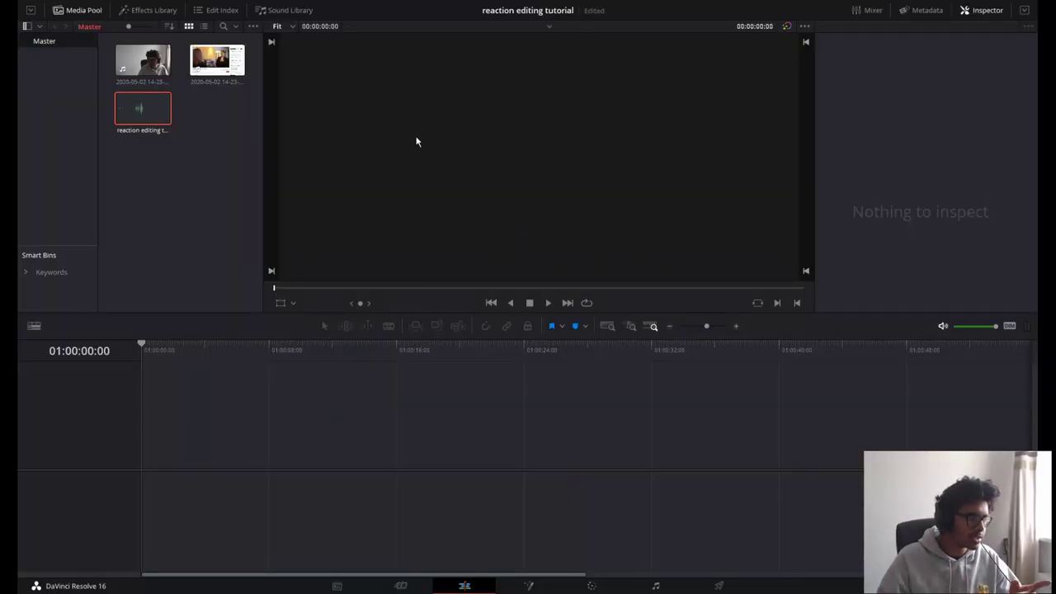
pyautogui.moveTo(143, 59); pyautogui.dragTo(158, 460)
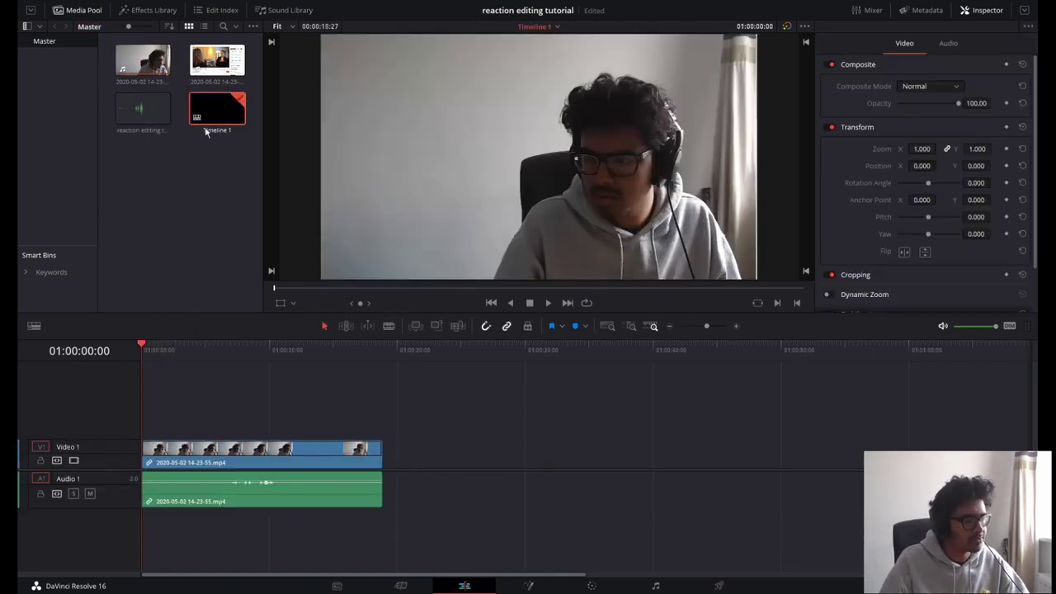
pyautogui.moveTo(213, 58); pyautogui.dragTo(140, 410)
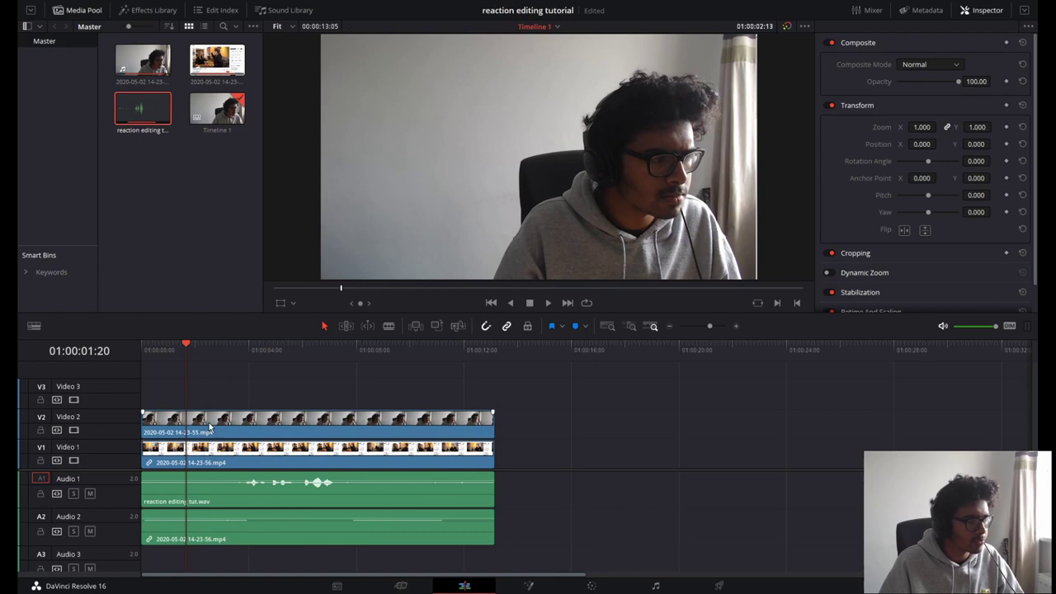
# Step: Scale the webcam clip on Video 2 to a zoom of 0.380 and move it toward the lower-left of the frame
pyautogui.click(210, 428)
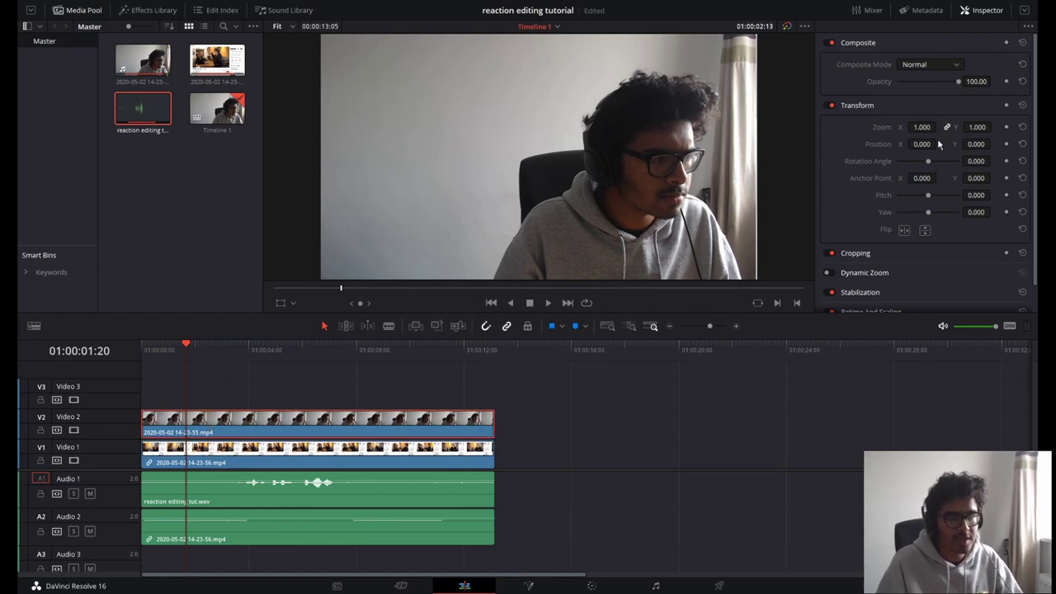
pyautogui.moveTo(923, 127); pyautogui.dragTo(902, 168)
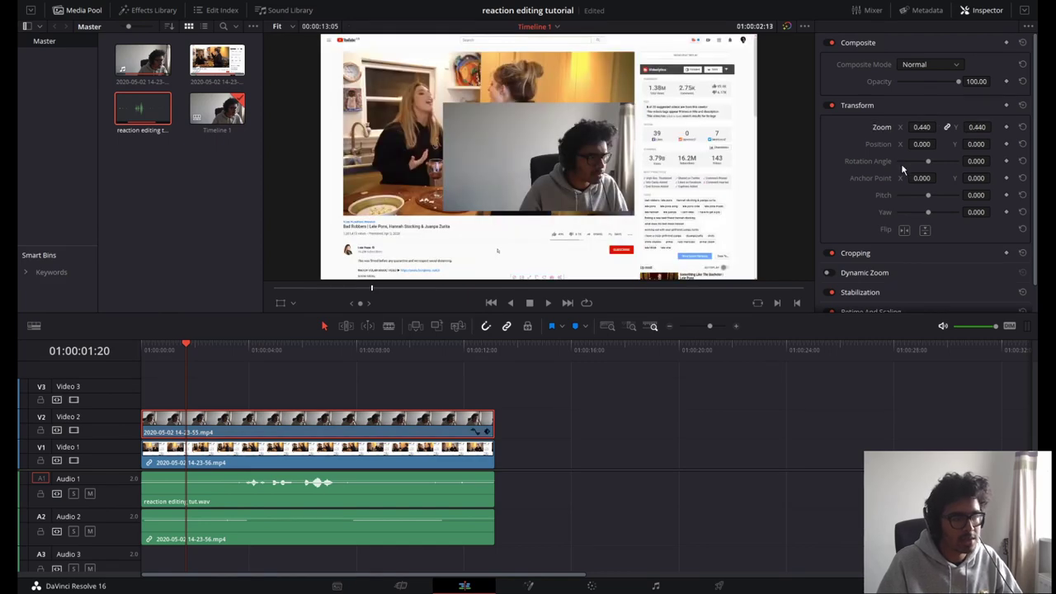
pyautogui.moveTo(921, 127); pyautogui.dragTo(926, 138)
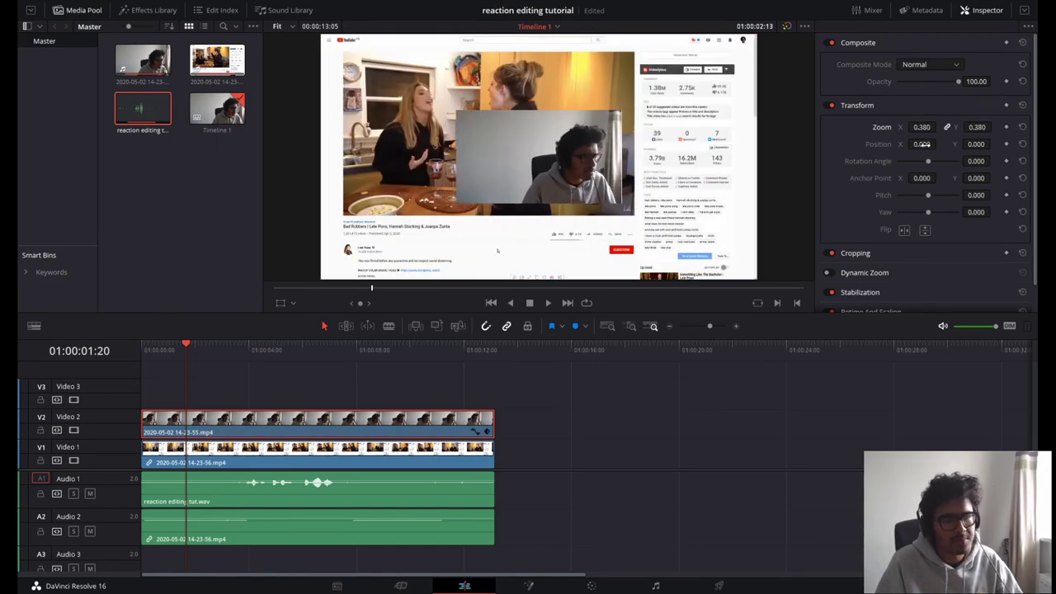
pyautogui.moveTo(921, 144); pyautogui.dragTo(876, 145)
pyautogui.moveTo(977, 144); pyautogui.dragTo(954, 144)
# Step: Crop the webcam clip's left side by 634.4 and place the clip at position X -820, Y -317
pyautogui.click(894, 257)
pyautogui.scroll(-3, 852, 216)
pyautogui.moveTo(899, 155); pyautogui.dragTo(918, 152)
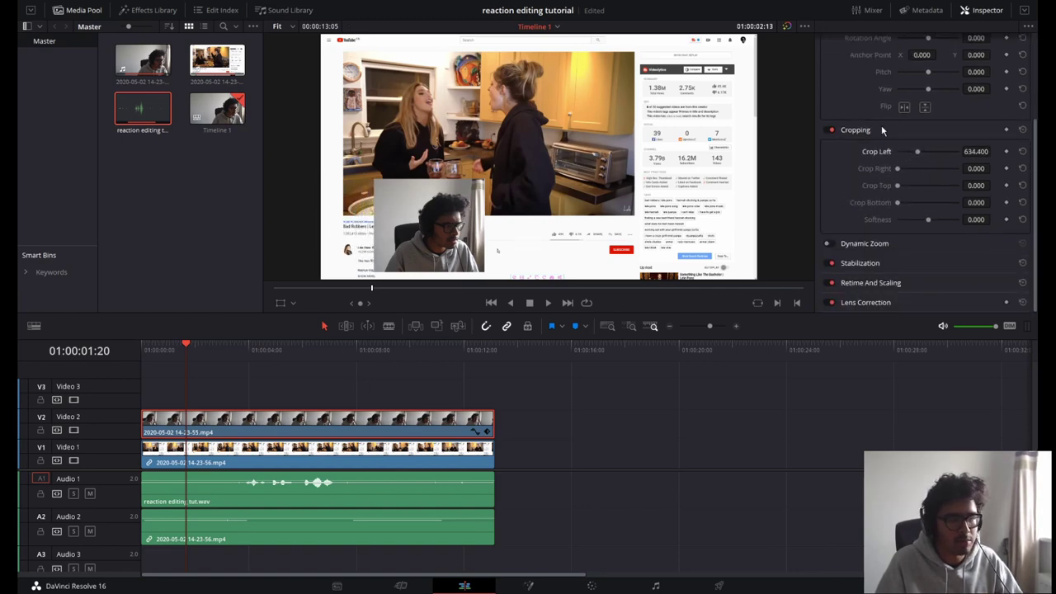
pyautogui.scroll(2, 858, 140)
pyautogui.moveTo(932, 117); pyautogui.dragTo(993, 117)
# Step: Lower the clip volume of reaction editing tut.wav on Audio 1 slightly
pyautogui.moveTo(185, 348); pyautogui.dragTo(226, 348)
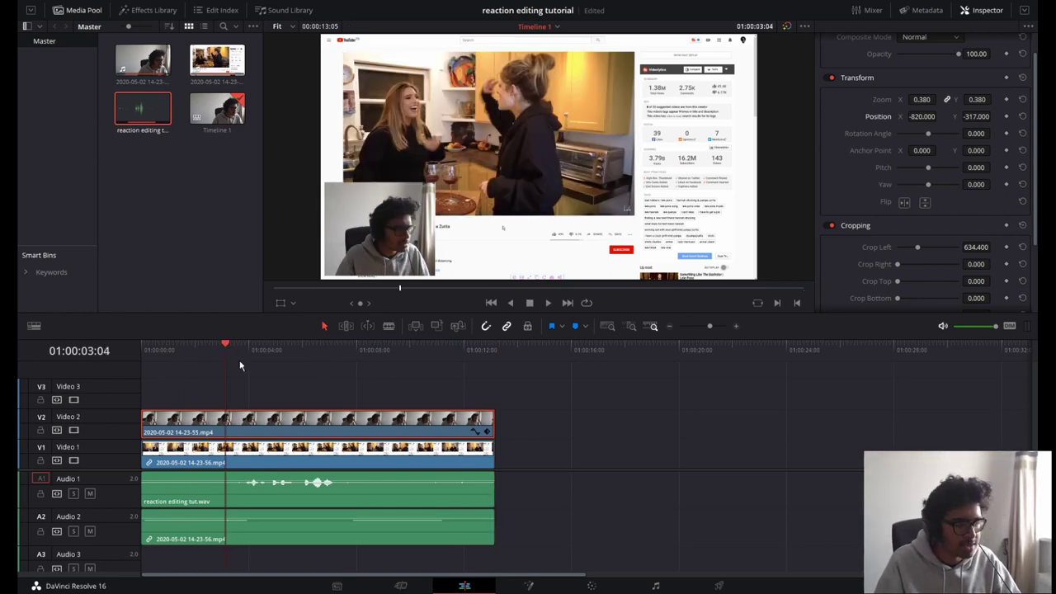
pyautogui.click(339, 507)
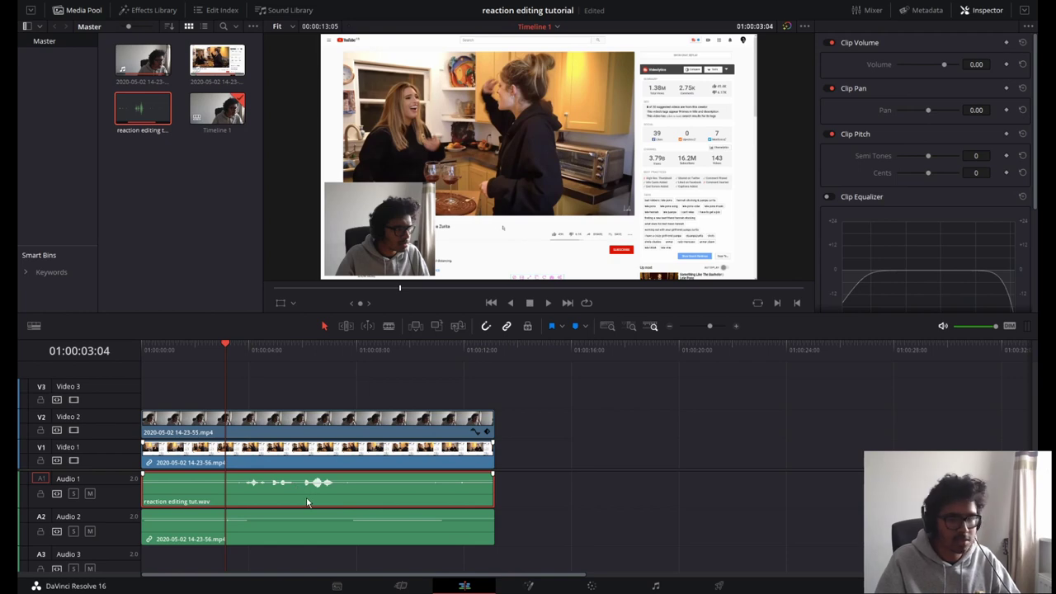
pyautogui.moveTo(944, 63); pyautogui.dragTo(938, 63)
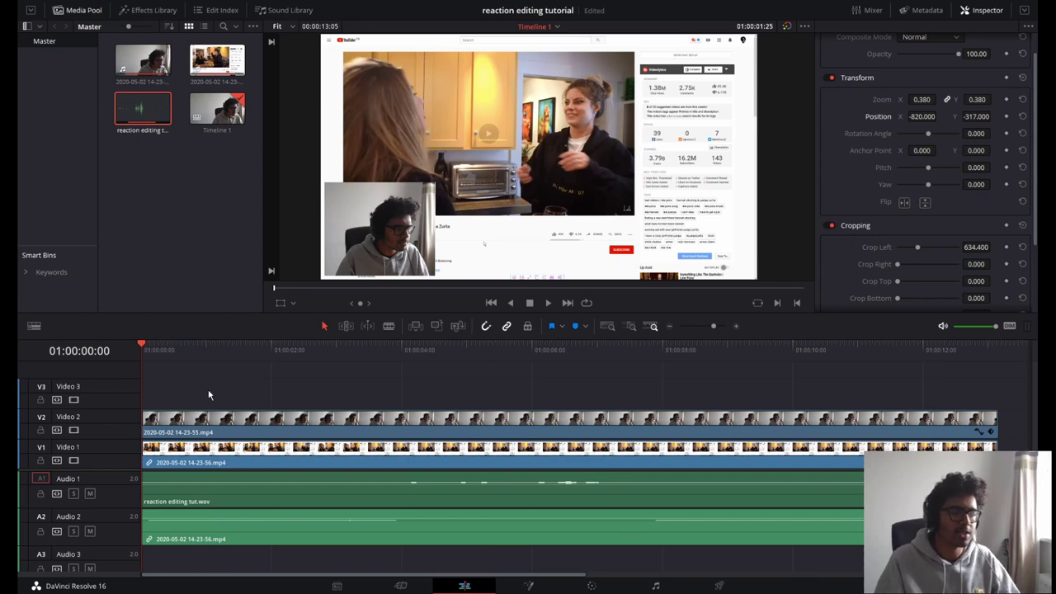
# Step: Add keyframes for Crop Left, Position and Zoom to the webcam clip at 01:00:00:08
pyautogui.press('space')
pyautogui.moveTo(173, 353); pyautogui.dragTo(92, 352)
pyautogui.press('space')
pyautogui.click(159, 353)
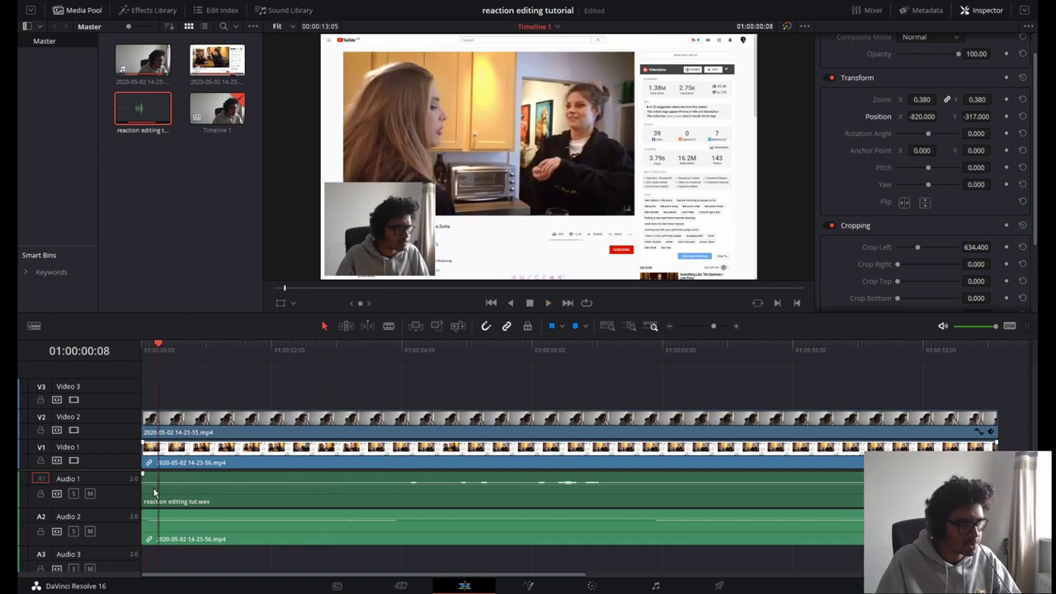
pyautogui.scroll(3, 153, 493)
pyautogui.click(187, 426)
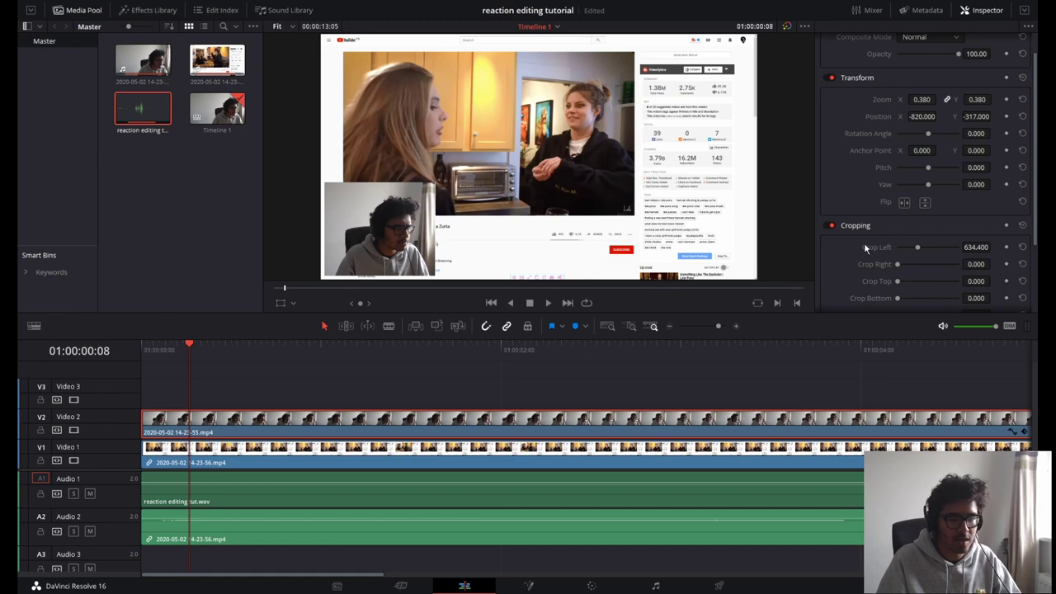
pyautogui.click(1006, 246)
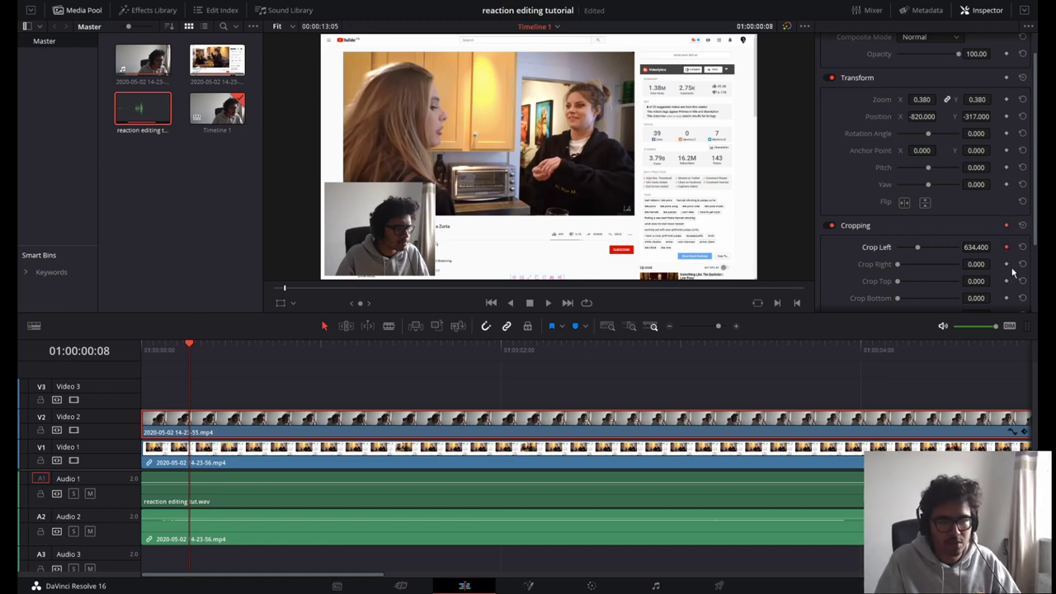
pyautogui.click(1006, 117)
pyautogui.click(1005, 99)
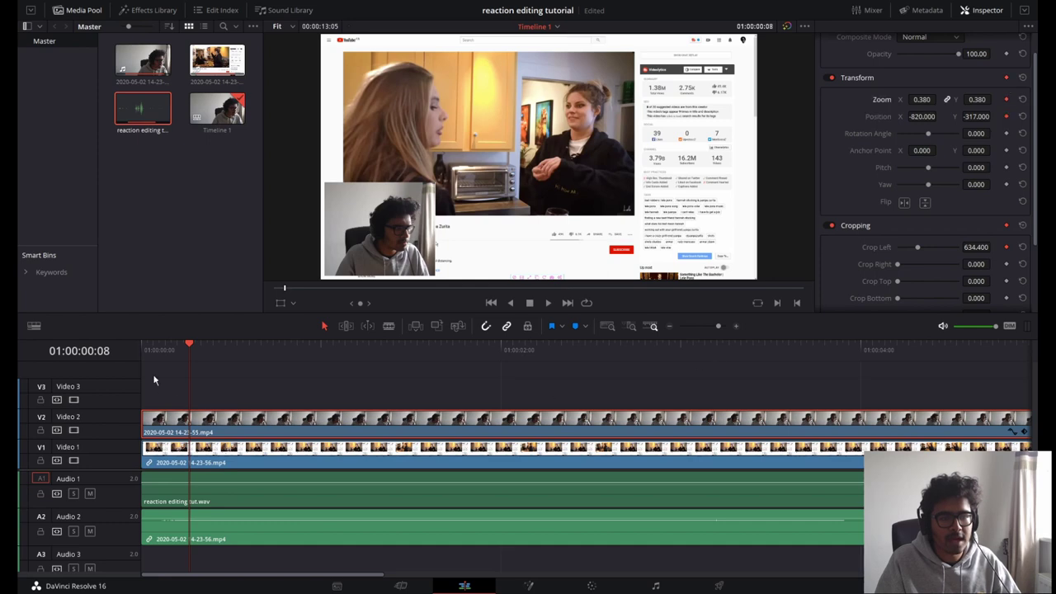
# Step: At 01:00:00:05, keyframe the webcam clip full-frame with zoom 1, position X and Y 0, and Crop Left 0
pyautogui.moveTo(188, 350); pyautogui.dragTo(172, 350)
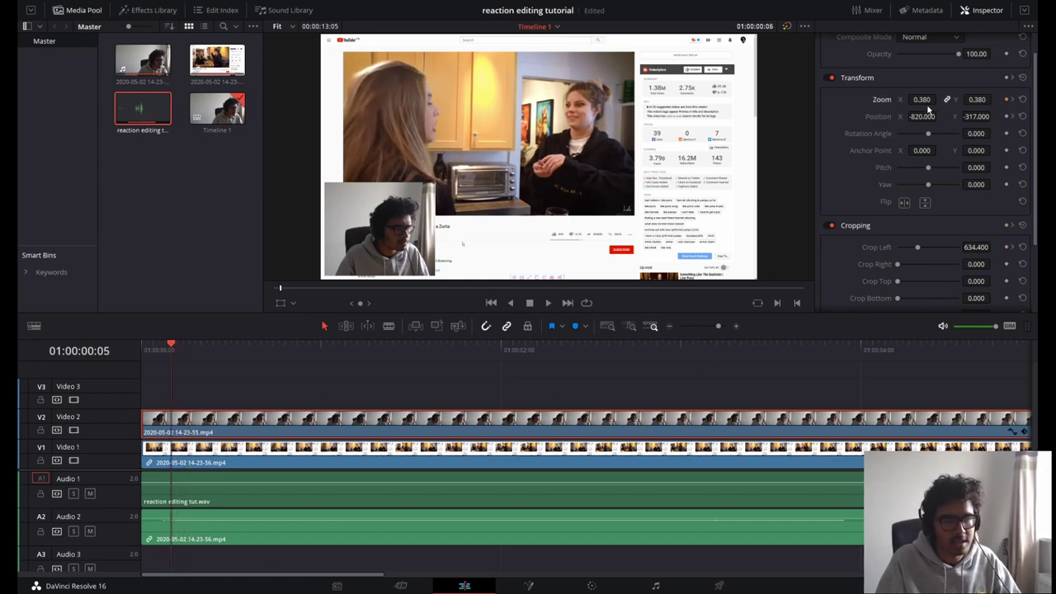
pyautogui.write('1')
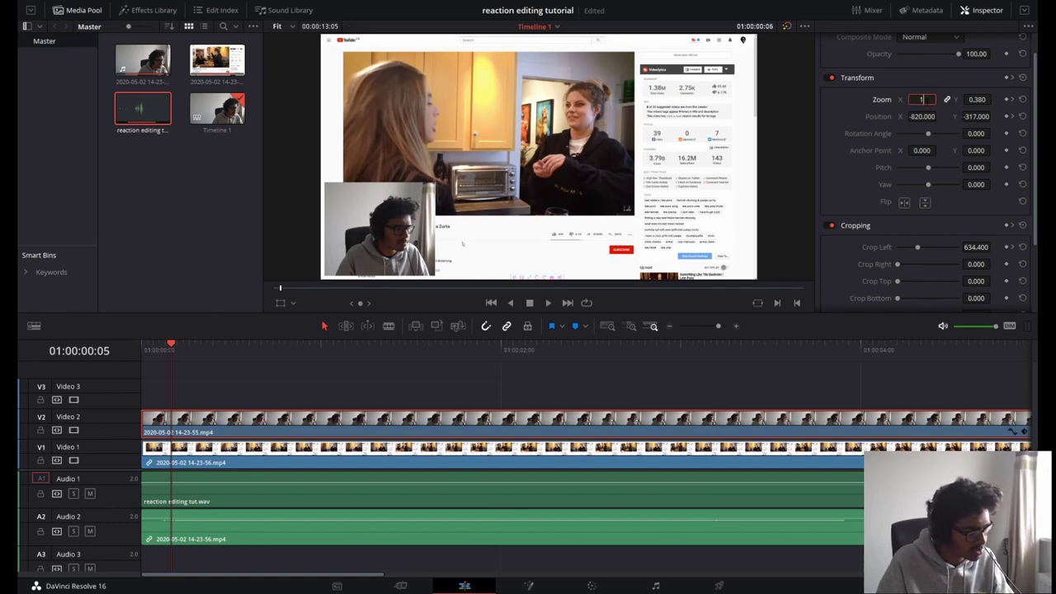
pyautogui.click(922, 116)
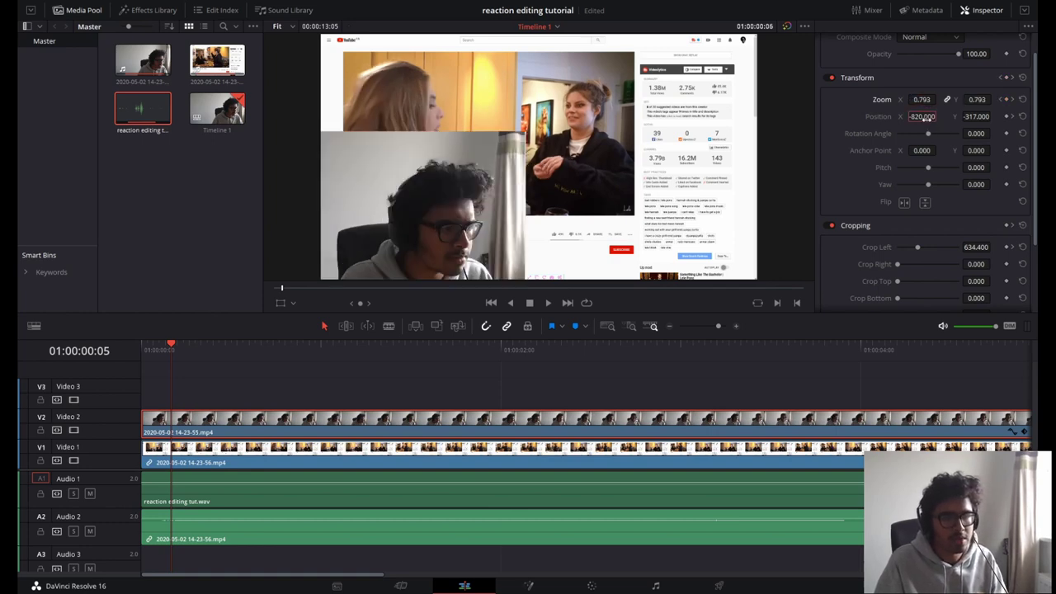
pyautogui.write('0')
pyautogui.press('Tab')
pyautogui.write('0')
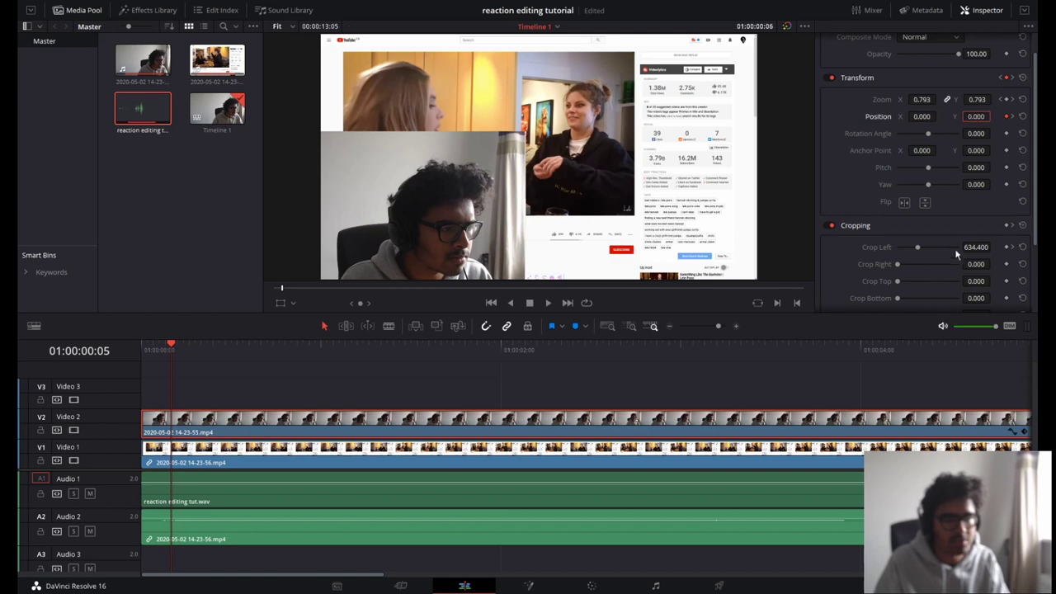
pyautogui.press('Return')
pyautogui.moveTo(916, 248); pyautogui.dragTo(893, 247)
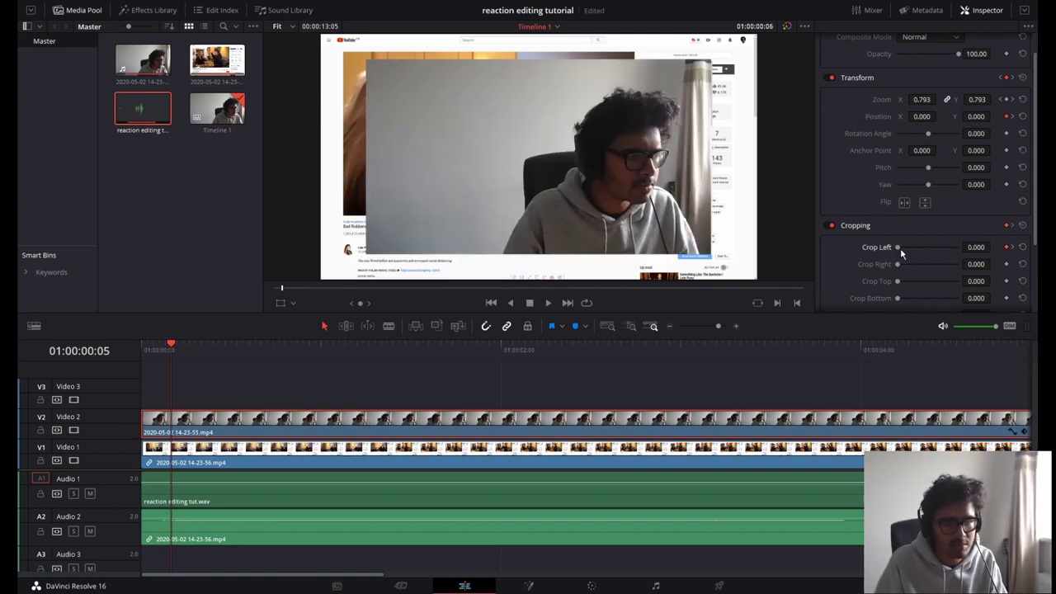
pyautogui.click(921, 99)
pyautogui.write('1')
pyautogui.press('Return')
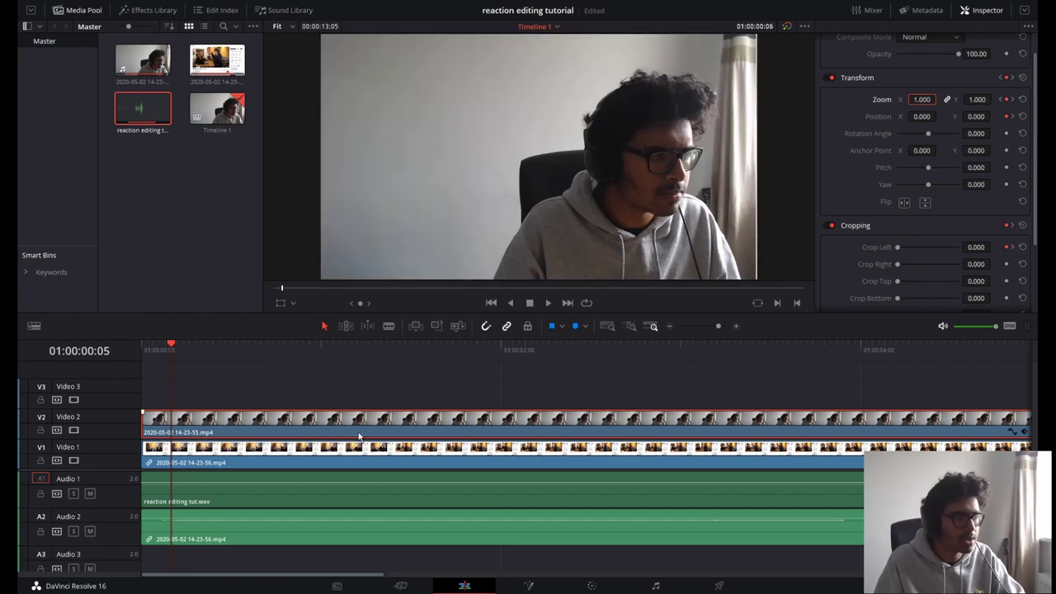
# Step: Play the timeline from the start to check the webcam's shrinking transition
pyautogui.press('Home')
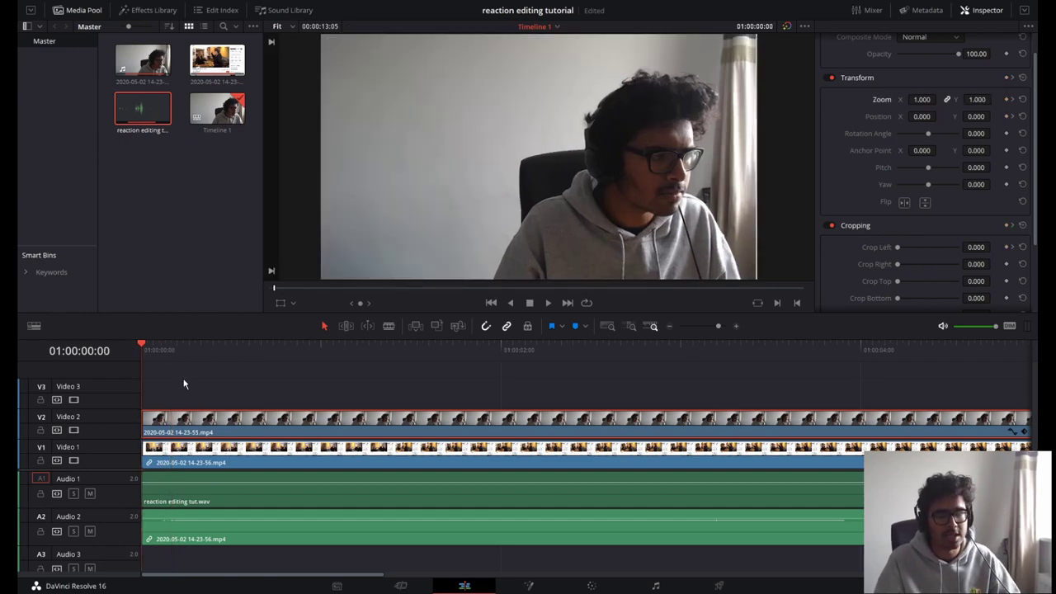
pyautogui.press('space')
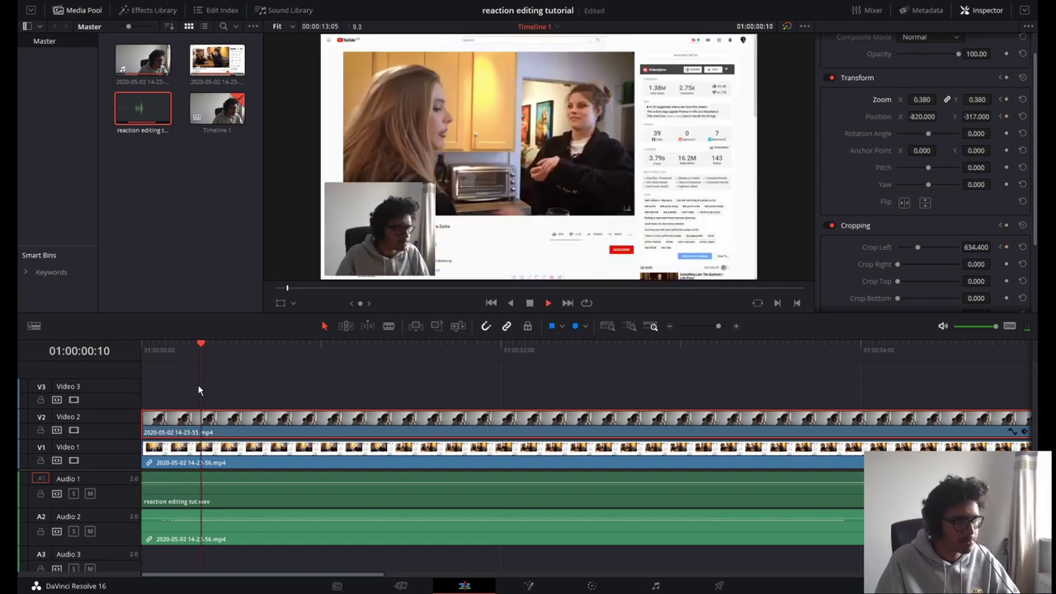
pyautogui.press('Home')
pyautogui.press('space')
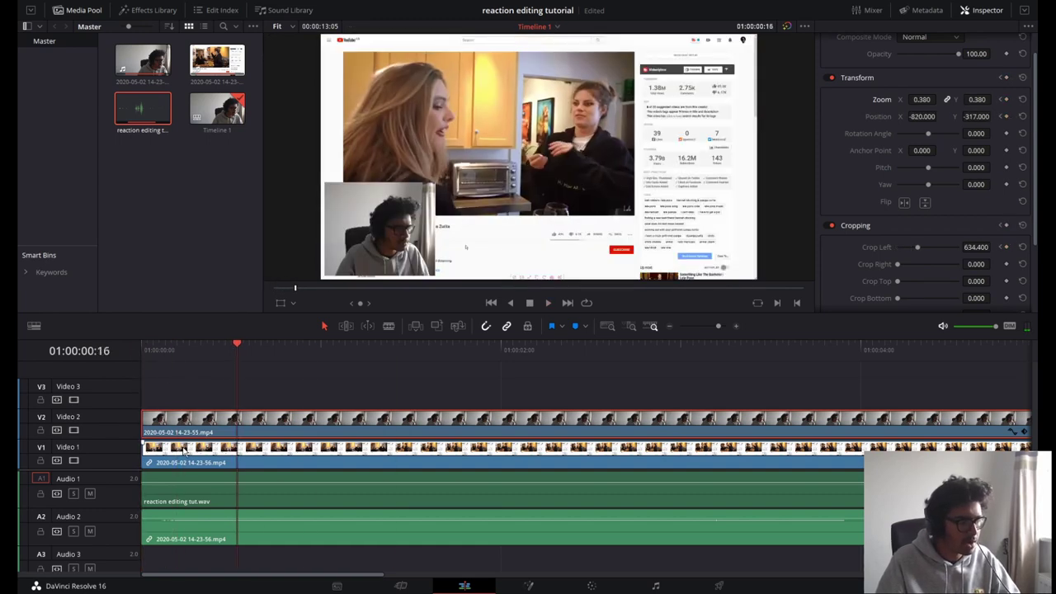
# Step: Show the webcam clip's keyframe tracks and remove the extra Transform keyframe at 01:00:00:05
pyautogui.scroll(-5, 535, 446)
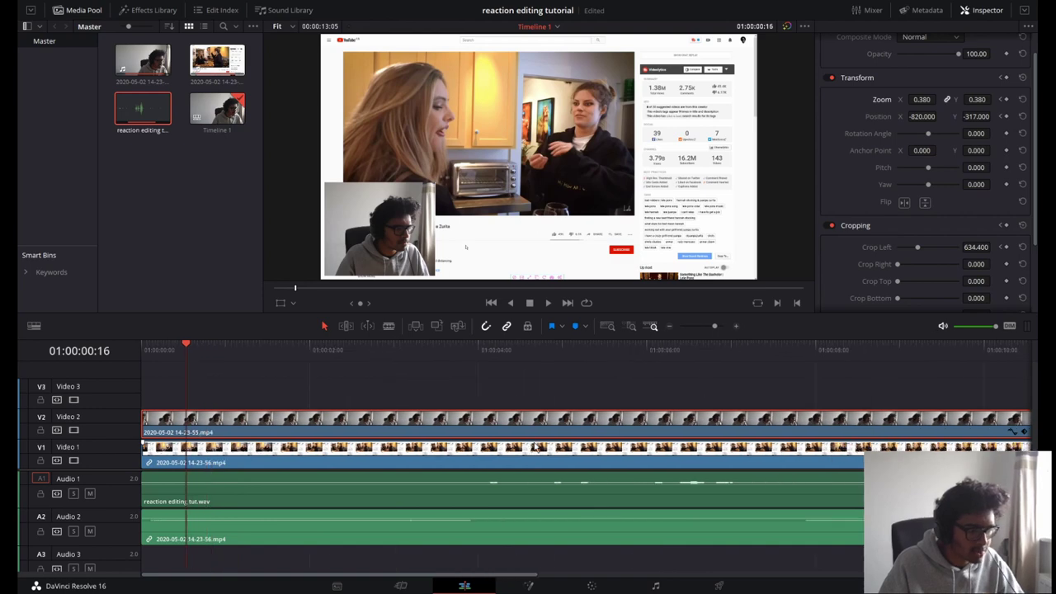
pyautogui.click(738, 432)
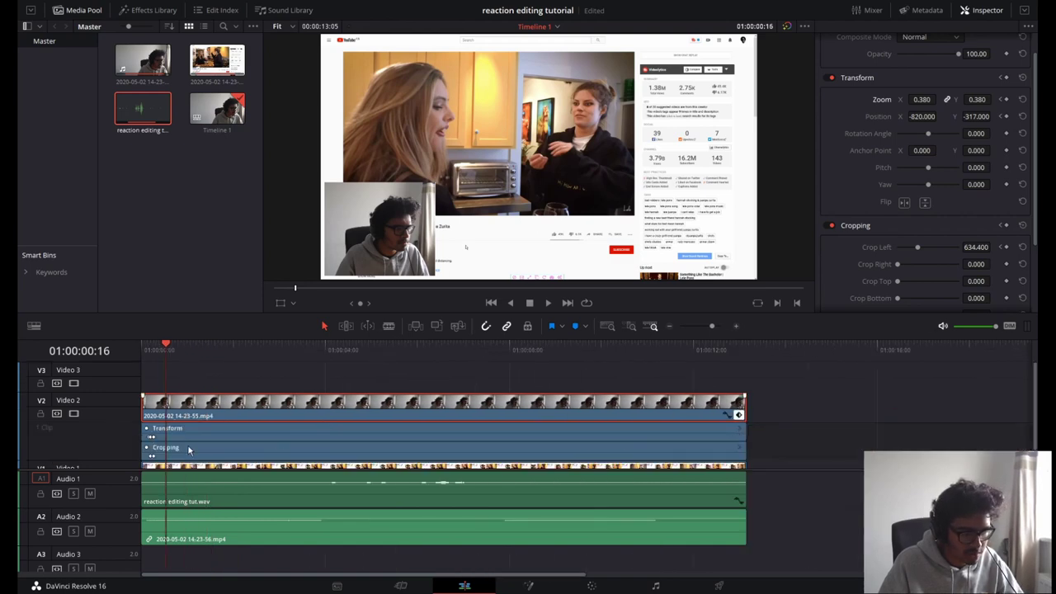
pyautogui.scroll(5, 153, 449)
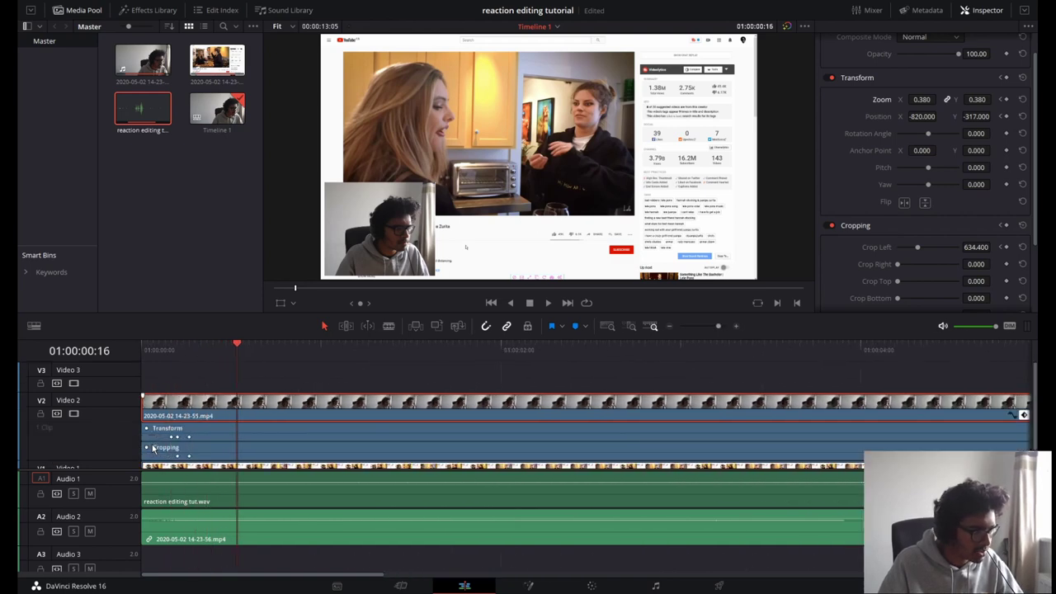
pyautogui.click(183, 353)
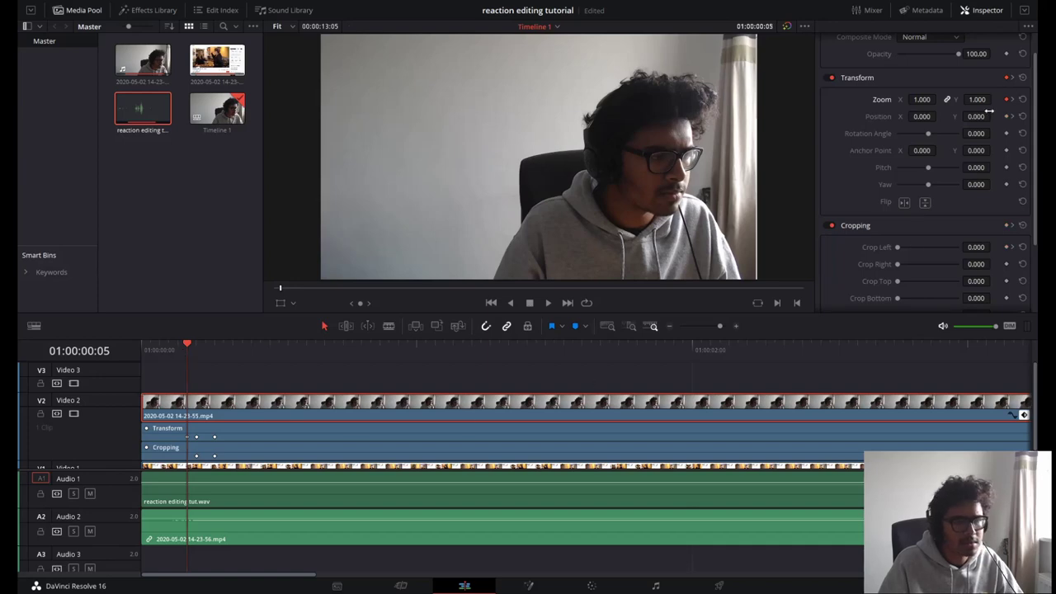
pyautogui.moveTo(187, 350); pyautogui.dragTo(214, 345)
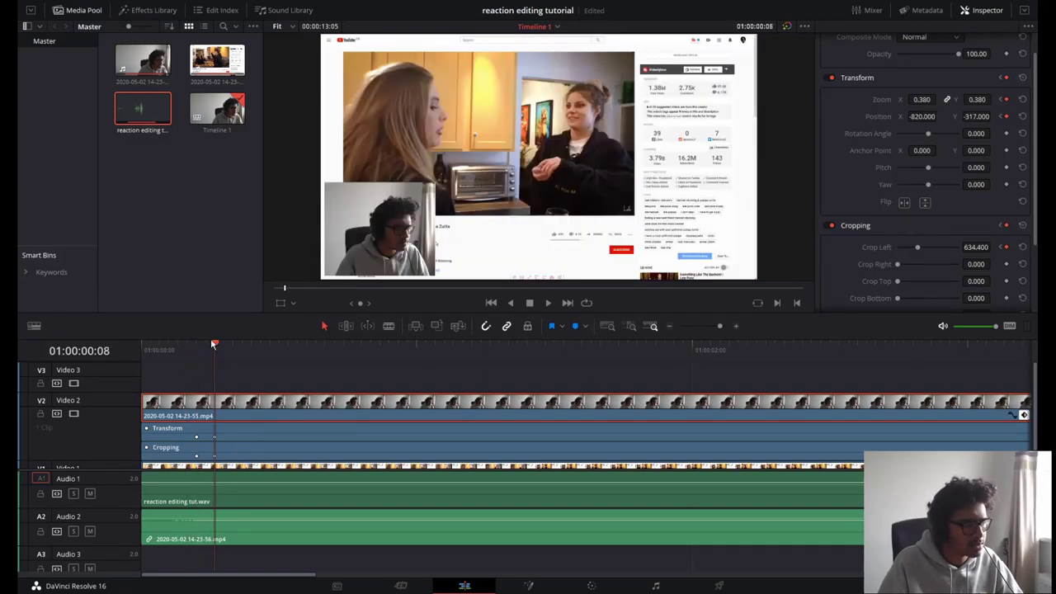
# Step: Move the first Transform and Cropping keyframes of the webcam clip earlier to lengthen the transition, and preview it from the start
pyautogui.moveTo(196, 437); pyautogui.dragTo(178, 457)
pyautogui.click(213, 438)
pyautogui.click(143, 353)
pyautogui.press('space')
pyautogui.click(144, 356)
pyautogui.click(142, 357)
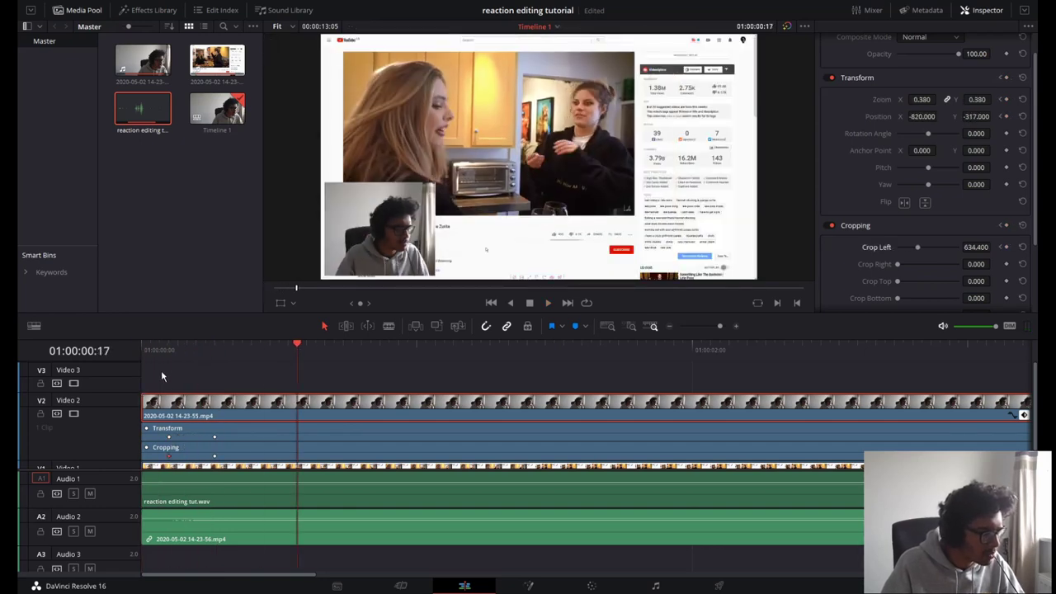
pyautogui.click(136, 350)
pyautogui.press('space')
pyautogui.click(137, 349)
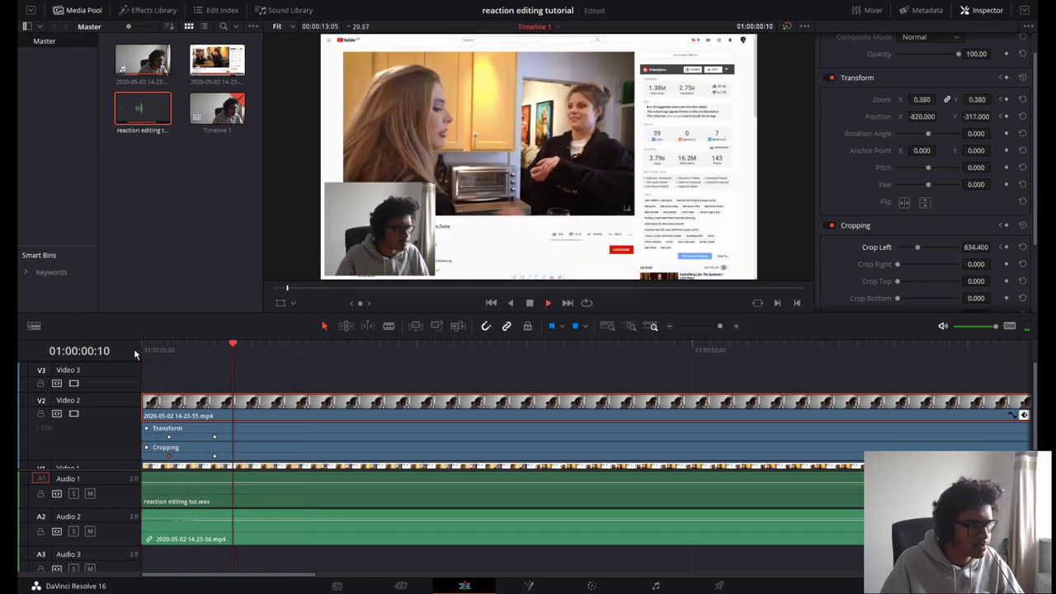
pyautogui.press('space')
pyautogui.press('Right')
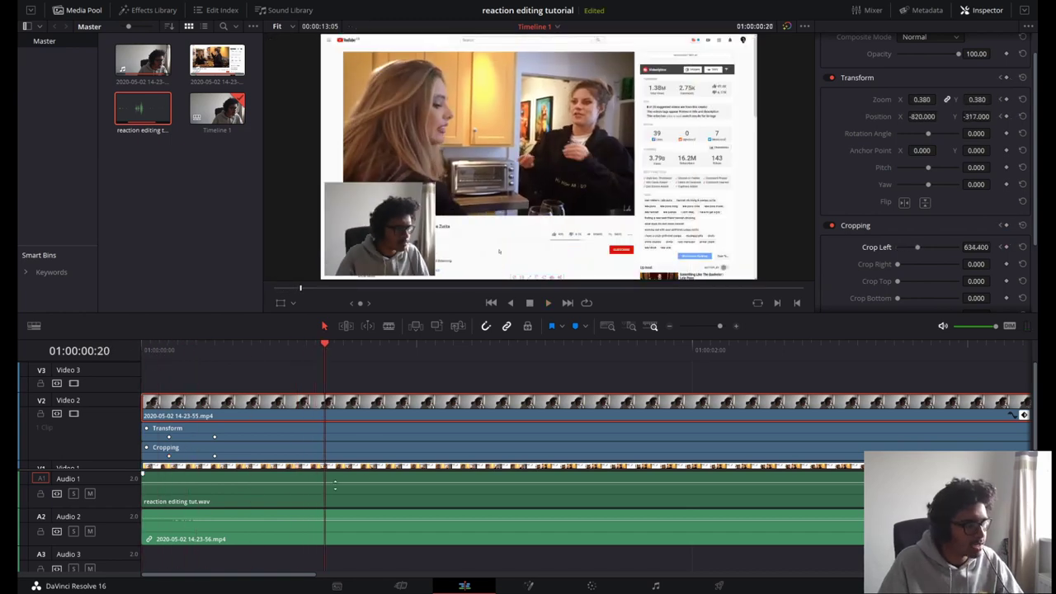
# Step: Collapse the keyframe tracks of the webcam clip on Video 2
pyautogui.scroll(-1, 460, 413)
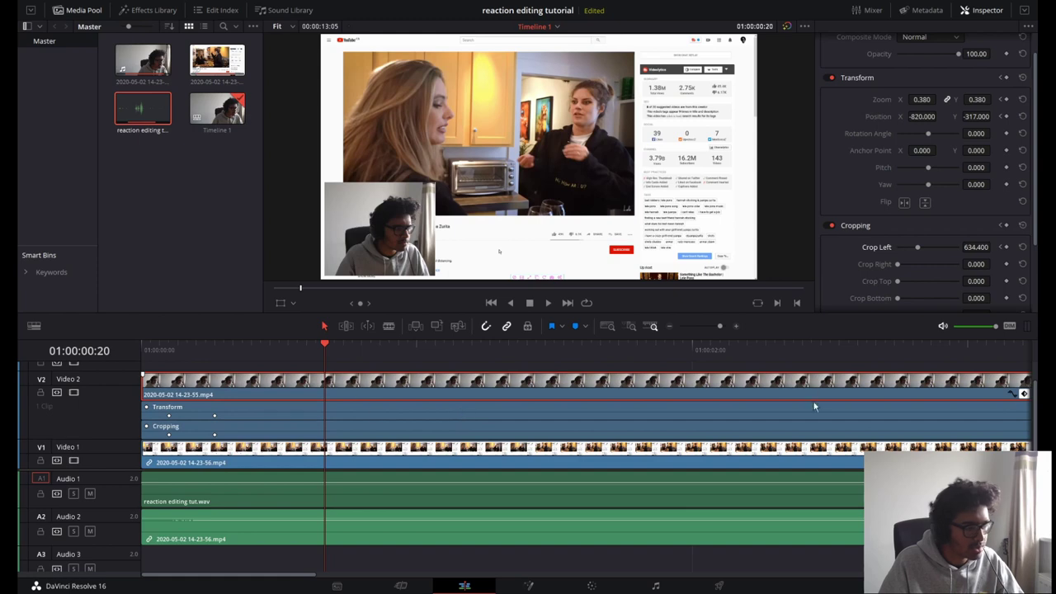
pyautogui.scroll(-1, 813, 405)
pyautogui.click(1023, 395)
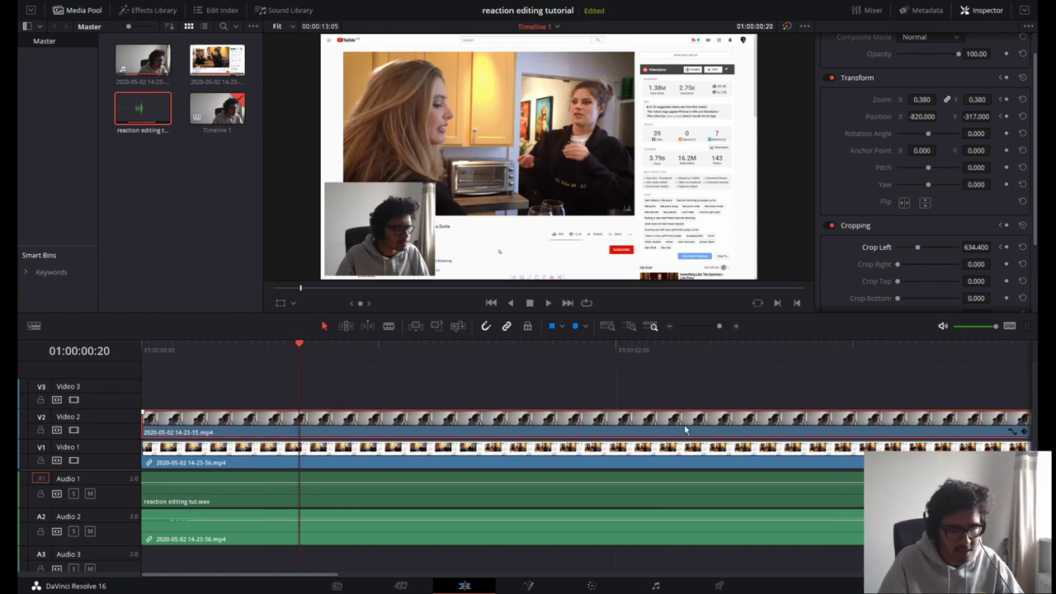
# Step: Enlarge the screen recording on Video 1 to a zoom of 1.510 and set its position to X 338, Y -157
pyautogui.click(268, 452)
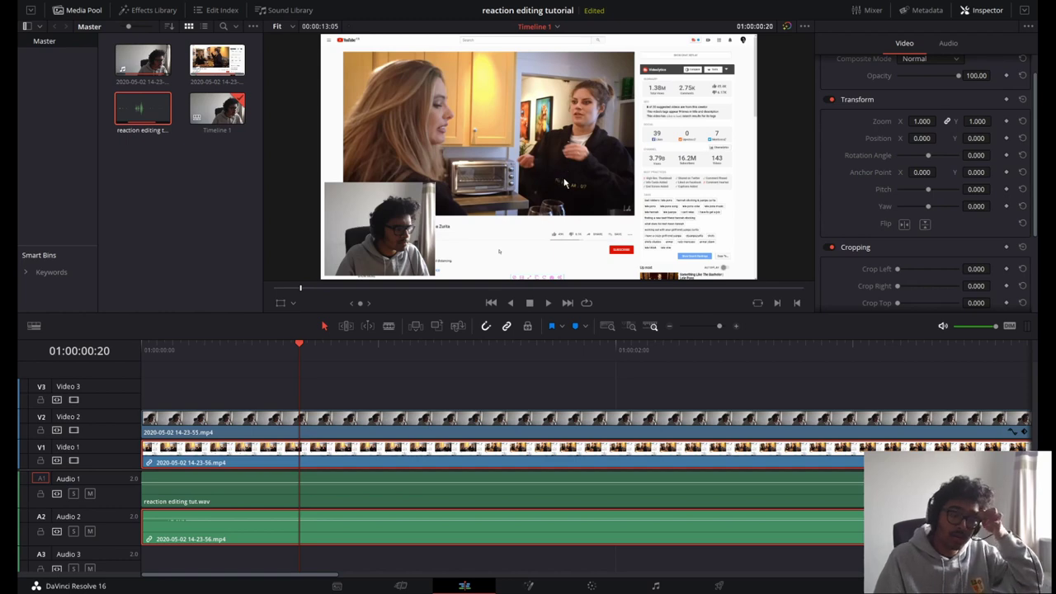
pyautogui.moveTo(915, 121); pyautogui.dragTo(937, 137)
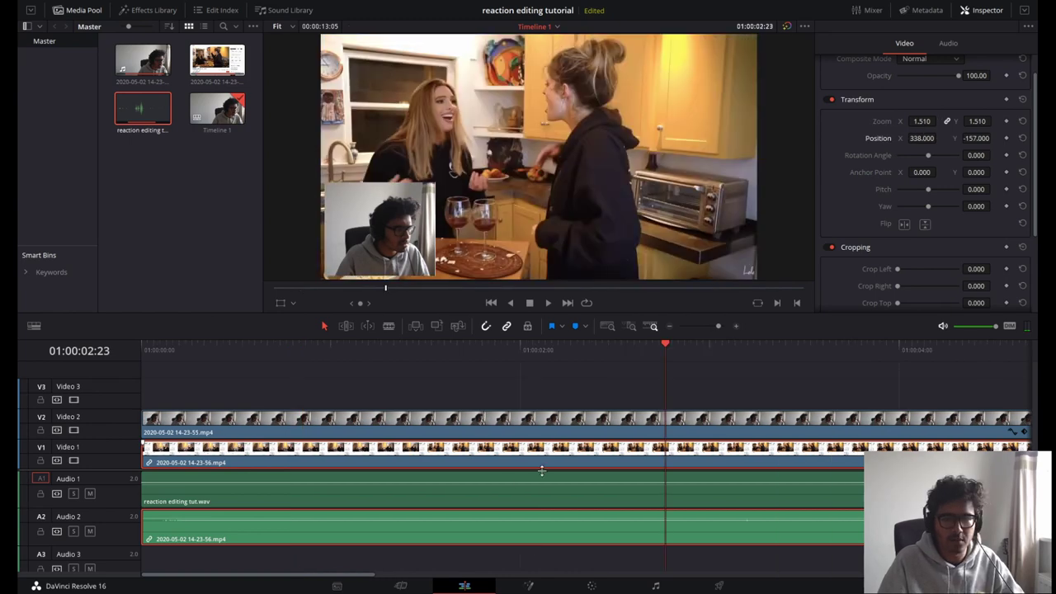
# Step: Hide the webcam track Video 2 to leave the enlarged screen recording alone in the frame at 01:00:02:23
pyautogui.scroll(-2, 469, 481)
pyautogui.scroll(-2, 655, 482)
pyautogui.scroll(1, 708, 487)
pyautogui.click(624, 430)
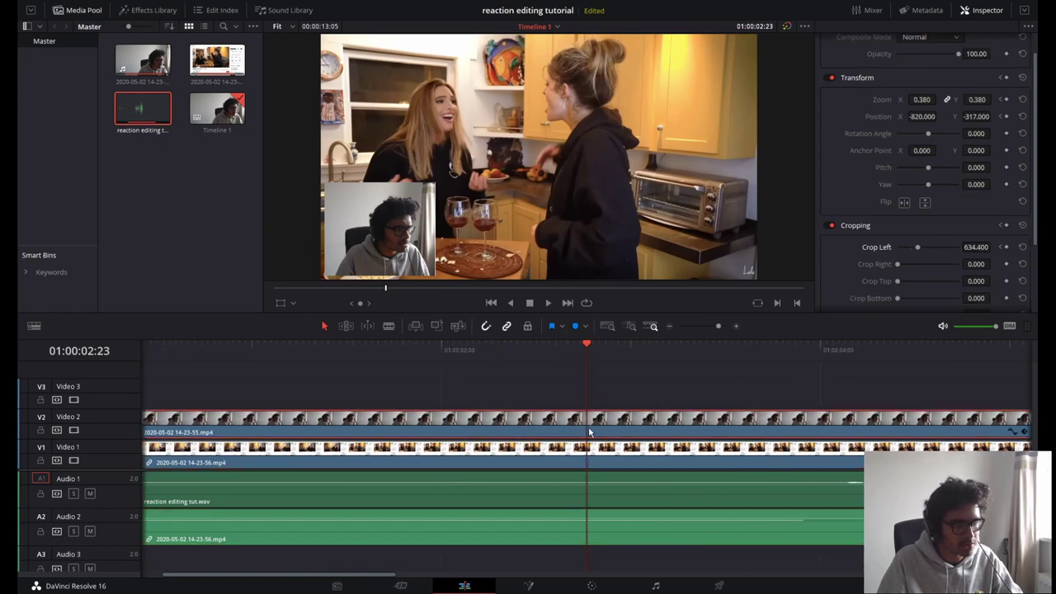
pyautogui.click(74, 430)
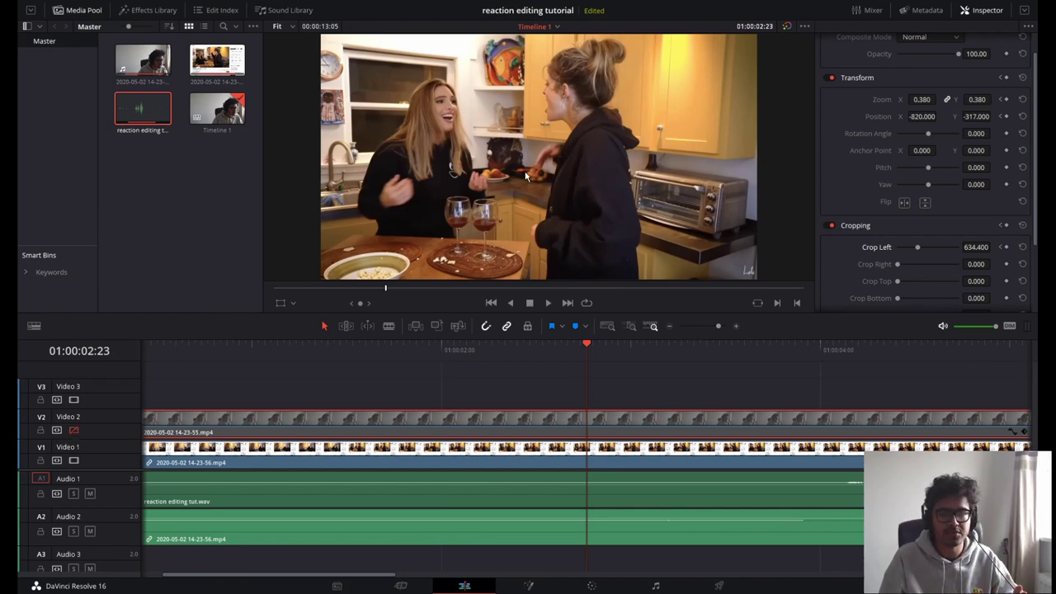
# Step: Grab a still of the screen recording frame at 01:00:02:23 into the gallery
pyautogui.click(592, 584)
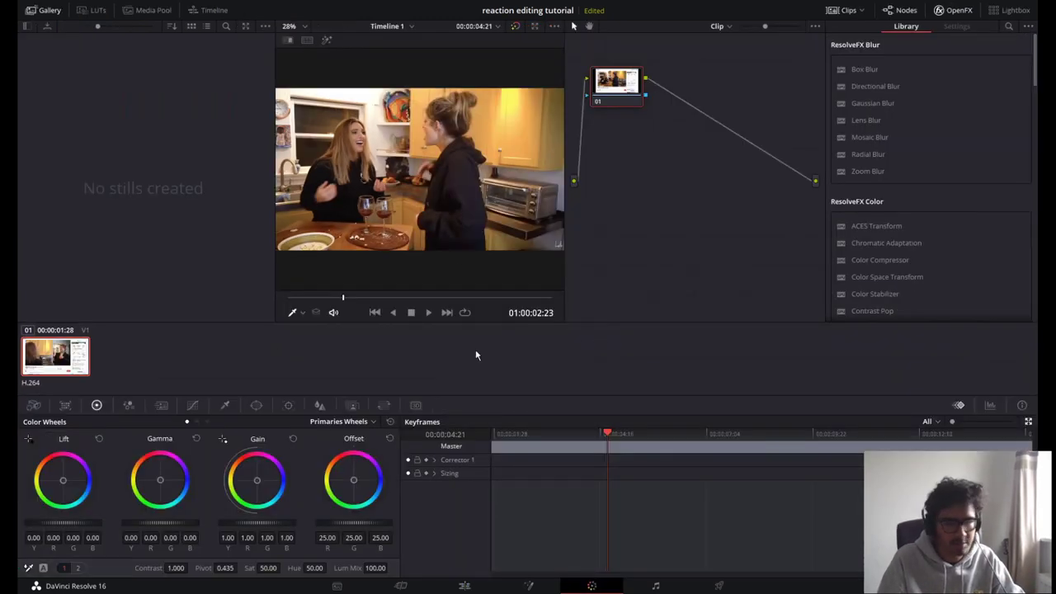
pyautogui.rightClick(403, 149)
pyautogui.click(430, 160)
# Step: Export the grabbed still to the Pictures folder as a JPEG file named lele
pyautogui.rightClick(75, 63)
pyautogui.click(135, 180)
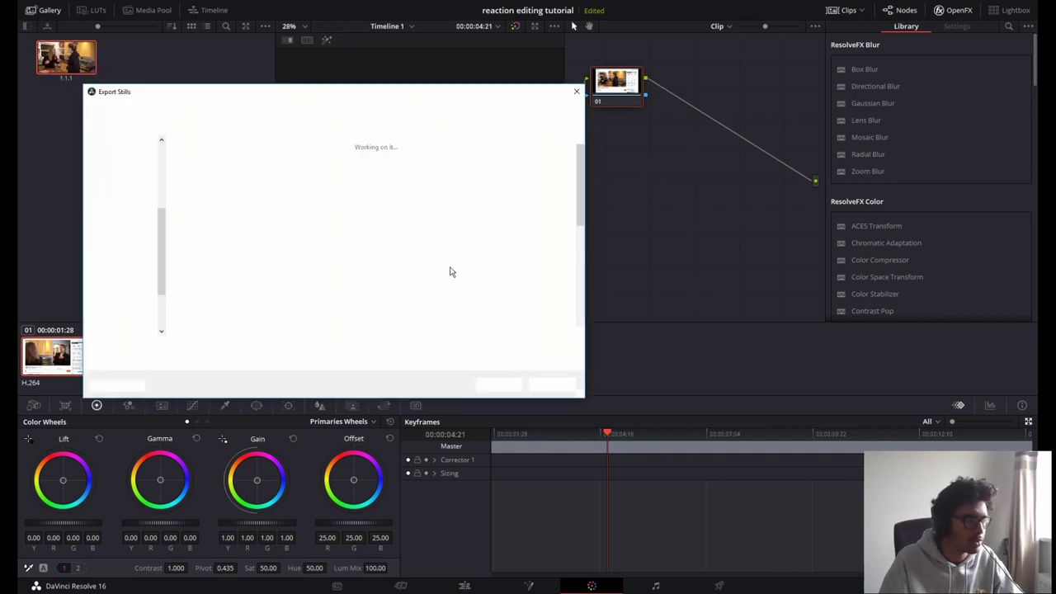
pyautogui.write('lele')
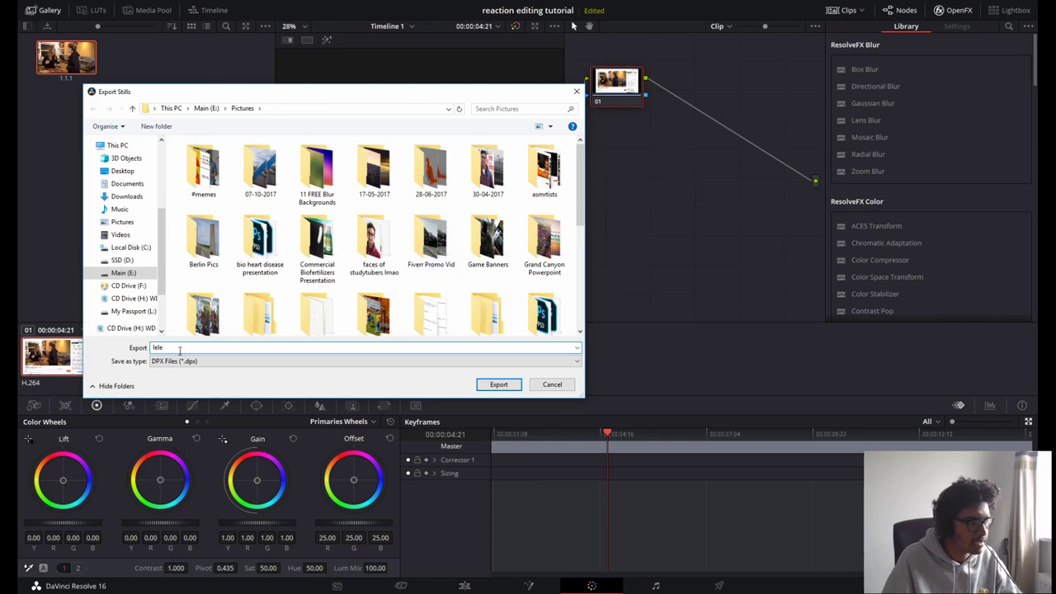
pyautogui.click(180, 361)
pyautogui.click(199, 399)
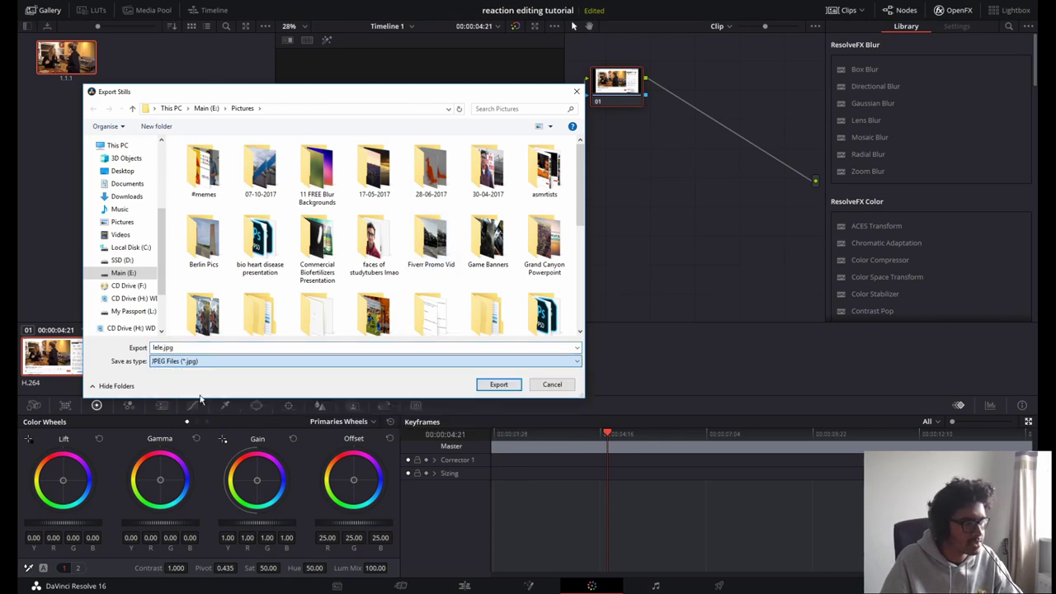
pyautogui.click(498, 384)
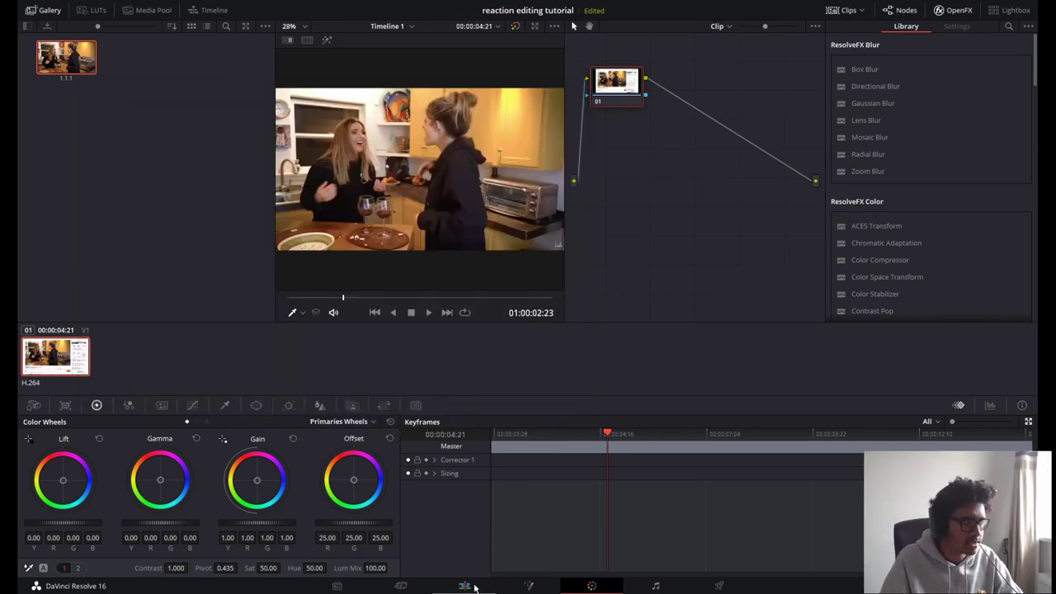
# Step: Import lele_1.1.1.jpg into the media pool and place it on Video 3 starting at 01:00:02:23
pyautogui.click(466, 586)
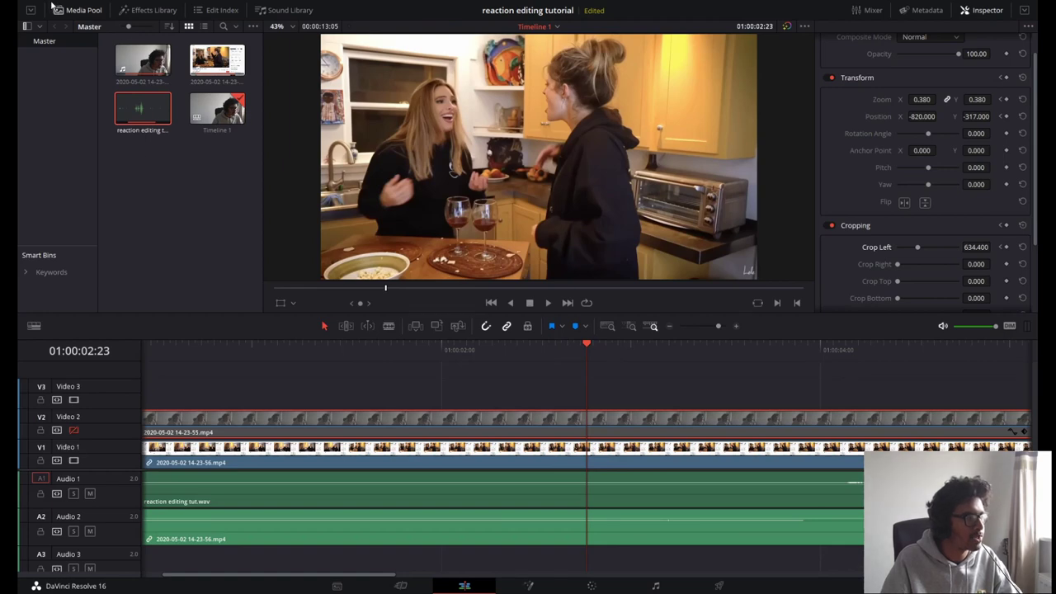
pyautogui.rightClick(183, 174)
pyautogui.click(229, 245)
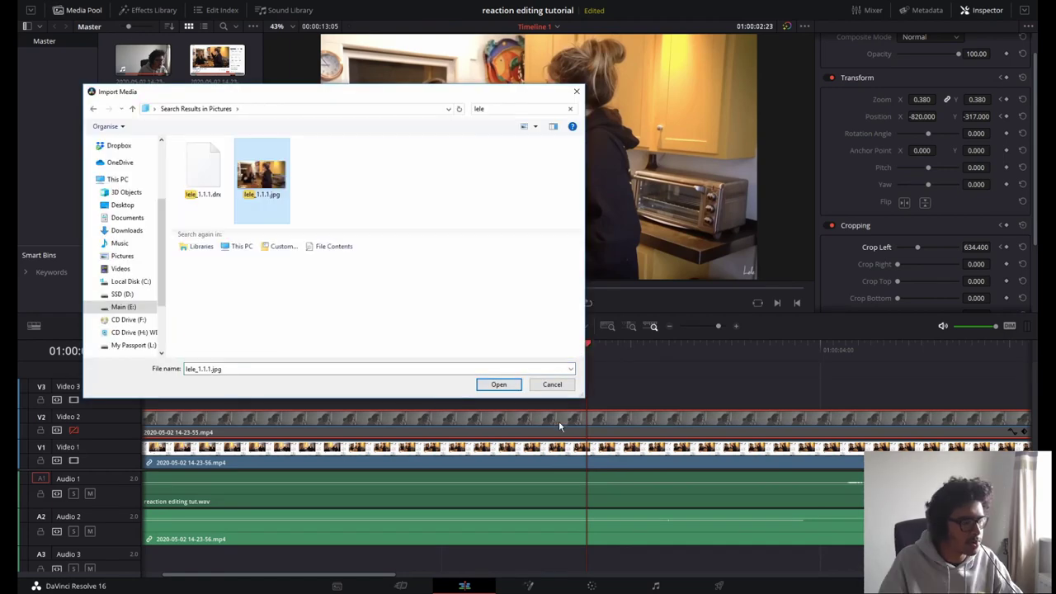
pyautogui.click(498, 384)
pyautogui.moveTo(143, 109); pyautogui.dragTo(587, 388)
pyautogui.scroll(-1, 430, 432)
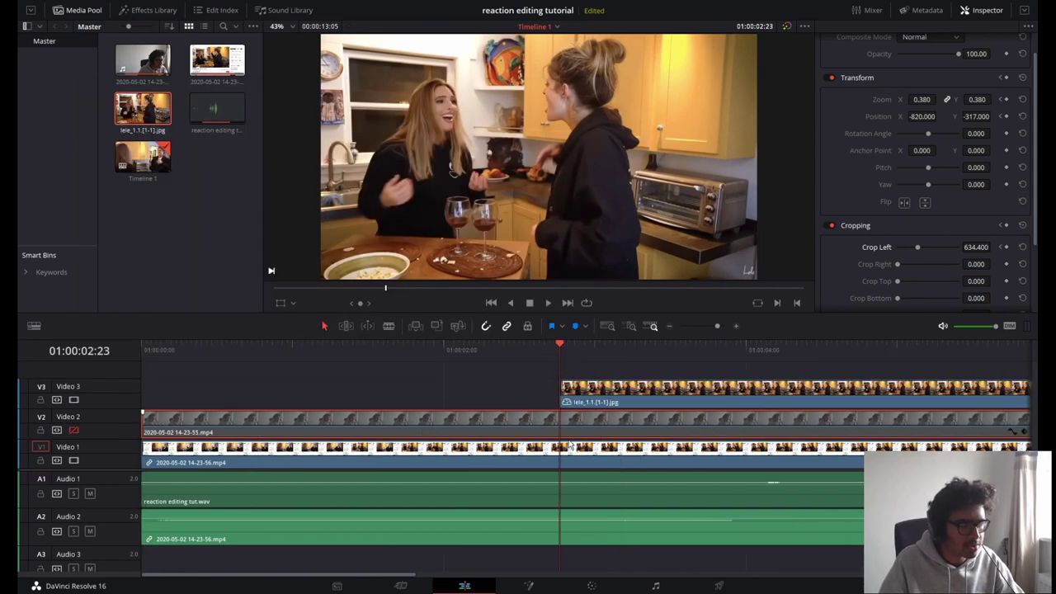
# Step: Preview the still on the timeline, return to its start and show the webcam track Video 2 again
pyautogui.press('space')
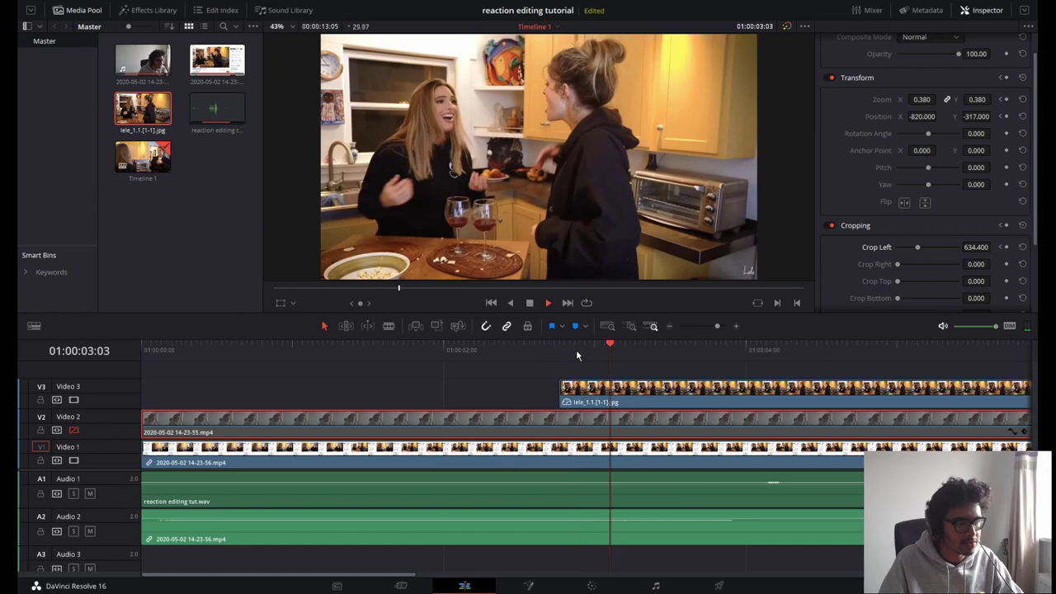
pyautogui.click(561, 351)
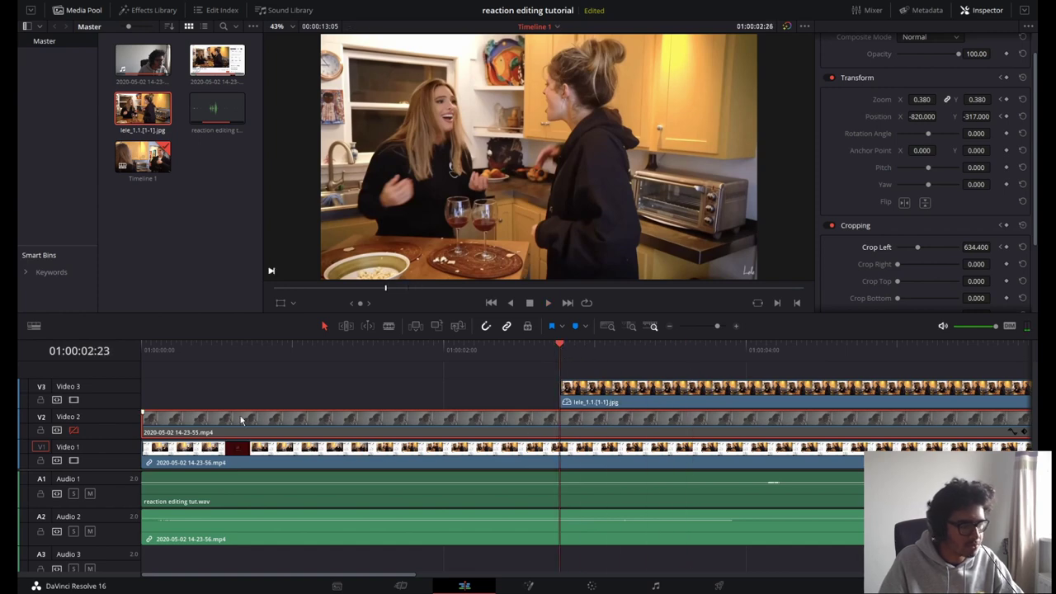
pyautogui.click(74, 430)
pyautogui.click(622, 566)
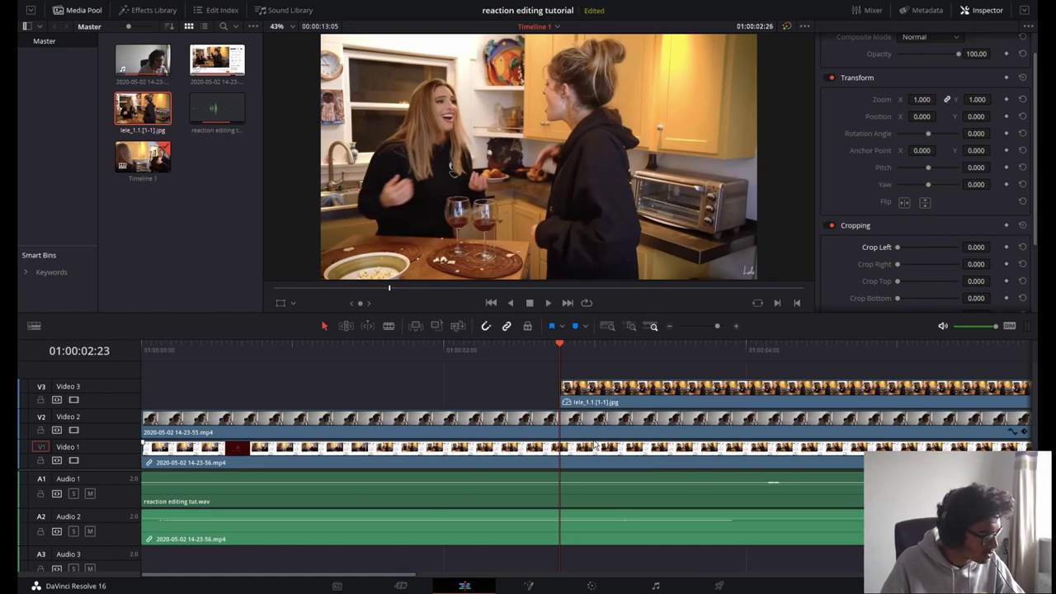
# Step: Split the webcam, screen recording and audio clips at 01:00:02:23 and shift the parts after the cut about 6 seconds later
pyautogui.hotkey('ctrl', '\\')
pyautogui.scroll(-1, 534, 537)
pyautogui.scroll(-2, 536, 532)
pyautogui.moveTo(484, 554); pyautogui.dragTo(284, 415)
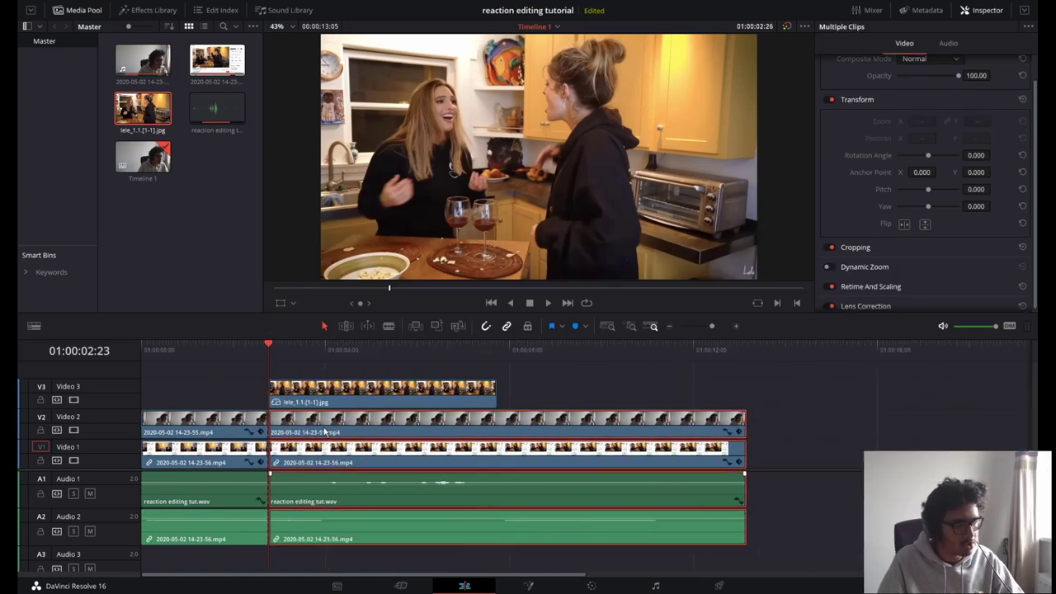
pyautogui.moveTo(321, 424); pyautogui.dragTo(603, 423)
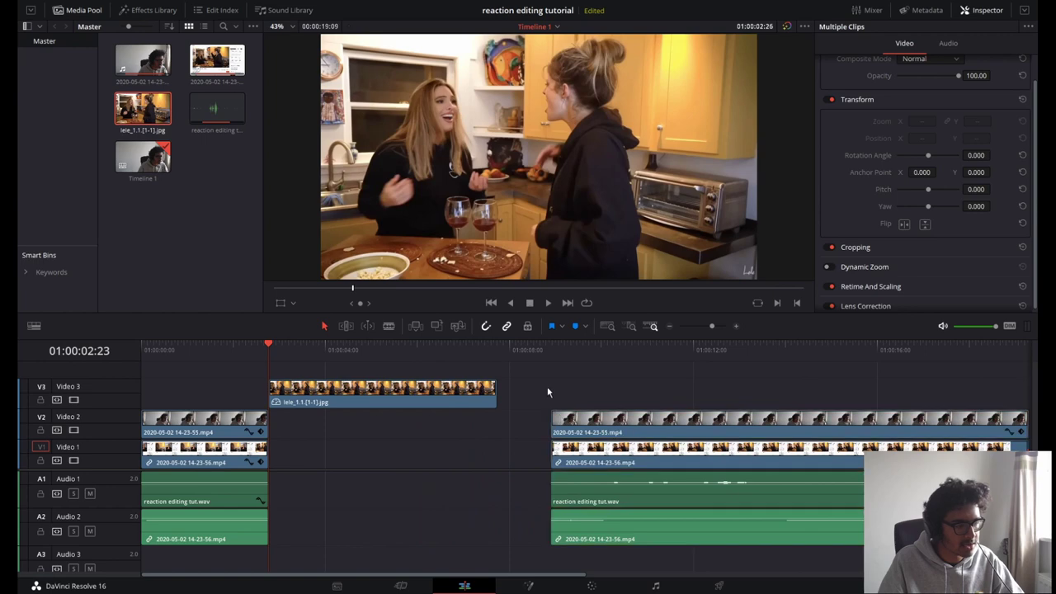
# Step: Trim the still image on Video 3 to about one second and preview the cut leading into it
pyautogui.click(207, 349)
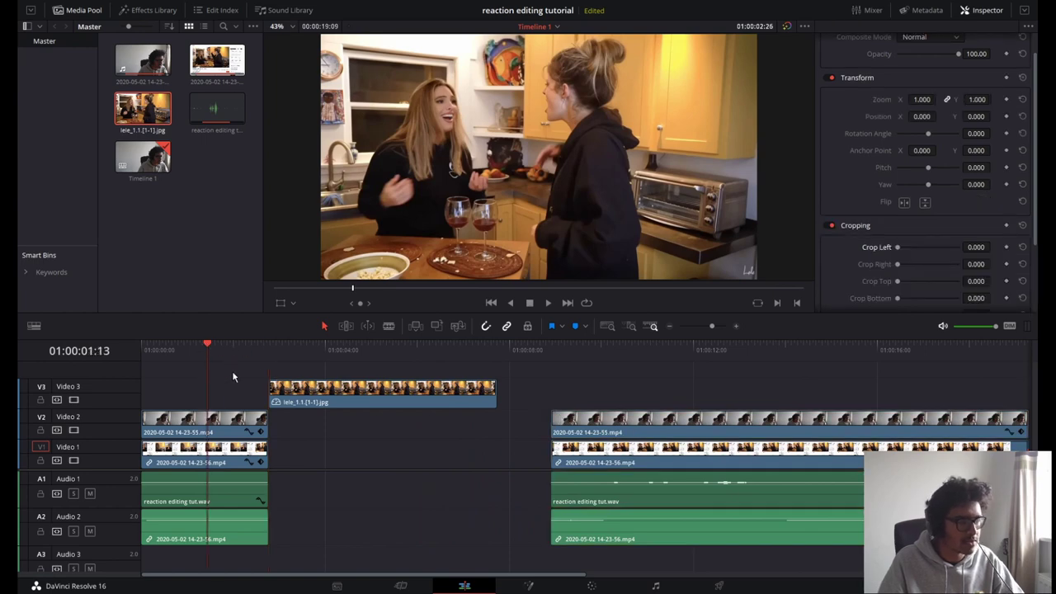
pyautogui.press('space')
pyautogui.scroll(3, 693, 406)
pyautogui.moveTo(789, 392); pyautogui.dragTo(454, 391)
pyautogui.click(329, 350)
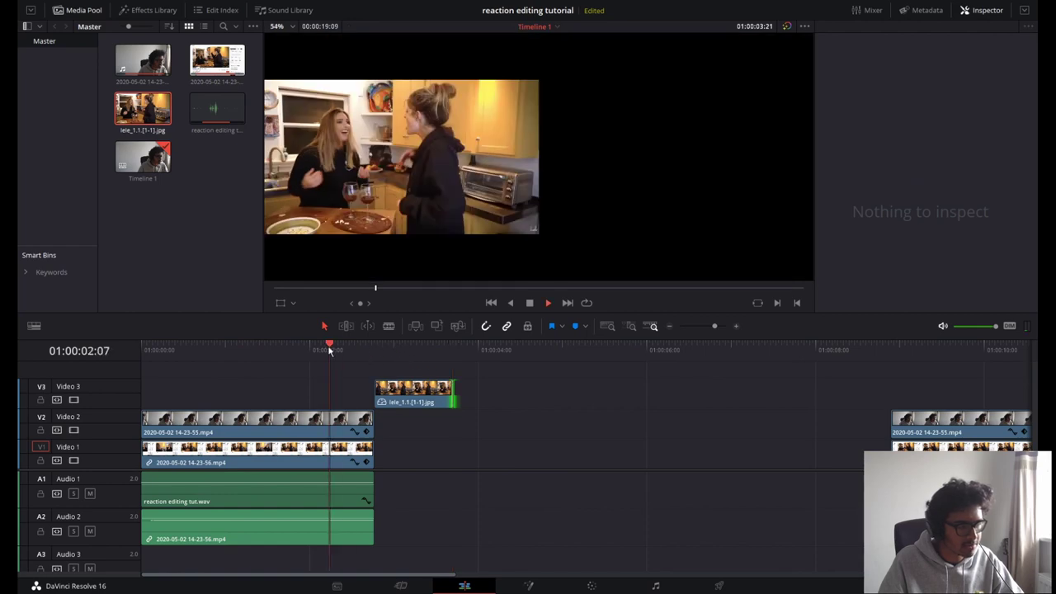
pyautogui.press('space')
# Step: Open the still image on Video 3 in Fusion and move its MediaIn1 and MediaOut1 nodes lower in the graph
pyautogui.moveTo(397, 353); pyautogui.dragTo(379, 355)
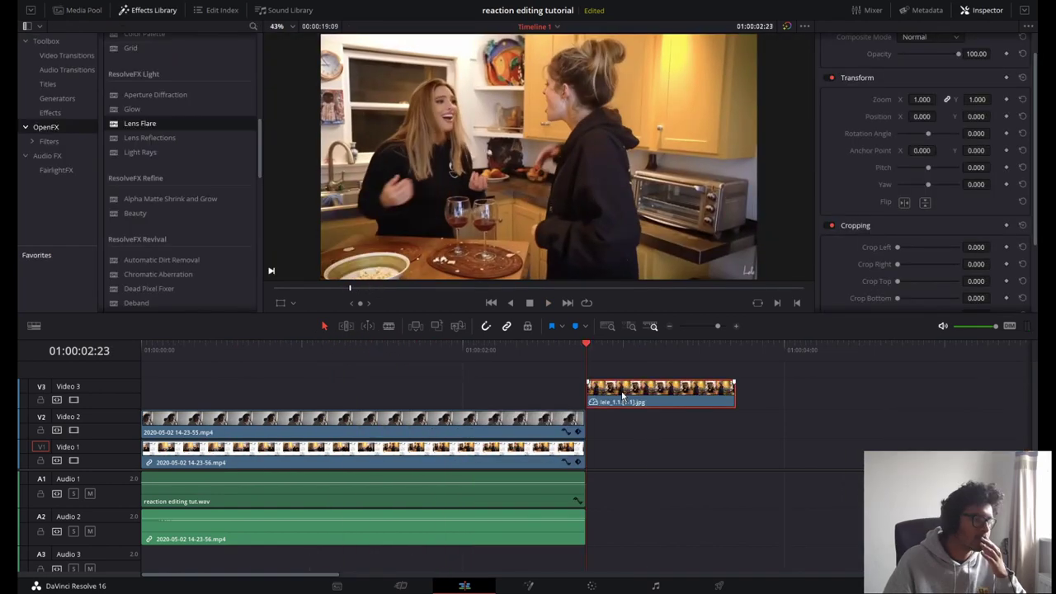
pyautogui.click(535, 585)
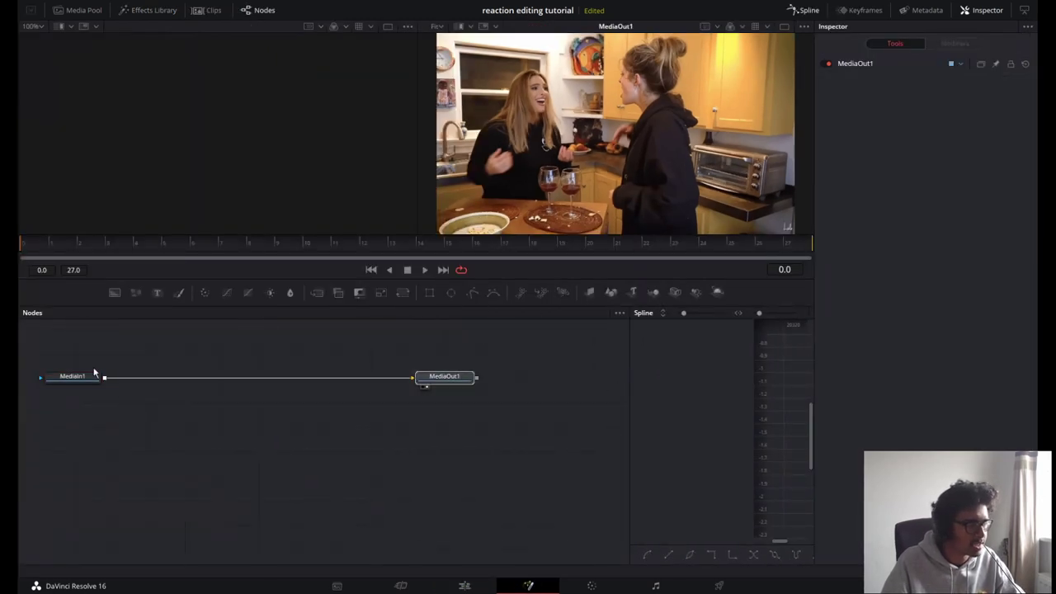
pyautogui.moveTo(36, 409); pyautogui.dragTo(487, 362)
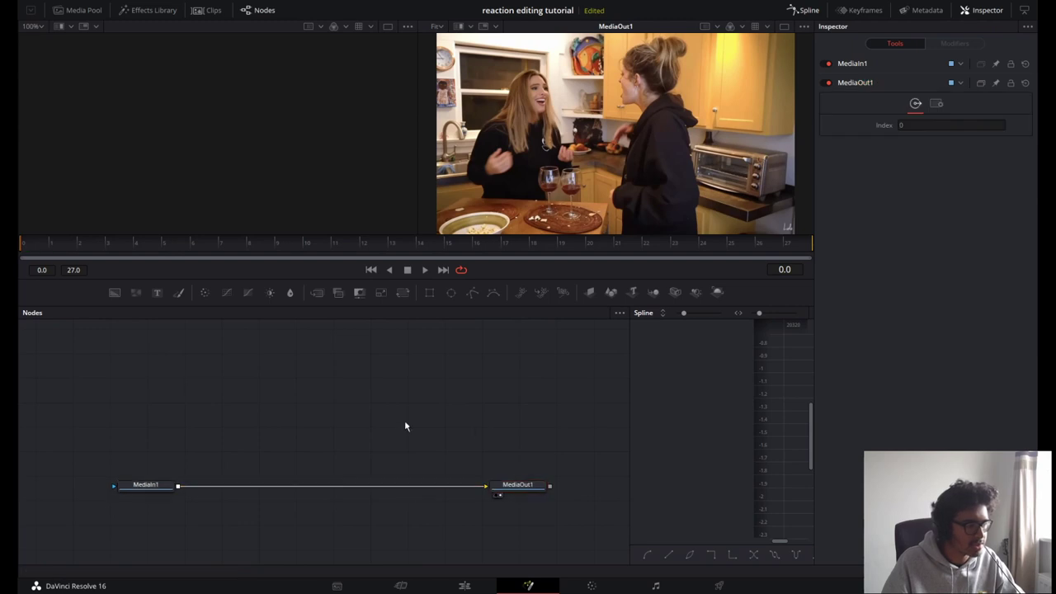
# Step: Add a Background node above the media nodes and set its alpha to 0.0
pyautogui.click(114, 293)
pyautogui.moveTo(489, 427); pyautogui.dragTo(216, 354)
pyautogui.moveTo(970, 332); pyautogui.dragTo(900, 332)
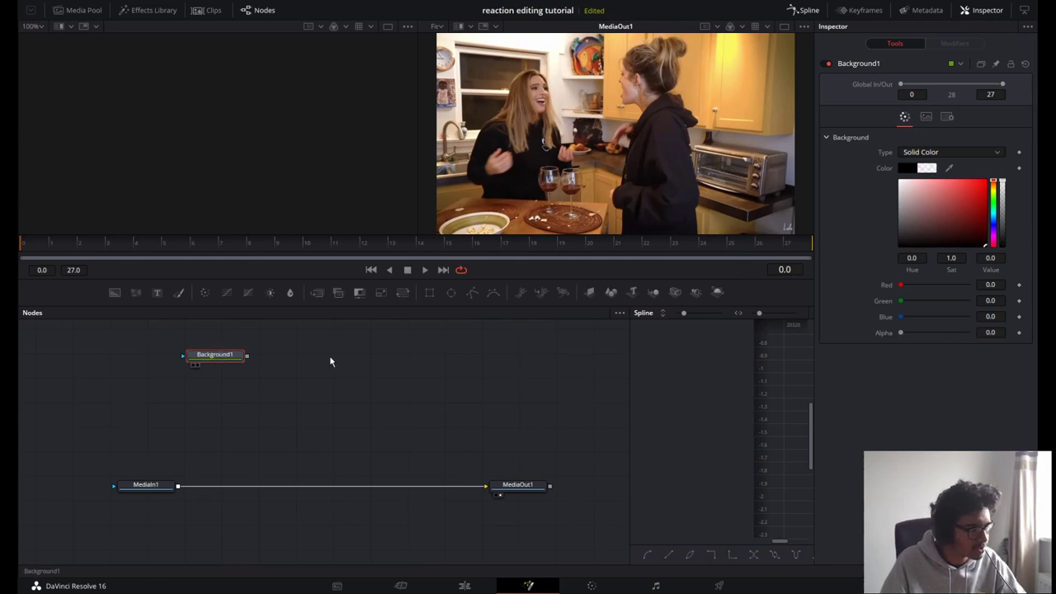
# Step: Add a Paint node and a Soft Glow node in sequence after Background1
pyautogui.hotkey('shift', 'space')
pyautogui.write('paint')
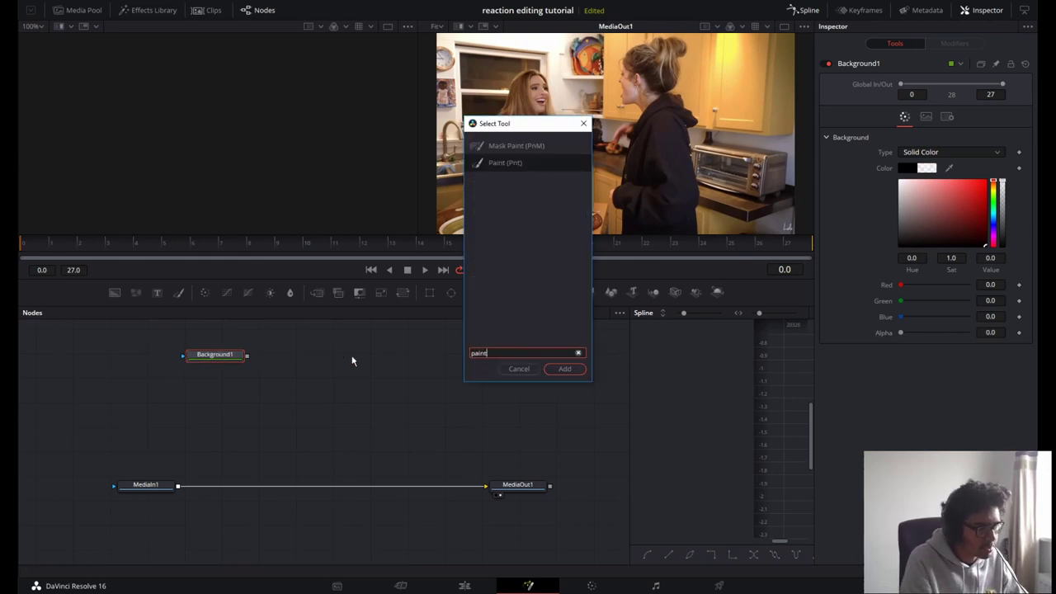
pyautogui.click(566, 369)
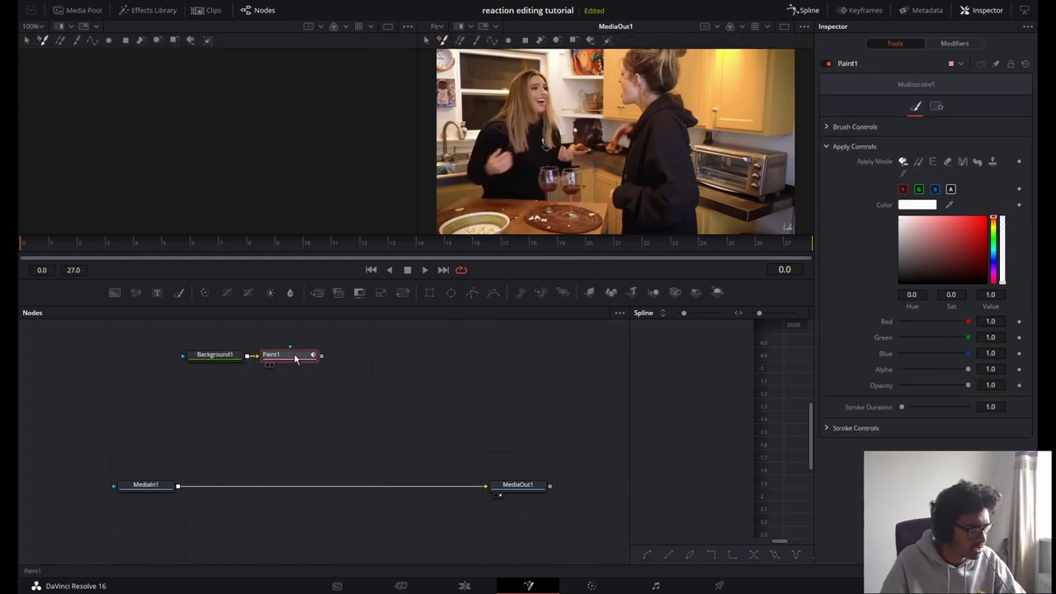
pyautogui.hotkey('shift', 'space')
pyautogui.write('soft')
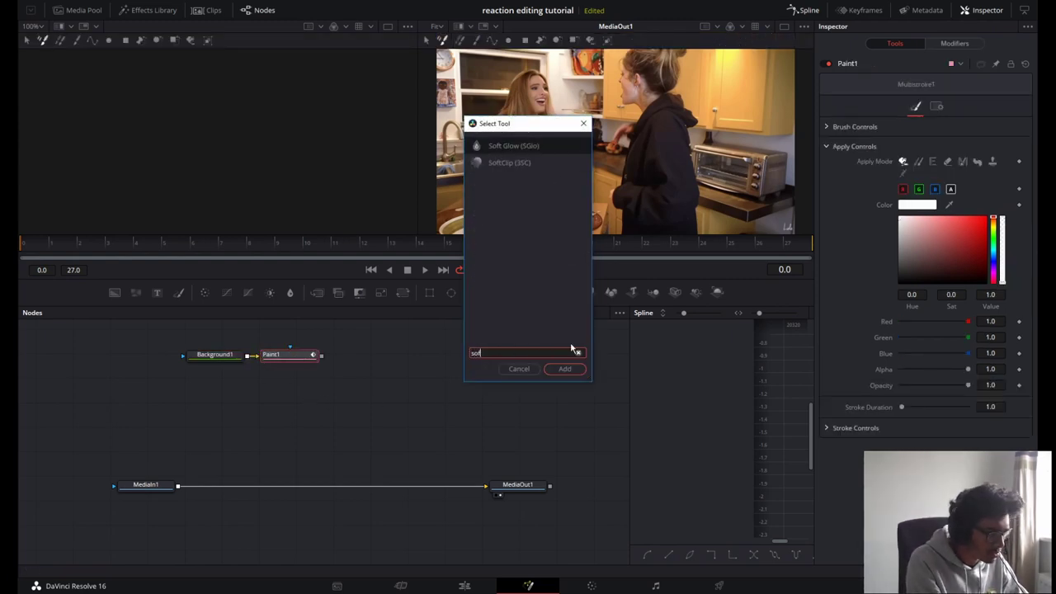
pyautogui.click(564, 369)
pyautogui.moveTo(308, 361); pyautogui.dragTo(265, 391)
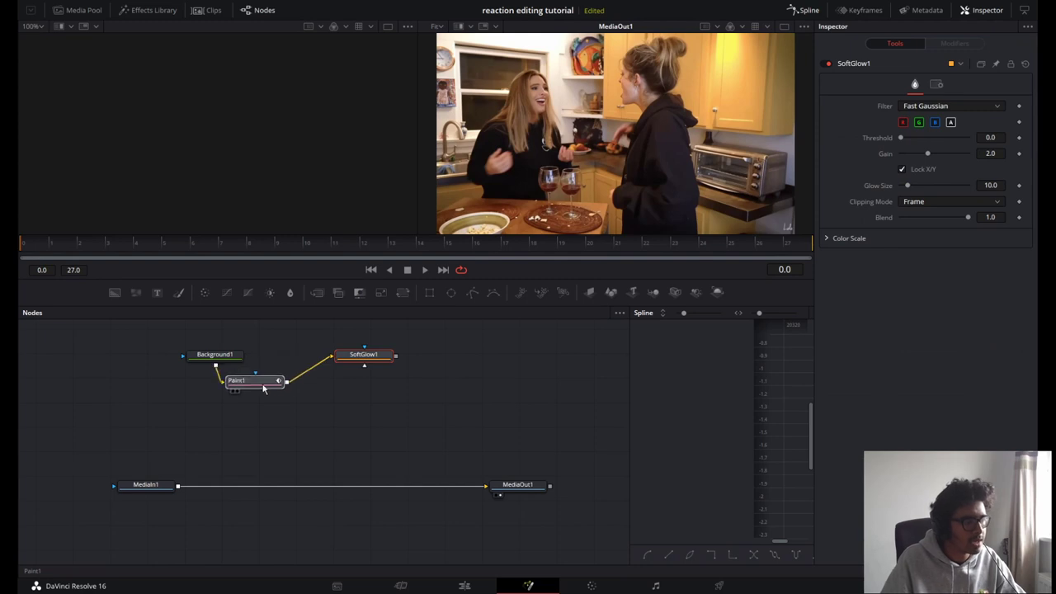
# Step: Merge the SoftGlow1 output over MediaIn1 with a Merge node placed ahead of MediaOut1
pyautogui.moveTo(363, 367)
pyautogui.mouseDown()
pyautogui.moveTo(293, 464)
pyautogui.moveTo(383, 471)
pyautogui.moveTo(438, 490)
pyautogui.moveTo(377, 463)
pyautogui.moveTo(277, 501)
pyautogui.moveTo(485, 486)
pyautogui.mouseUp()
pyautogui.click(319, 293)
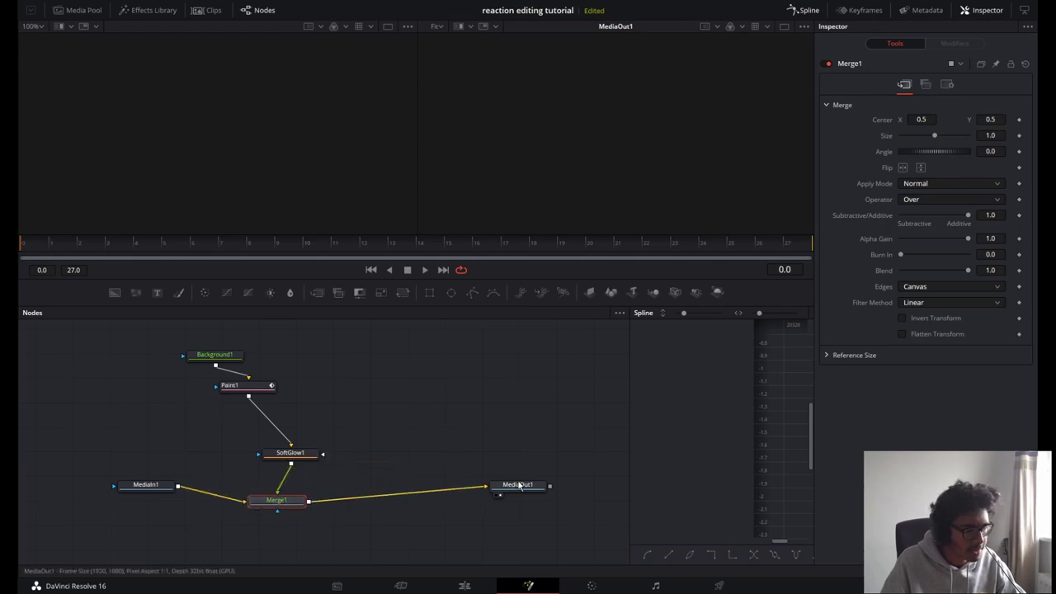
pyautogui.moveTo(287, 510); pyautogui.dragTo(340, 498)
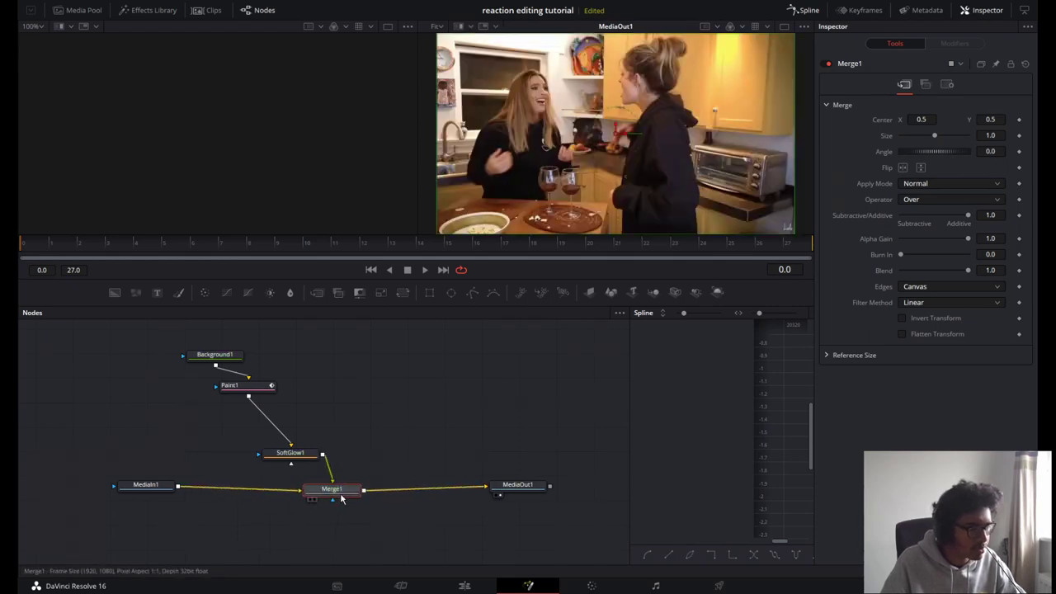
# Step: Set the Paint1 brush to bright red (Red 0.906, Green and Blue 0.103284) with size 0.0063, undoing the test strokes
pyautogui.click(242, 386)
pyautogui.click(949, 239)
pyautogui.click(957, 240)
pyautogui.moveTo(600, 111); pyautogui.dragTo(635, 152)
pyautogui.hotkey('ctrl', 'z')
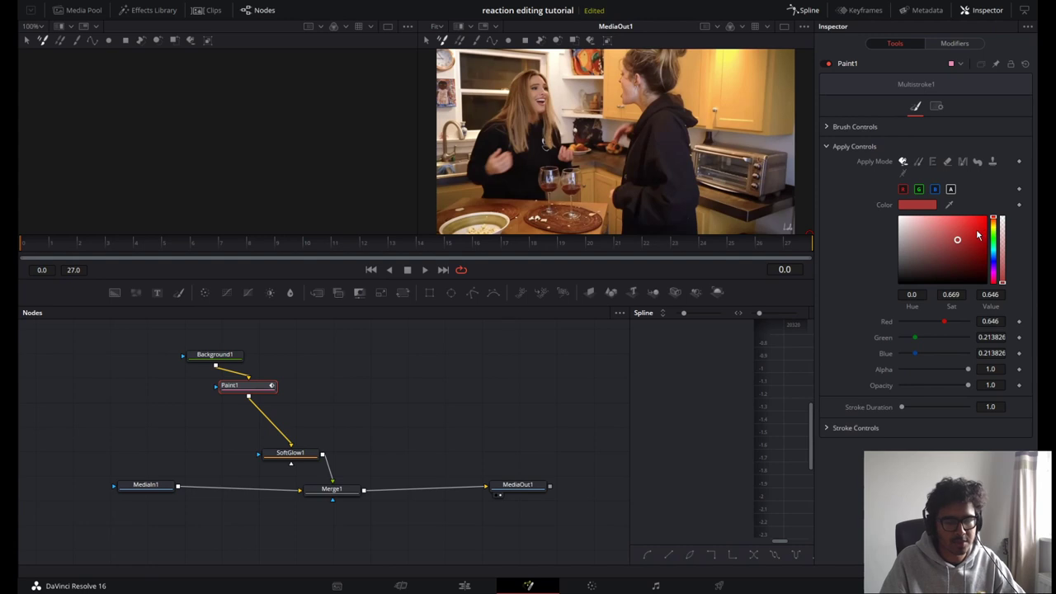
pyautogui.click(975, 223)
pyautogui.moveTo(570, 129); pyautogui.dragTo(597, 153)
pyautogui.hotkey('ctrl', 'z')
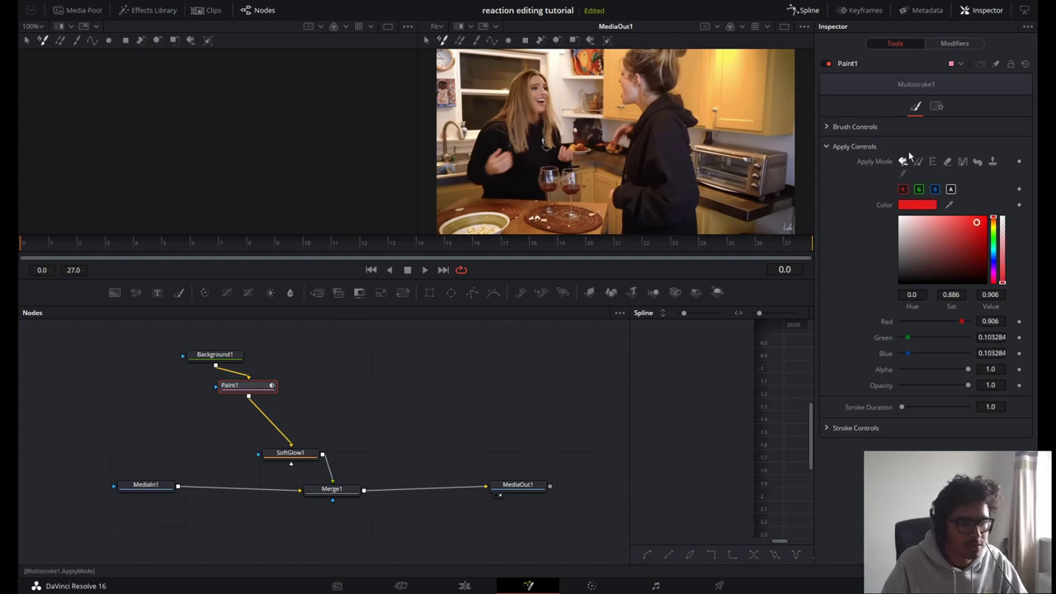
pyautogui.click(829, 126)
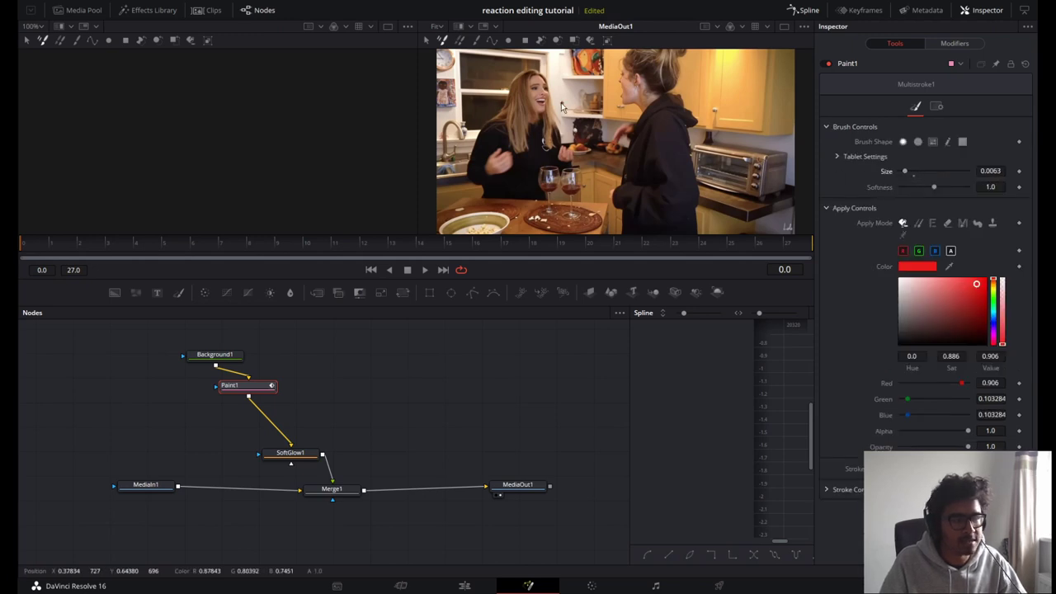
# Step: Paint red strokes over the laughing woman's eyes frame by frame, working from frame 1 through frame 14
pyautogui.press('space')
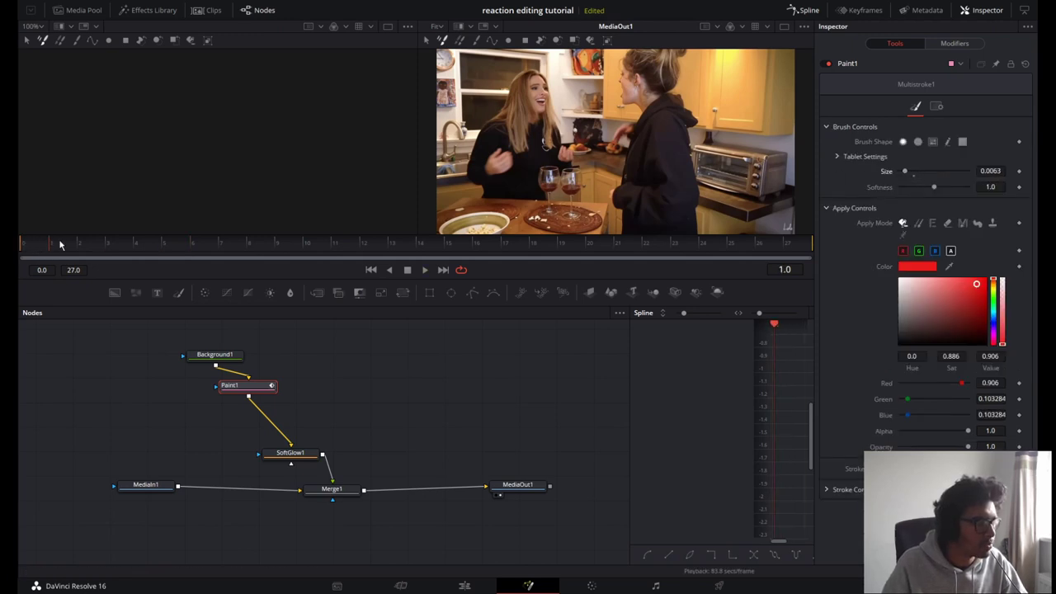
pyautogui.click(83, 243)
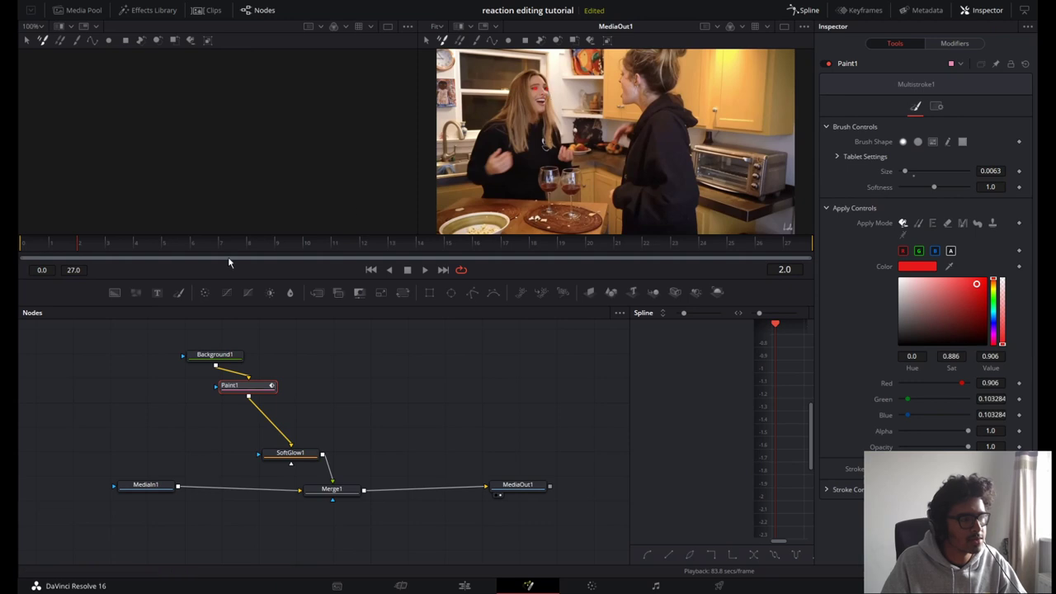
pyautogui.click(147, 243)
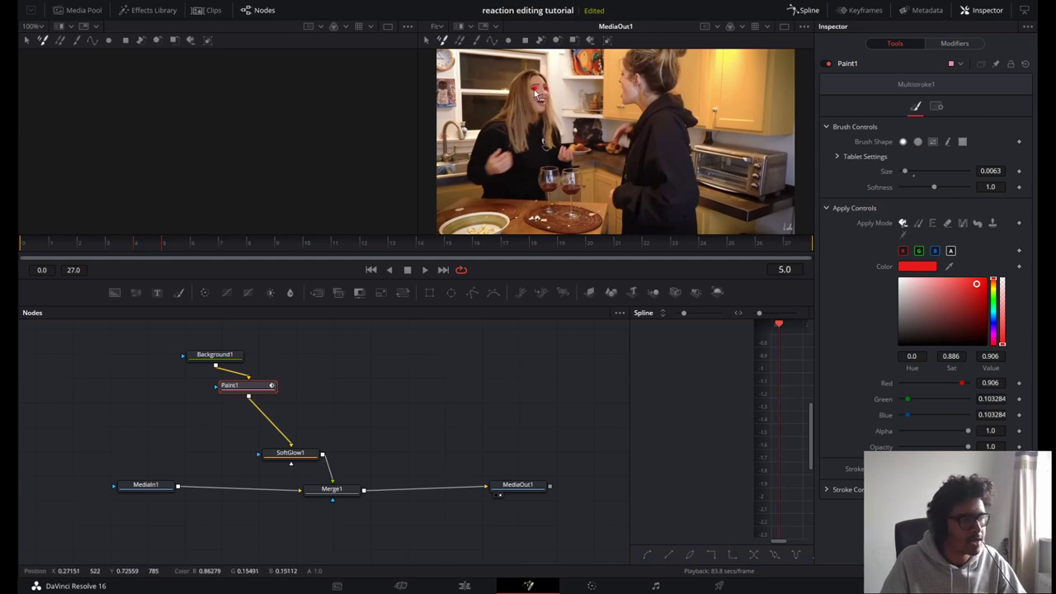
pyautogui.click(218, 245)
pyautogui.click(247, 244)
pyautogui.press('Right')
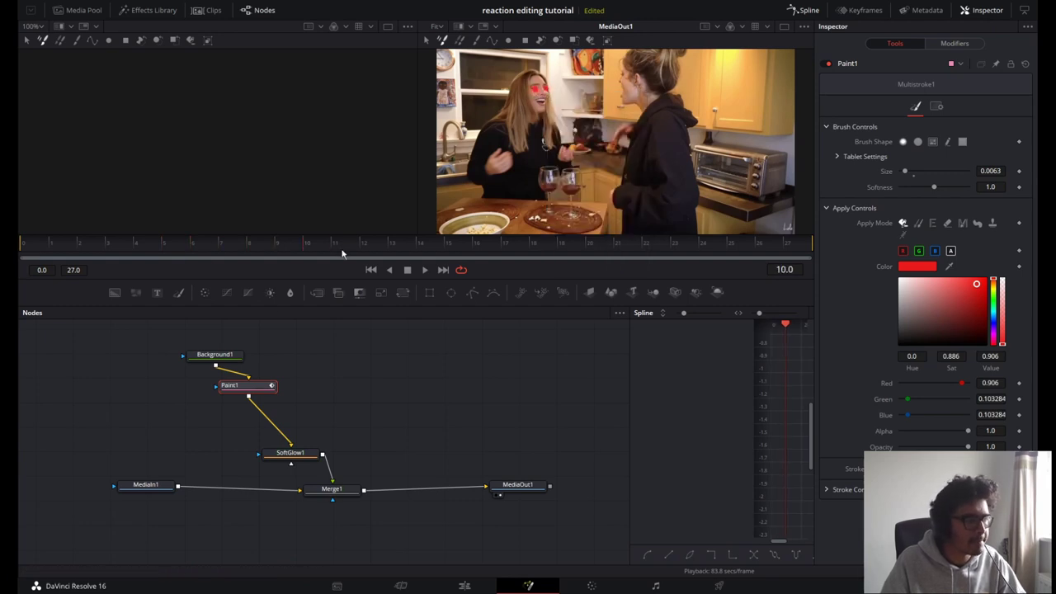
pyautogui.press('Right')
pyautogui.press('Right')
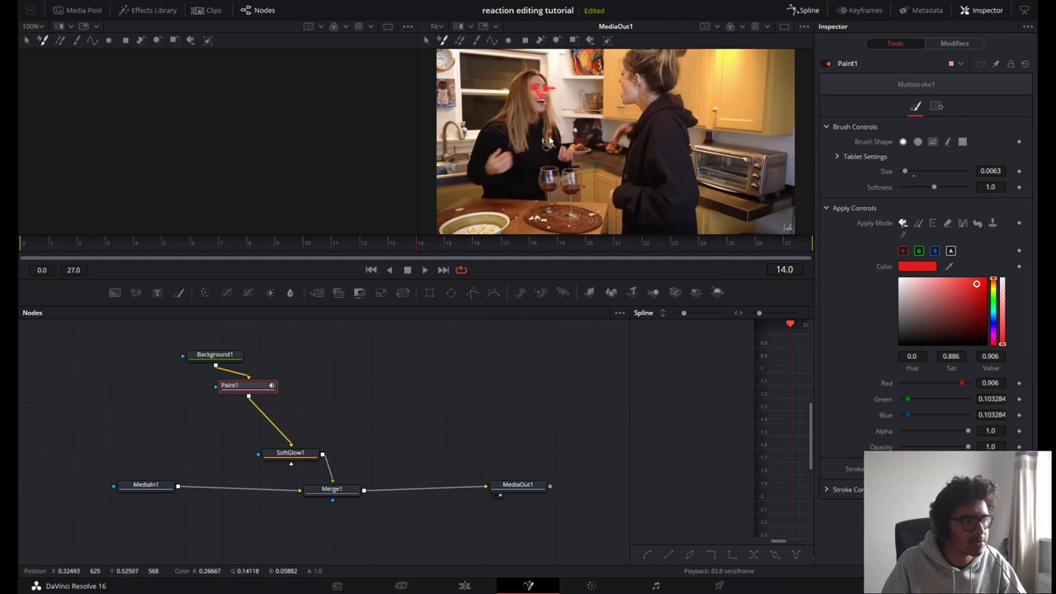
# Step: Paint both of the woman's eyes red on frames 15 and 16
pyautogui.click(441, 246)
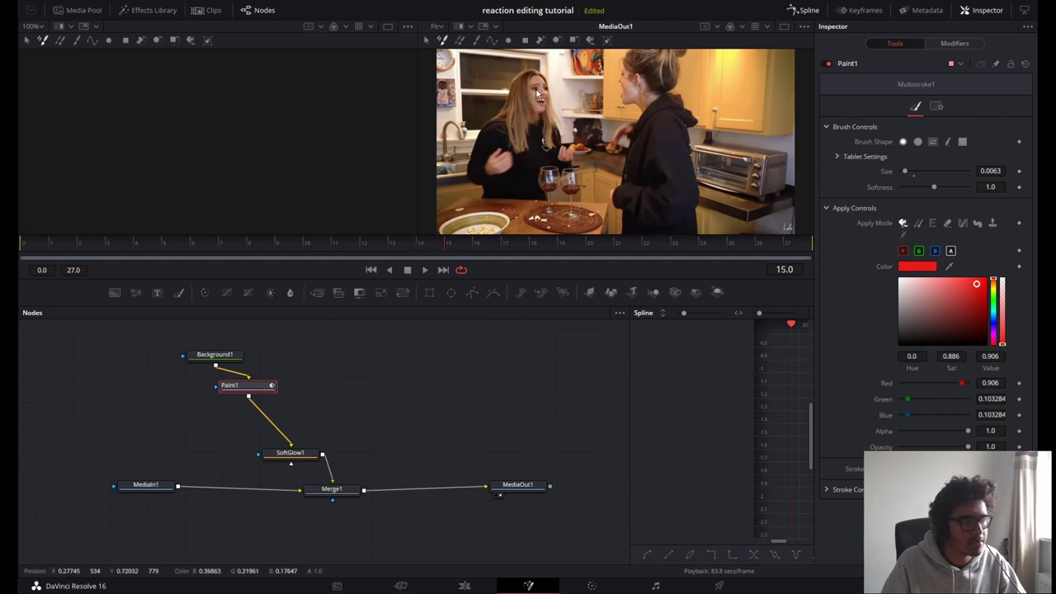
pyautogui.moveTo(542, 89); pyautogui.dragTo(547, 89)
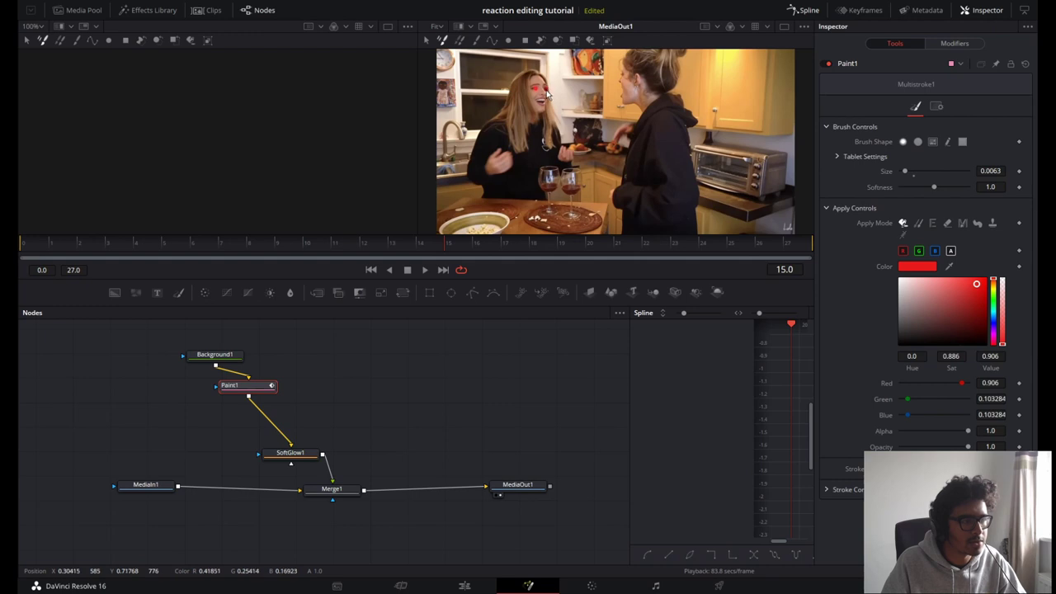
pyautogui.click(545, 91)
pyautogui.click(536, 92)
pyautogui.press('Left')
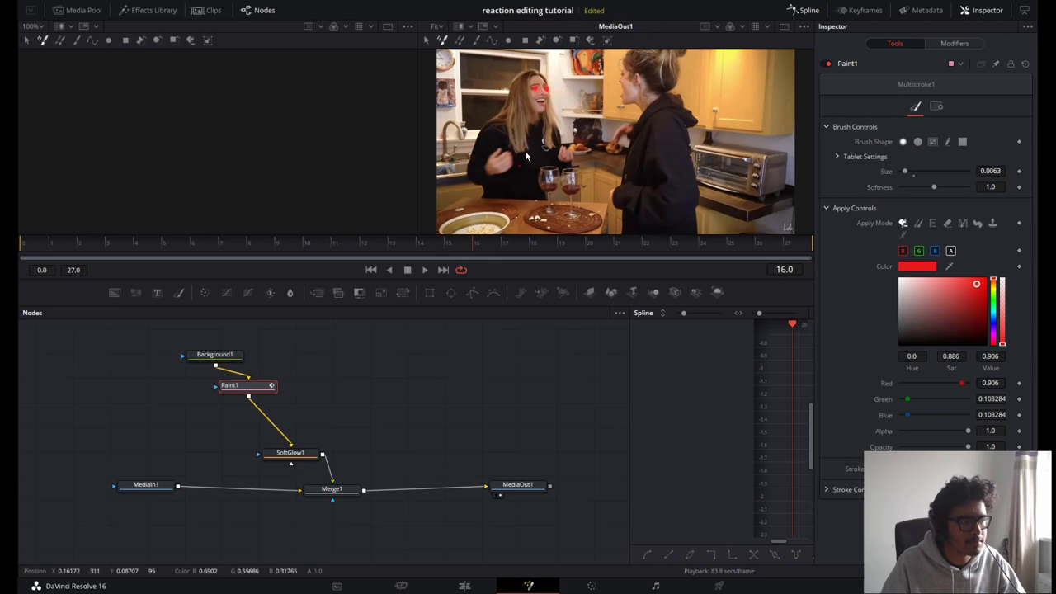
# Step: Paint short red laser beams shooting outward from the woman's eyes, starting on frame 16
pyautogui.moveTo(548, 92)
pyautogui.mouseDown()
pyautogui.moveTo(561, 90)
pyautogui.moveTo(564, 132)
pyautogui.moveTo(592, 94)
pyautogui.mouseUp()
pyautogui.click(483, 246)
pyautogui.click(500, 245)
pyautogui.click(454, 243)
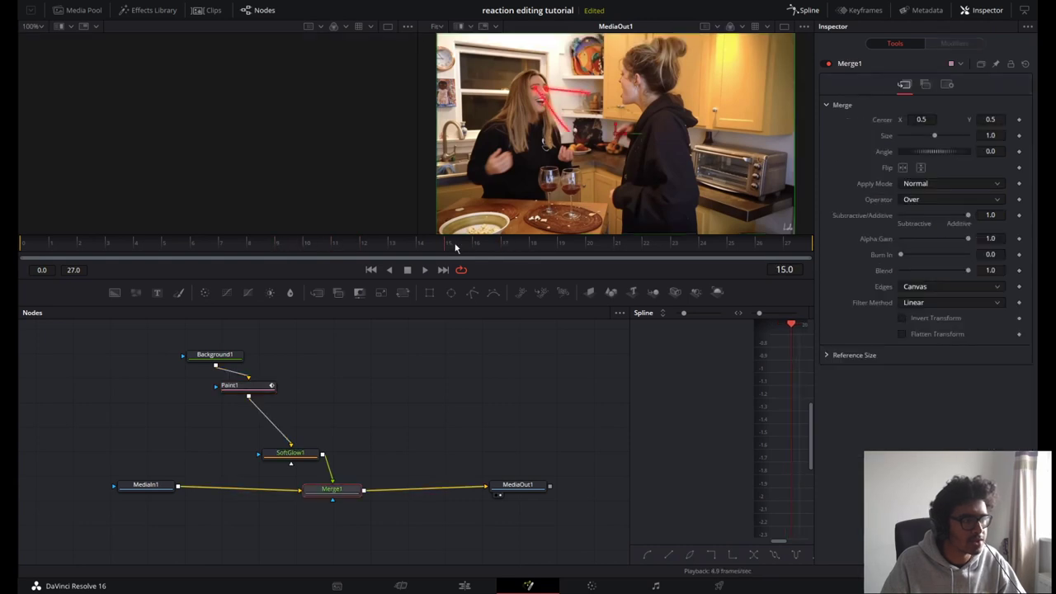
# Step: Paint the red eyes and progressively longer laser beams on frames 18 to 22, extending them across the picture
pyautogui.click(529, 245)
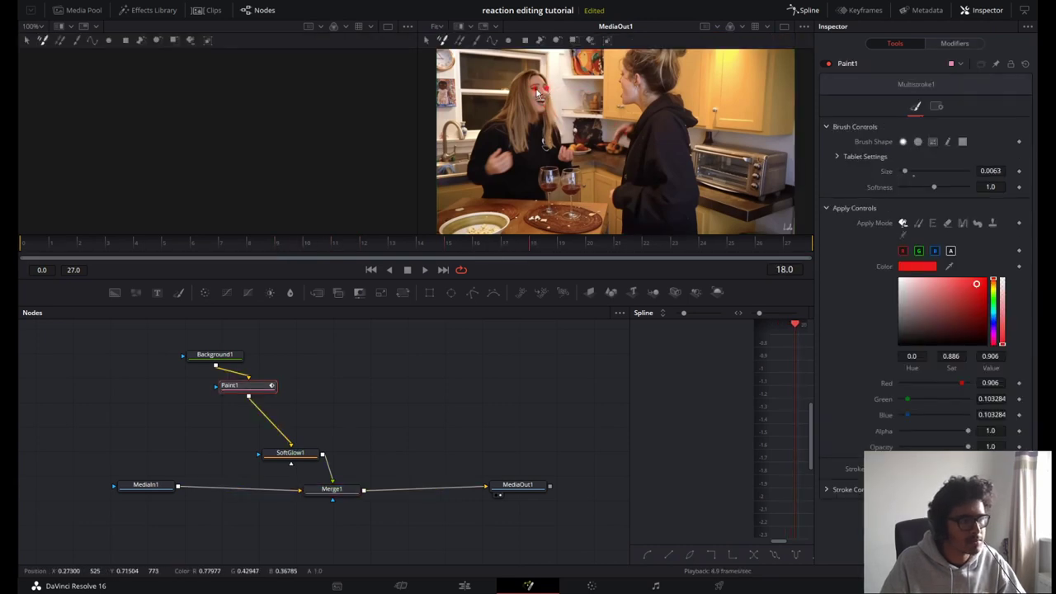
pyautogui.press('Right')
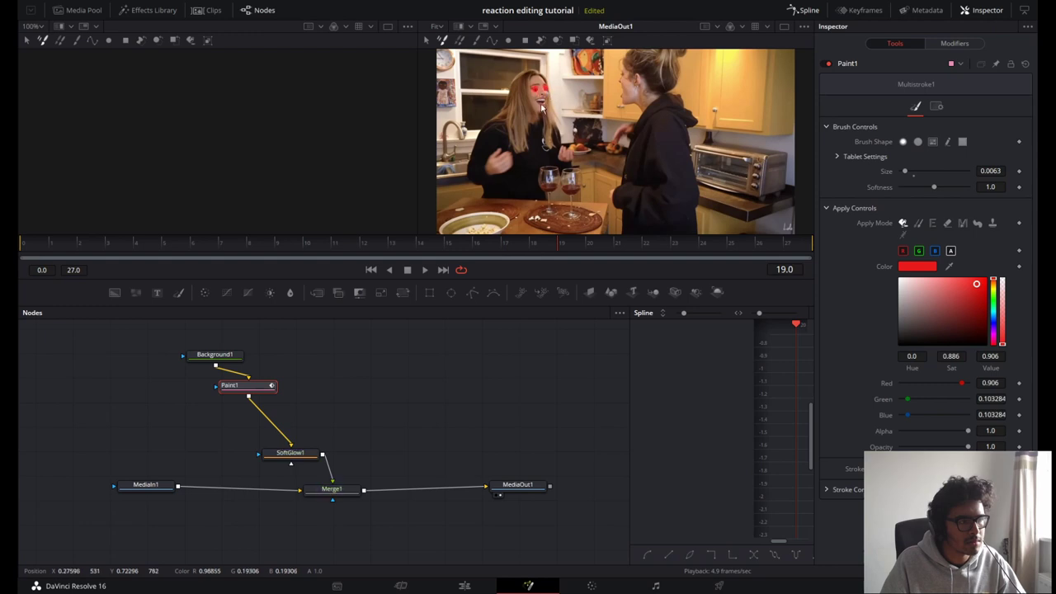
pyautogui.press('Right')
pyautogui.press('Right')
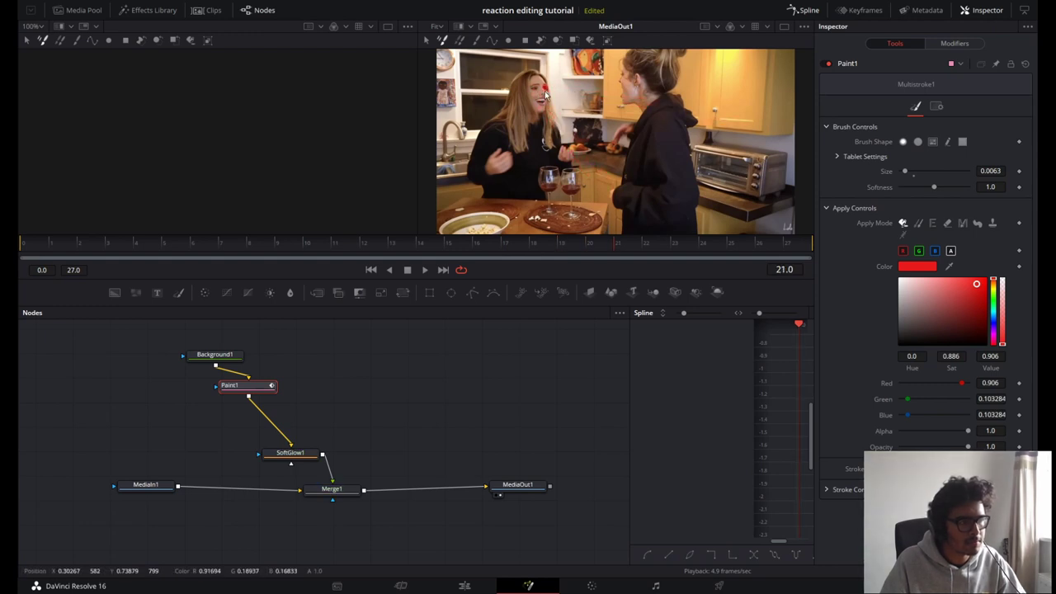
pyautogui.moveTo(546, 91)
pyautogui.mouseDown()
pyautogui.moveTo(630, 211)
pyautogui.moveTo(732, 112)
pyautogui.moveTo(649, 236)
pyautogui.moveTo(768, 174)
pyautogui.moveTo(813, 130)
pyautogui.mouseUp()
pyautogui.click(640, 244)
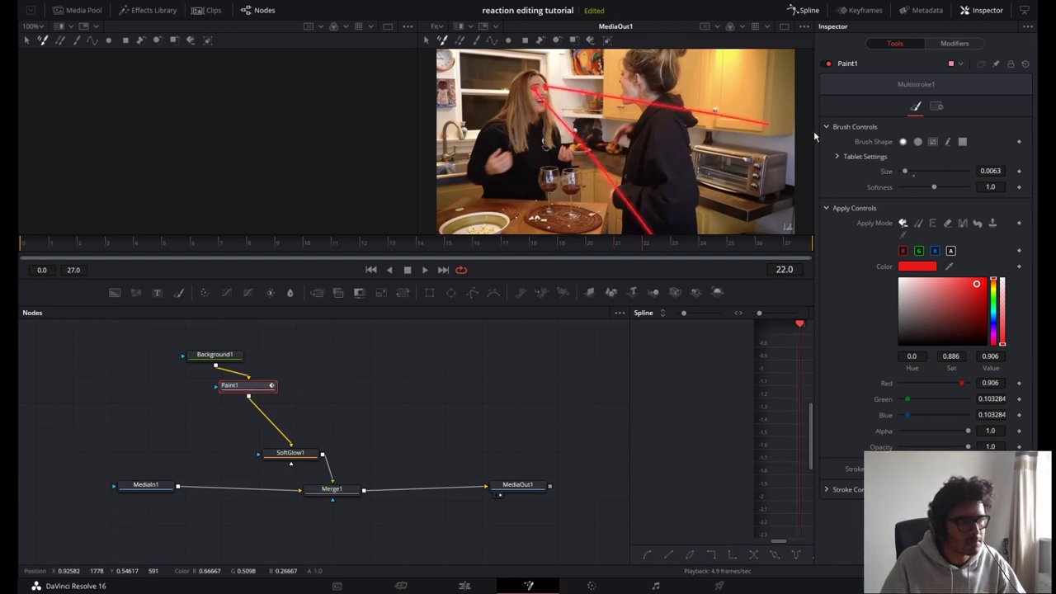
# Step: Return to the Edit page, trim the end of the still clip on Video 3 to 01:00:03:15 and play it back
pyautogui.click(464, 585)
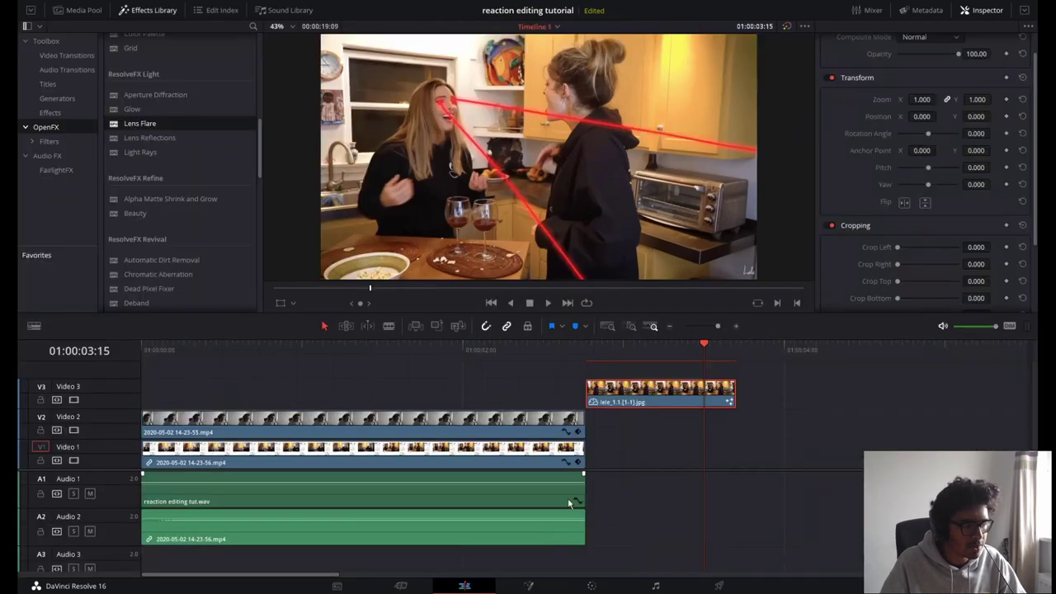
pyautogui.moveTo(733, 395); pyautogui.dragTo(703, 395)
pyautogui.moveTo(622, 347); pyautogui.dragTo(565, 348)
pyautogui.press('space')
pyautogui.moveTo(694, 348); pyautogui.dragTo(588, 350)
# Step: Convert the still clip on Video 3 into a compound clip named Compound Clip 1
pyautogui.click(622, 399)
pyautogui.rightClick(623, 399)
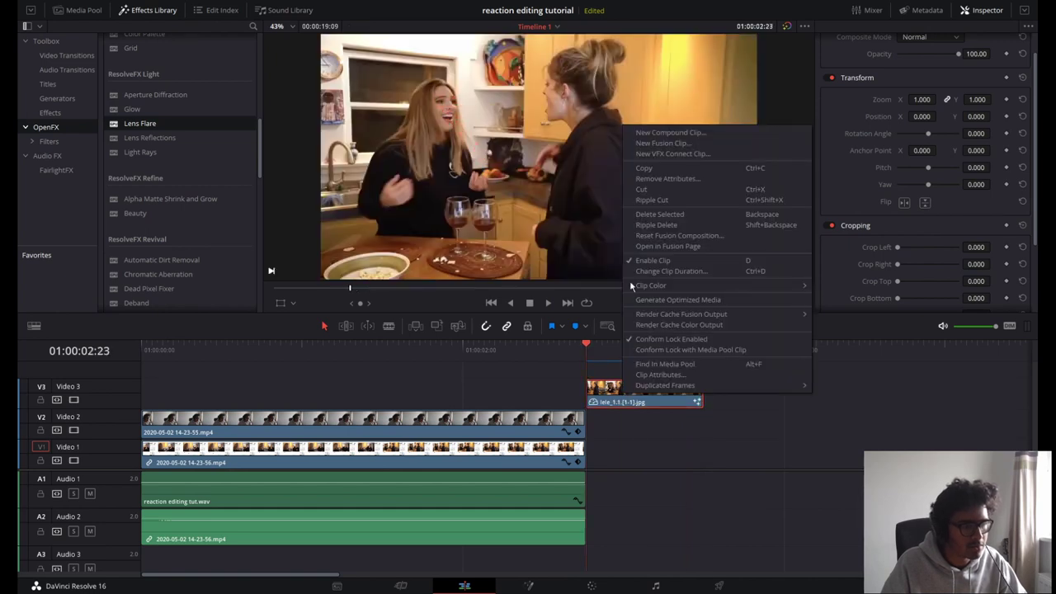
pyautogui.click(661, 134)
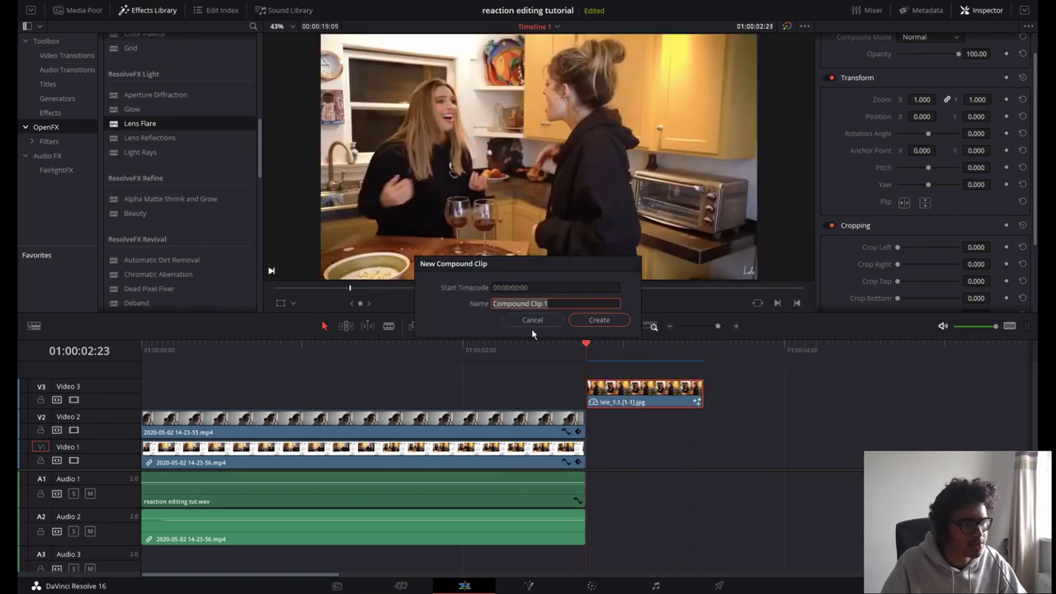
pyautogui.click(598, 320)
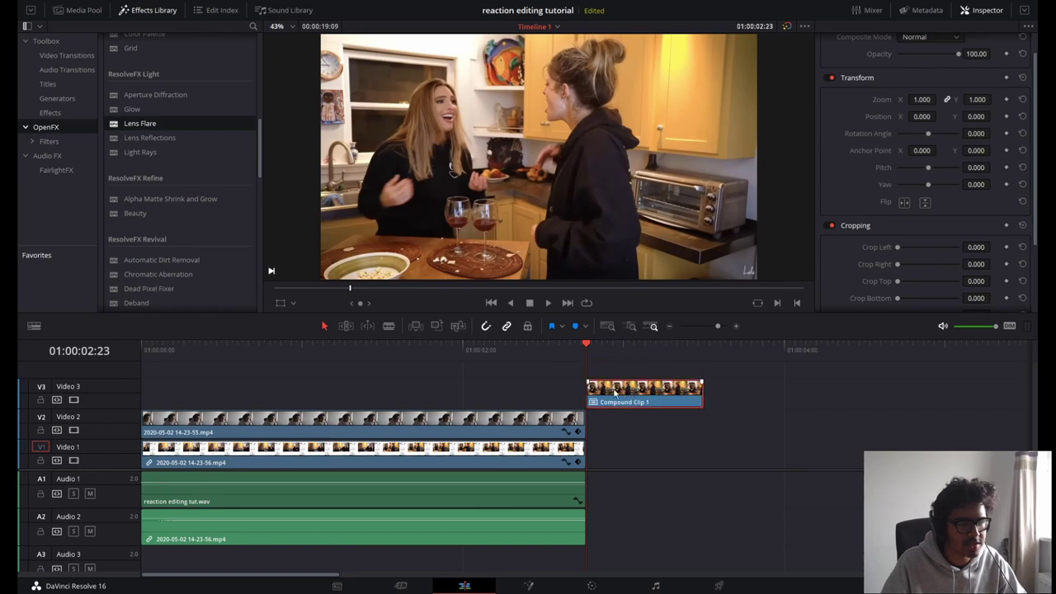
# Step: Add Zoom, Position and Rotation Angle keyframes to Compound Clip 1 at 01:00:02:29
pyautogui.moveTo(590, 353); pyautogui.dragTo(619, 349)
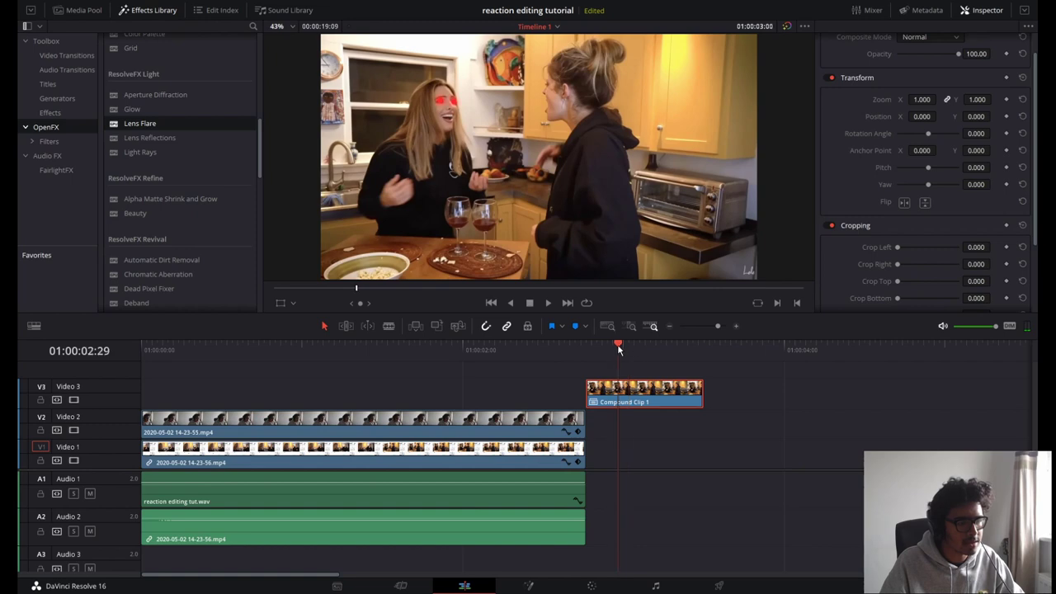
pyautogui.click(1006, 99)
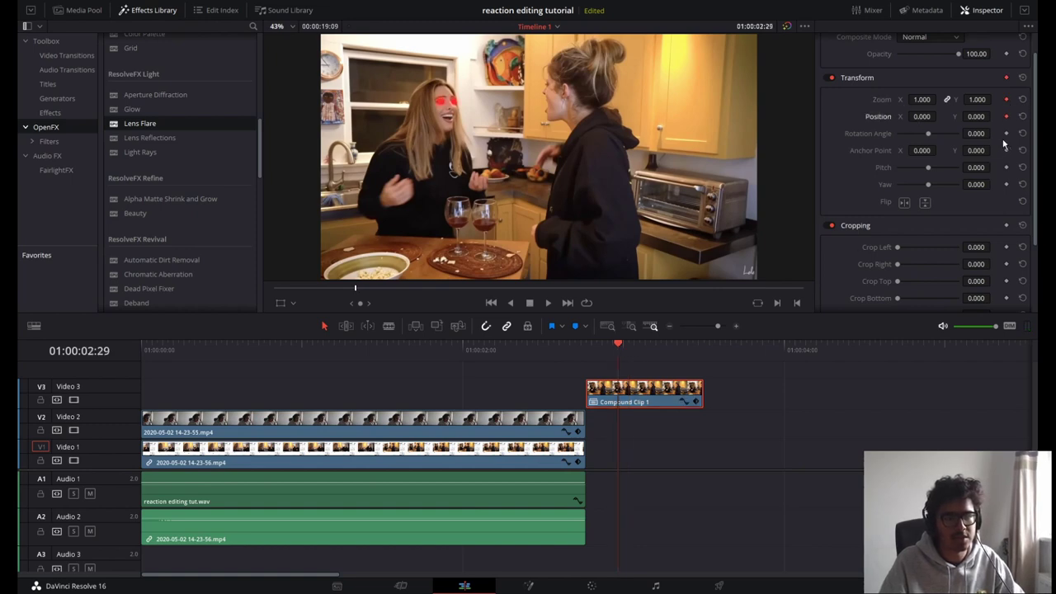
pyautogui.moveTo(635, 354)
pyautogui.mouseDown()
pyautogui.moveTo(659, 347)
pyautogui.moveTo(623, 348)
pyautogui.mouseUp()
pyautogui.click(1001, 100)
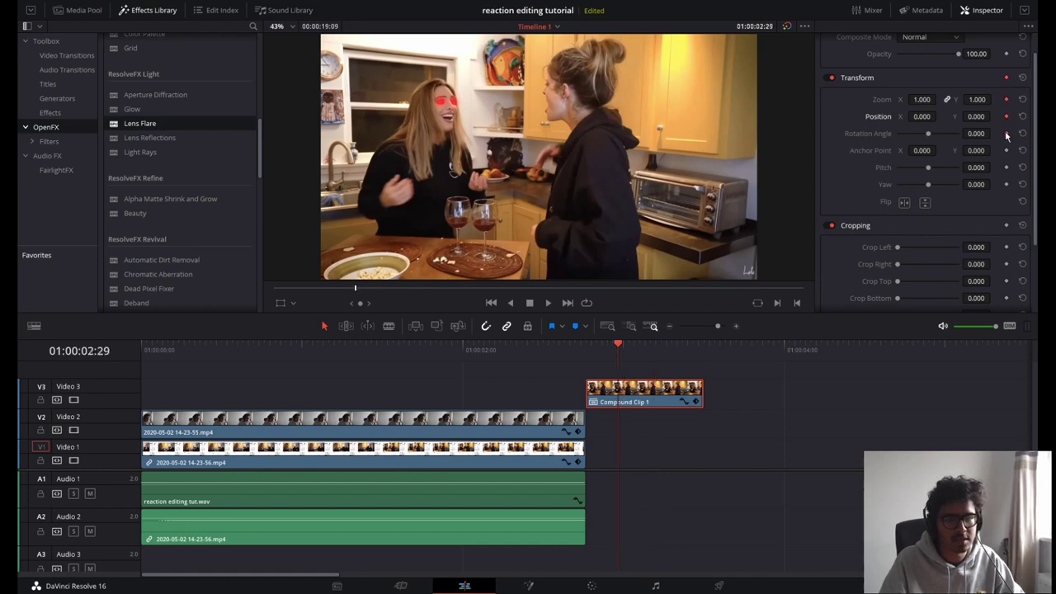
pyautogui.click(1006, 133)
# Step: Keyframe Compound Clip 1 at 01:00:03:12 with Zoom 1.780, Position X 261 and Y -169, and Rotation Angle -9.390, and play the move
pyautogui.press('space')
pyautogui.moveTo(927, 139); pyautogui.dragTo(928, 134)
pyautogui.moveTo(921, 99); pyautogui.dragTo(926, 145)
pyautogui.click(589, 349)
pyautogui.press('space')
pyautogui.click(589, 349)
# Step: Show Compound Clip 1's keyframes, move the ending Transform keyframe earlier to 01:00:03:05 and replay the faster zoom
pyautogui.click(695, 403)
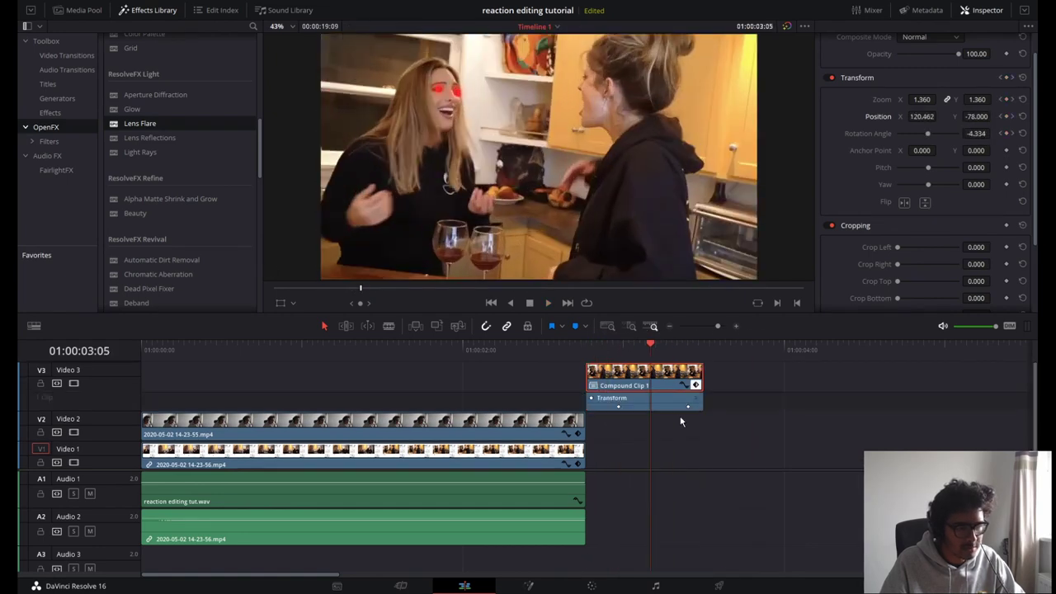
pyautogui.moveTo(686, 406); pyautogui.dragTo(650, 406)
pyautogui.click(585, 355)
pyautogui.press('space')
pyautogui.click(607, 350)
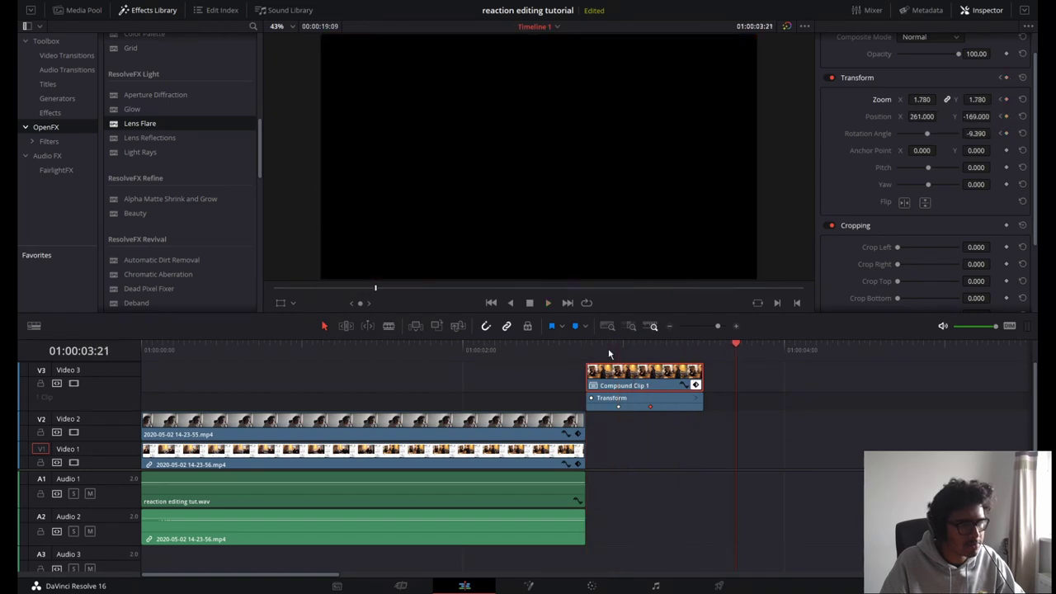
pyautogui.press('space')
pyautogui.click(587, 353)
pyautogui.moveTo(593, 353)
pyautogui.mouseDown()
pyautogui.moveTo(680, 348)
pyautogui.moveTo(596, 356)
pyautogui.mouseUp()
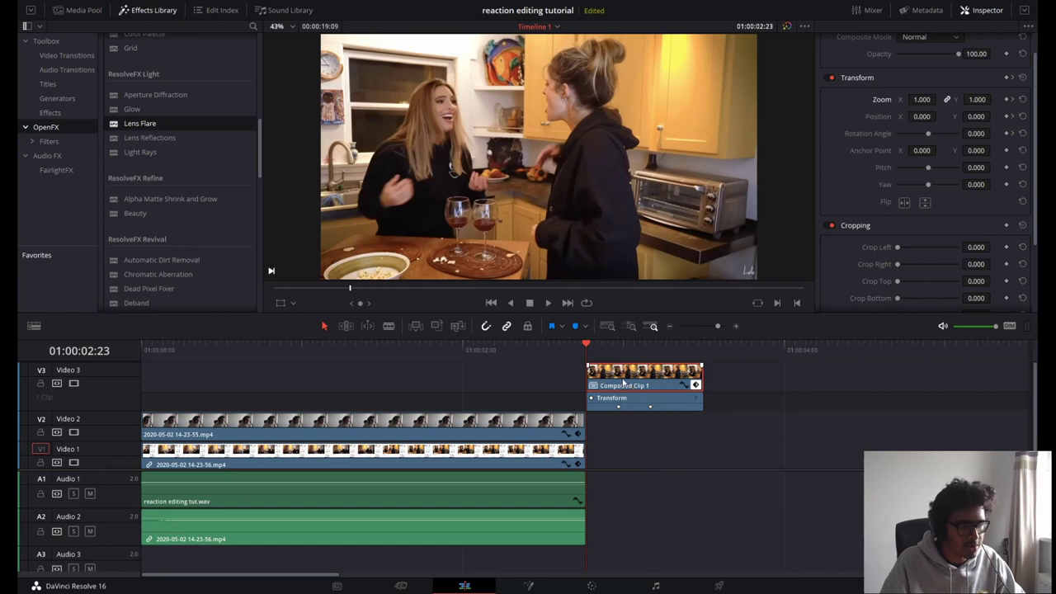
# Step: Add a serial node after node 01 in Compound Clip 1's color grade
pyautogui.click(591, 586)
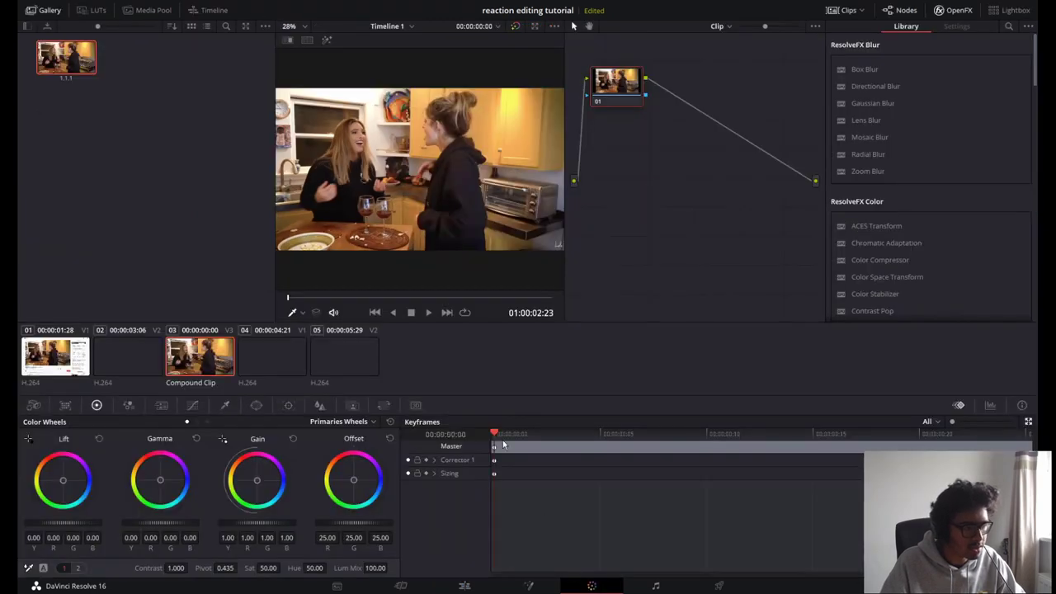
pyautogui.rightClick(646, 80)
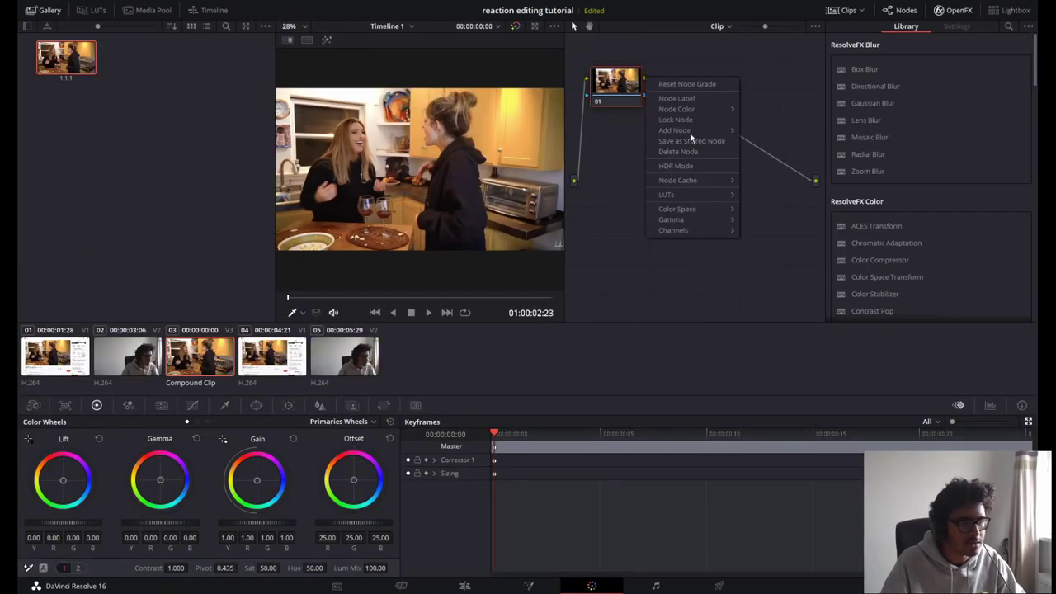
pyautogui.moveTo(701, 130)
pyautogui.click(766, 130)
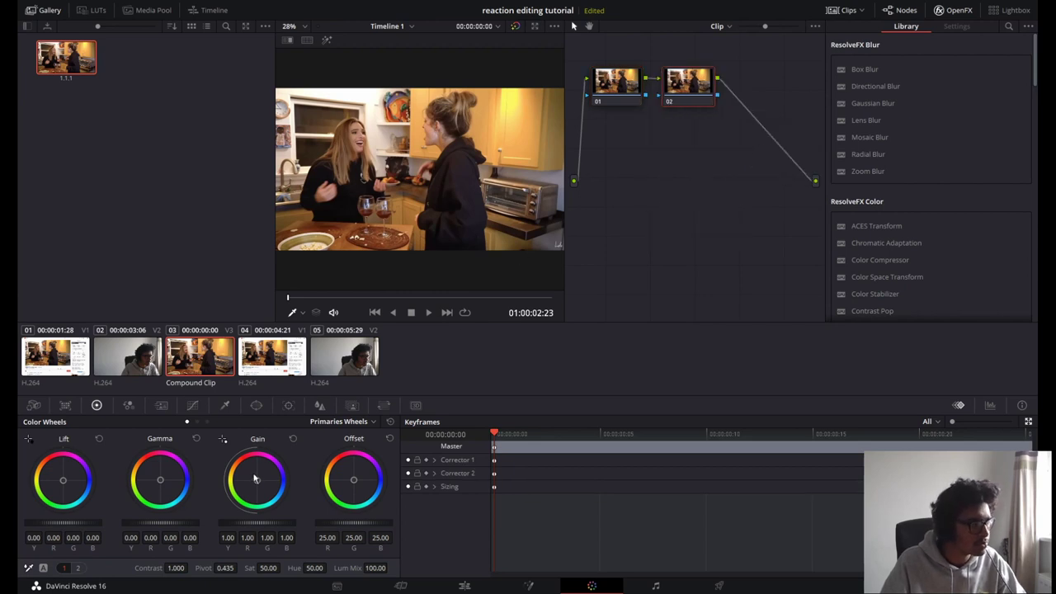
# Step: Tint node 02 red with Offset RGB 31.05/23.38/22.61, Gain RGB 1.49/0.88/0.80 and Gamma red 0.02, and play the result in the Edit timeline
pyautogui.moveTo(355, 478); pyautogui.dragTo(353, 475)
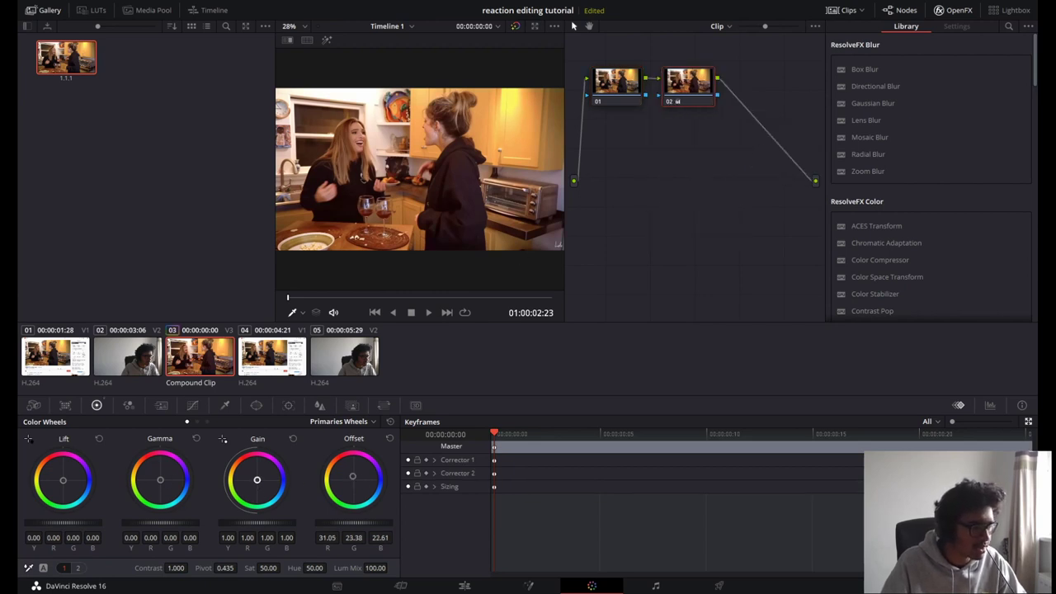
pyautogui.moveTo(256, 479); pyautogui.dragTo(253, 471)
pyautogui.moveTo(159, 478); pyautogui.dragTo(159, 475)
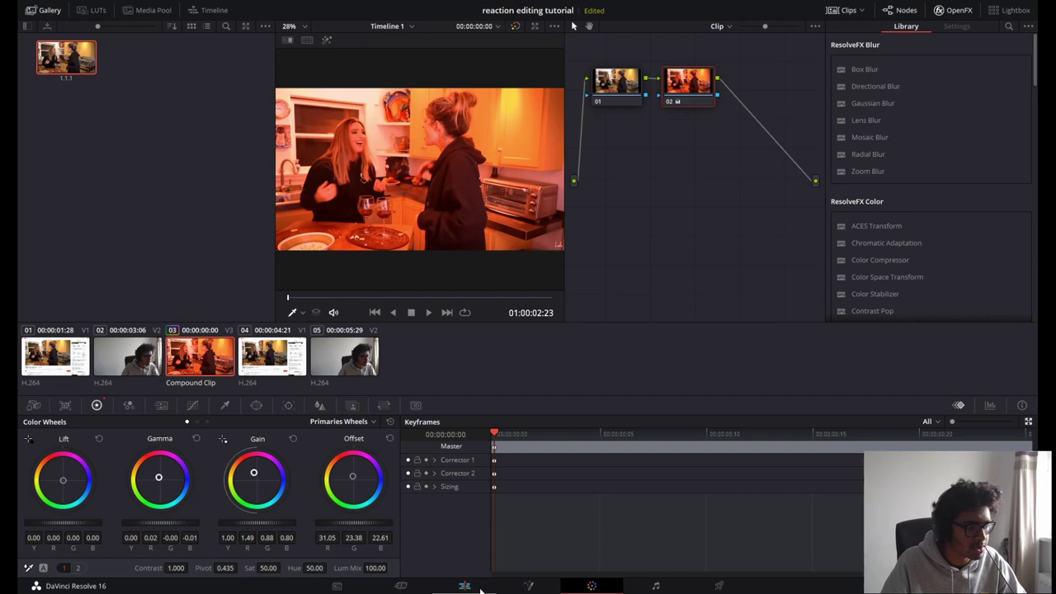
pyautogui.click(481, 589)
pyautogui.moveTo(589, 347); pyautogui.dragTo(565, 345)
pyautogui.press('space')
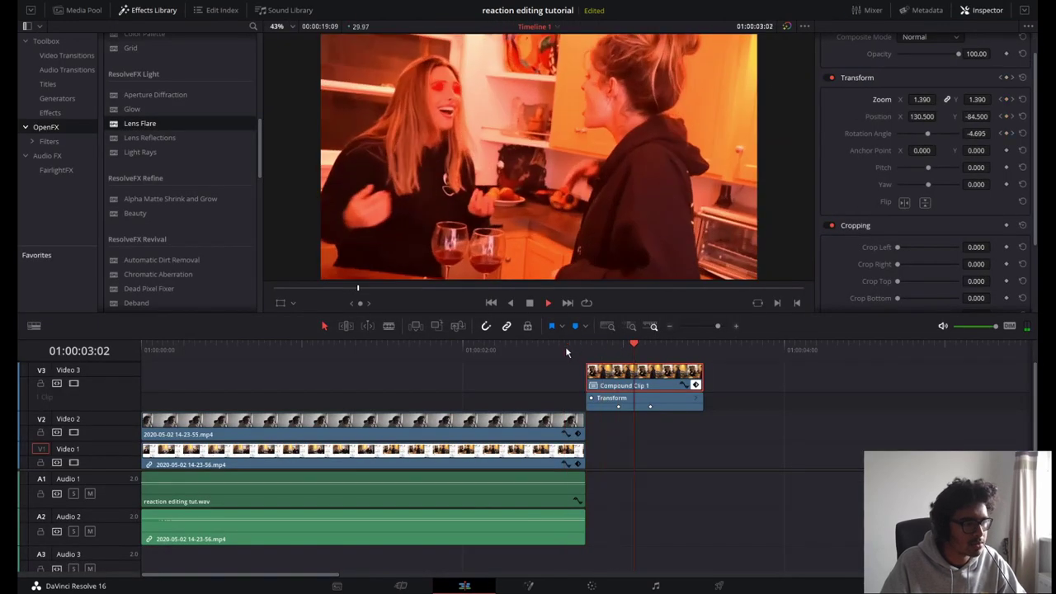
pyautogui.click(565, 350)
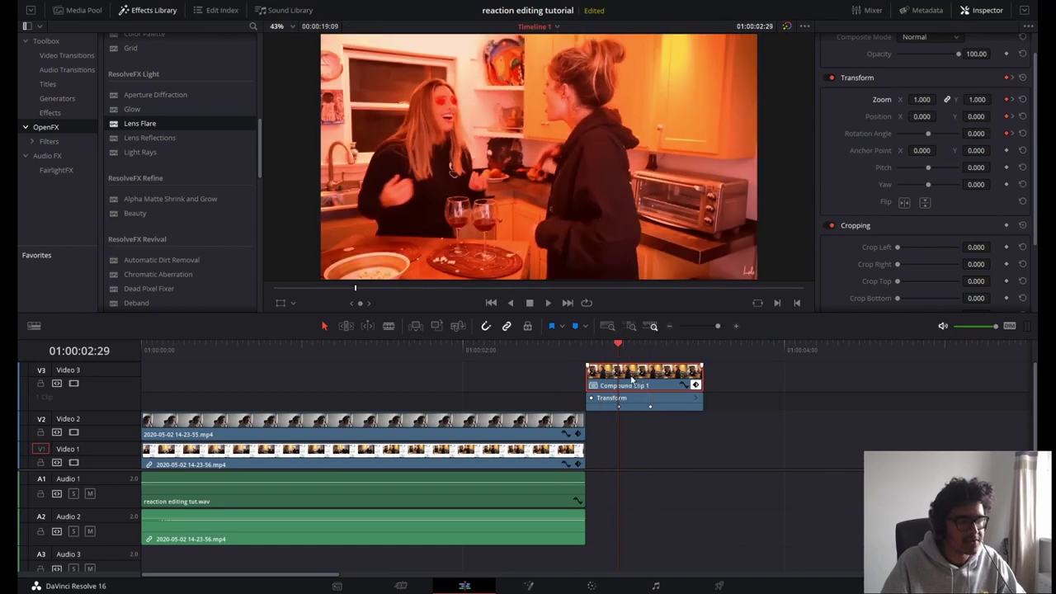
# Step: Apply the Camera Shake effect to Compound Clip 1 and play it back
pyautogui.moveTo(258, 148); pyautogui.dragTo(254, 280)
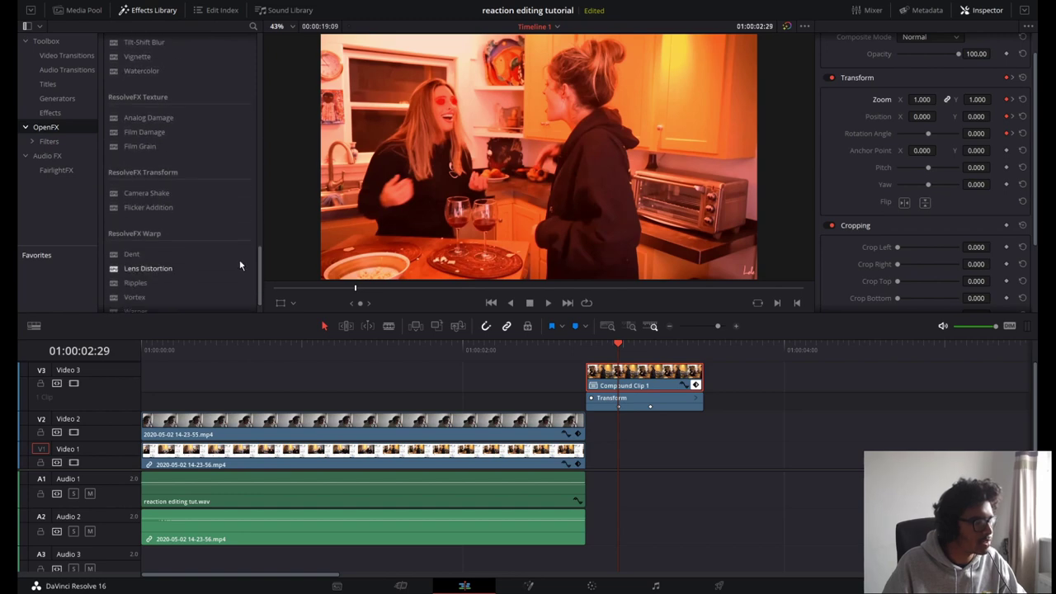
pyautogui.moveTo(159, 196); pyautogui.dragTo(627, 384)
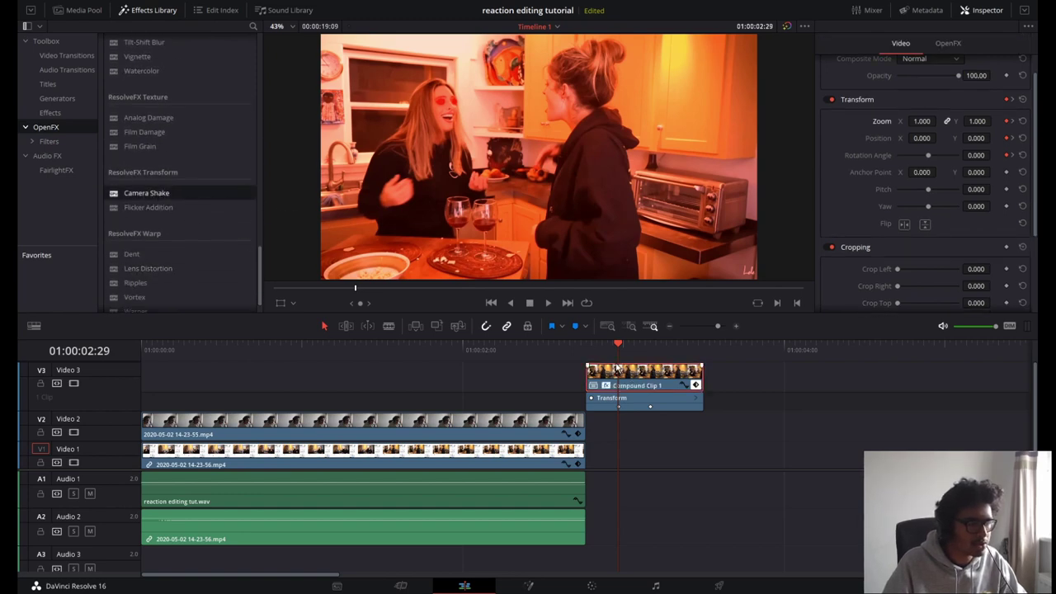
pyautogui.click(569, 348)
pyautogui.press('space')
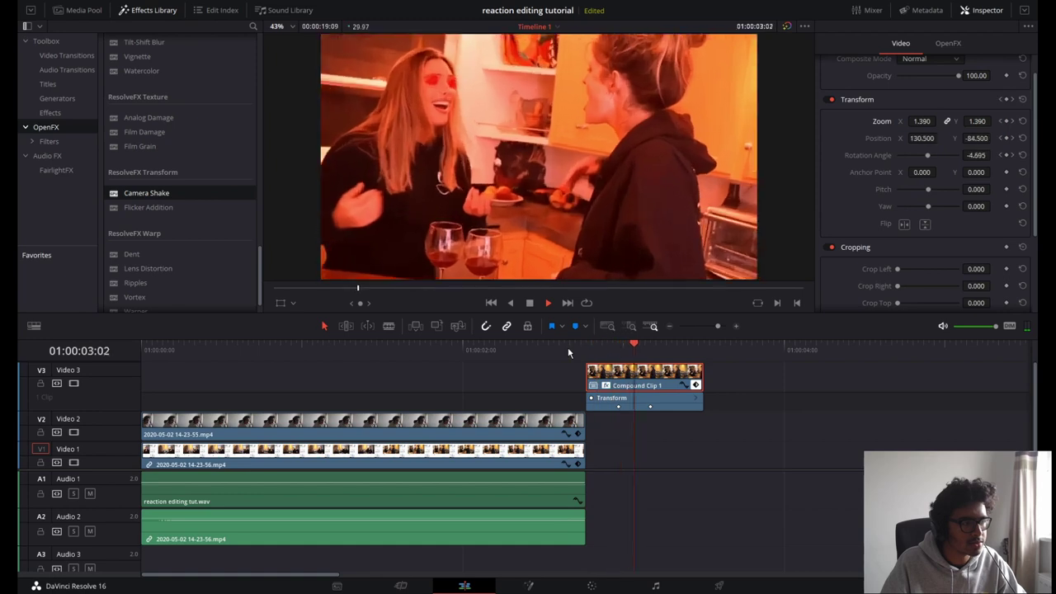
# Step: Set the Camera Shake's Motion Scale to 1.424 and Speed Scale to 1.492
pyautogui.click(579, 348)
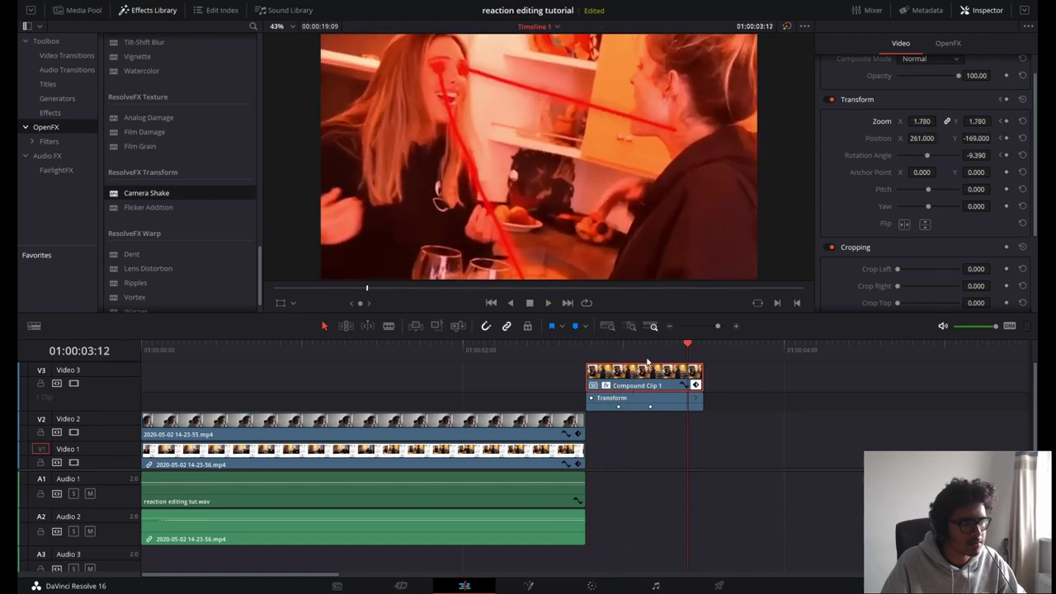
pyautogui.click(948, 43)
pyautogui.moveTo(928, 104); pyautogui.dragTo(945, 104)
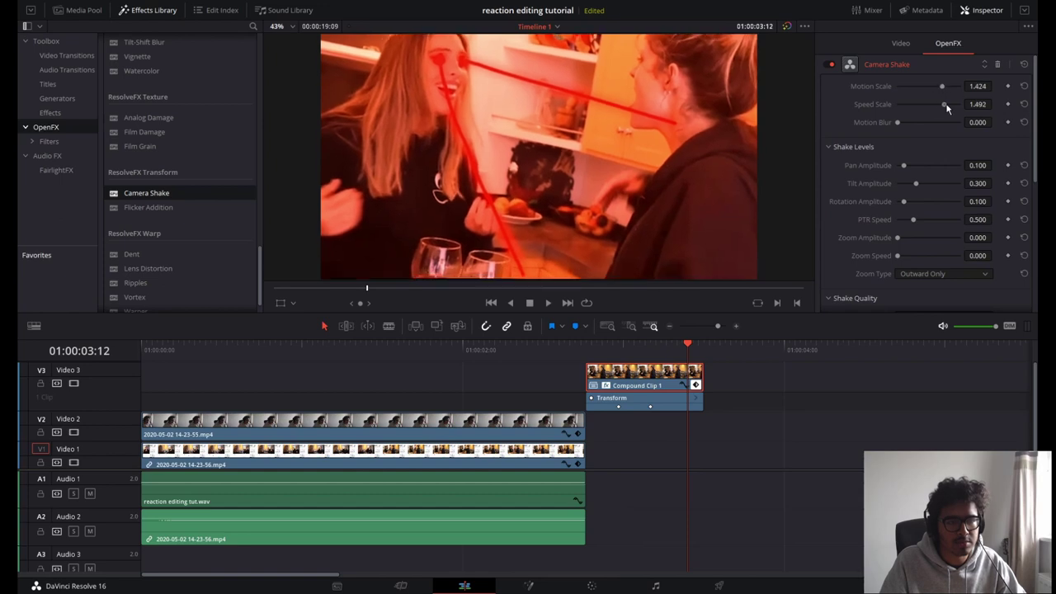
# Step: Set the Camera Shake's Speed Scale to 1.559, Pan Amplitude 0.322, Tilt Amplitude 0.491, Zoom Amplitude 0.169 and Zoom Speed 0.814, and play it back
pyautogui.moveTo(906, 237); pyautogui.dragTo(908, 238)
pyautogui.moveTo(897, 256); pyautogui.dragTo(923, 255)
pyautogui.moveTo(904, 166); pyautogui.dragTo(917, 165)
pyautogui.moveTo(915, 183); pyautogui.dragTo(929, 183)
pyautogui.click(564, 347)
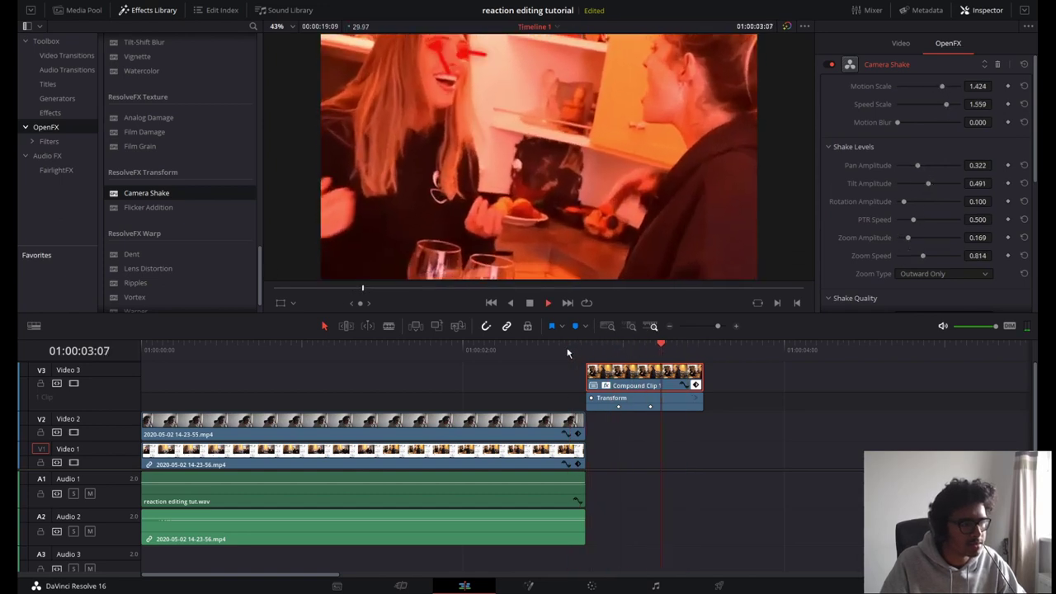
pyautogui.click(587, 354)
pyautogui.press('space')
pyautogui.press('space')
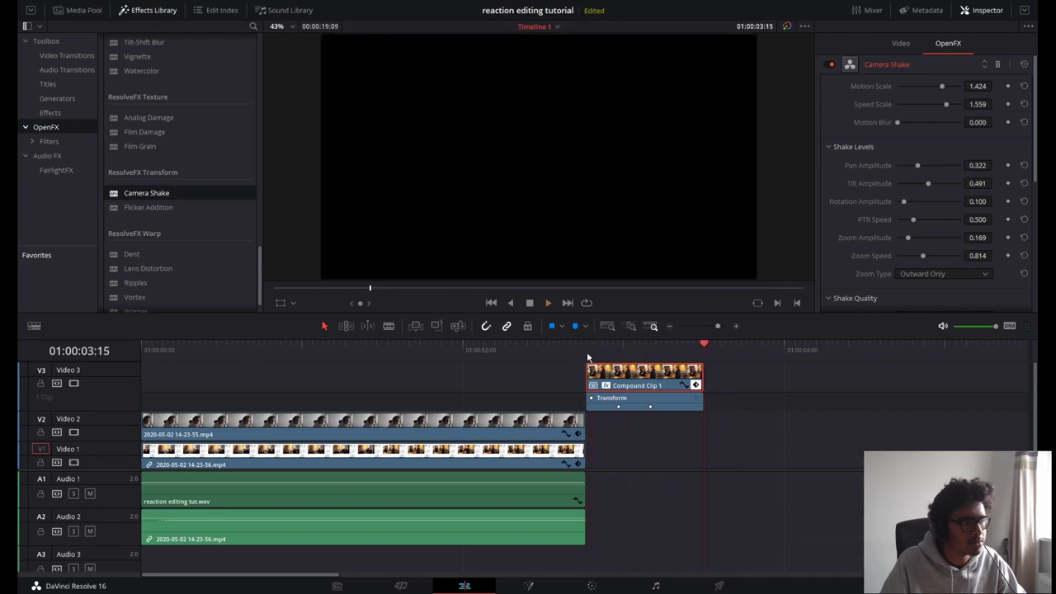
# Step: Set the volume of the long music clip on Audio 3 to -34.43
pyautogui.hotkey('ctrl', '-')
pyautogui.press('Up')
pyautogui.press('space')
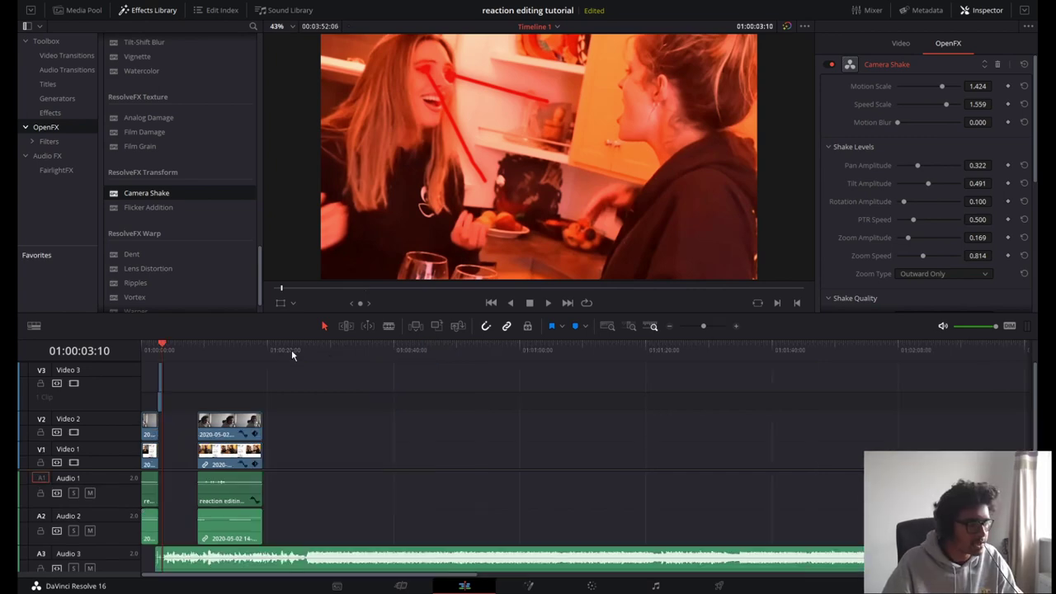
pyautogui.click(292, 349)
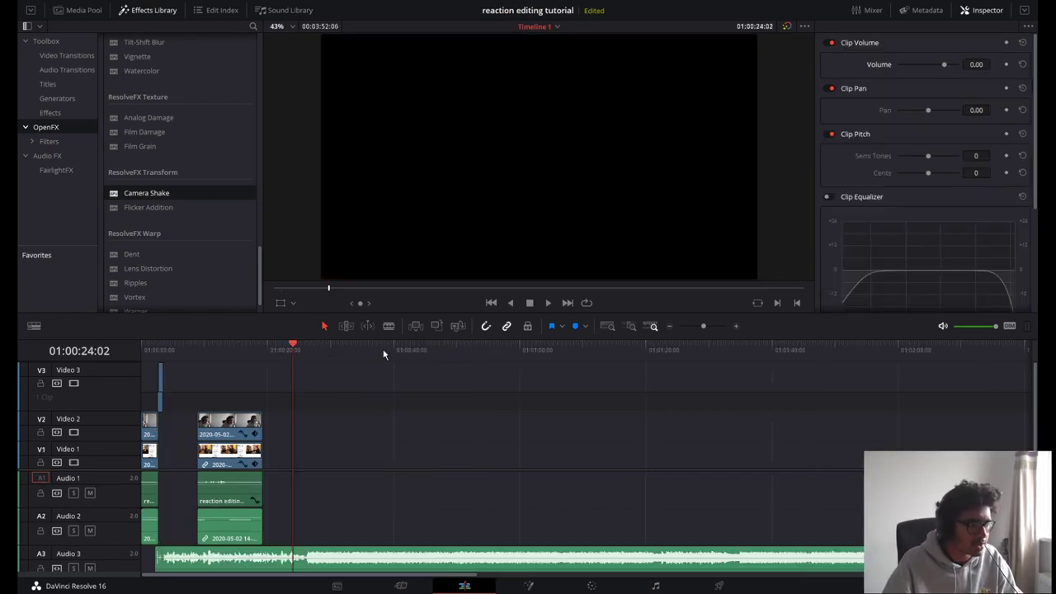
pyautogui.click(328, 554)
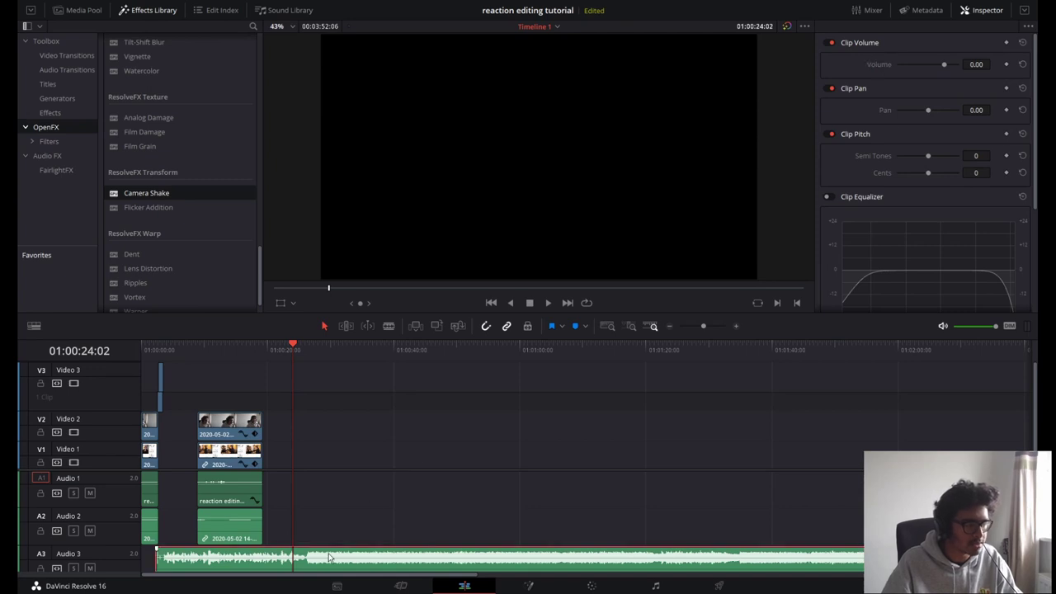
pyautogui.moveTo(943, 64); pyautogui.dragTo(928, 64)
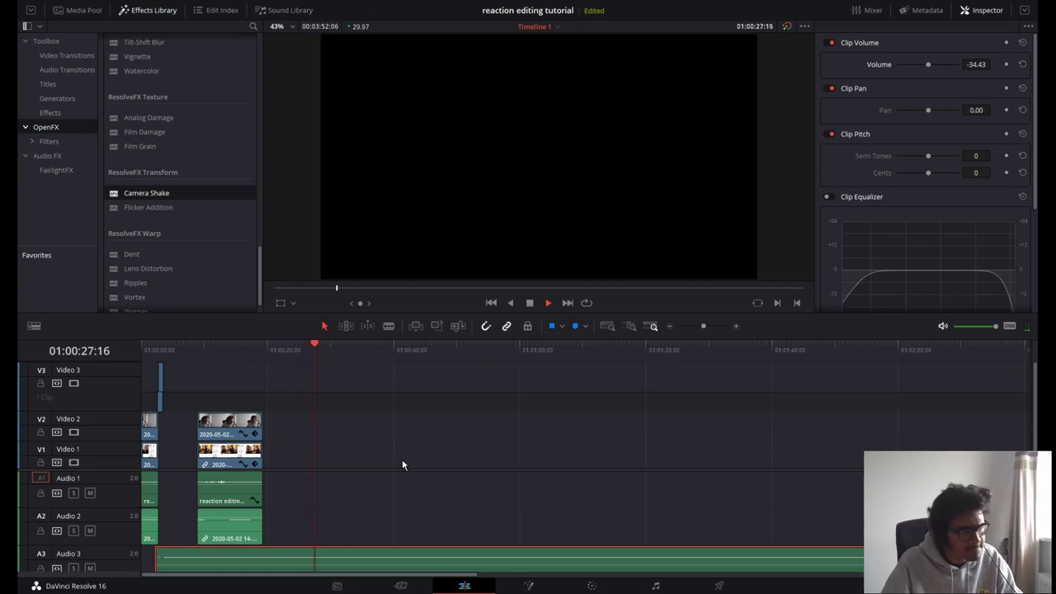
# Step: Split the Audio 3 music at 01:00:26:03, delete the part before it, and move the rest to start under Compound Clip 1
pyautogui.moveTo(683, 345); pyautogui.dragTo(671, 345)
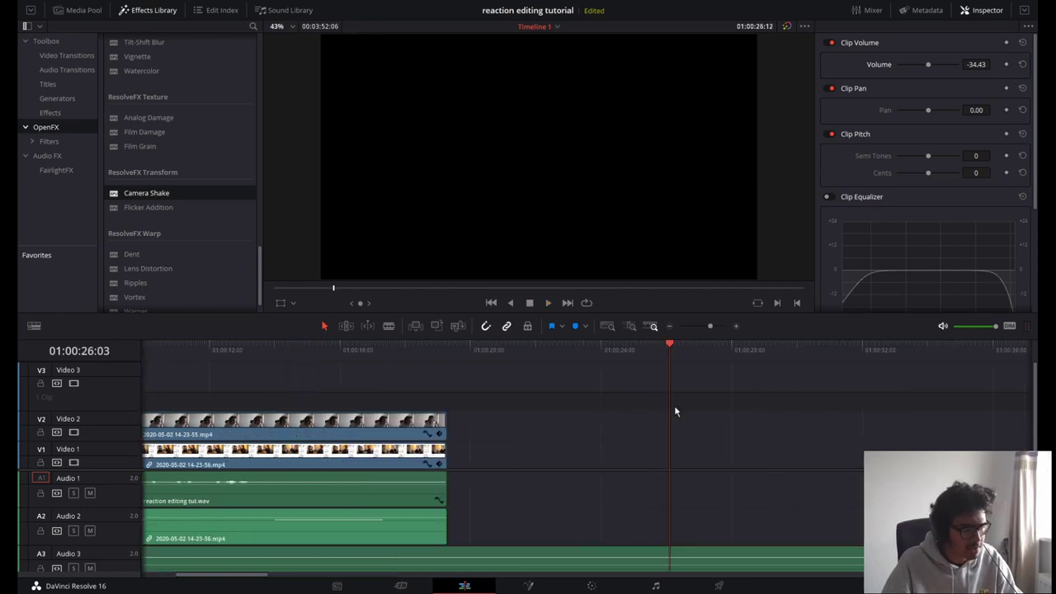
pyautogui.hotkey('ctrl', 'b')
pyautogui.click(634, 558)
pyautogui.press('Delete')
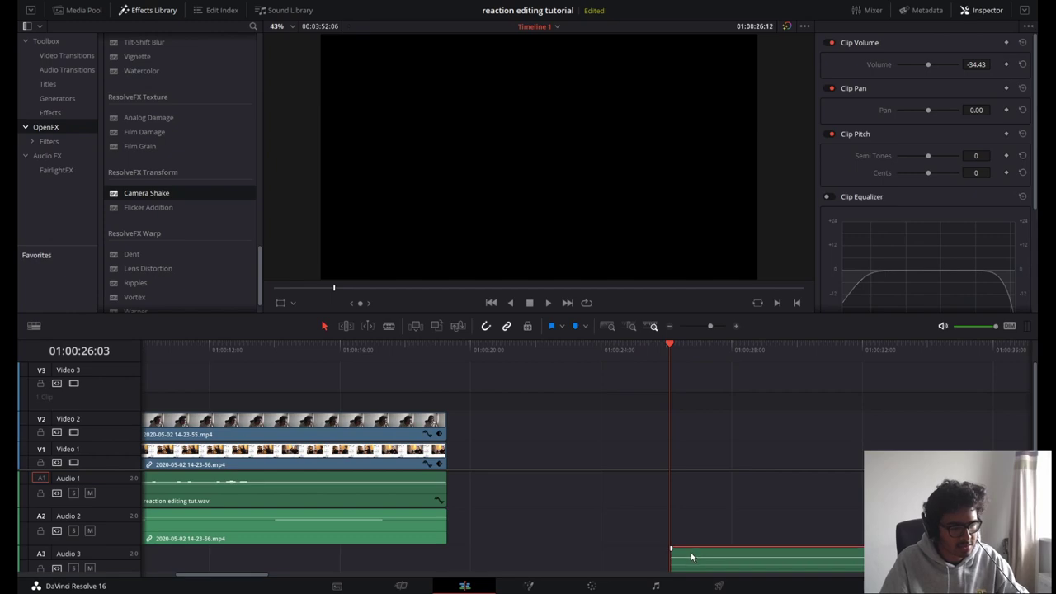
pyautogui.moveTo(696, 558); pyautogui.dragTo(276, 561)
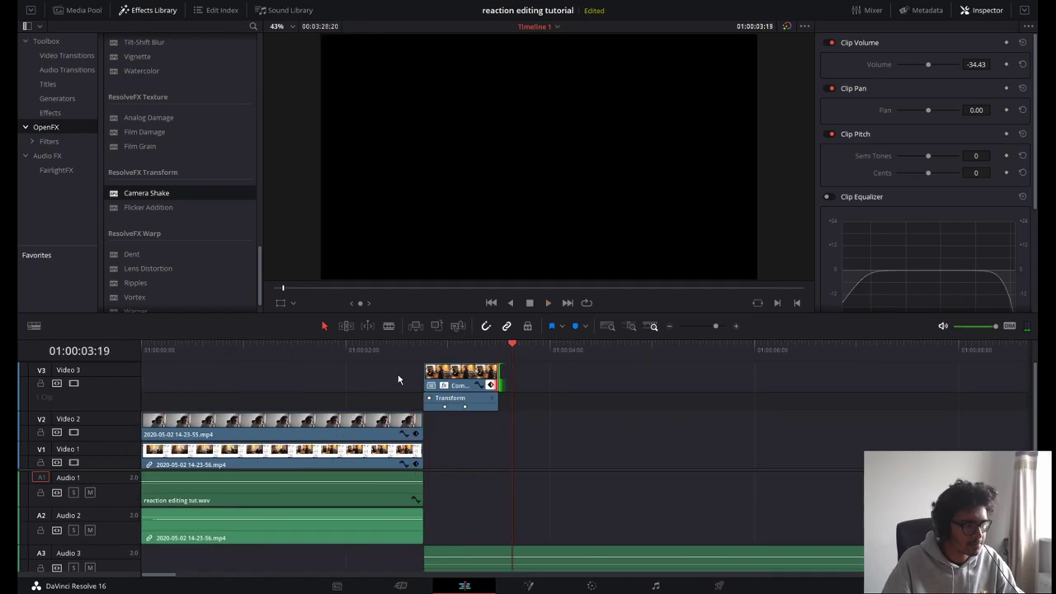
# Step: Play the laser-eyes still with music, cut the Audio 3 clip at Compound Clip 1's end at 01:00:03:16 and remove the remainder
pyautogui.click(384, 348)
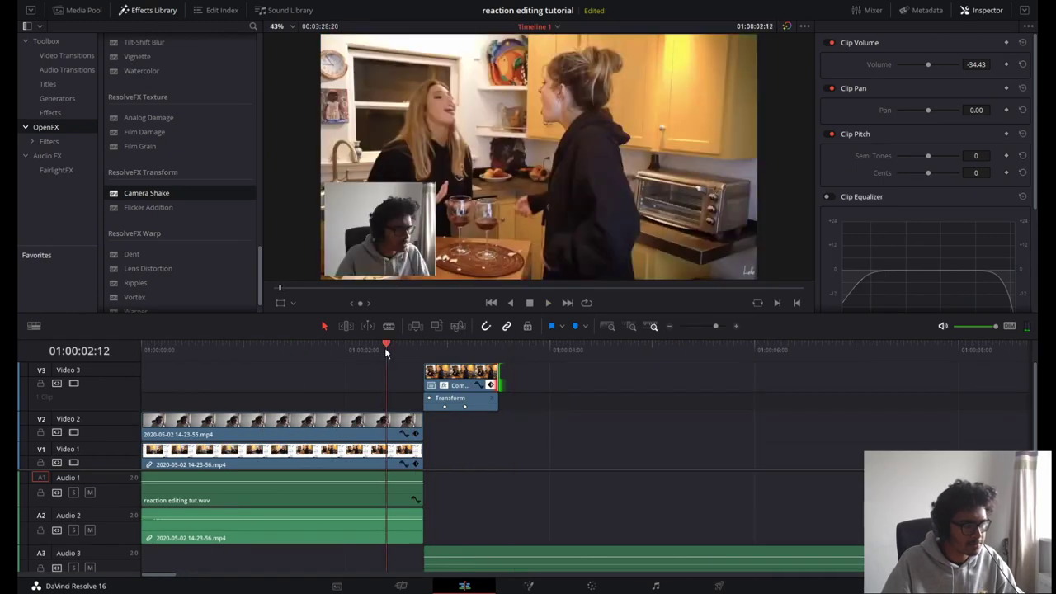
pyautogui.press('space')
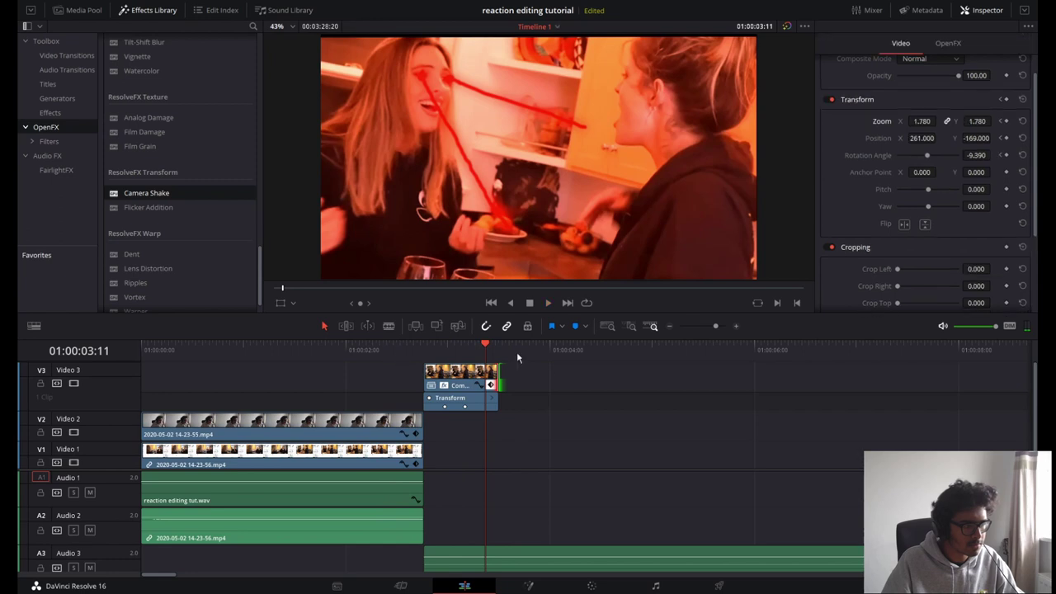
pyautogui.press('b')
pyautogui.click(499, 550)
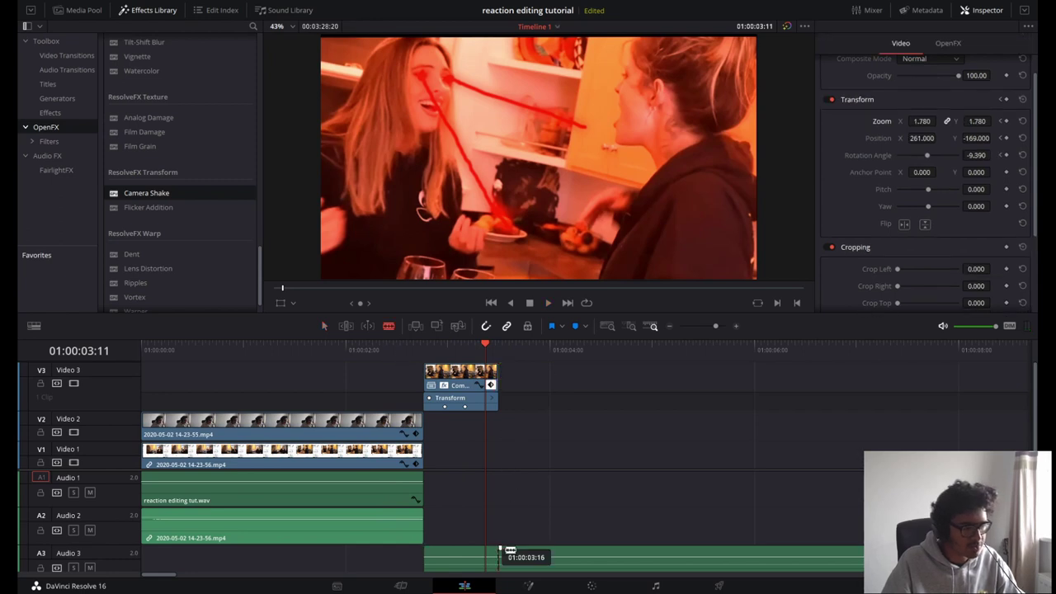
pyautogui.press('a')
pyautogui.click(531, 557)
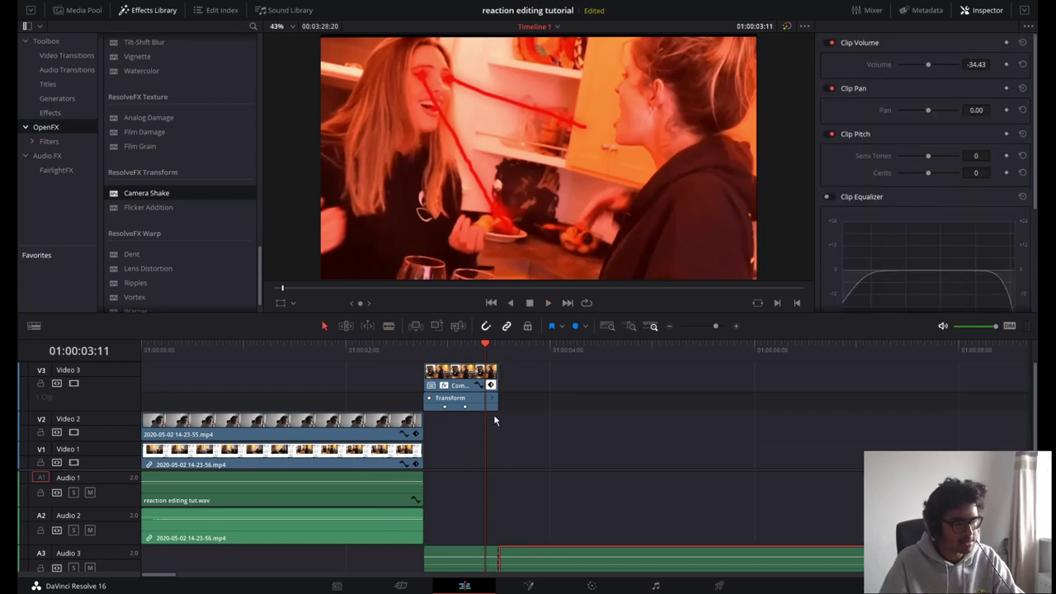
# Step: Place Compound Clip 1 on Video 2, close the gap before the following reaction clips and play the joined sequence
pyautogui.click(493, 404)
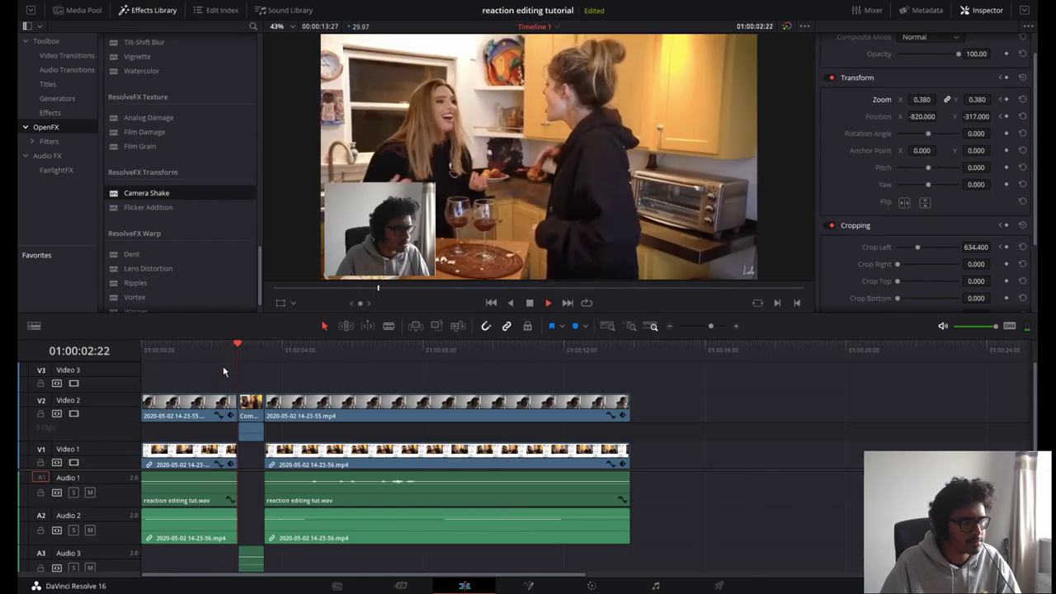
pyautogui.press('space')
pyautogui.click(485, 348)
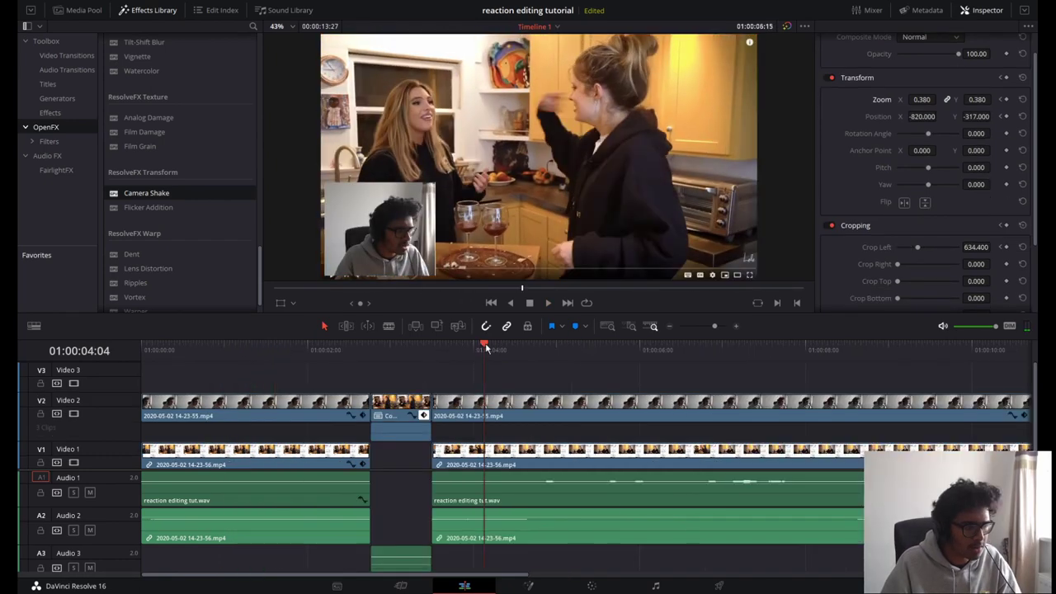
# Step: Split the webcam clip following Compound Clip 1 on Video 2 at about 01:00:04:12 and at 01:00:08:24, and select the middle segment
pyautogui.click(533, 348)
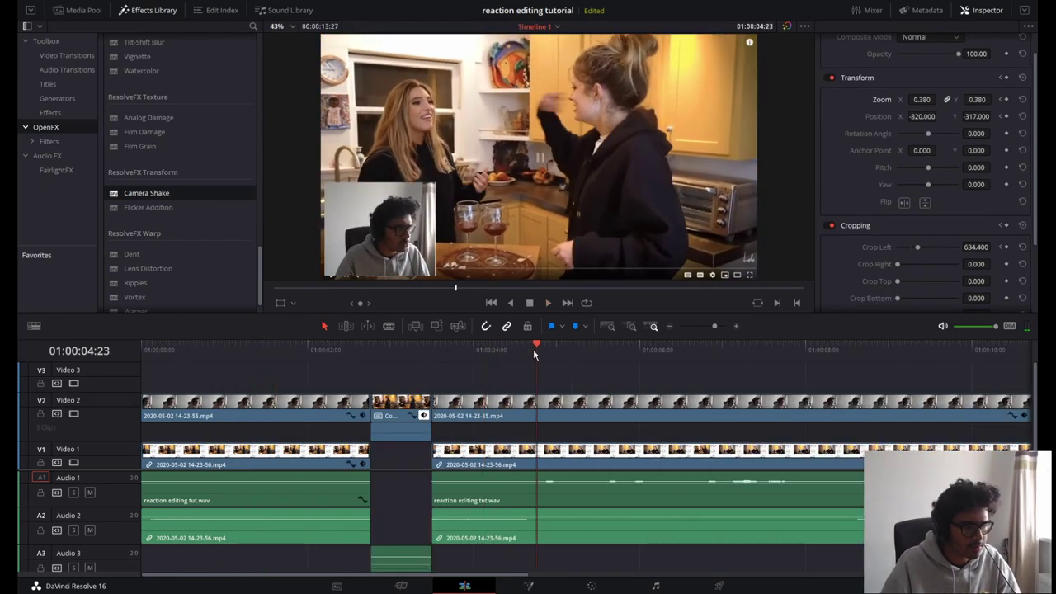
pyautogui.click(541, 412)
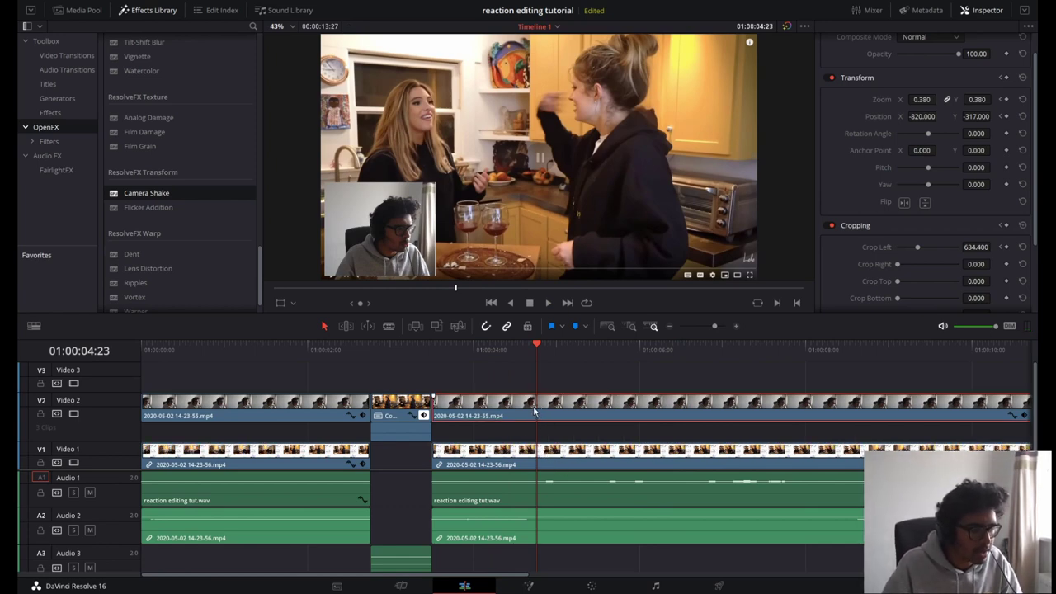
pyautogui.press('b')
pyautogui.click(507, 407)
pyautogui.moveTo(767, 405); pyautogui.dragTo(998, 405)
pyautogui.press('space')
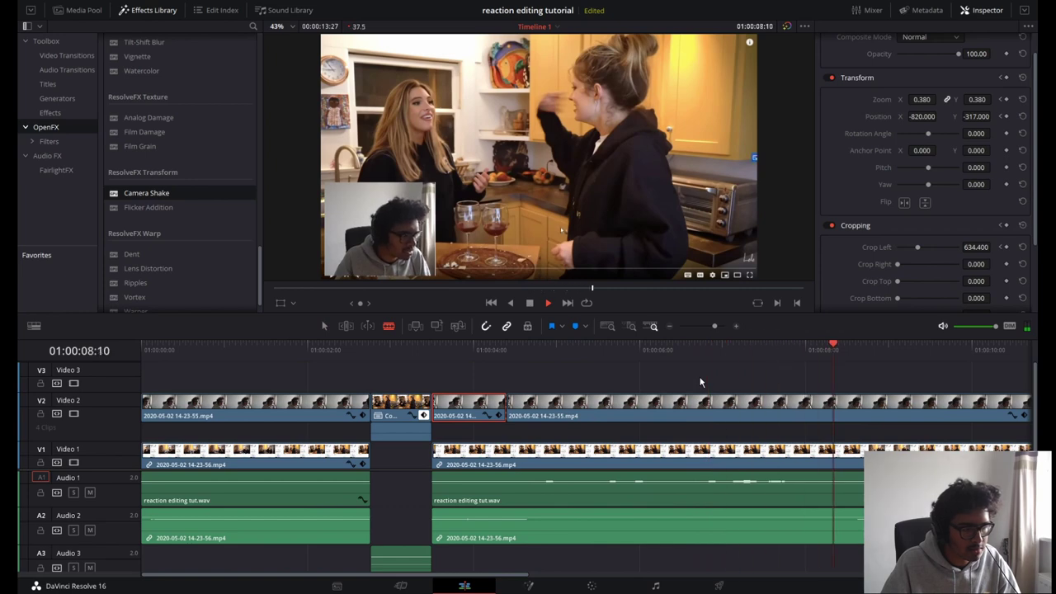
pyautogui.press('space')
pyautogui.click(875, 403)
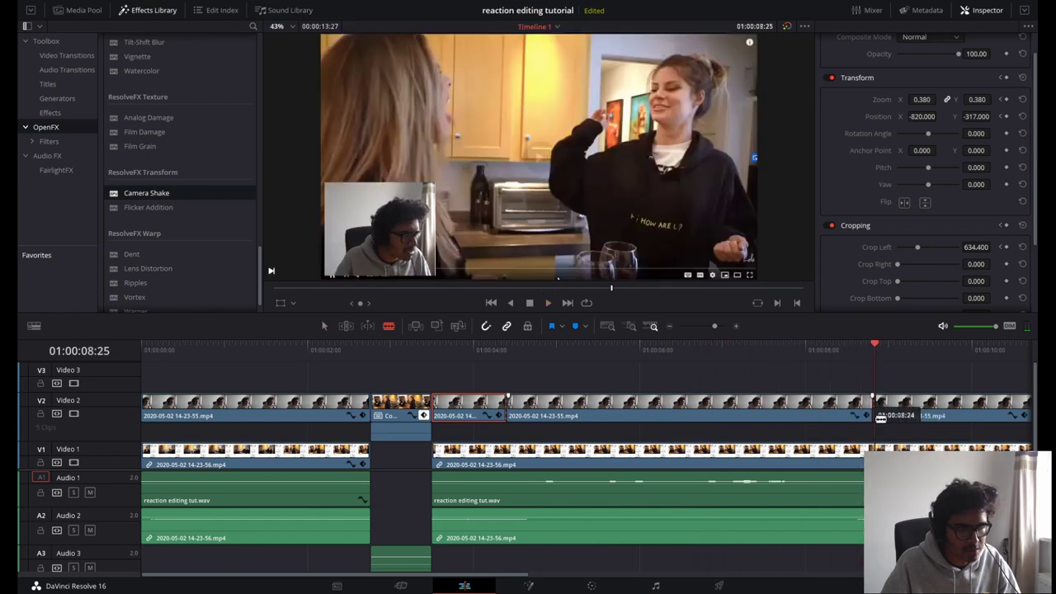
pyautogui.press('a')
pyautogui.click(589, 415)
# Step: Add Zoom, Position and Crop Left keyframes to the middle webcam segment at 01:00:04:23
pyautogui.click(532, 354)
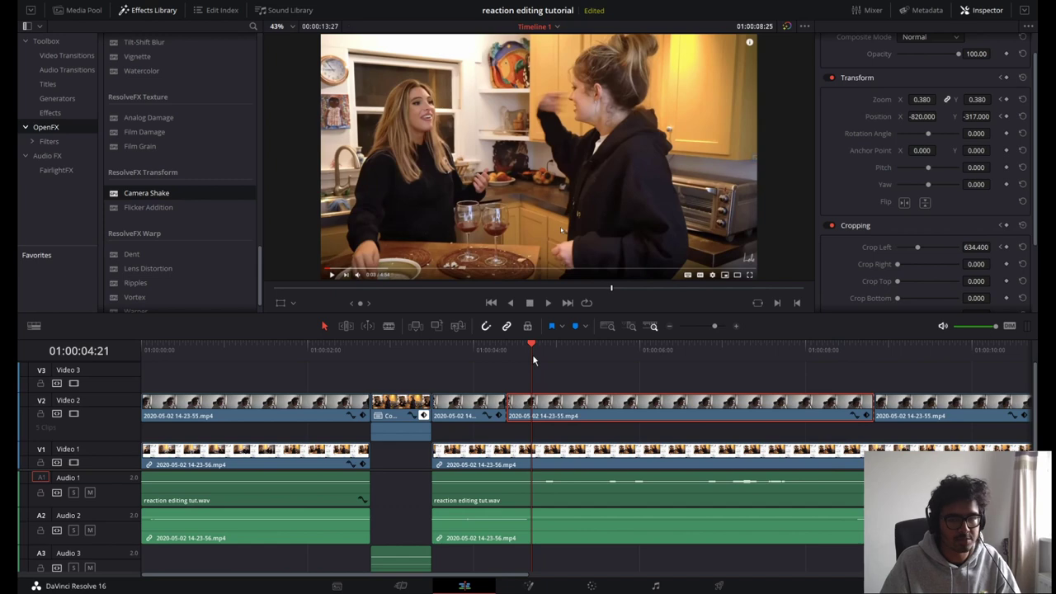
pyautogui.moveTo(534, 347)
pyautogui.mouseDown()
pyautogui.moveTo(520, 346)
pyautogui.moveTo(536, 346)
pyautogui.mouseUp()
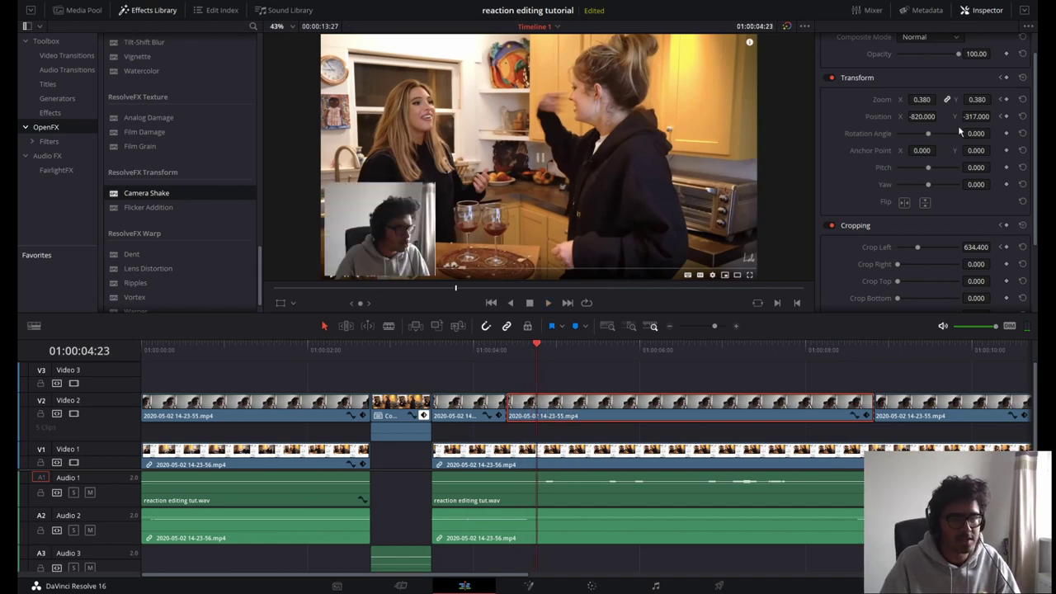
pyautogui.click(1006, 99)
pyautogui.click(1006, 116)
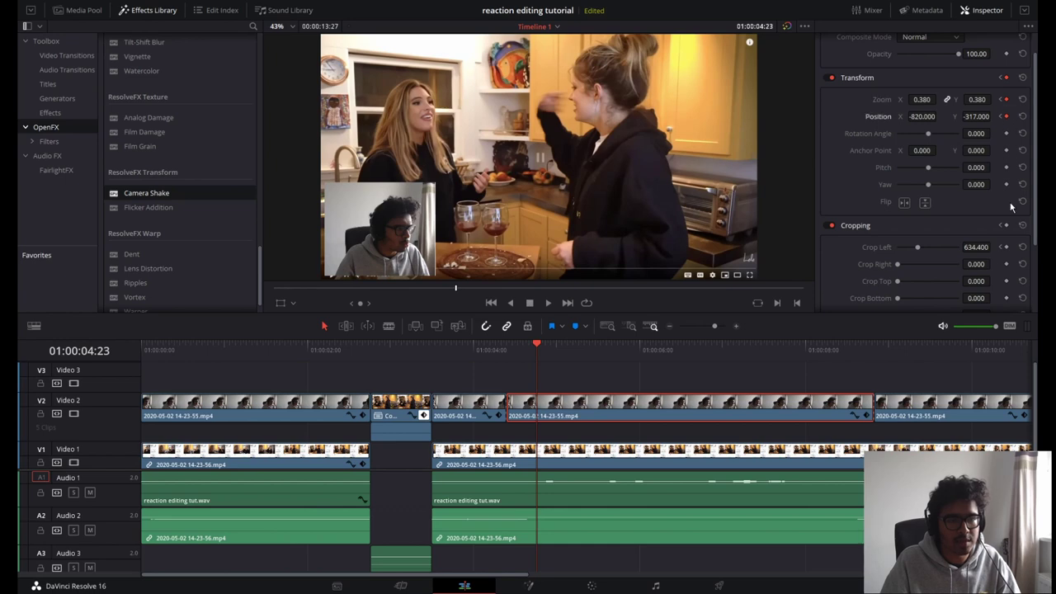
pyautogui.click(1005, 247)
# Step: At 01:00:04:28, enlarge the webcam segment to full screen with Zoom 1.480, Position X -443, Y 26 and Crop Left 0
pyautogui.press('Right')
pyautogui.press('Right')
pyautogui.press('Right')
pyautogui.press('Right')
pyautogui.press('Right')
pyautogui.moveTo(898, 100); pyautogui.dragTo(956, 99)
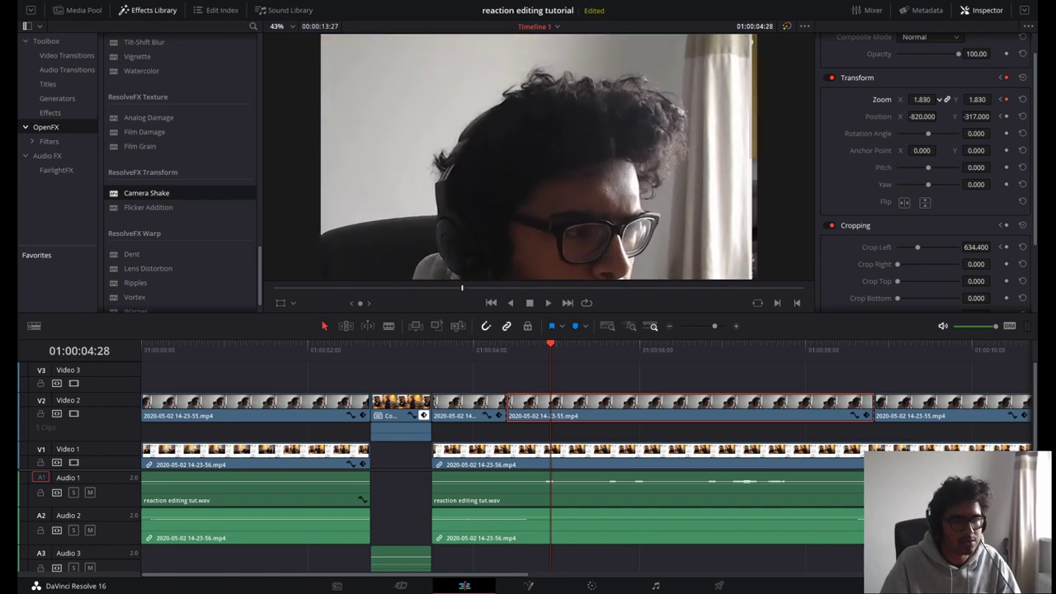
pyautogui.moveTo(920, 250); pyautogui.dragTo(917, 249)
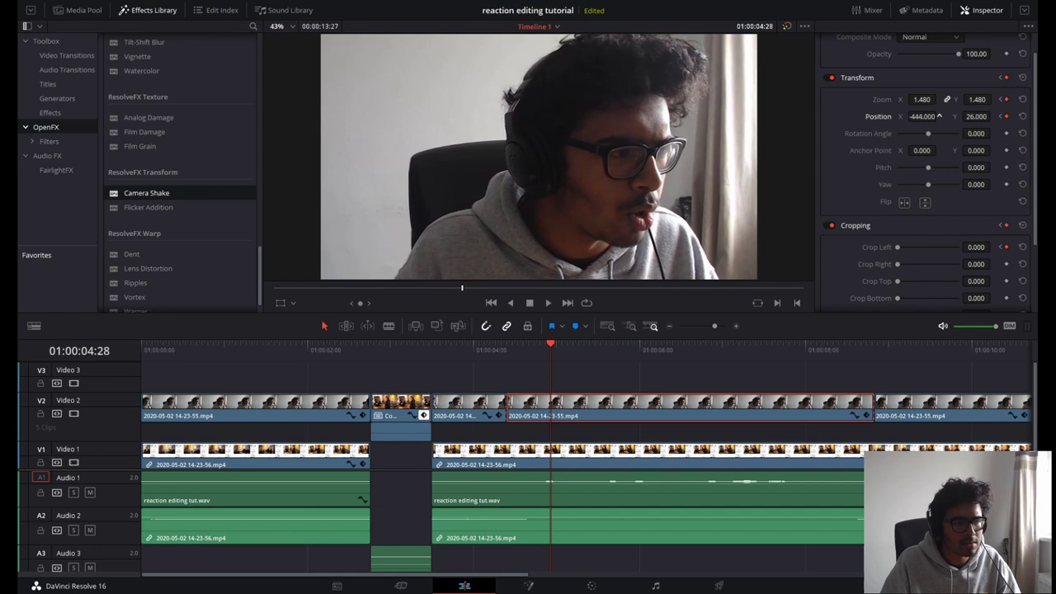
# Step: Play back the webcam's enlarging transition around 01:00:04:23 to check the animation
pyautogui.click(501, 348)
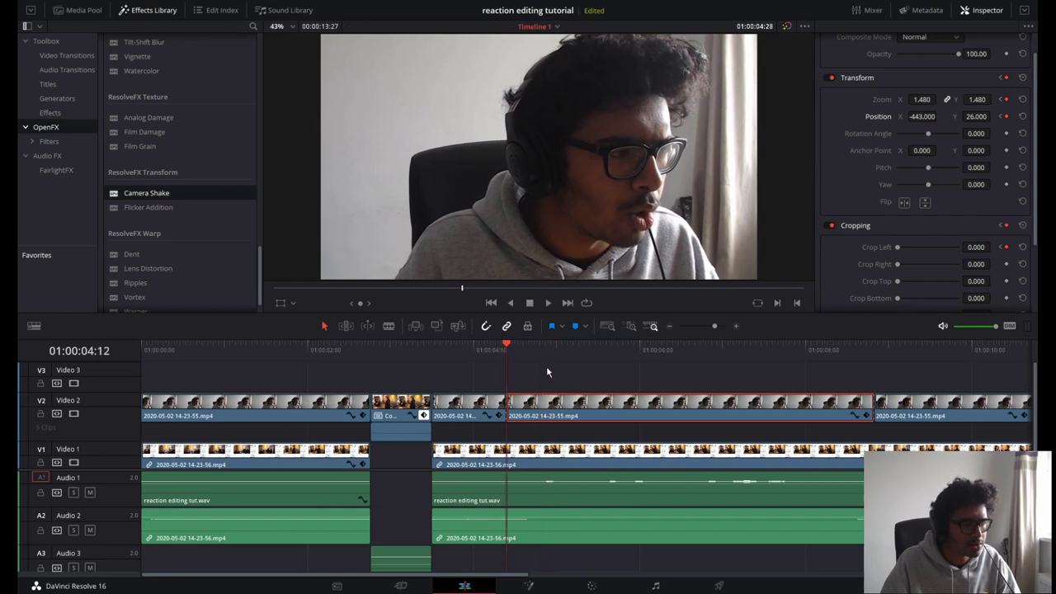
pyautogui.click(470, 346)
pyautogui.press('space')
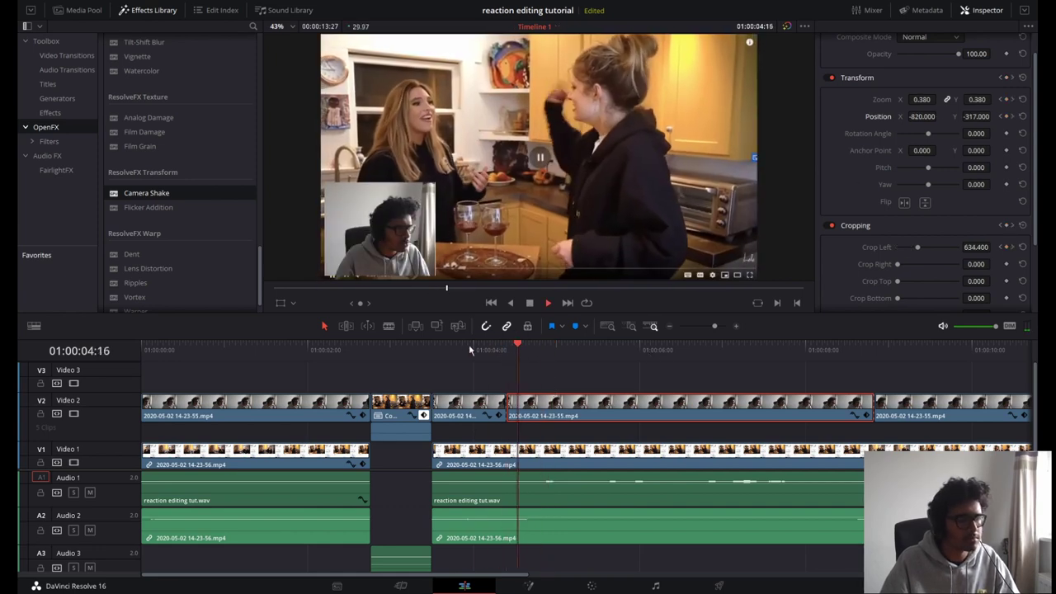
pyautogui.press('space')
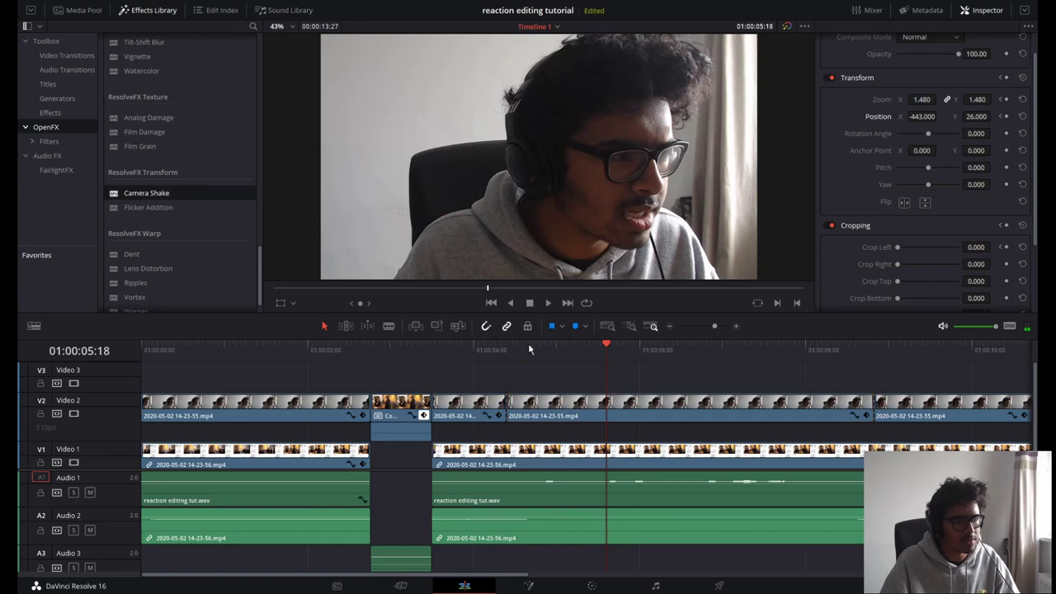
pyautogui.click(521, 346)
pyautogui.press('space')
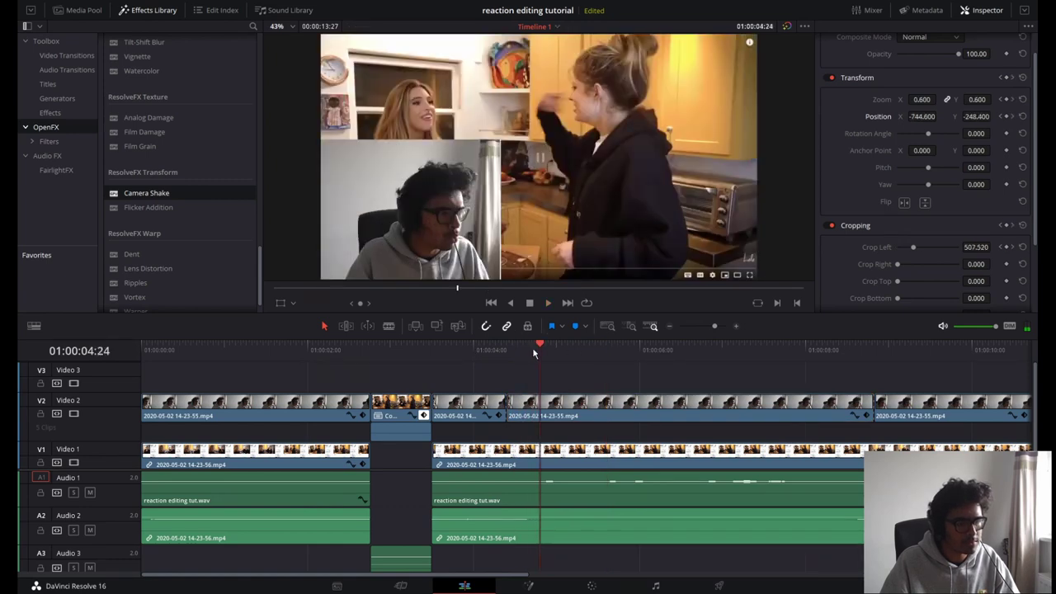
pyautogui.press('space')
# Step: Split the enlarged webcam segment on Video 2 at 01:00:05:17 and select its second part
pyautogui.click(602, 346)
pyautogui.hotkey('ctrl', 'b')
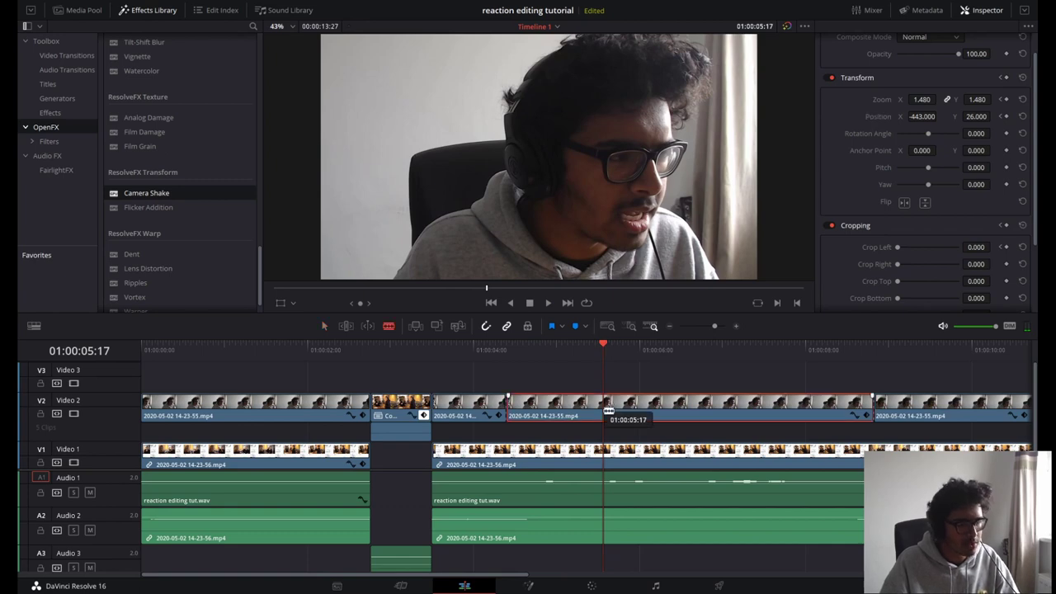
pyautogui.click(629, 406)
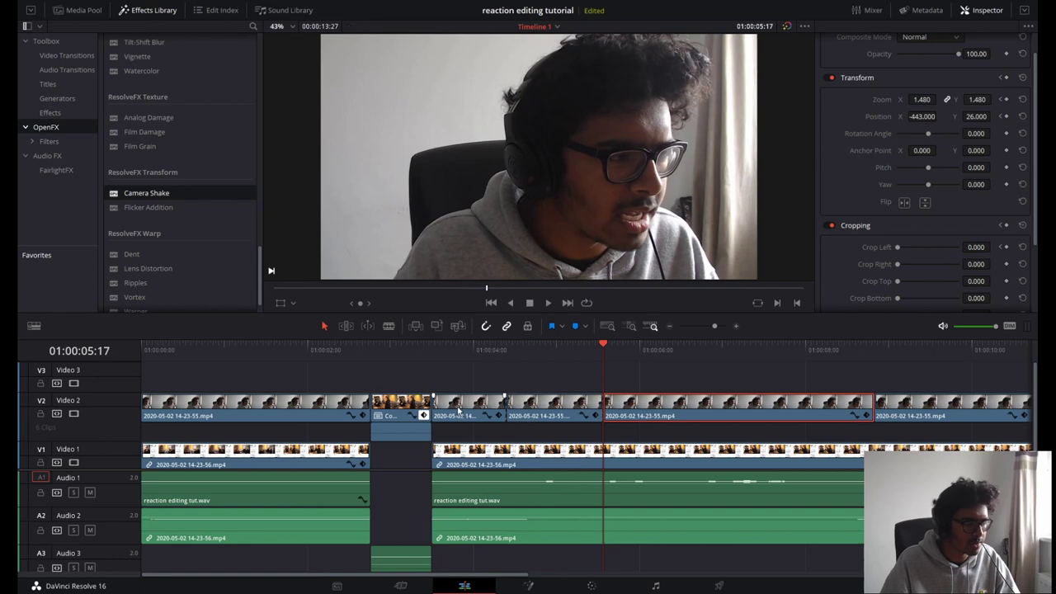
# Step: Copy the small webcam clip right after Compound Clip 1 and paste its position, zoom and crop attributes onto the segment after 01:00:05:17
pyautogui.click(303, 417)
pyautogui.click(449, 410)
pyautogui.click(452, 350)
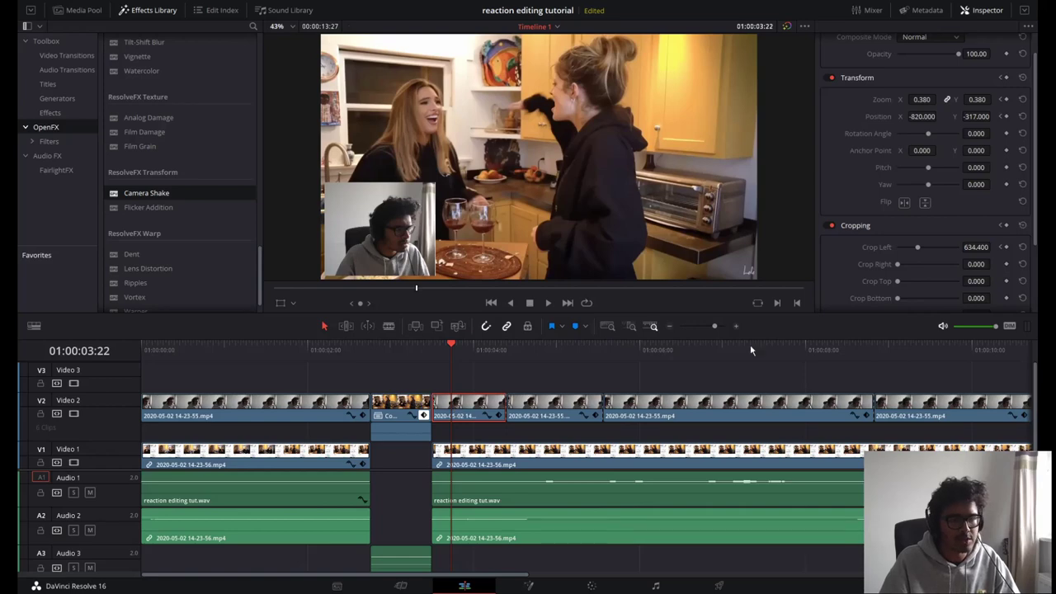
pyautogui.rightClick(447, 409)
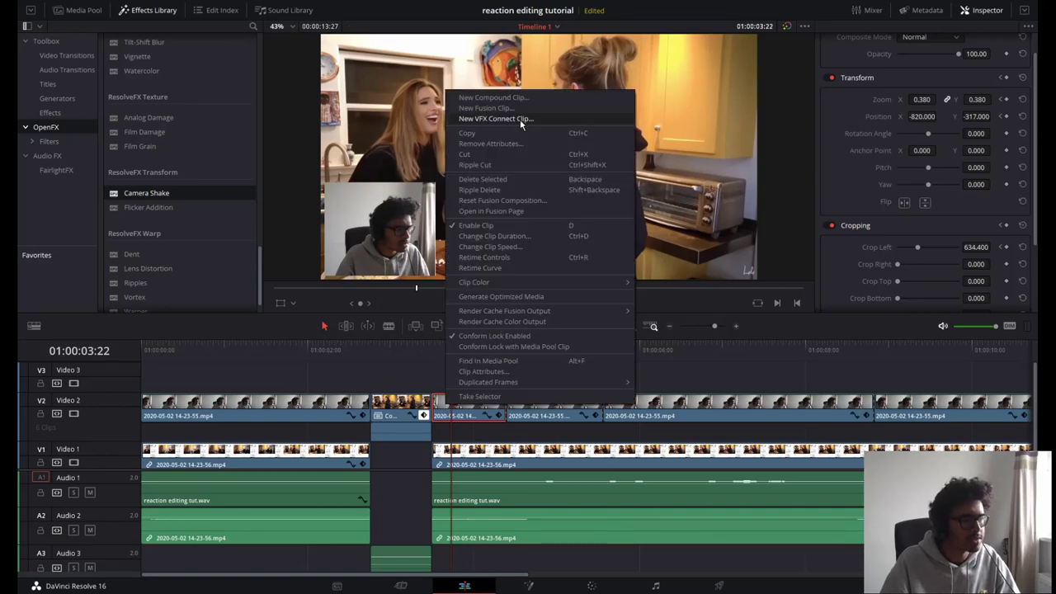
pyautogui.press('Escape')
pyautogui.click(658, 410)
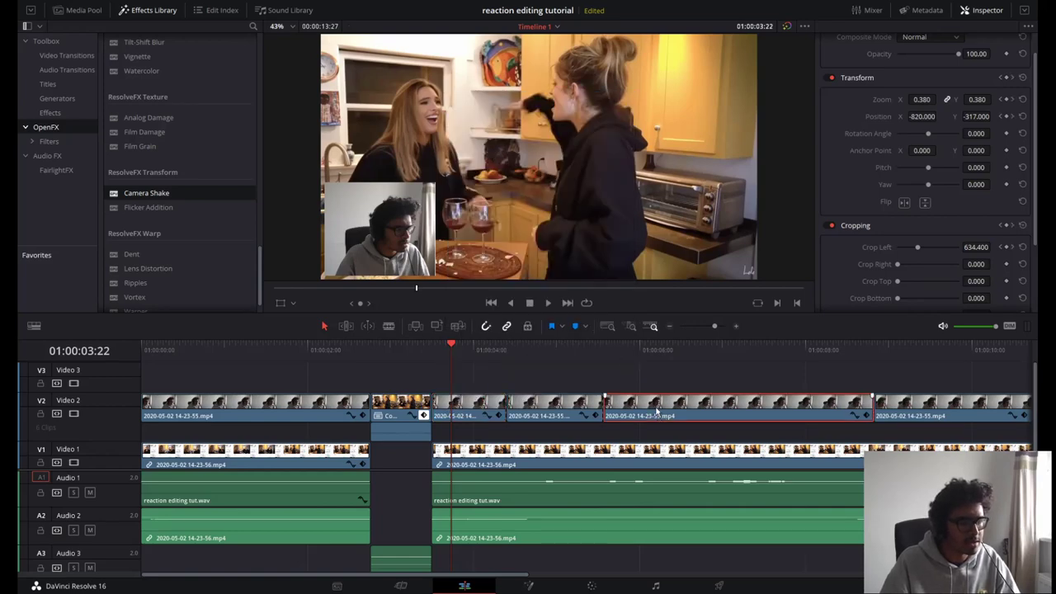
pyautogui.rightClick(658, 410)
pyautogui.click(701, 145)
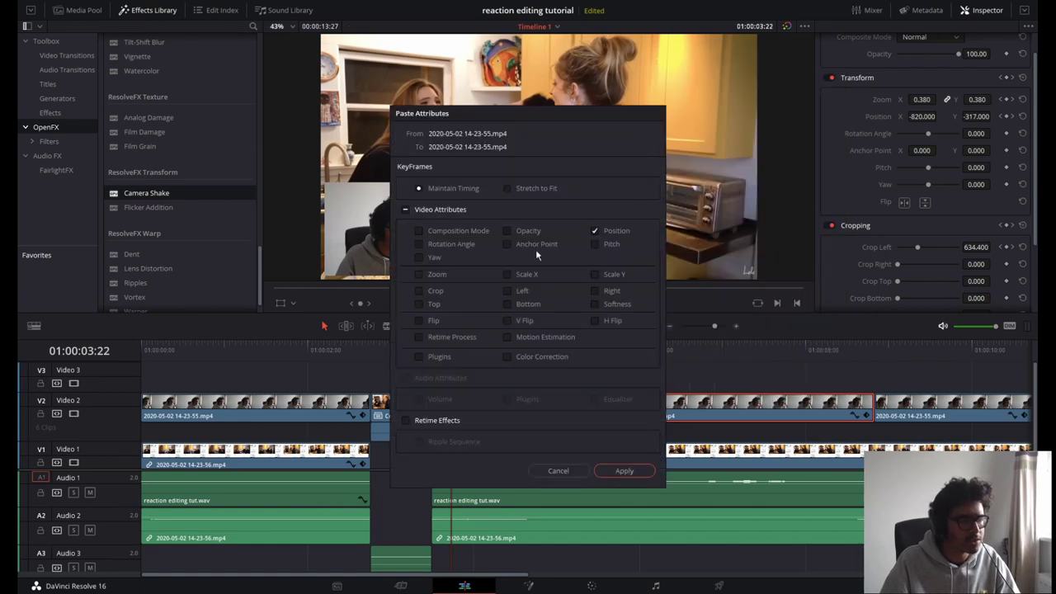
pyautogui.click(625, 471)
pyautogui.click(631, 348)
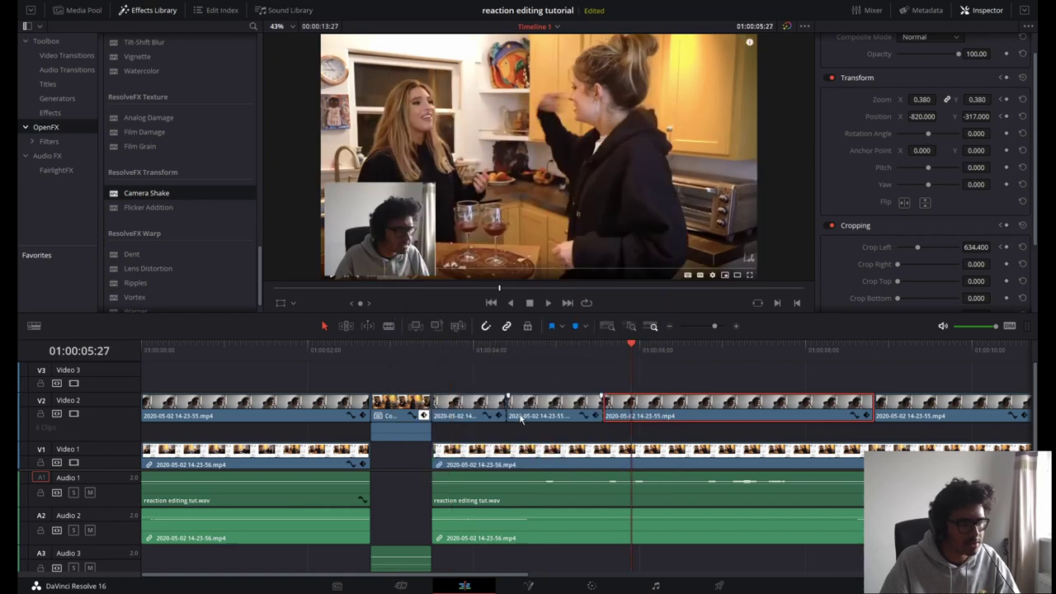
# Step: Play back the enlarging webcam segment on Video 2 from around 01:00:04:00 to check its transition
pyautogui.click(467, 348)
pyautogui.click(545, 413)
pyautogui.click(475, 351)
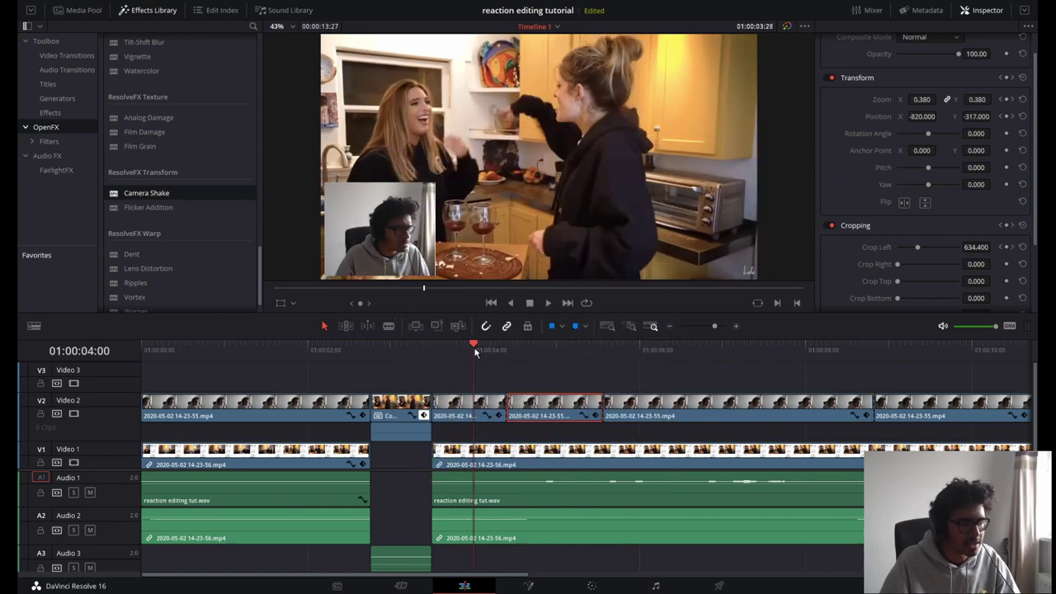
pyautogui.press('space')
# Step: Lower the enlarged webcam segment's opacity to 67.83 shortly after 01:00:04:27 and play back the fade
pyautogui.moveTo(547, 351); pyautogui.dragTo(548, 354)
pyautogui.click(555, 403)
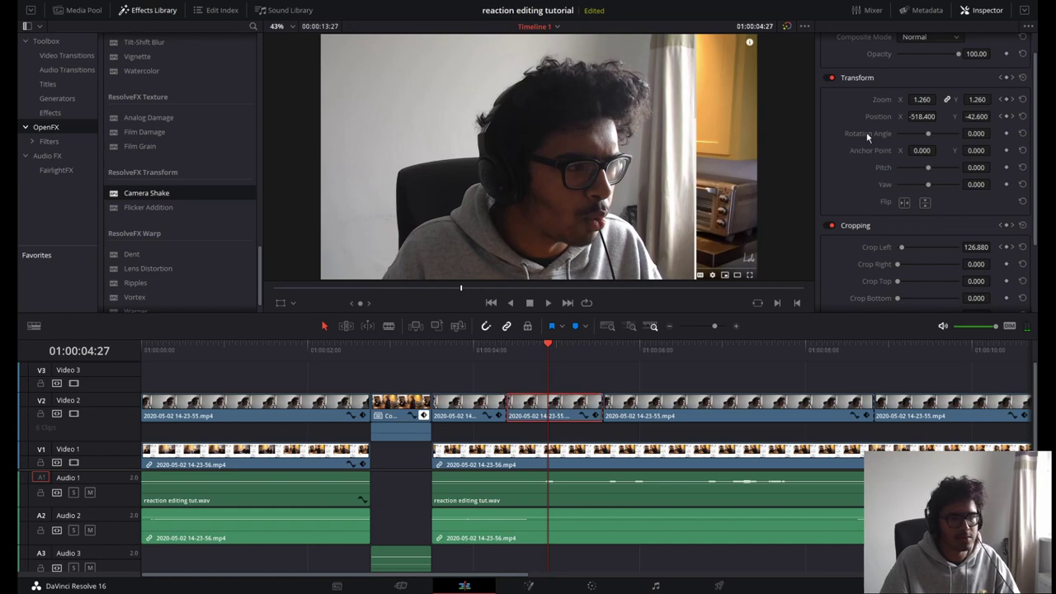
pyautogui.scroll(1, 879, 132)
pyautogui.click(553, 344)
pyautogui.moveTo(553, 345); pyautogui.dragTo(558, 344)
pyautogui.moveTo(959, 81); pyautogui.dragTo(940, 84)
pyautogui.moveTo(541, 346); pyautogui.dragTo(498, 347)
pyautogui.press('space')
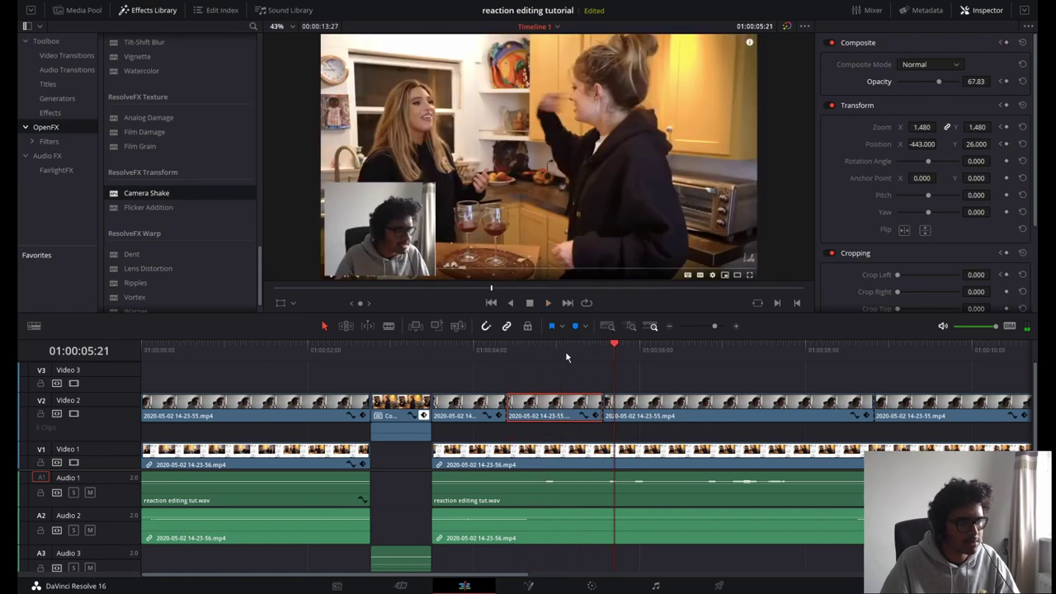
# Step: Keyframe the webcam segment's opacity at 100 at 01:00:04:27, move that keyframe 5 frames earlier, and play back the fade
pyautogui.click(544, 348)
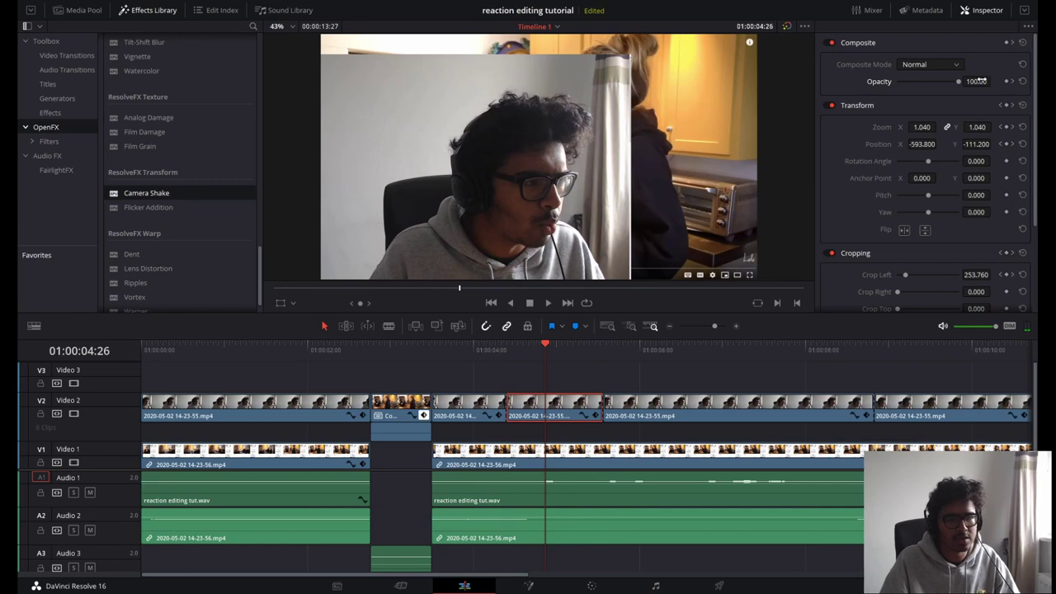
pyautogui.click(1010, 81)
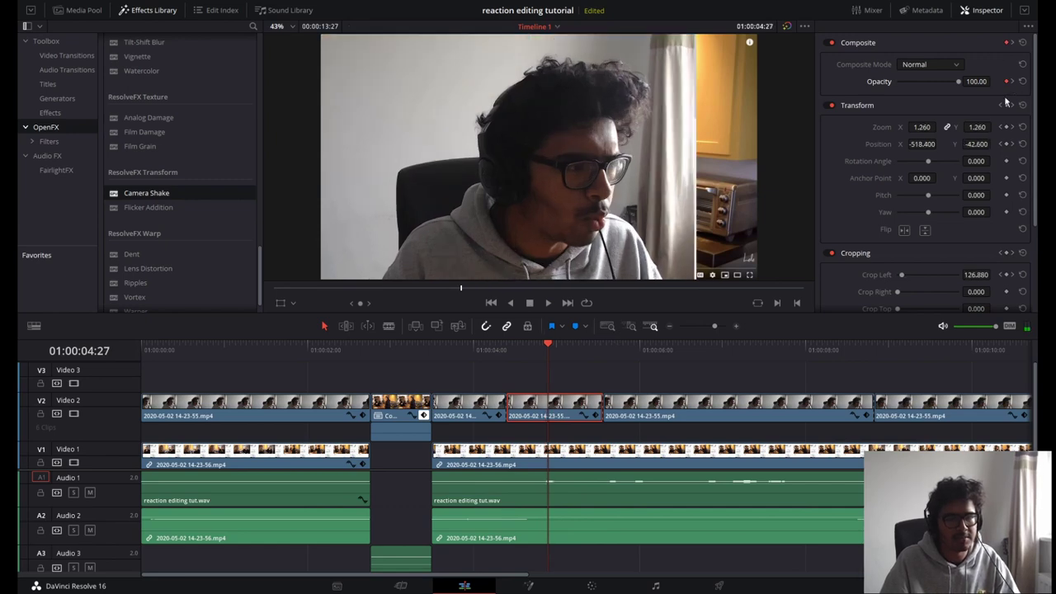
pyautogui.click(595, 415)
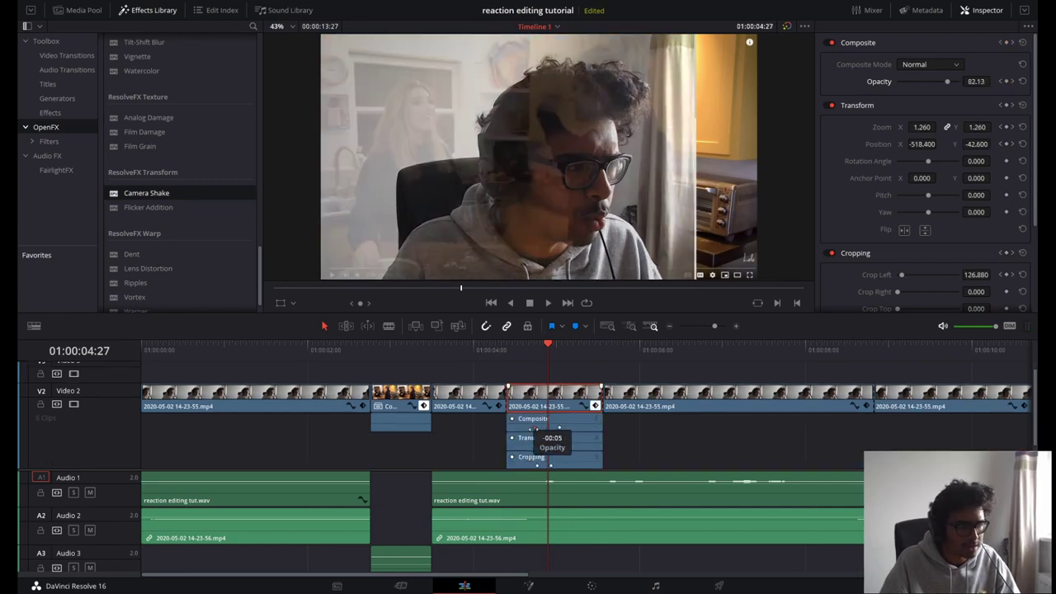
pyautogui.moveTo(536, 353); pyautogui.dragTo(509, 353)
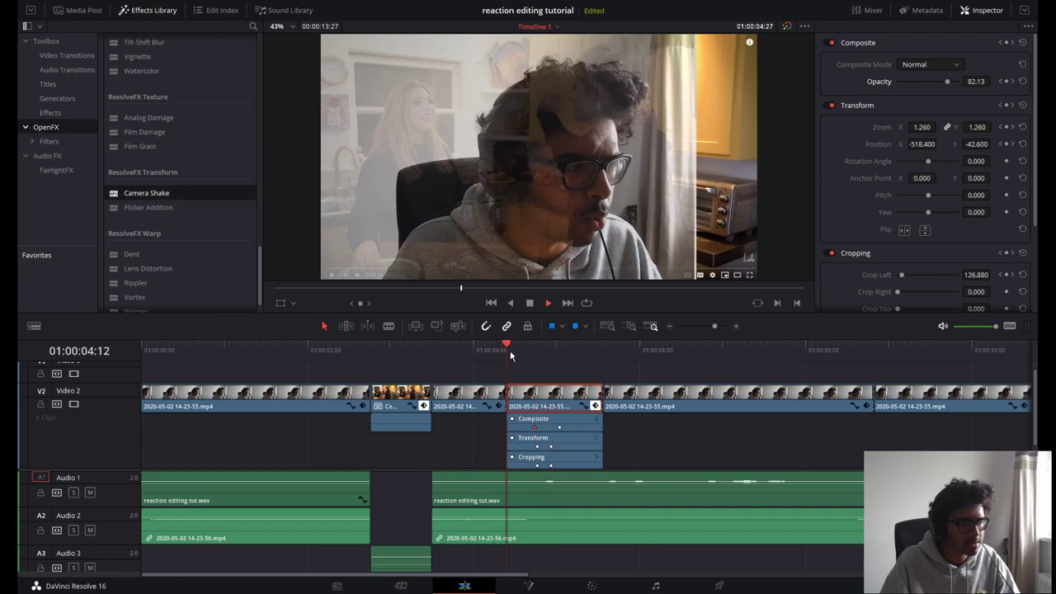
pyautogui.press('space')
pyautogui.click(471, 350)
# Step: Split the reaction editing tut.wav clip on Audio 1 at the start and end of the enlarged webcam segment
pyautogui.click(506, 513)
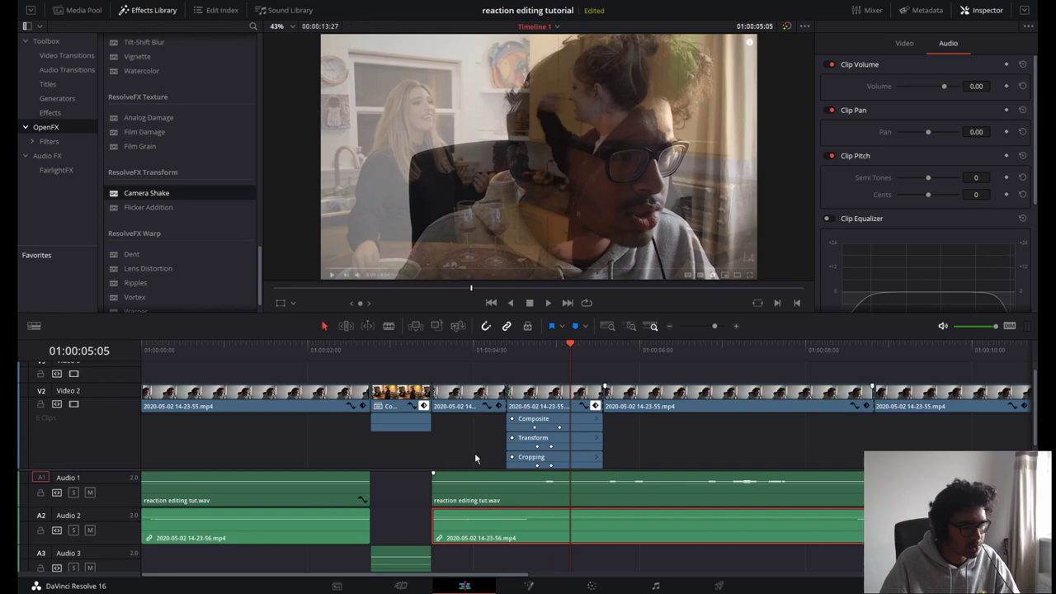
pyautogui.click(465, 350)
pyautogui.press('b')
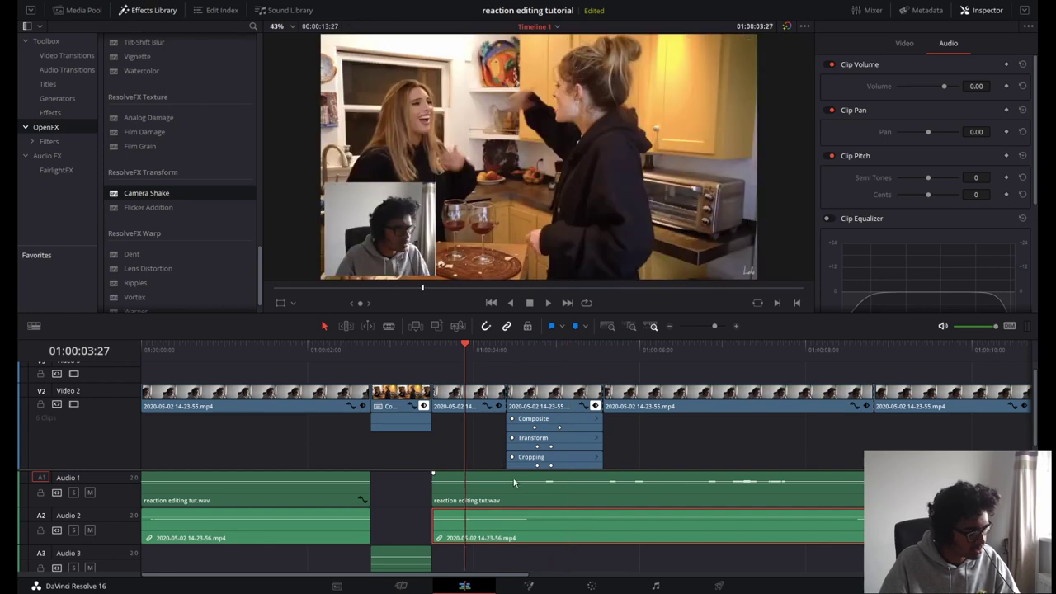
pyautogui.click(506, 478)
pyautogui.click(602, 477)
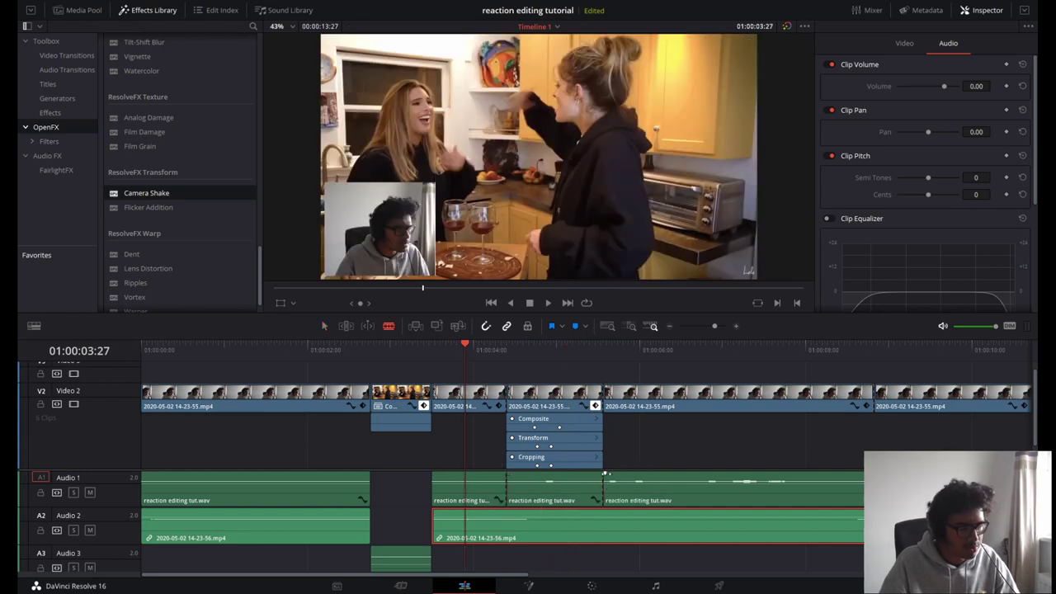
# Step: Apply the Echo effect to the middle split segment of reaction editing tut.wav on Audio 1 in Fairlight
pyautogui.click(535, 490)
pyautogui.moveTo(507, 354); pyautogui.dragTo(518, 355)
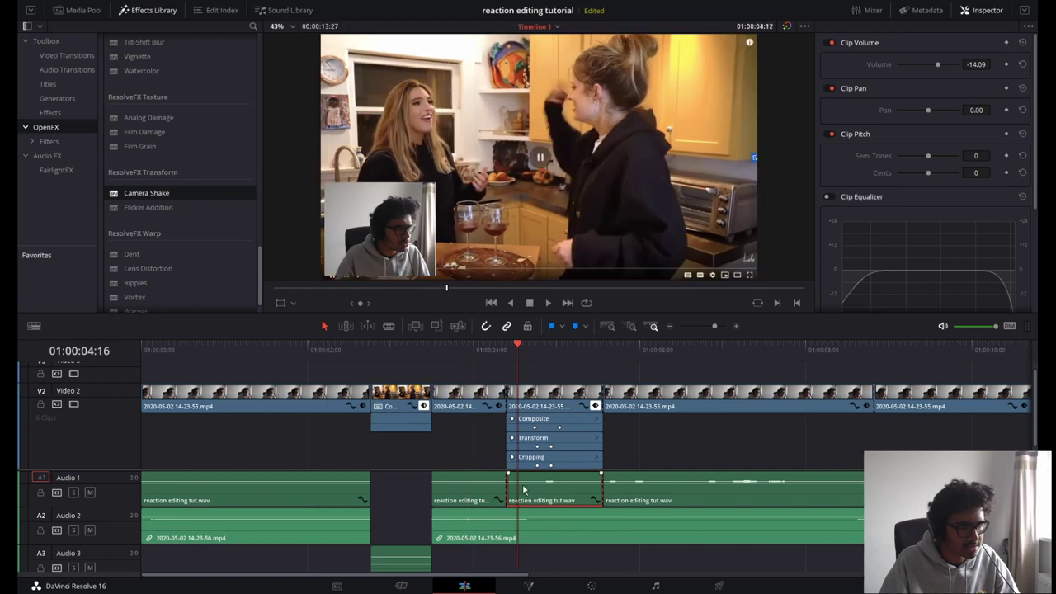
pyautogui.click(647, 587)
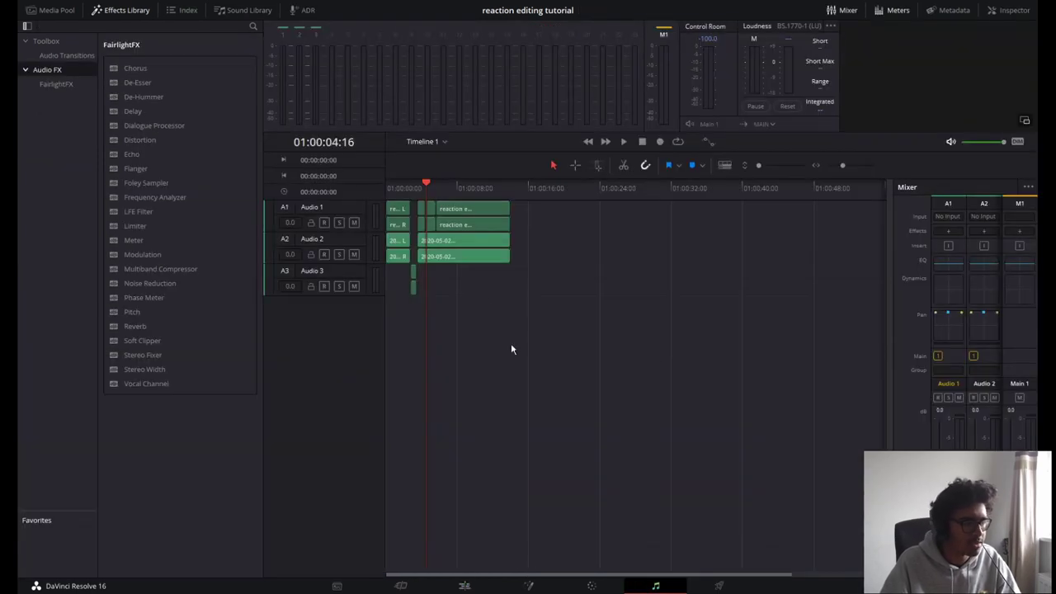
pyautogui.scroll(5, 448, 268)
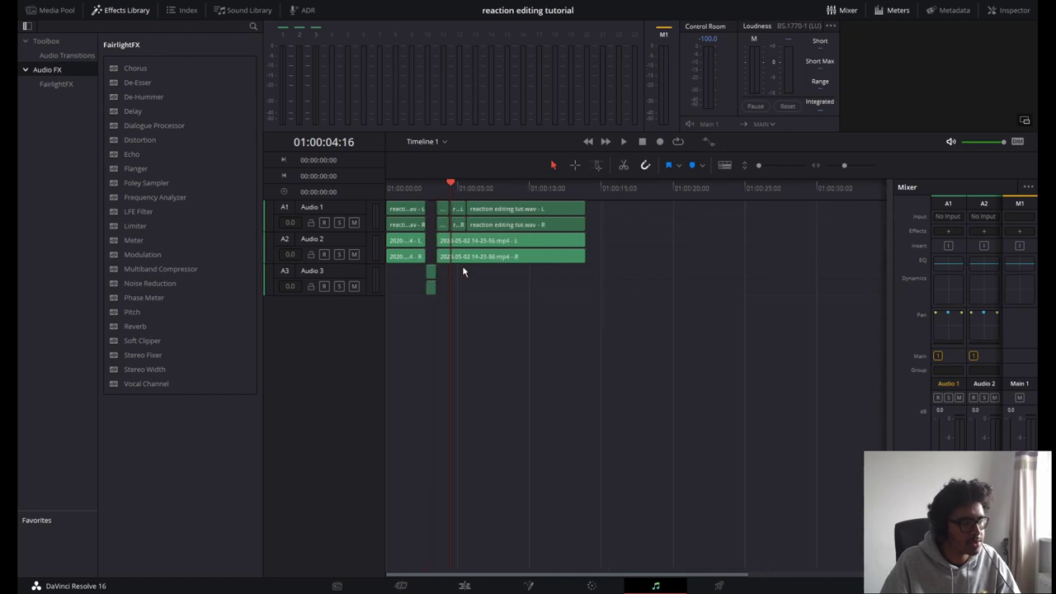
pyautogui.scroll(2, 469, 266)
pyautogui.click(549, 211)
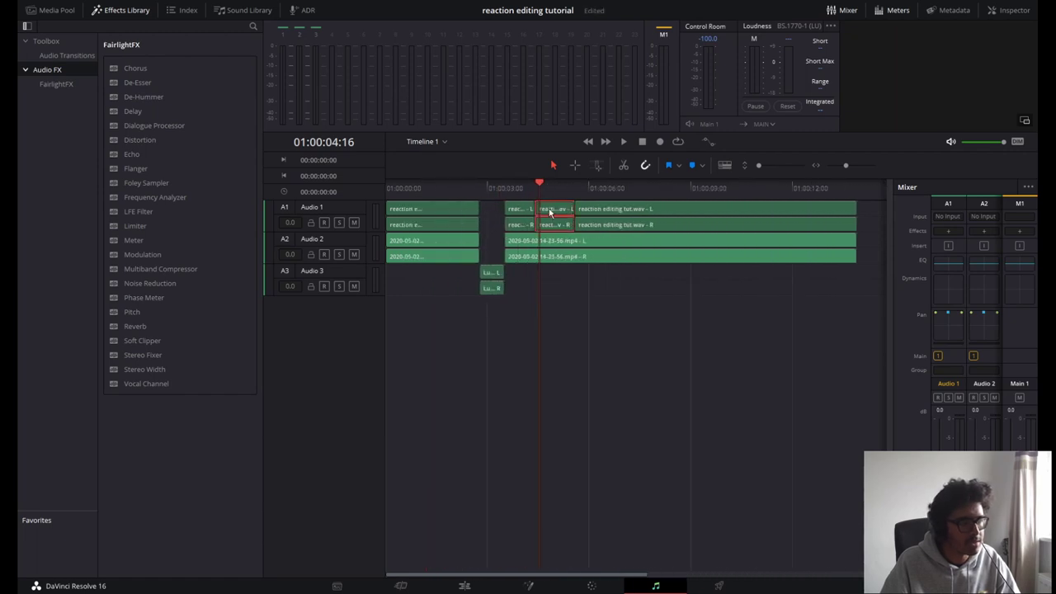
pyautogui.moveTo(132, 155); pyautogui.dragTo(560, 212)
pyautogui.moveTo(639, 102); pyautogui.dragTo(395, 70)
# Step: Preview the Echo, then set Low Cut 64, High Cut 11.46k, left delays 200.75 and 553.70, right delays 117.10 and 616.85, and Dry/Wet 58.1
pyautogui.click(522, 188)
pyautogui.press('space')
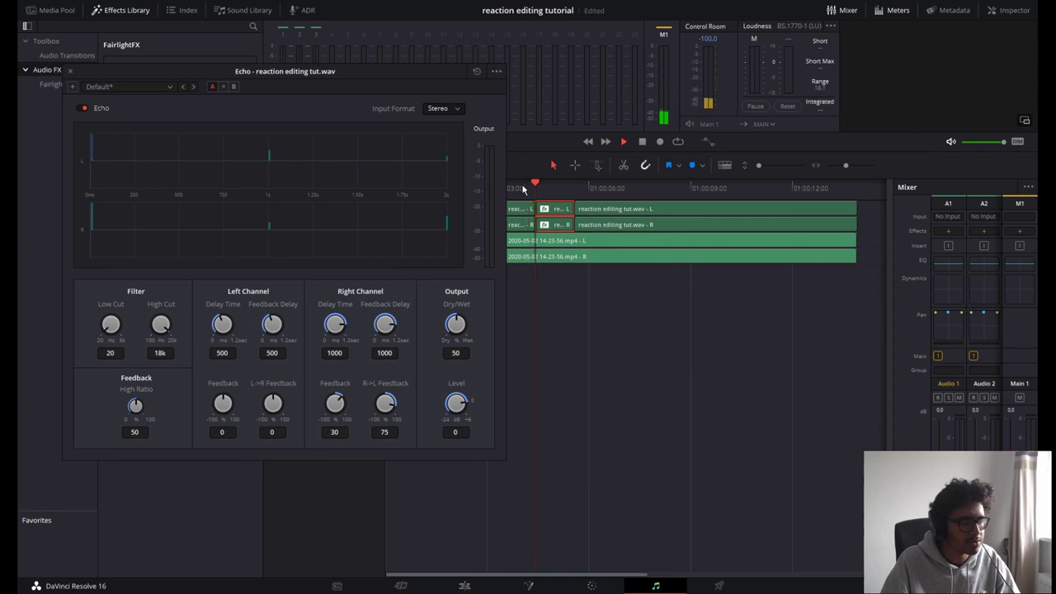
pyautogui.press('space')
pyautogui.moveTo(340, 323); pyautogui.dragTo(202, 352)
pyautogui.moveTo(103, 334); pyautogui.dragTo(402, 328)
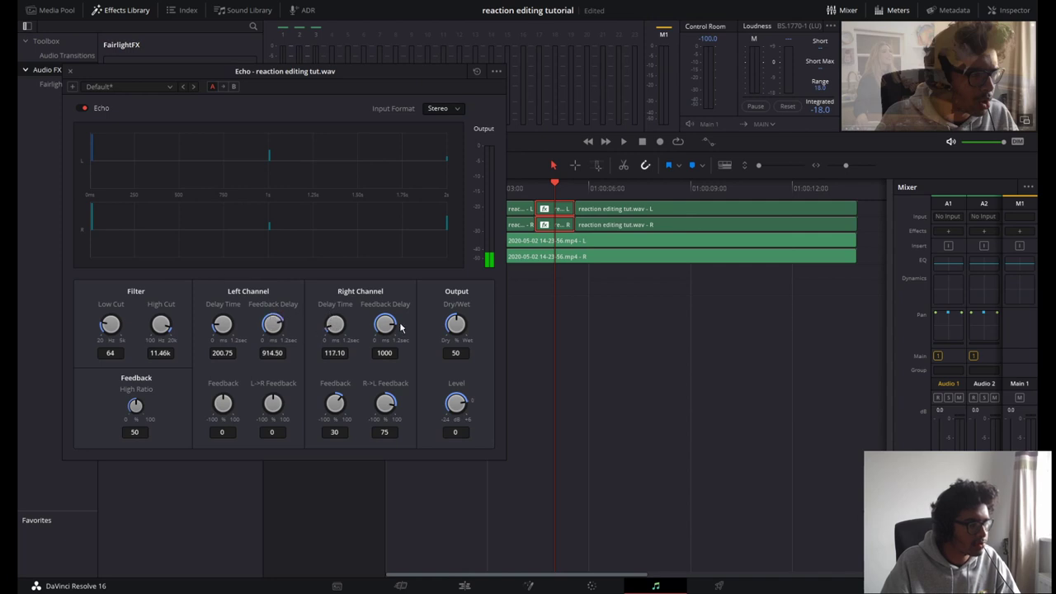
pyautogui.moveTo(278, 318); pyautogui.dragTo(305, 317)
pyautogui.moveTo(390, 322); pyautogui.dragTo(470, 342)
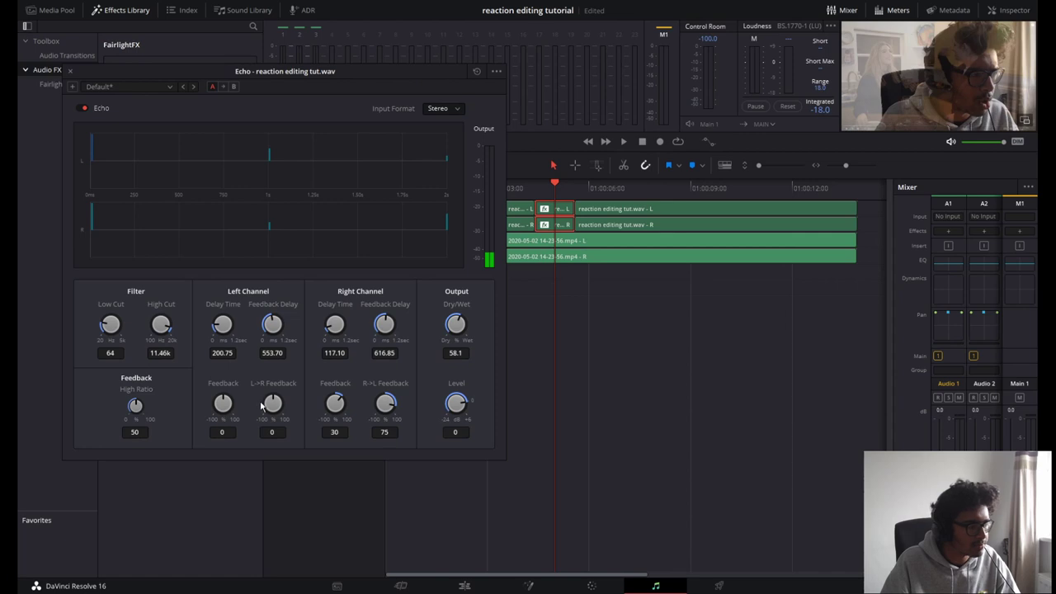
# Step: Play back the Echo and refine it to left delays 81.80 and 121.75, right Feedback Delay 45.05 and Dry/Wet 75.6
pyautogui.click(523, 185)
pyautogui.press('space')
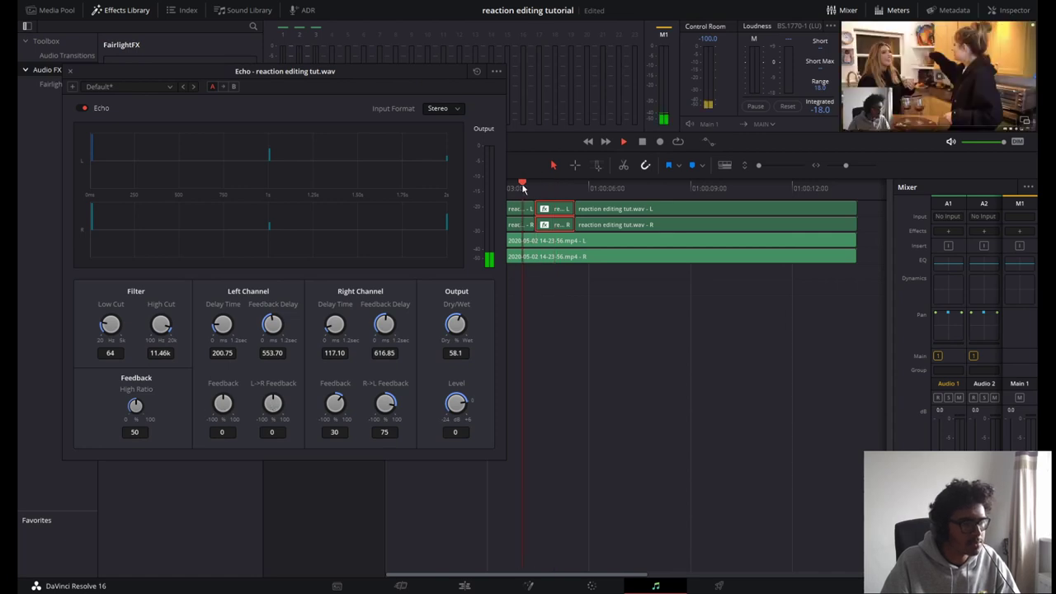
pyautogui.click(528, 183)
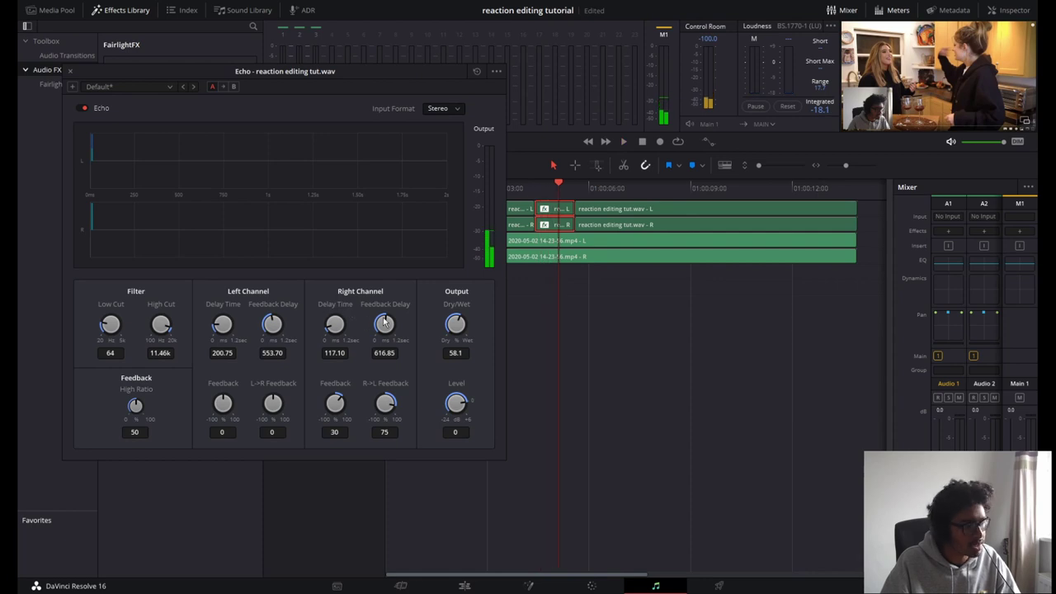
pyautogui.click(531, 184)
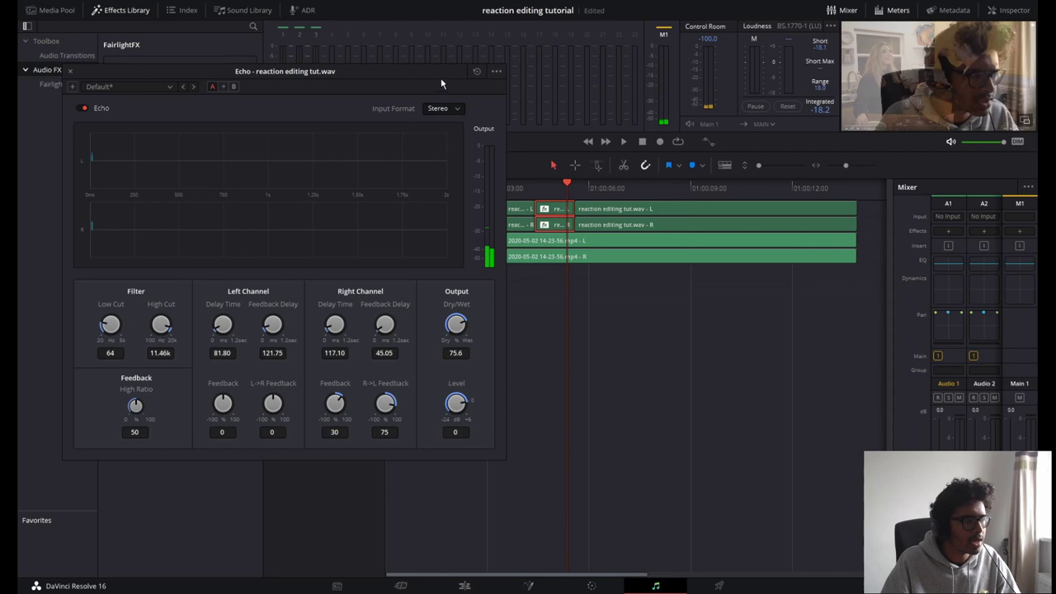
pyautogui.moveTo(442, 86); pyautogui.dragTo(491, 99)
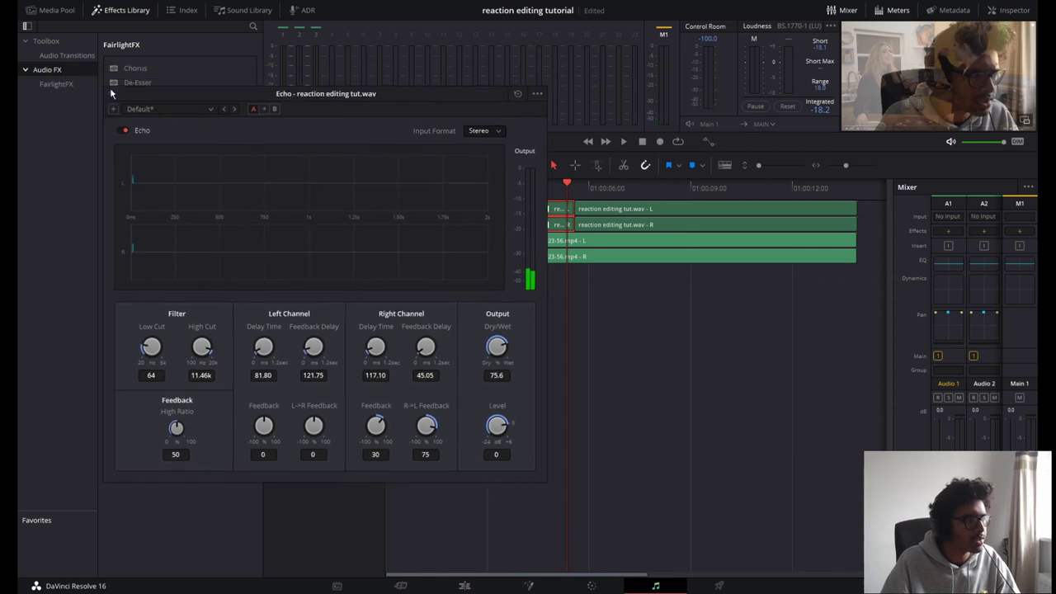
pyautogui.click(111, 88)
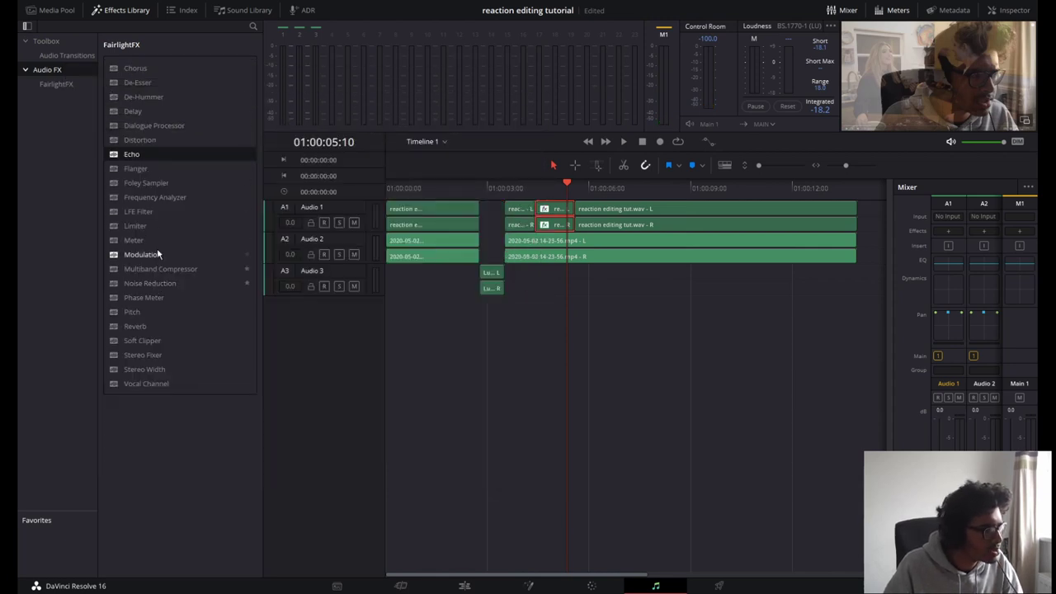
# Step: Add Distortion to the same Audio 1 segment, choose the squared waveform type and play back the result
pyautogui.moveTo(155, 145); pyautogui.dragTo(555, 212)
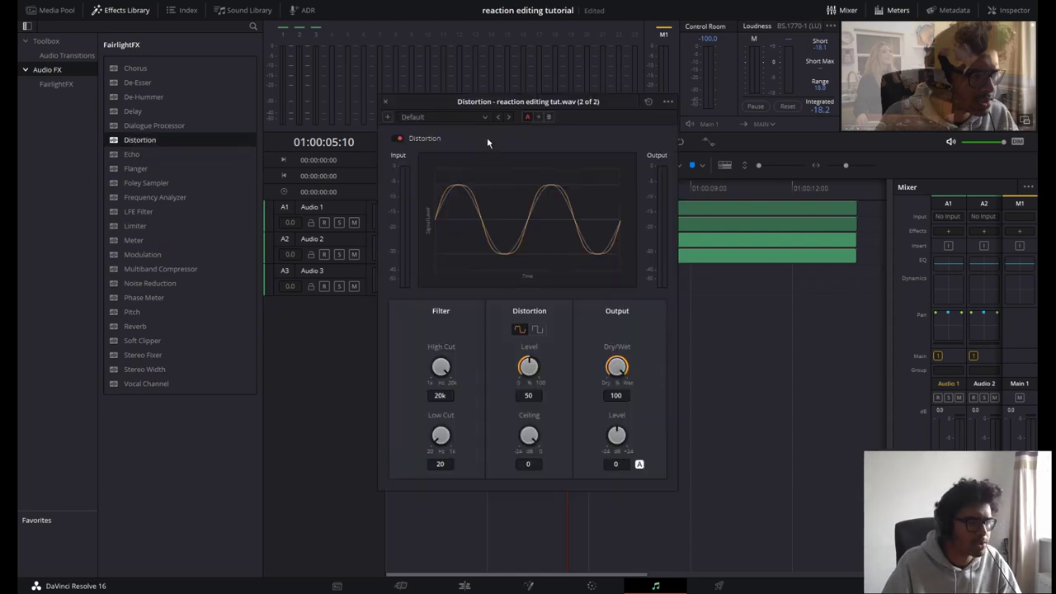
pyautogui.moveTo(487, 102); pyautogui.dragTo(172, 97)
pyautogui.click(222, 324)
pyautogui.click(521, 184)
pyautogui.press('space')
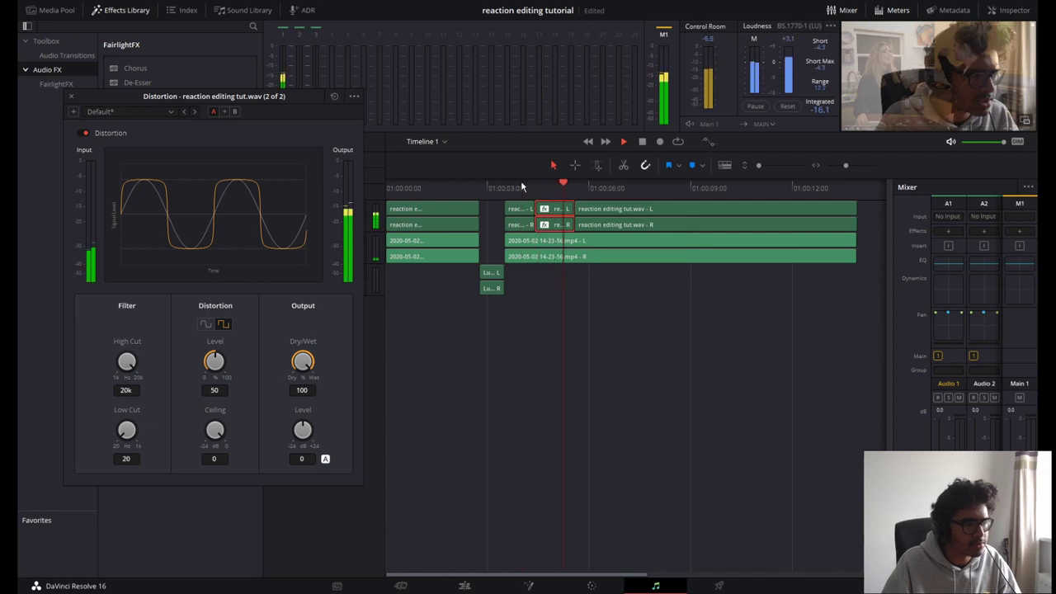
pyautogui.press('space')
# Step: Try lowering the Distortion level to 20.2 and play back the segment
pyautogui.click(546, 191)
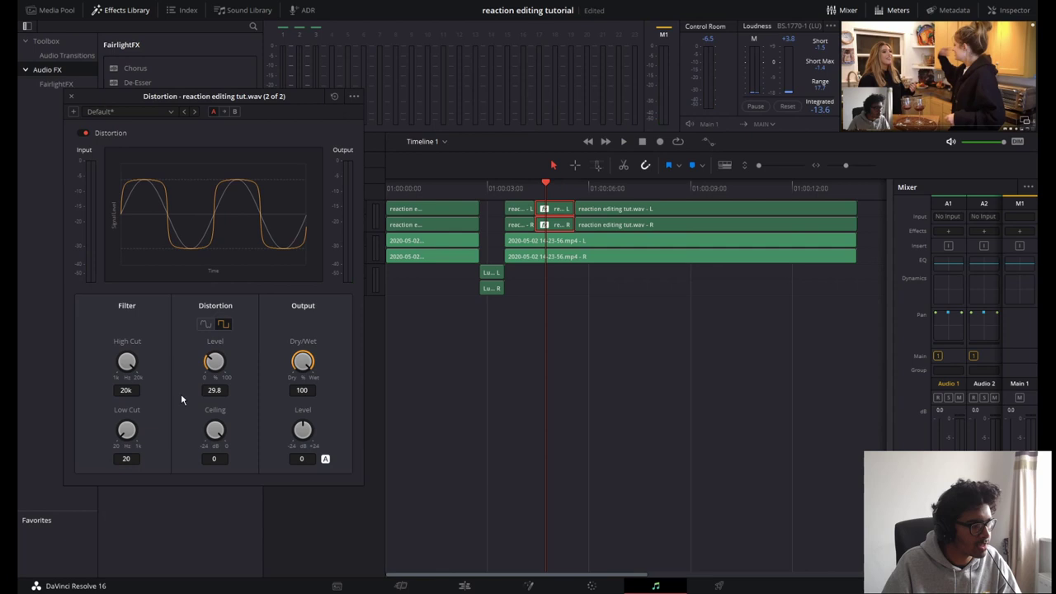
pyautogui.click(507, 188)
pyautogui.press('space')
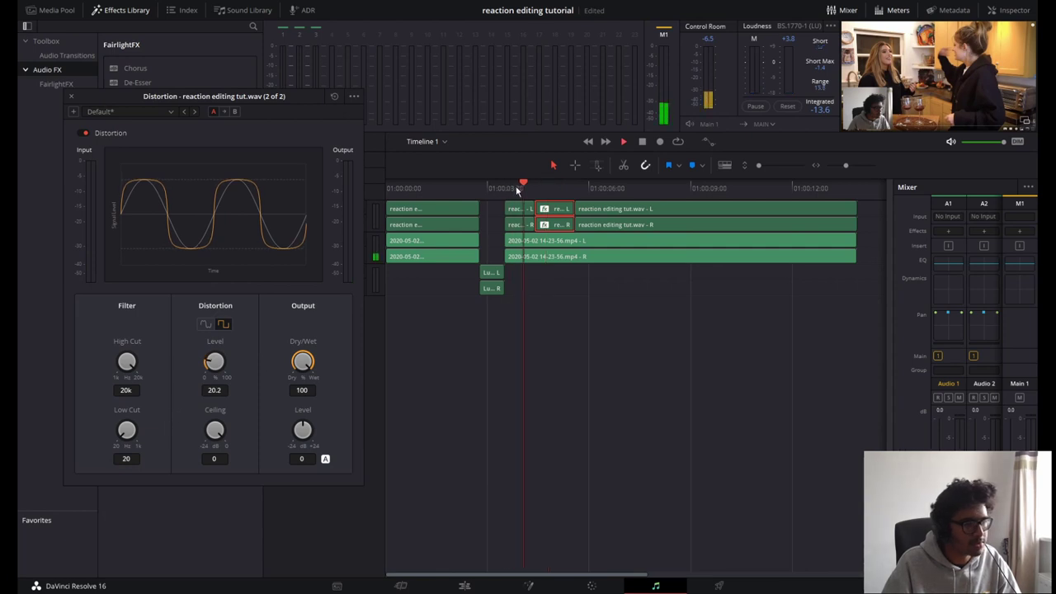
pyautogui.press('space')
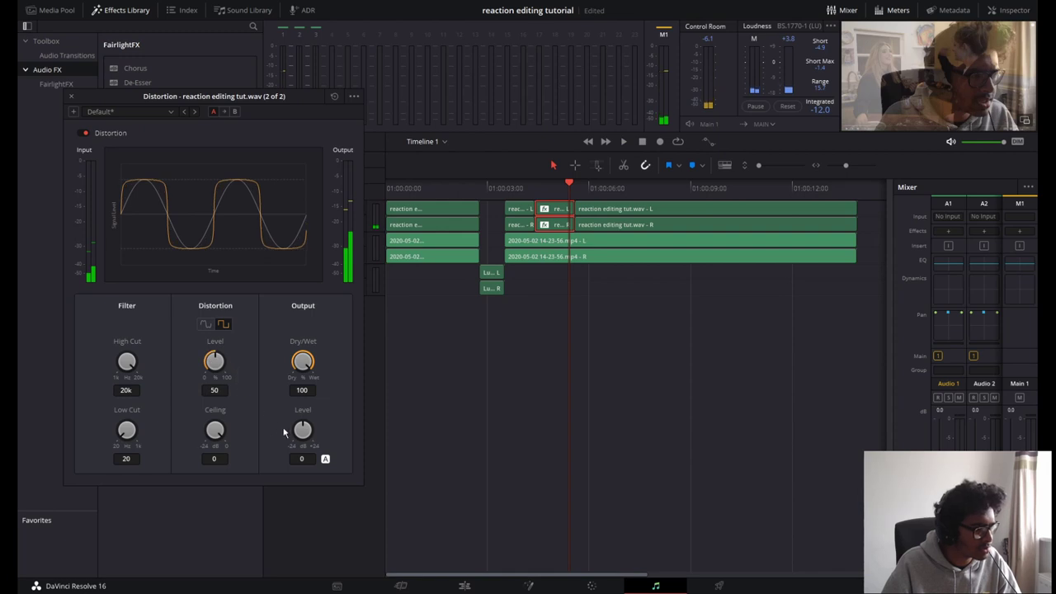
# Step: Set the Distortion's output level to -11.3, play back the segment and close the effect settings
pyautogui.click(523, 187)
pyautogui.press('space')
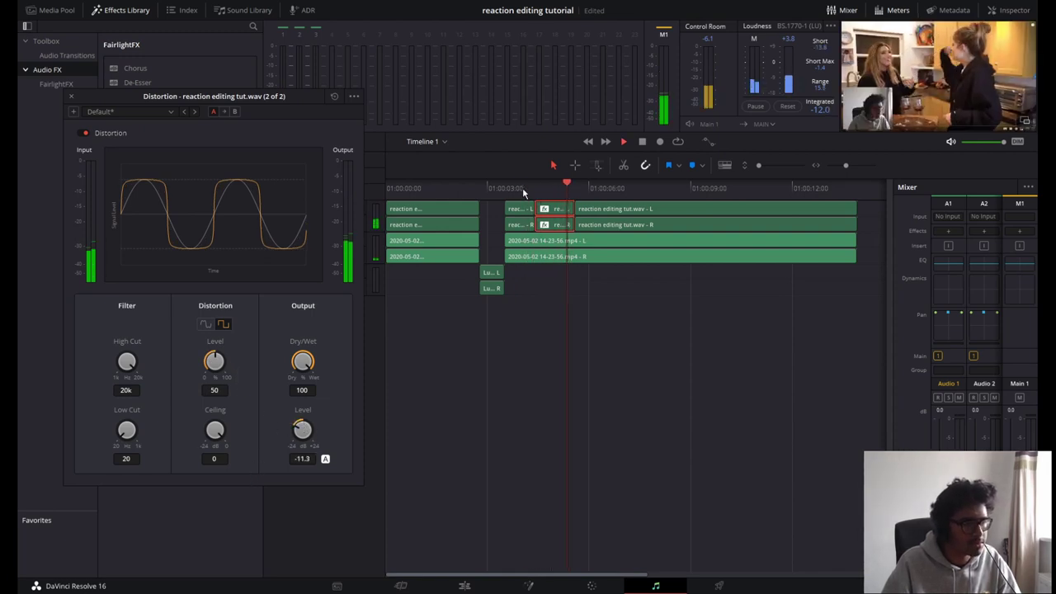
pyautogui.press('space')
pyautogui.click(71, 96)
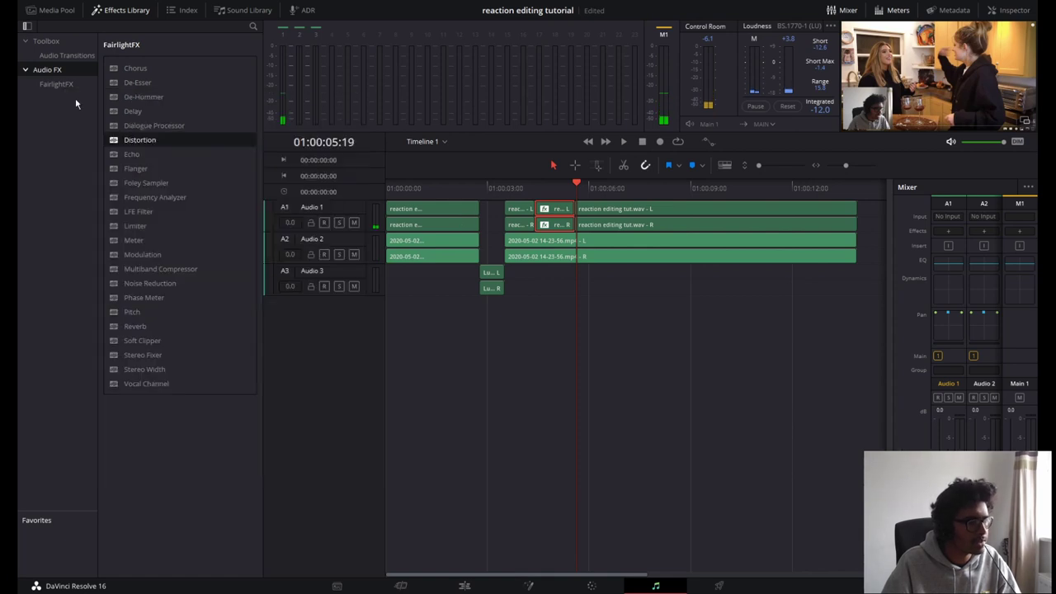
# Step: Return to the Edit page and play back the edited sequence from 01:00:03:15
pyautogui.click(462, 586)
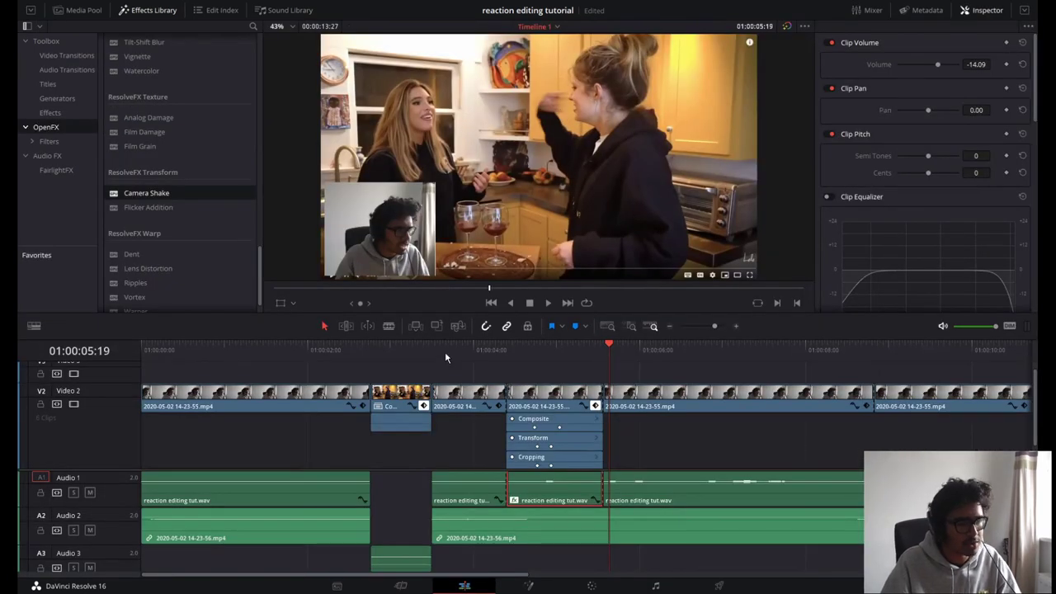
pyautogui.click(429, 351)
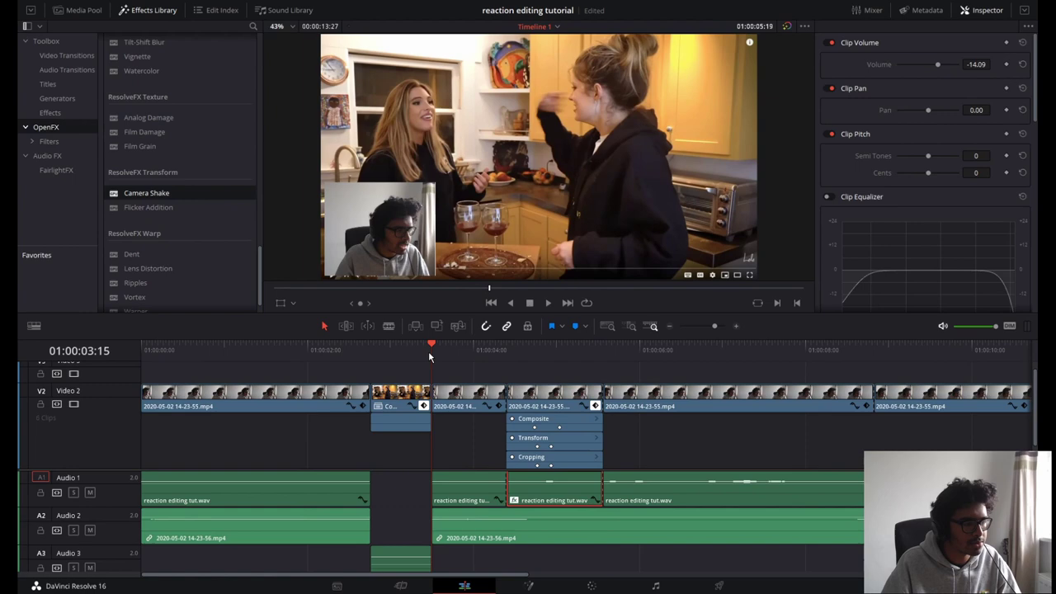
pyautogui.press('space')
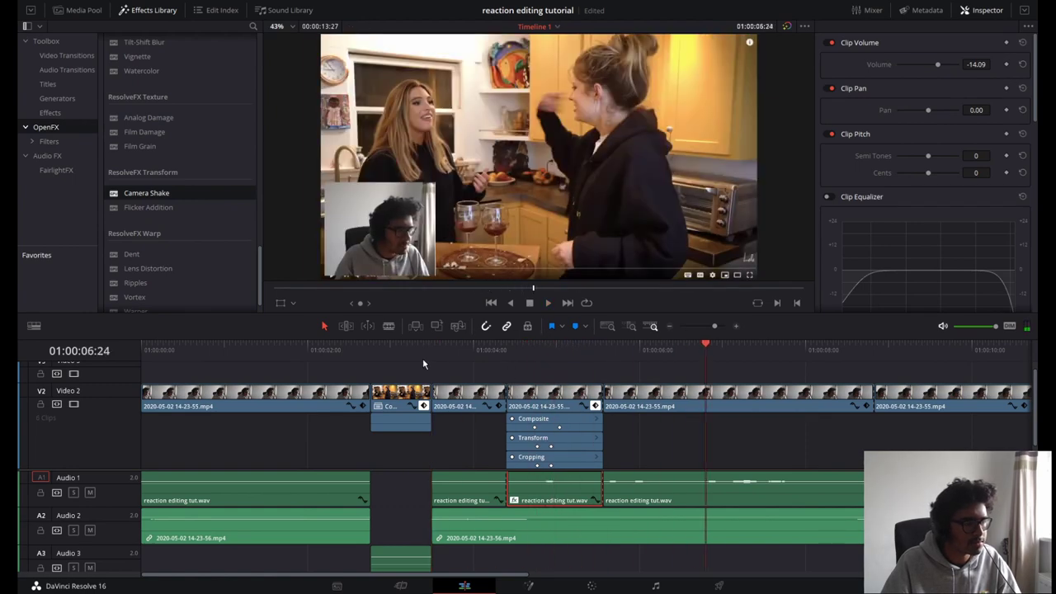
# Step: Split the small webcam segment on Video 2 at 01:00:06:24
pyautogui.click(718, 402)
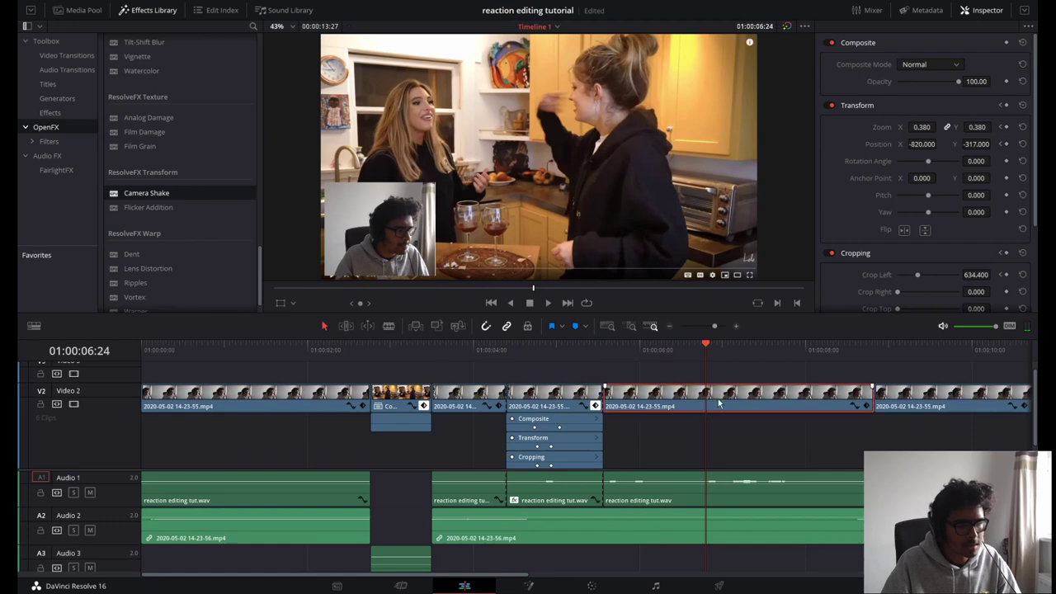
pyautogui.press('b')
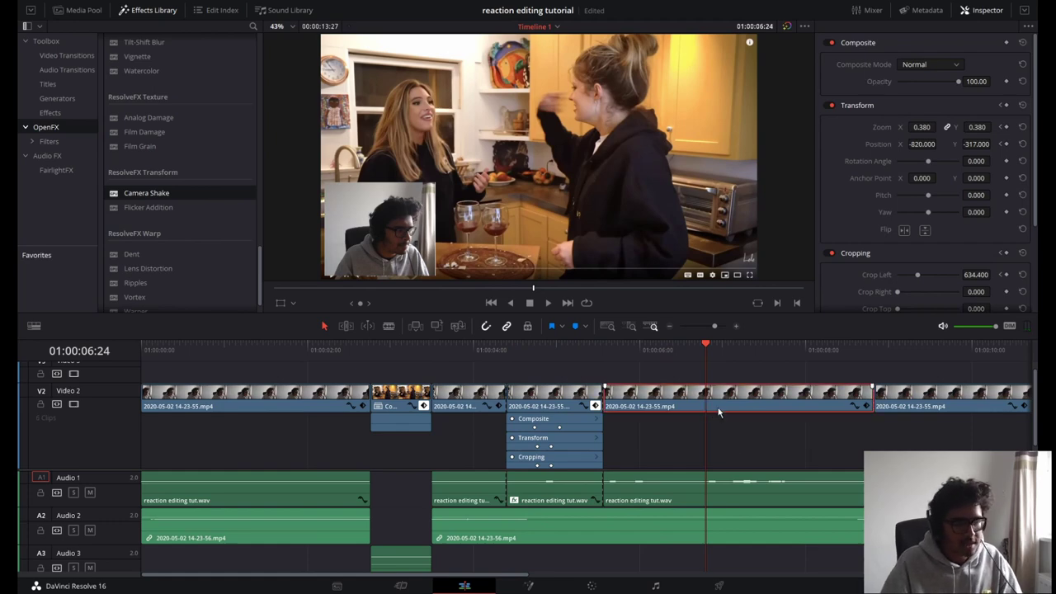
pyautogui.click(707, 394)
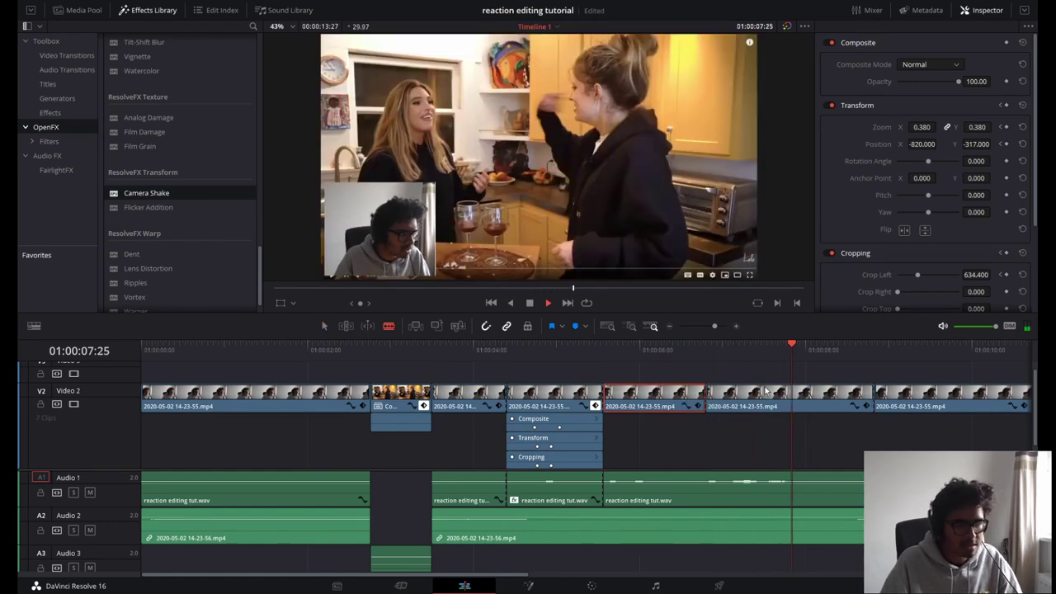
# Step: Split the small webcam segment on Video 2 at 01:00:08:00 and move the playhead inside the isolated piece
pyautogui.click(805, 401)
pyautogui.click(732, 354)
pyautogui.press('a')
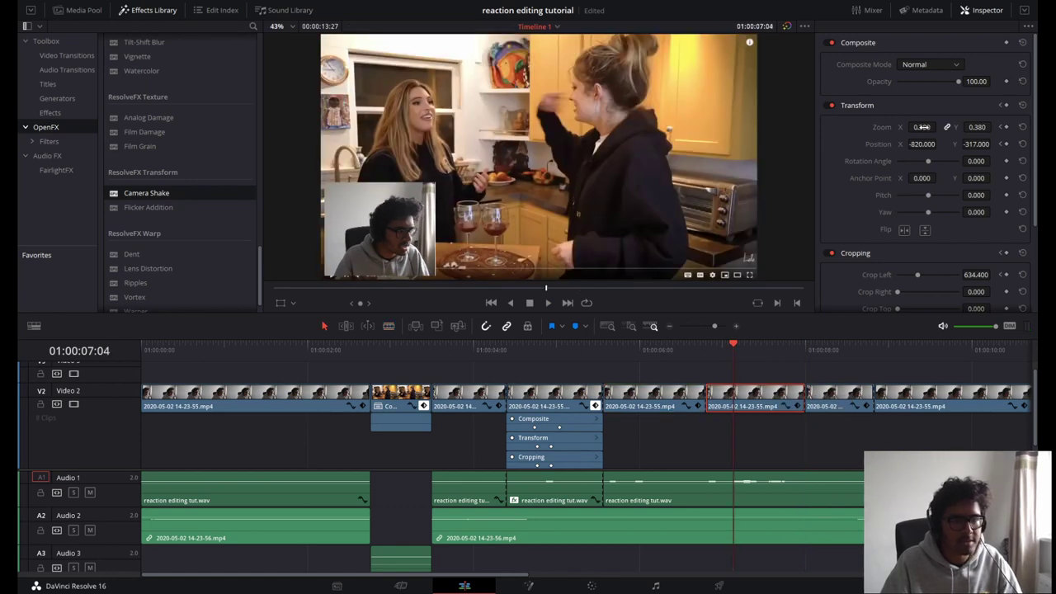
# Step: Reset the isolated webcam piece's transform and cropping, and enlarge it with zoom 2.340, position X -1081, Y 207 and opacity 91.30
pyautogui.click(1002, 105)
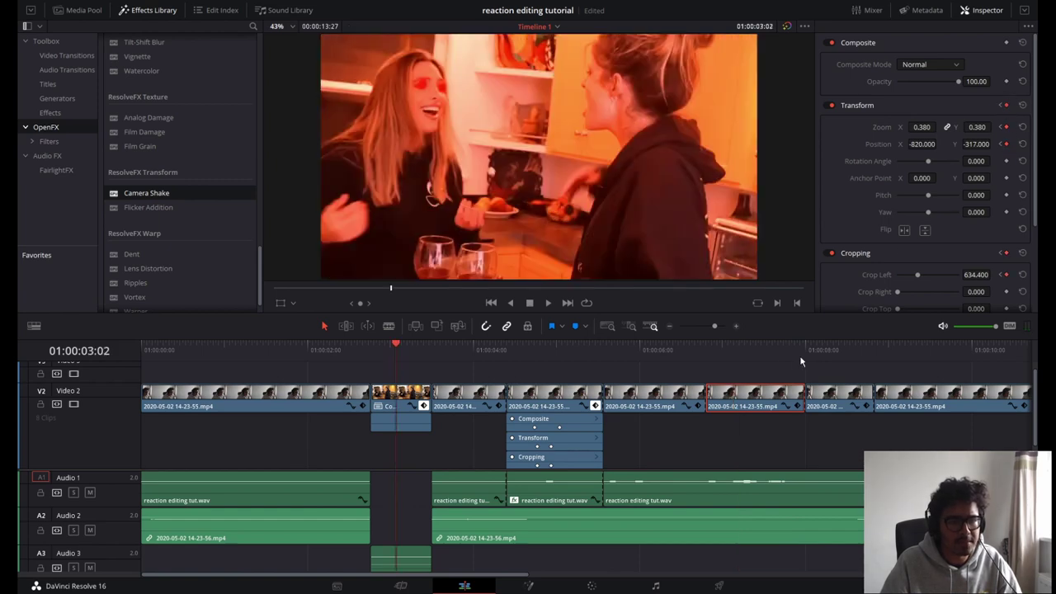
pyautogui.click(761, 349)
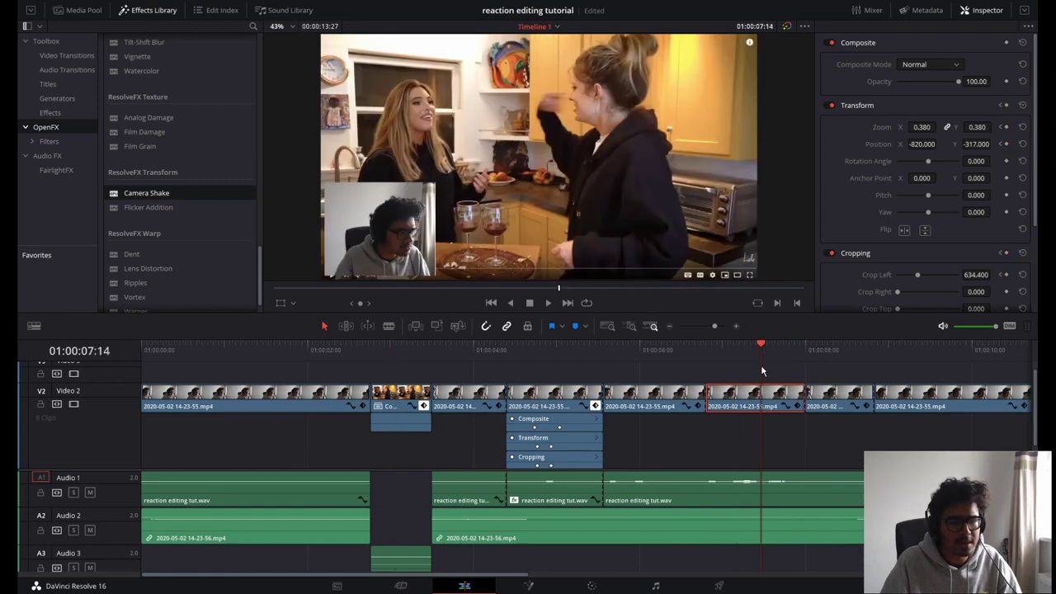
pyautogui.click(1022, 144)
pyautogui.click(1023, 276)
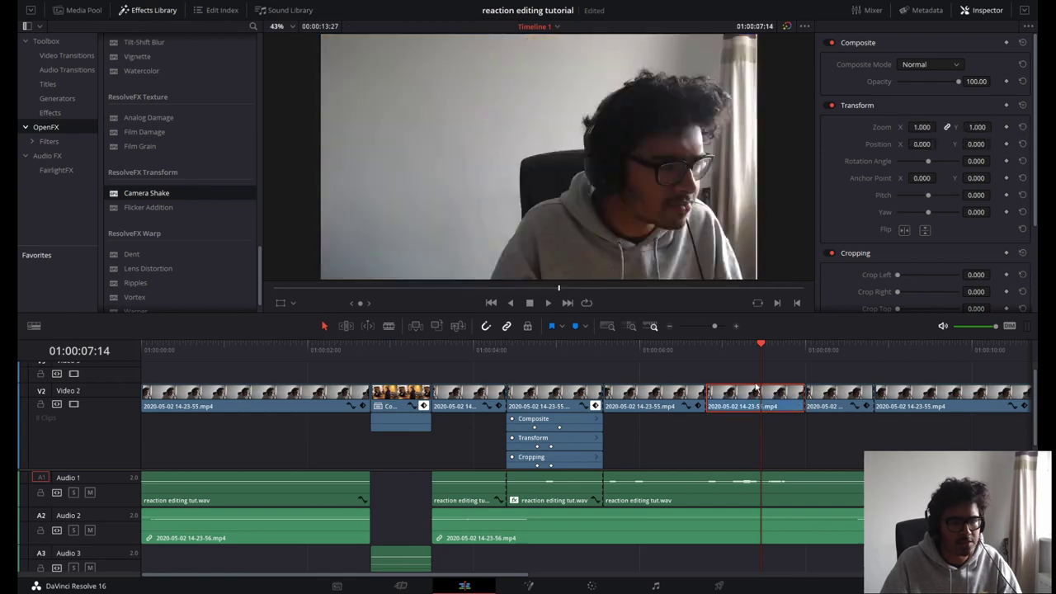
pyautogui.moveTo(921, 128); pyautogui.dragTo(993, 144)
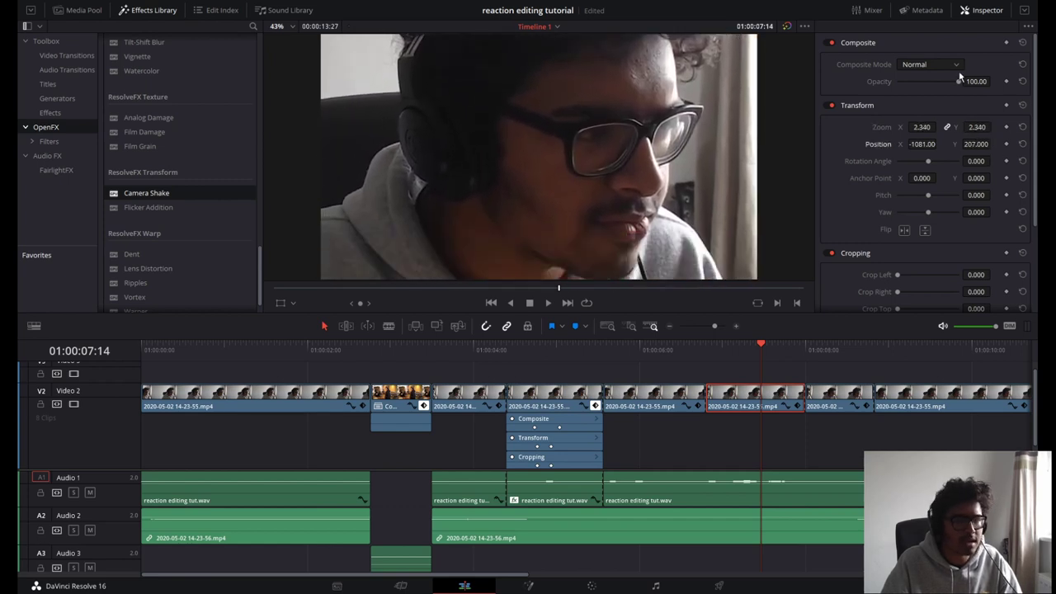
pyautogui.moveTo(958, 86); pyautogui.dragTo(952, 85)
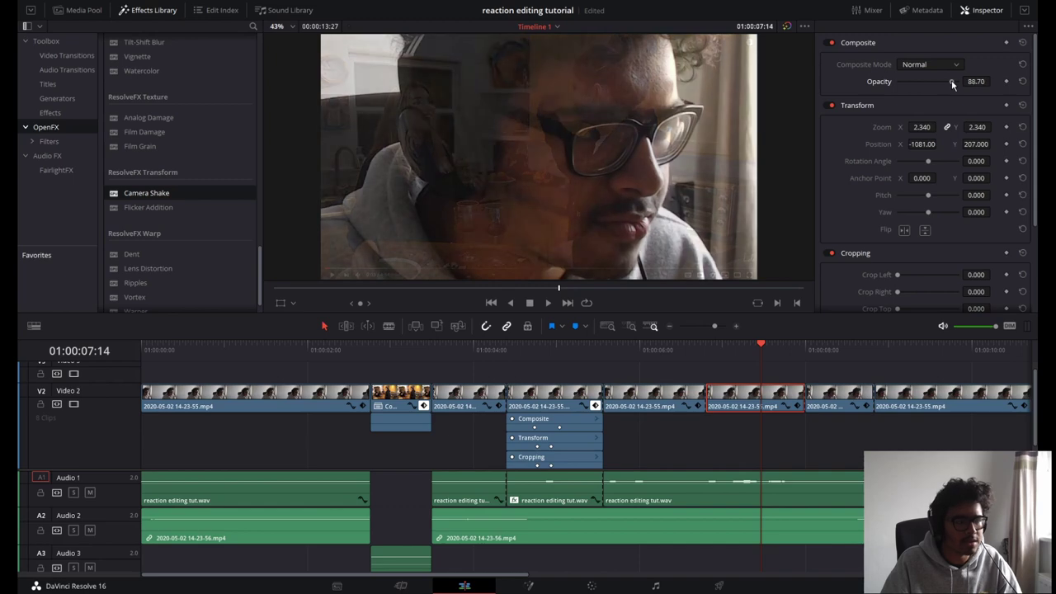
# Step: On the Color page, add a serial node to the enlarged webcam segment and tint it green with the Gamma and Gain wheels
pyautogui.click(591, 586)
pyautogui.rightClick(654, 78)
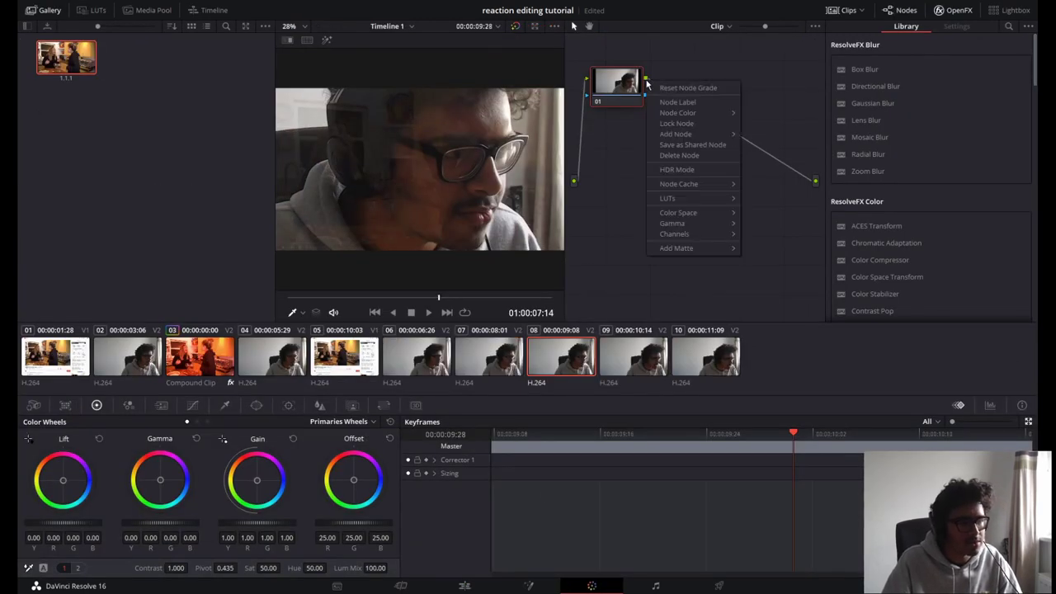
pyautogui.moveTo(700, 134)
pyautogui.click(766, 144)
pyautogui.moveTo(157, 493); pyautogui.dragTo(154, 482)
pyautogui.moveTo(262, 490); pyautogui.dragTo(283, 485)
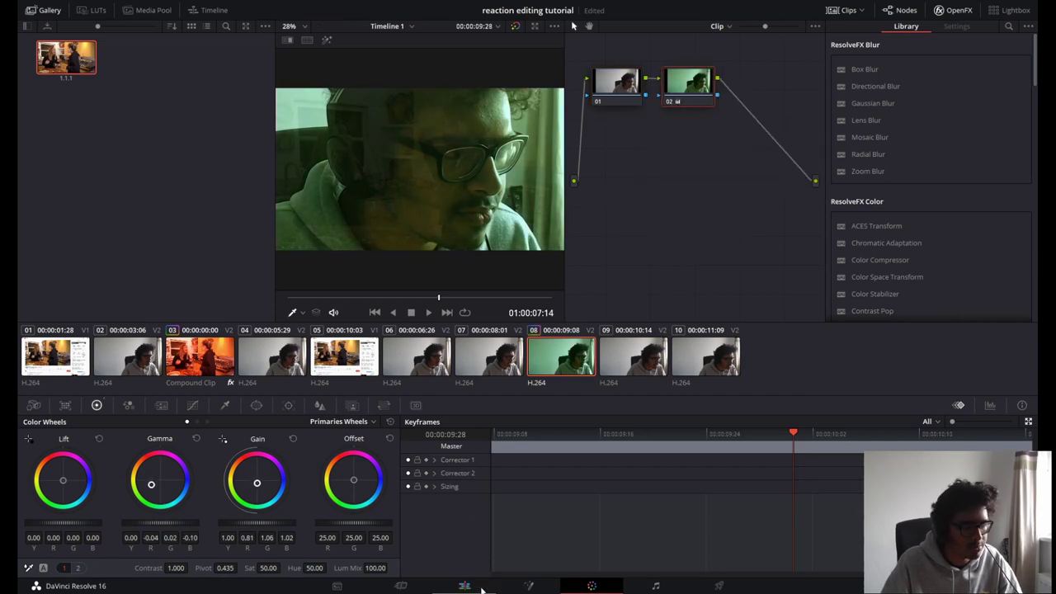
# Step: Back on the Edit page, apply Camera Shake to the green webcam segment with motion scale 1.508, speed scale 1.831 and pan amplitude 0.449
pyautogui.click(466, 586)
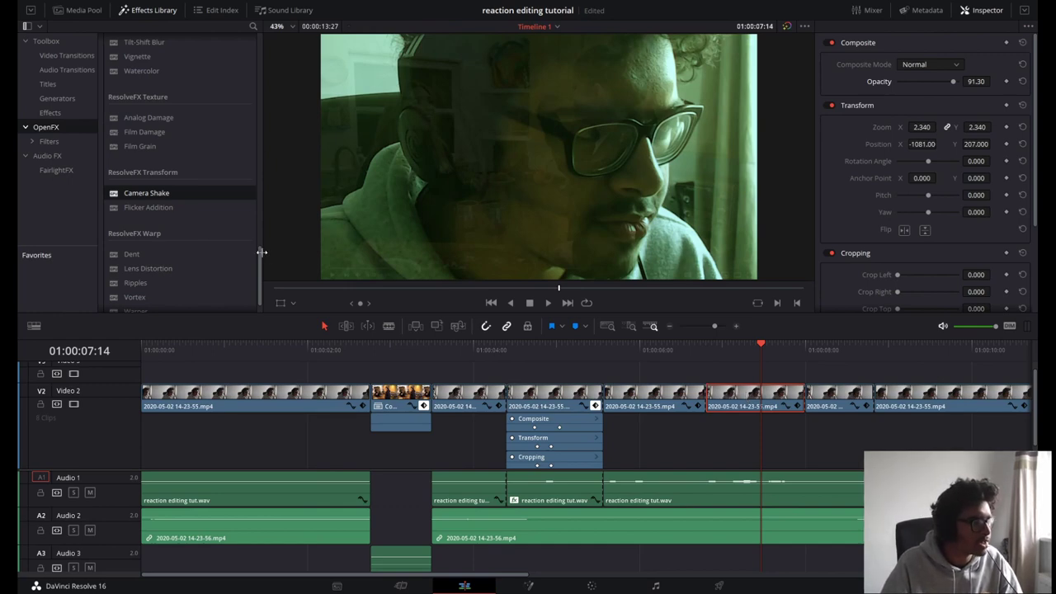
pyautogui.moveTo(181, 201); pyautogui.dragTo(766, 396)
pyautogui.click(947, 43)
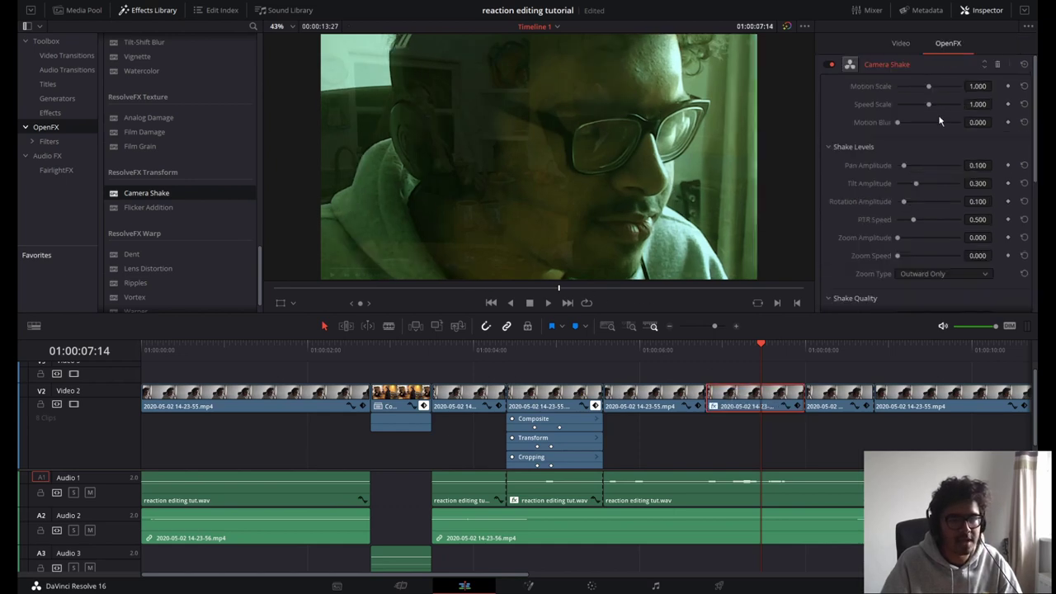
pyautogui.moveTo(930, 86); pyautogui.dragTo(954, 104)
pyautogui.moveTo(903, 165); pyautogui.dragTo(924, 165)
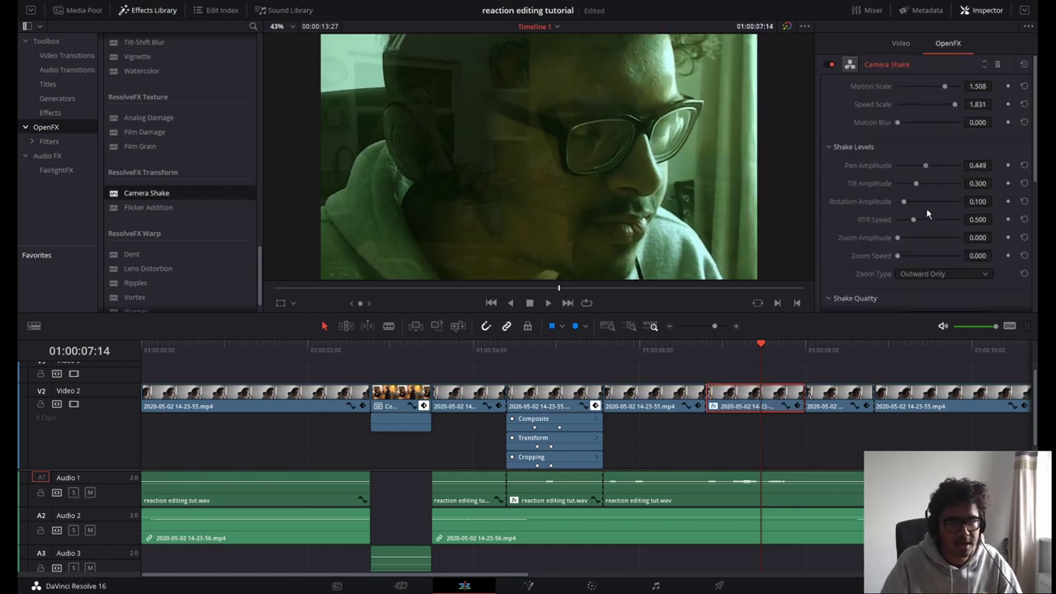
# Step: Set the Camera Shake's tilt amplitude to 0.568, zoom amplitude to 0.432 and zoom speed to 1.186, and play back the segment
pyautogui.moveTo(898, 238); pyautogui.dragTo(924, 248)
pyautogui.moveTo(897, 256); pyautogui.dragTo(935, 255)
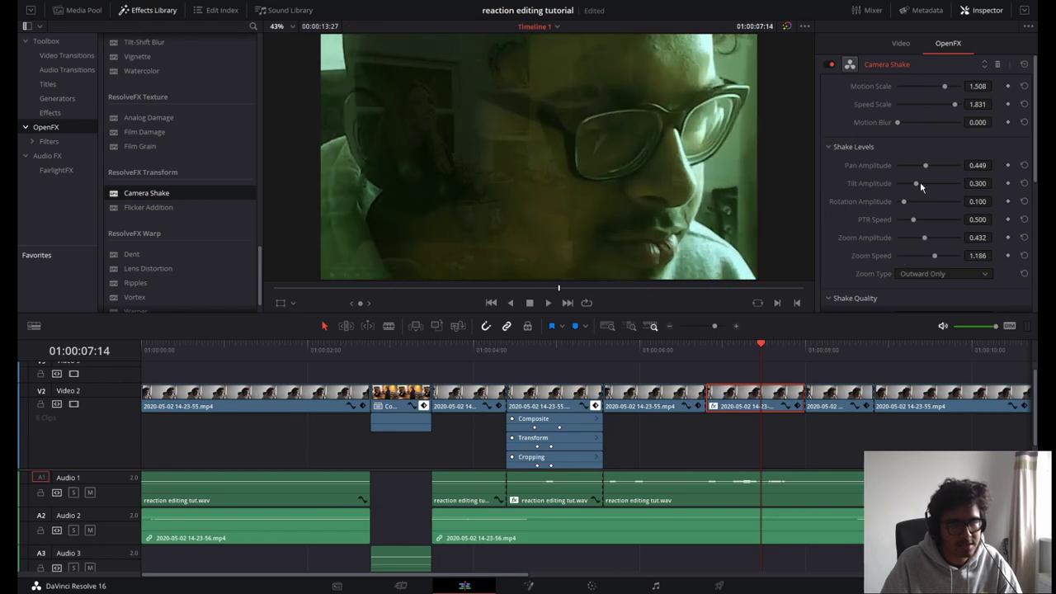
pyautogui.moveTo(917, 182); pyautogui.dragTo(933, 183)
pyautogui.click(672, 349)
pyautogui.press('space')
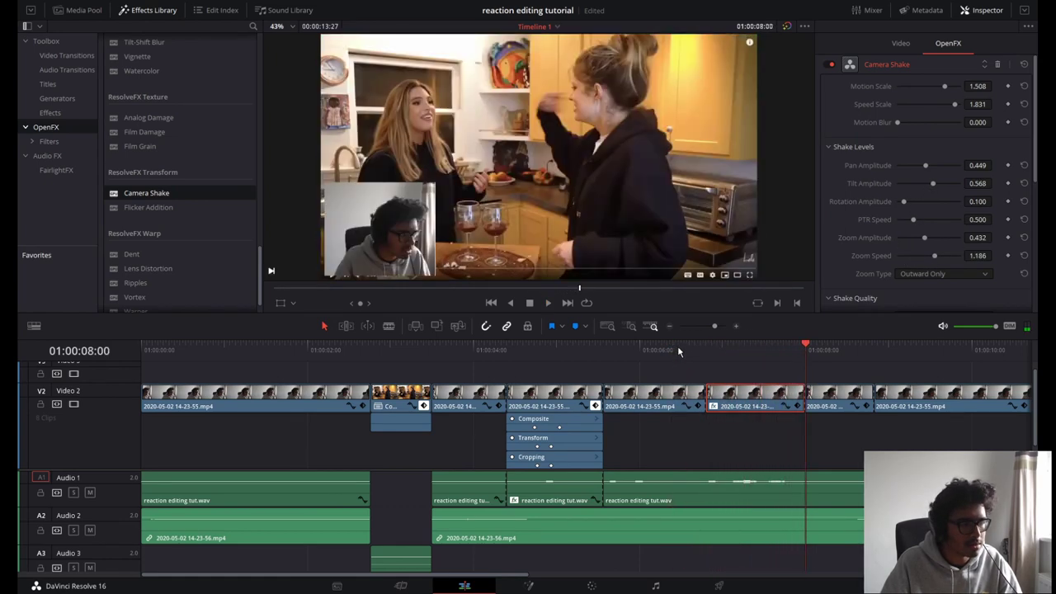
# Step: Split the voice clip on Audio 1 at both ends of the green webcam segment, 01:00:06:24 and 01:00:08:00
pyautogui.click(731, 348)
pyautogui.press('b')
pyautogui.click(707, 482)
pyautogui.click(802, 482)
pyautogui.press('a')
pyautogui.click(793, 489)
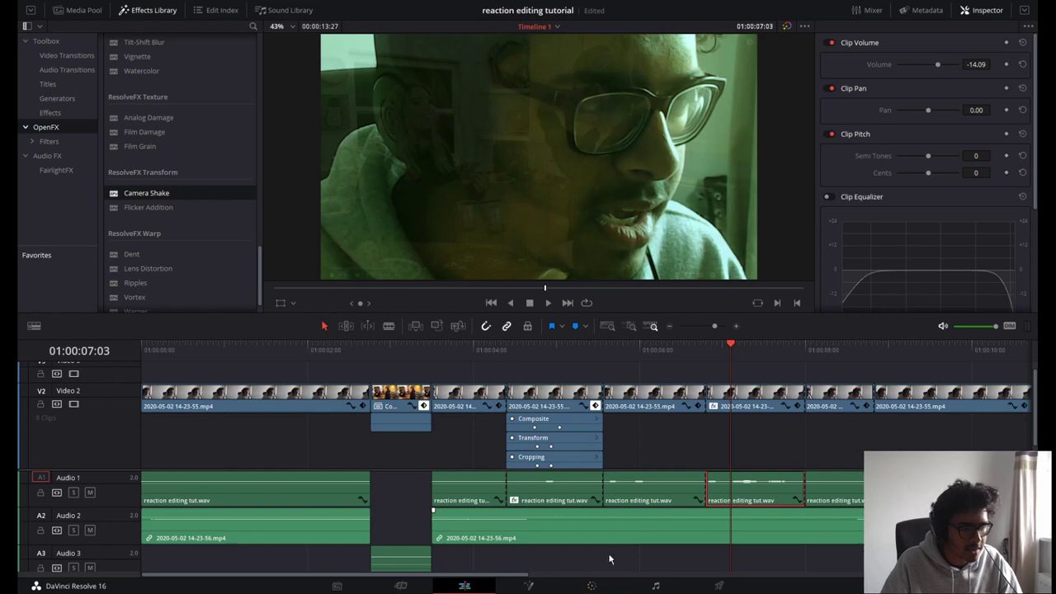
# Step: Split the Video 1 clip at both ends of the green segment and set the middle piece to zoom 2.530, position X 1224, Y -427
pyautogui.scroll(-1, 896, 434)
pyautogui.press('b')
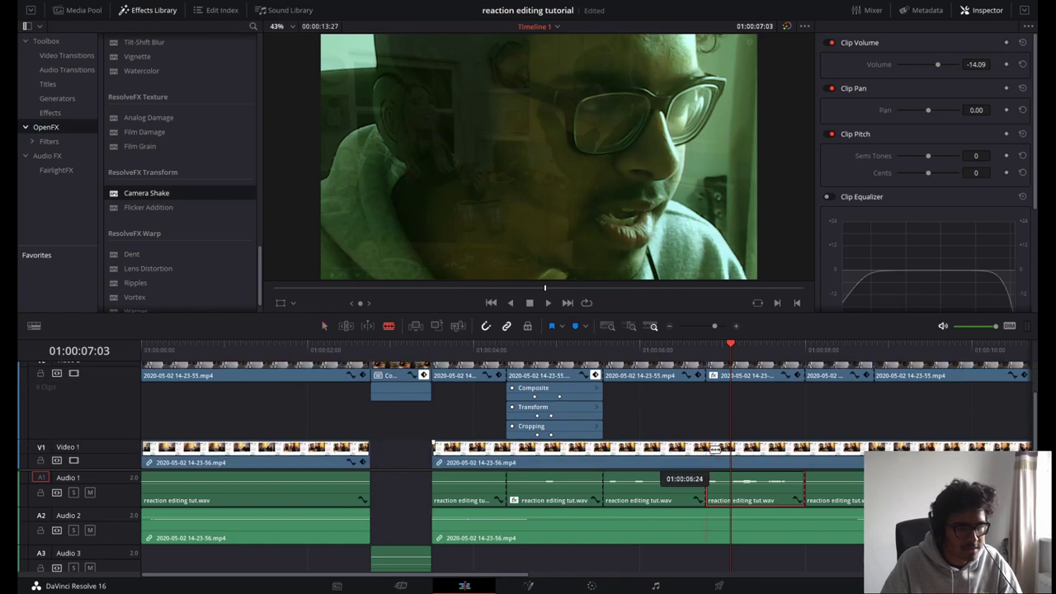
pyautogui.click(707, 452)
pyautogui.click(804, 452)
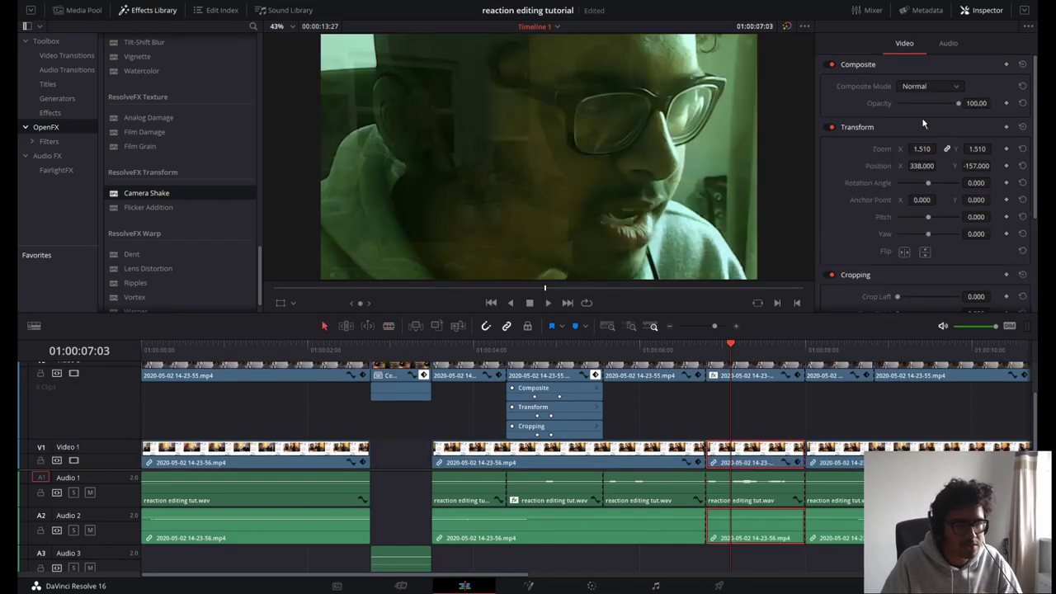
pyautogui.moveTo(919, 148); pyautogui.dragTo(993, 166)
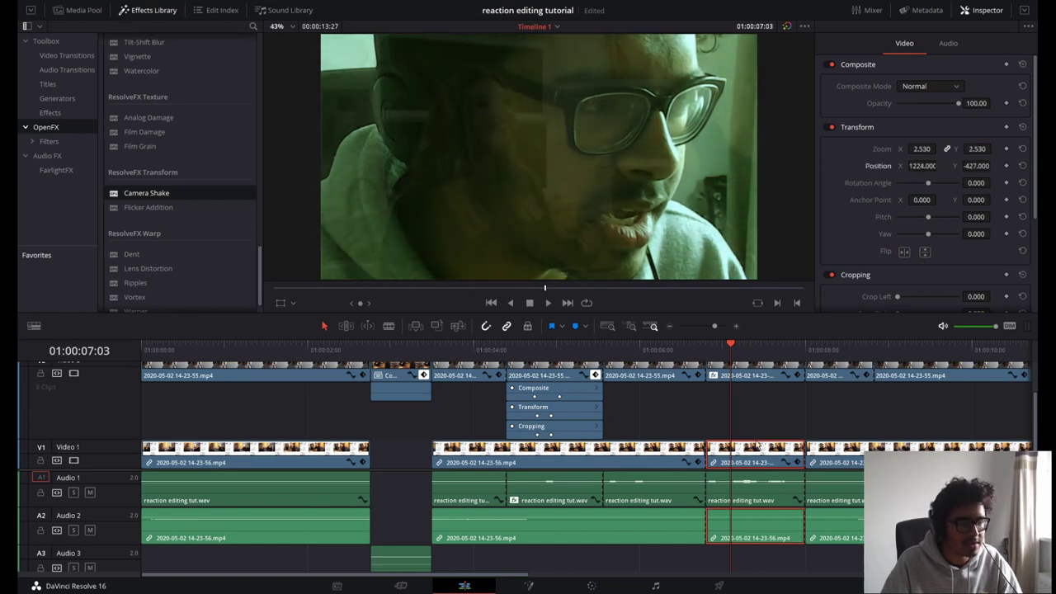
pyautogui.scroll(1, 767, 418)
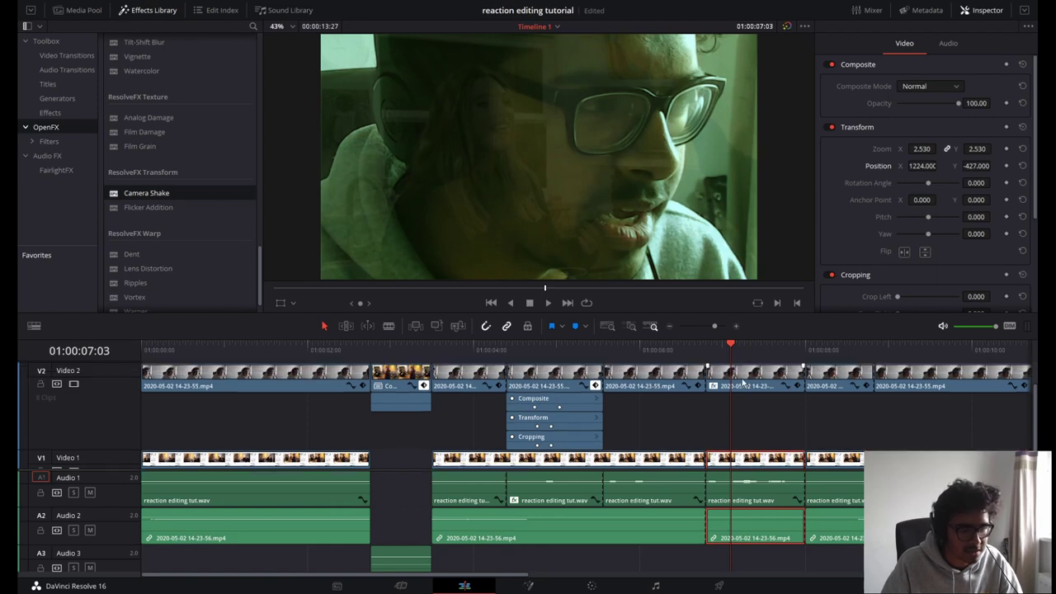
pyautogui.click(755, 385)
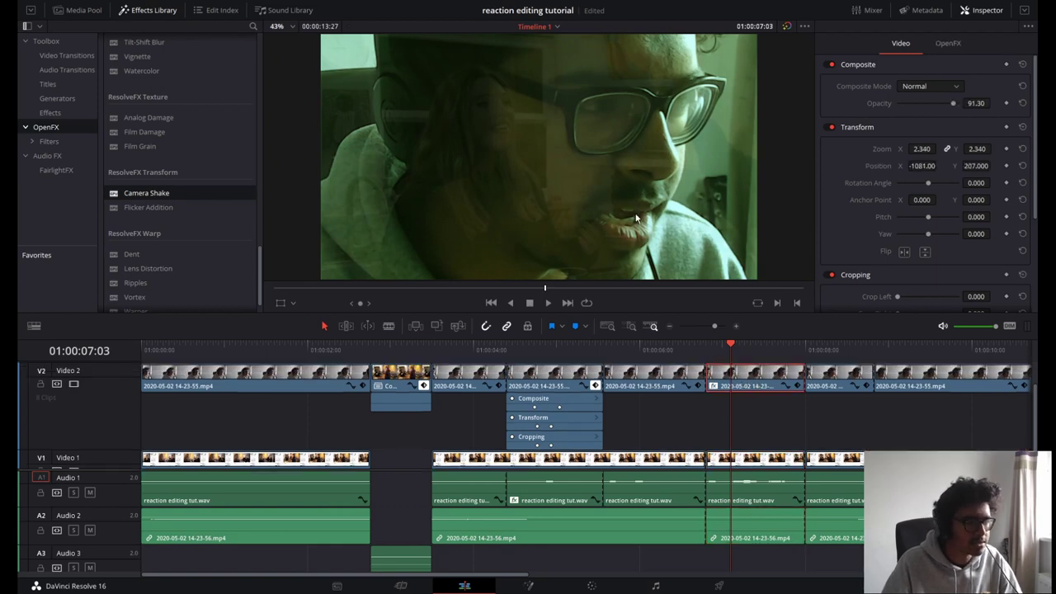
# Step: Switch to the Fairlight page and play back the isolated Audio 1 voice segment from 01:00:06:23
pyautogui.click(746, 489)
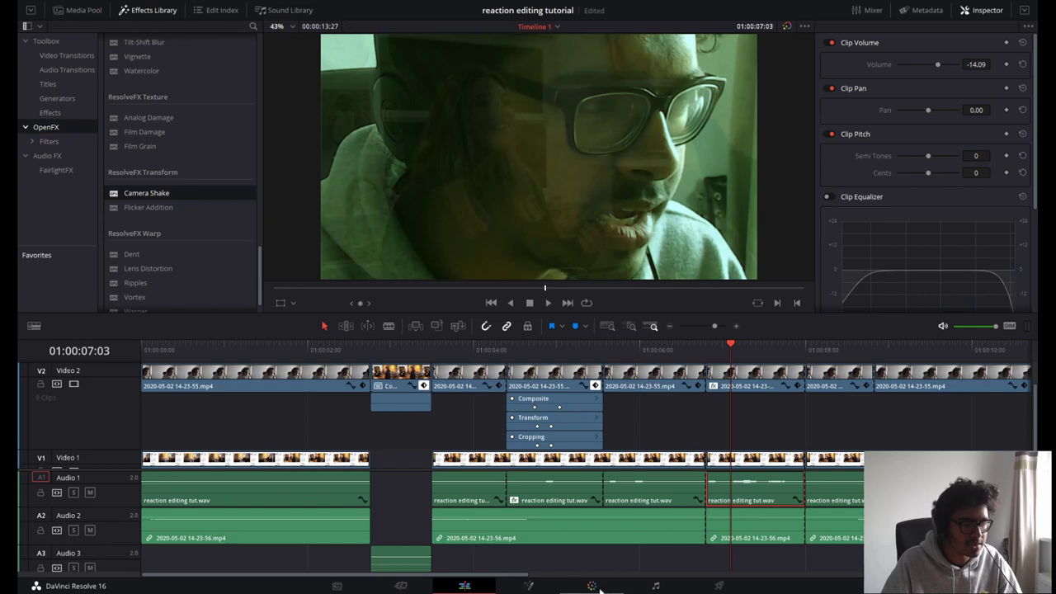
pyautogui.click(656, 586)
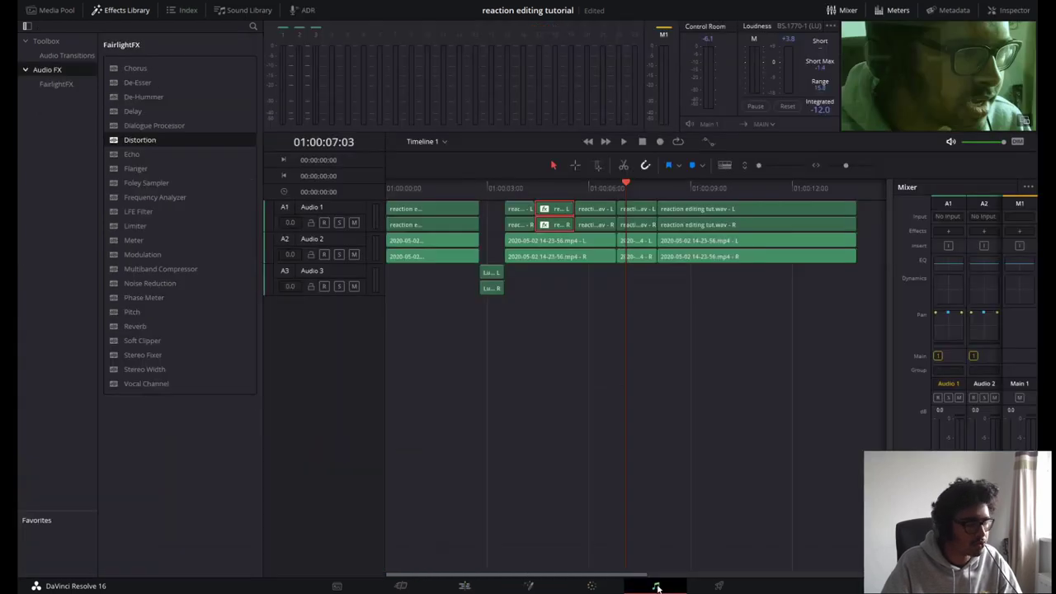
pyautogui.click(616, 189)
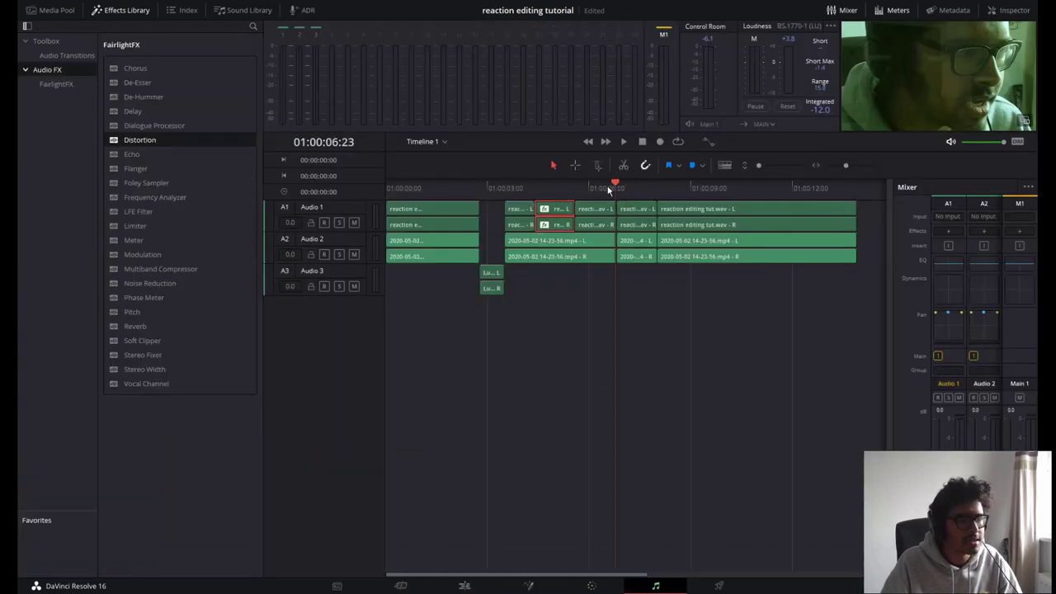
pyautogui.press('space')
pyautogui.press('space')
pyautogui.click(630, 213)
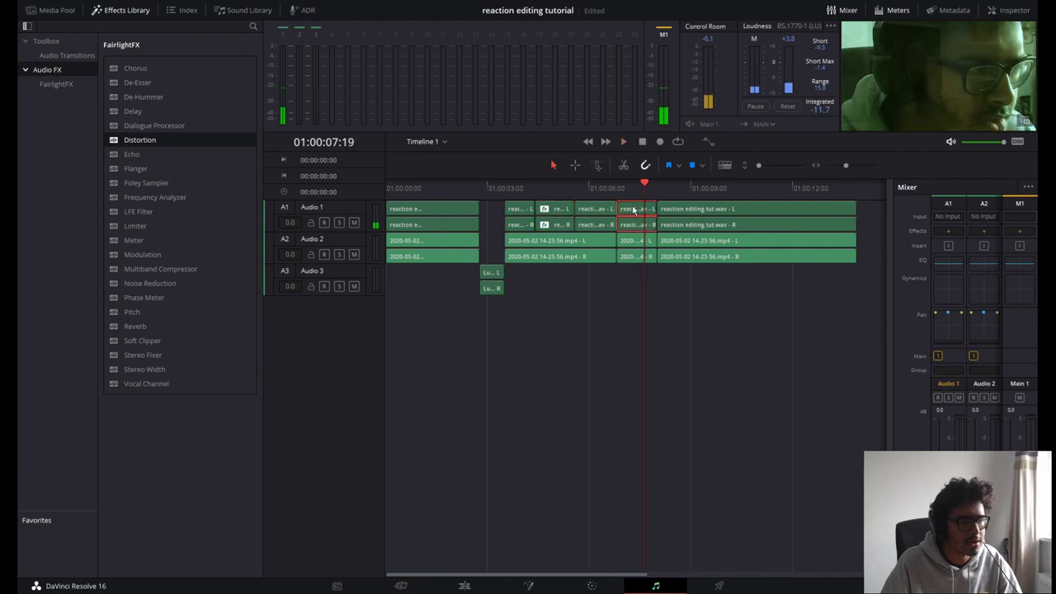
# Step: Apply Distortion to the isolated Audio 1 voice segment and choose the squared-off distortion shape
pyautogui.moveTo(213, 142); pyautogui.dragTo(642, 208)
pyautogui.click(537, 329)
pyautogui.moveTo(518, 104); pyautogui.dragTo(233, 93)
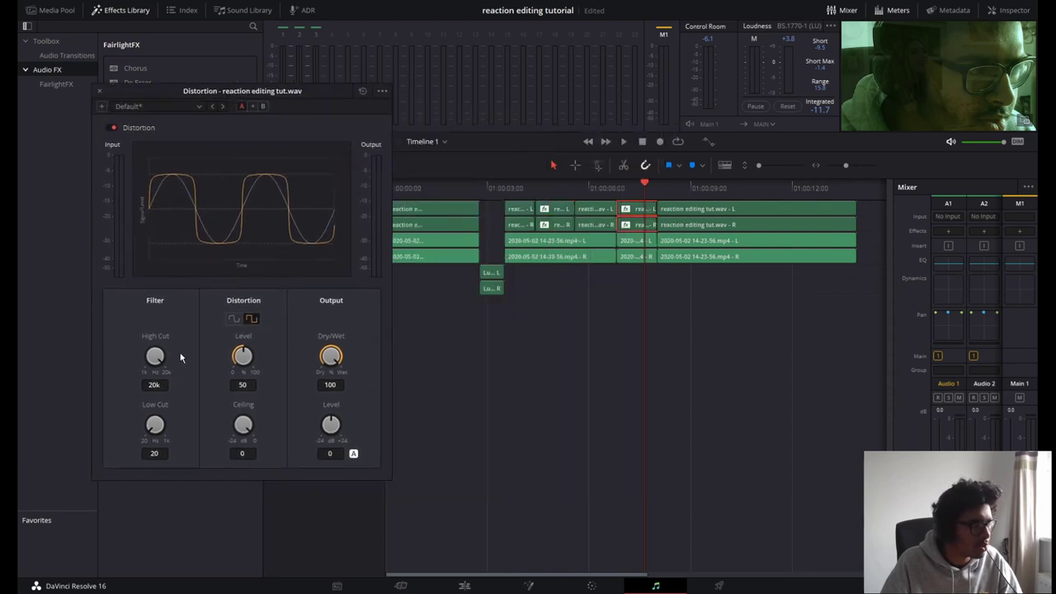
# Step: Set the Distortion's high cut to 10.54k, low cut 86, level 61.1, ceiling -2.5, dry/wet 85.2 and output level 8.8, and play it back
pyautogui.moveTo(248, 425); pyautogui.dragTo(242, 373)
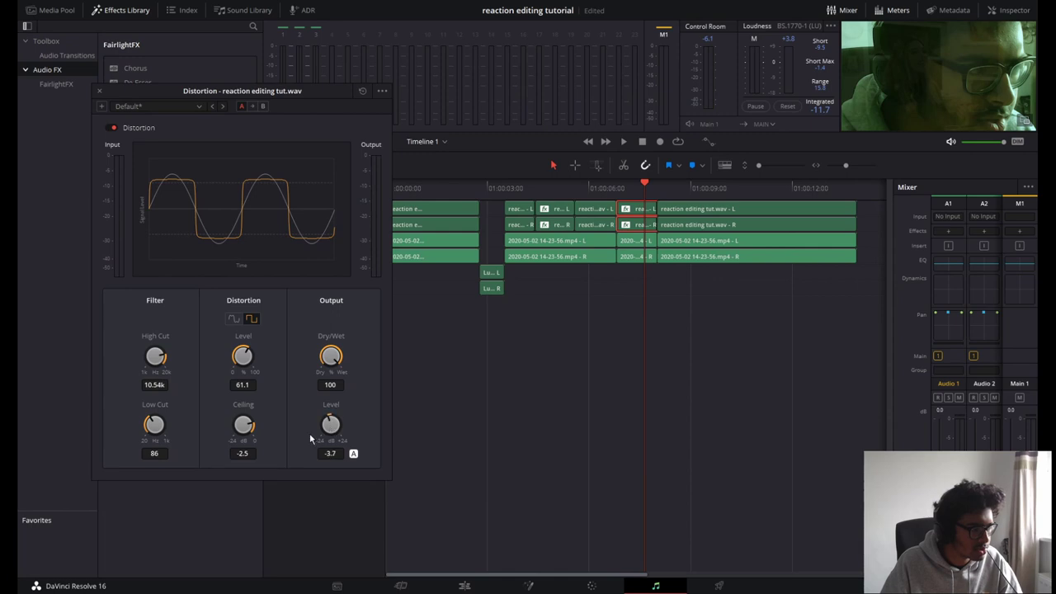
pyautogui.click(597, 188)
pyautogui.press('space')
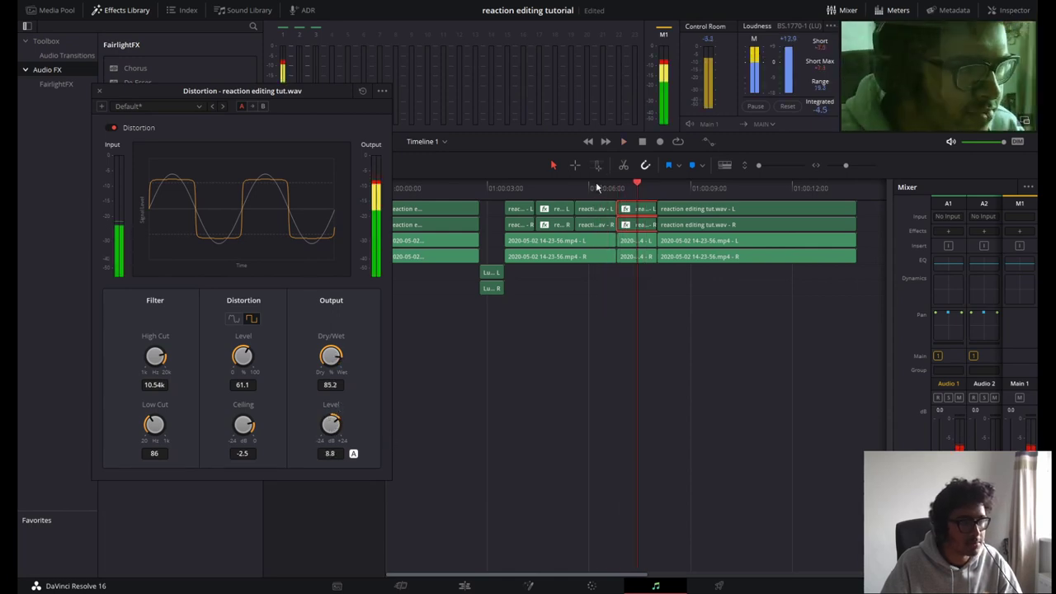
# Step: Set the Distortion's high cut to 4.81k, level 100, ceiling -7.1, dry/wet 77.6 and output level -10.5, play back and close its settings
pyautogui.moveTo(328, 410); pyautogui.dragTo(256, 433)
pyautogui.click(598, 187)
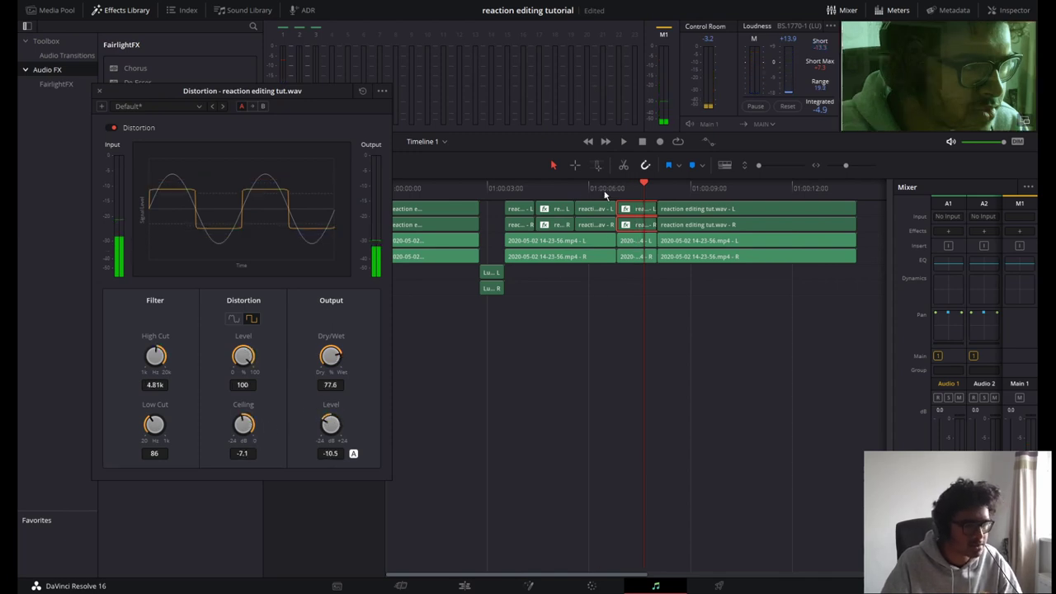
pyautogui.click(610, 190)
pyautogui.press('space')
pyautogui.press('space')
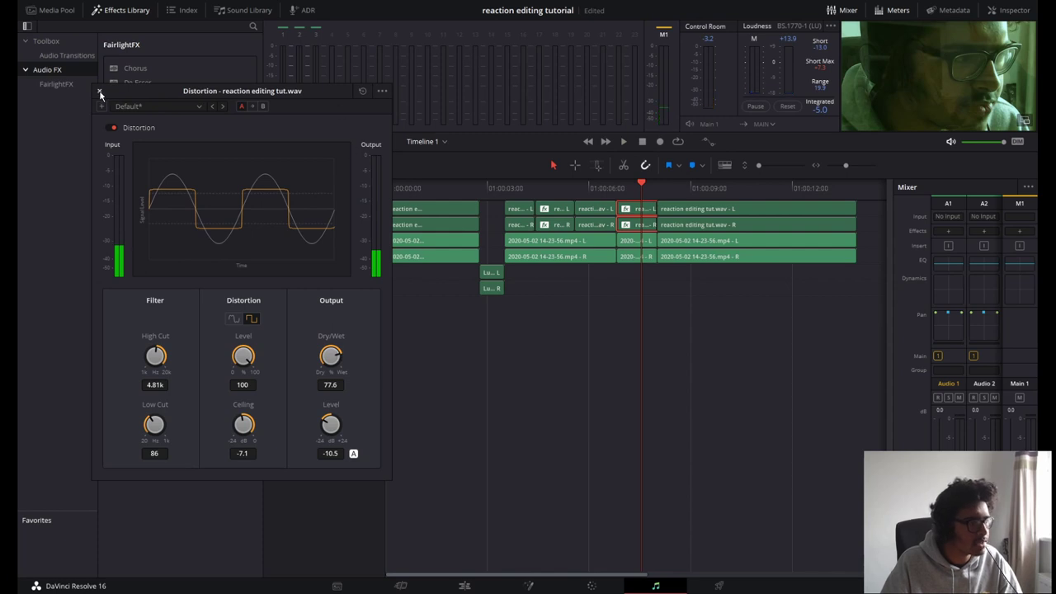
pyautogui.click(100, 93)
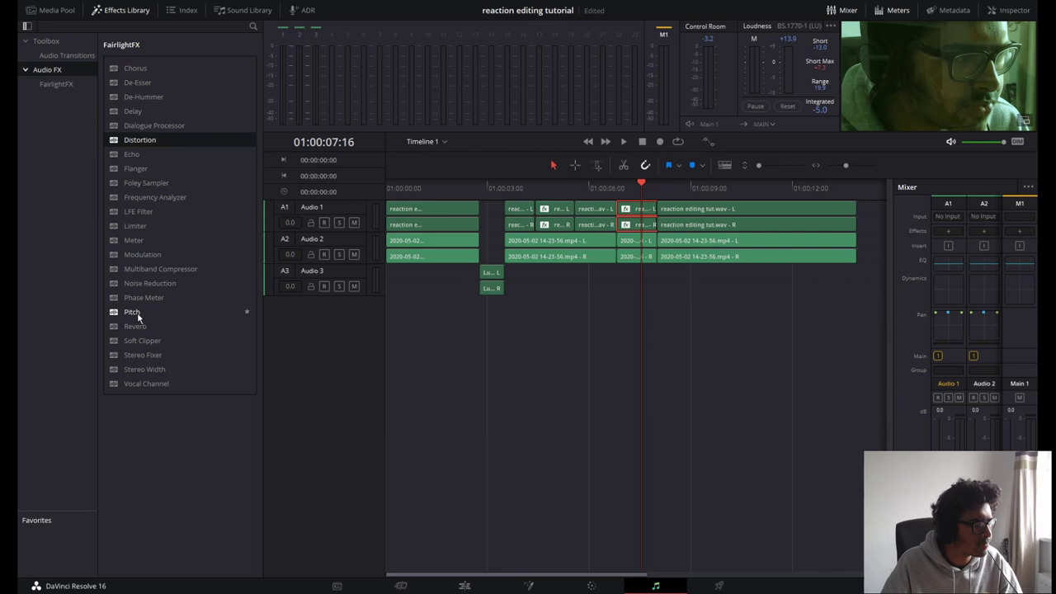
# Step: Apply Reverb with default settings to the distorted Audio 1 segment, listen to it and close the effect settings
pyautogui.moveTo(148, 325); pyautogui.dragTo(633, 214)
pyautogui.moveTo(478, 105); pyautogui.dragTo(180, 100)
pyautogui.click(614, 191)
pyautogui.press('space')
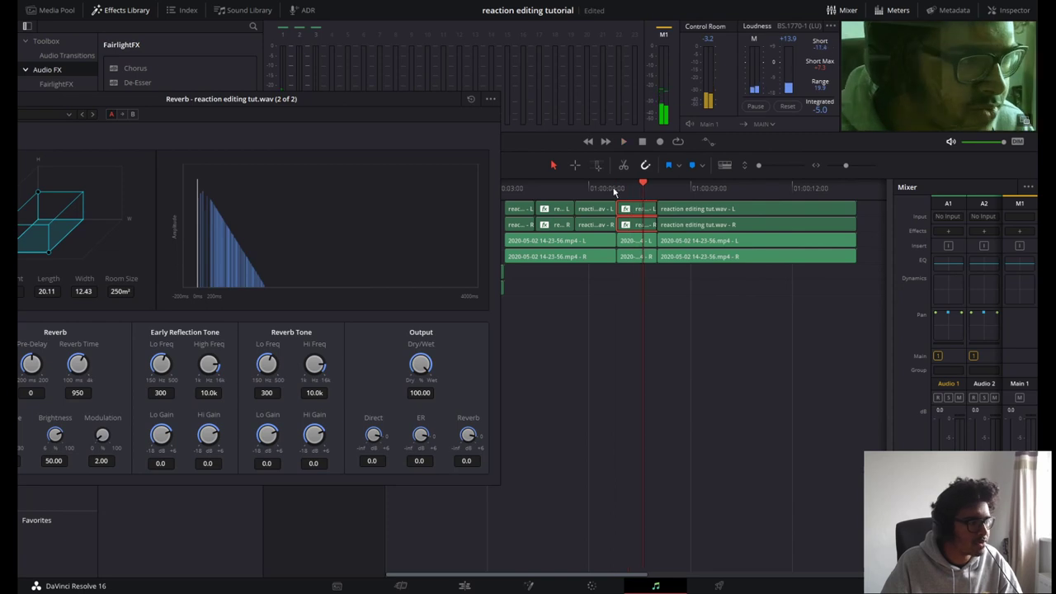
pyautogui.moveTo(215, 105); pyautogui.dragTo(290, 101)
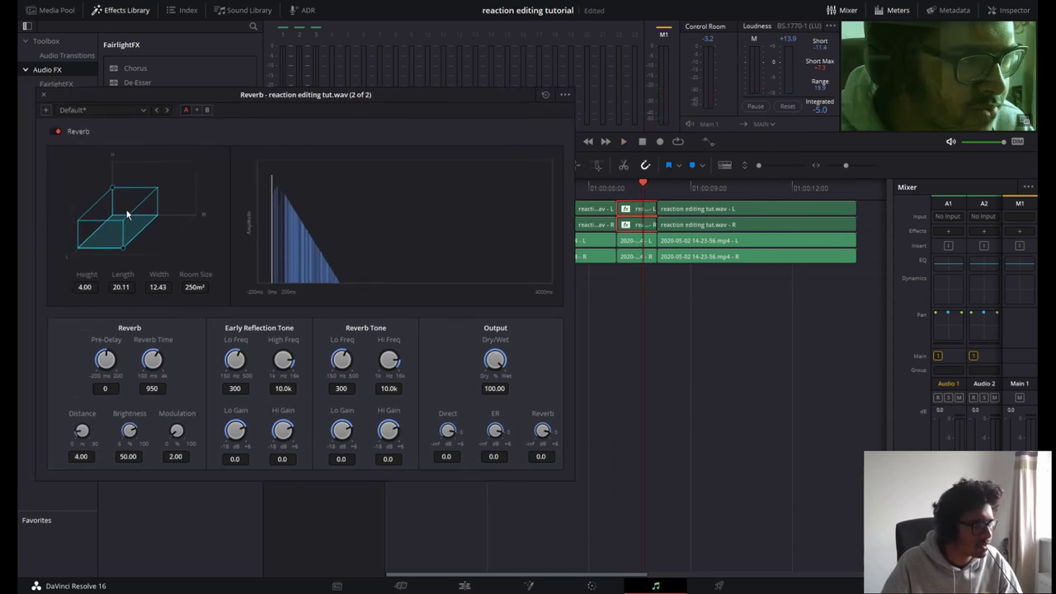
pyautogui.click(601, 192)
pyautogui.press('space')
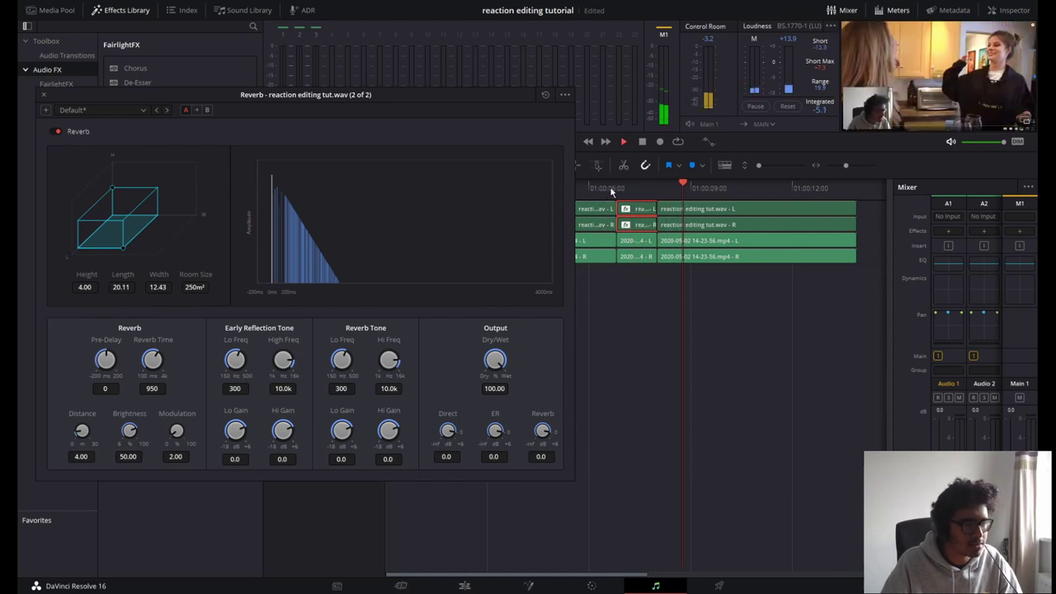
pyautogui.click(620, 188)
pyautogui.press('space')
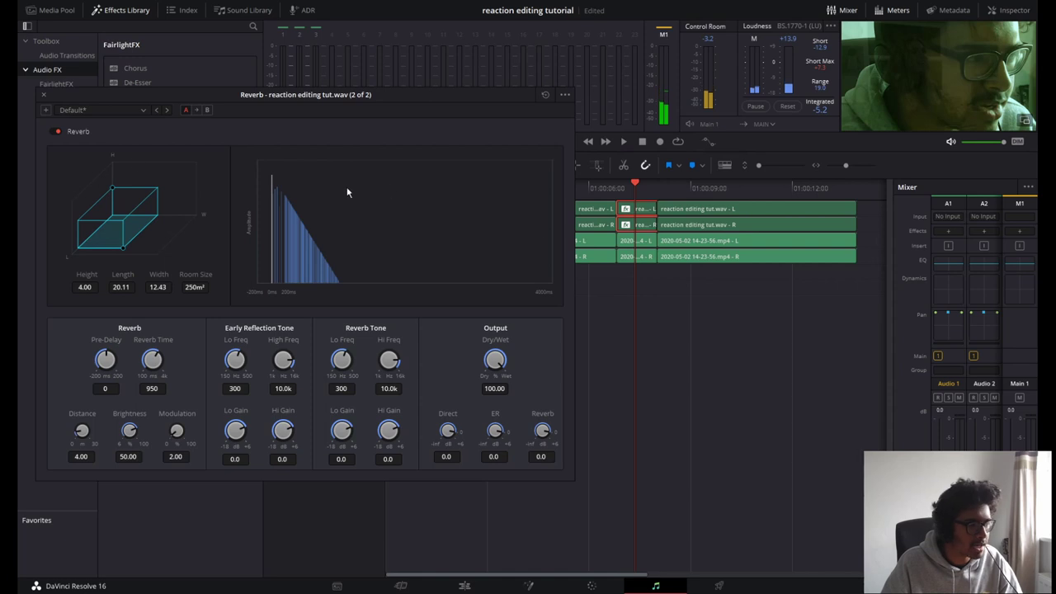
pyautogui.click(44, 97)
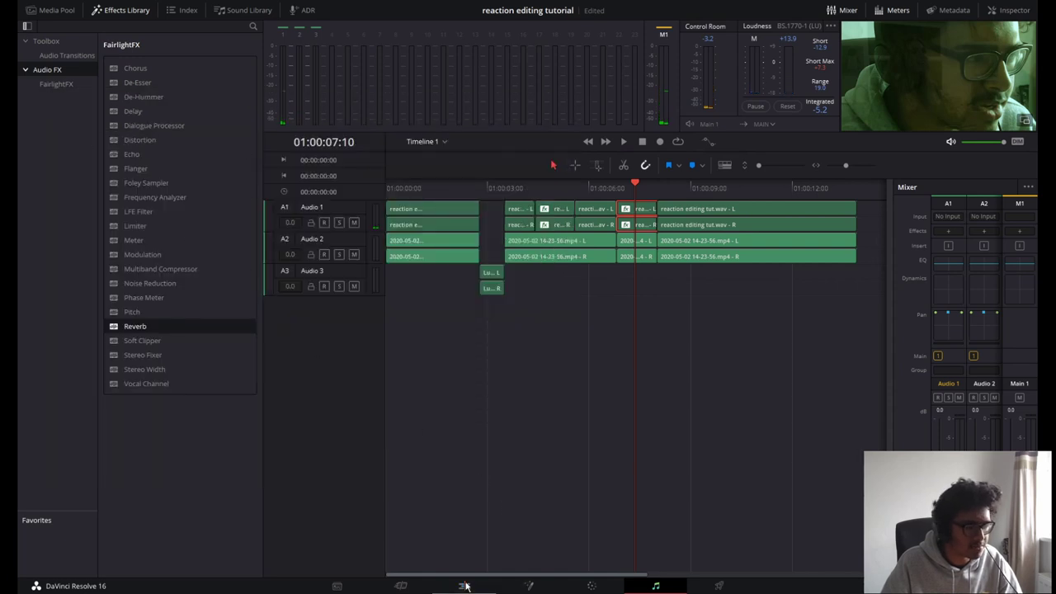
# Step: Return to the Edit page and play back the sequence from just before the green shaking webcam segment
pyautogui.click(464, 583)
pyautogui.click(691, 350)
pyautogui.press('space')
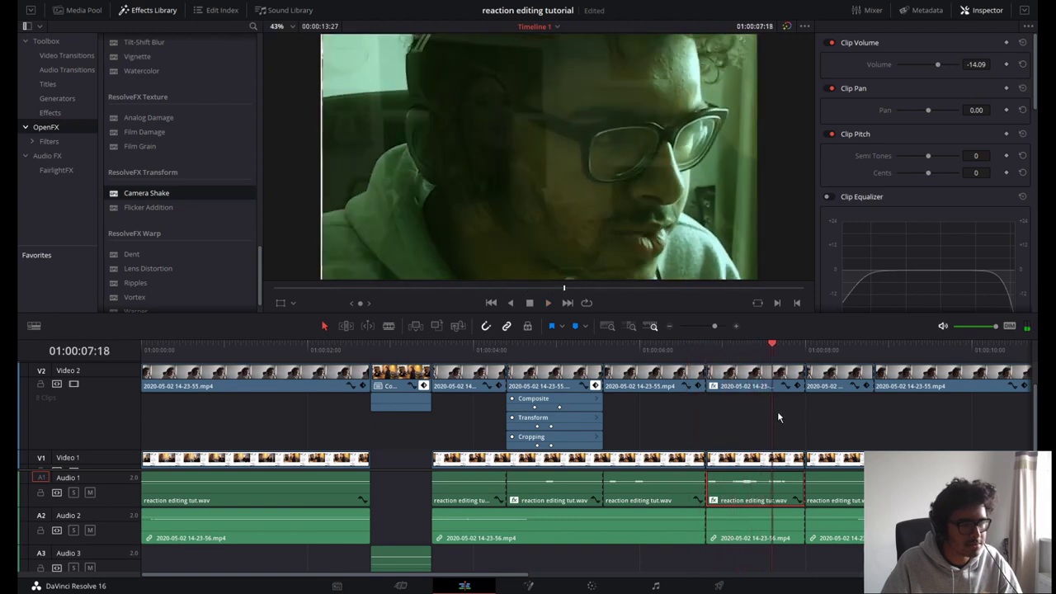
# Step: Lower the distorted Audio 1 segment's clip volume to -19.74 and play back the sequence to check it
pyautogui.moveTo(937, 68); pyautogui.dragTo(930, 66)
pyautogui.click(691, 351)
pyautogui.press('space')
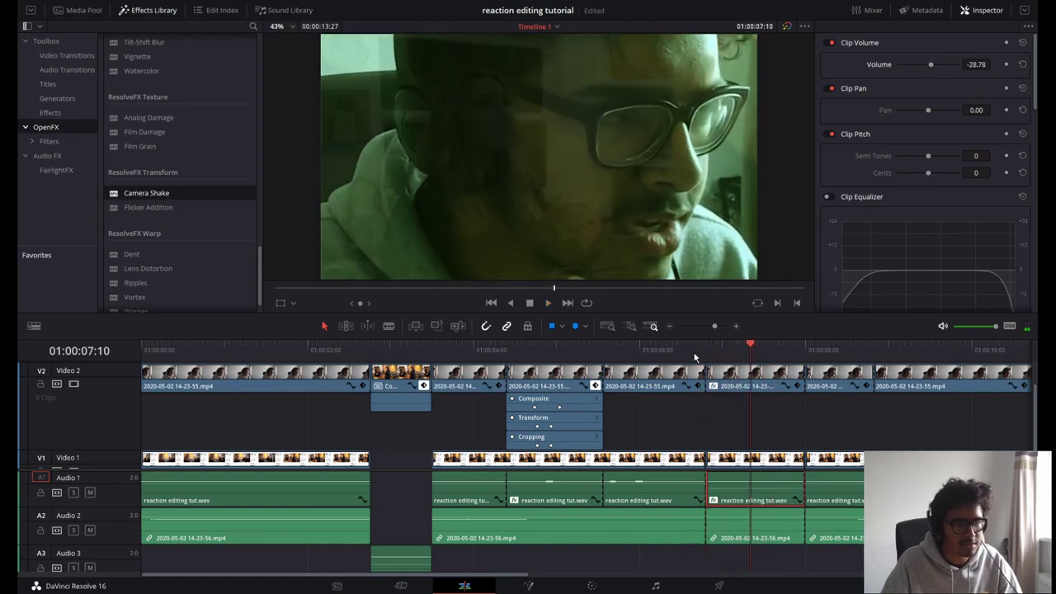
pyautogui.moveTo(931, 68); pyautogui.dragTo(934, 66)
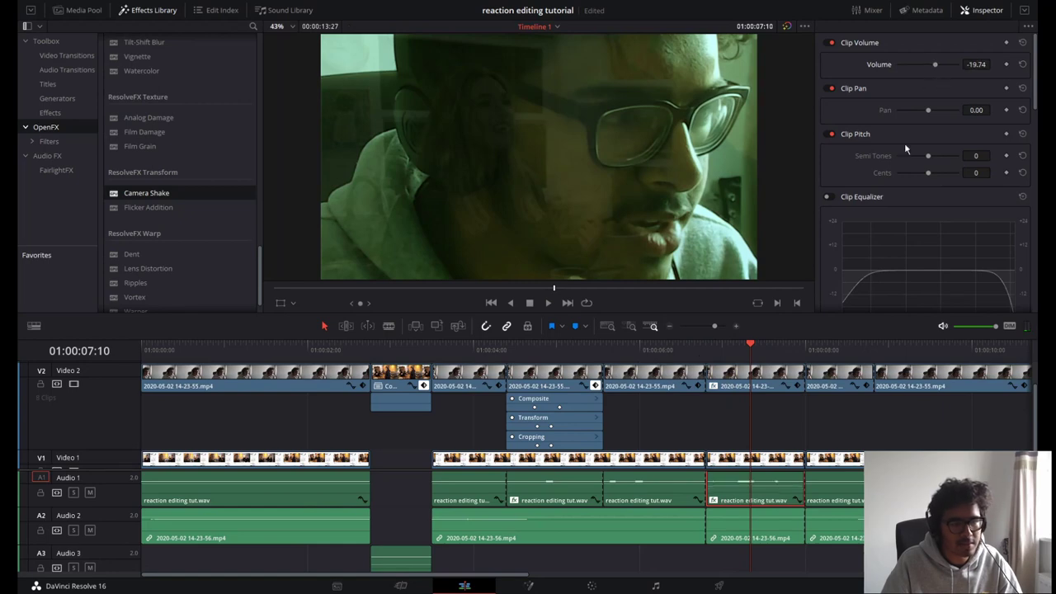
pyautogui.press('space')
pyautogui.click(506, 353)
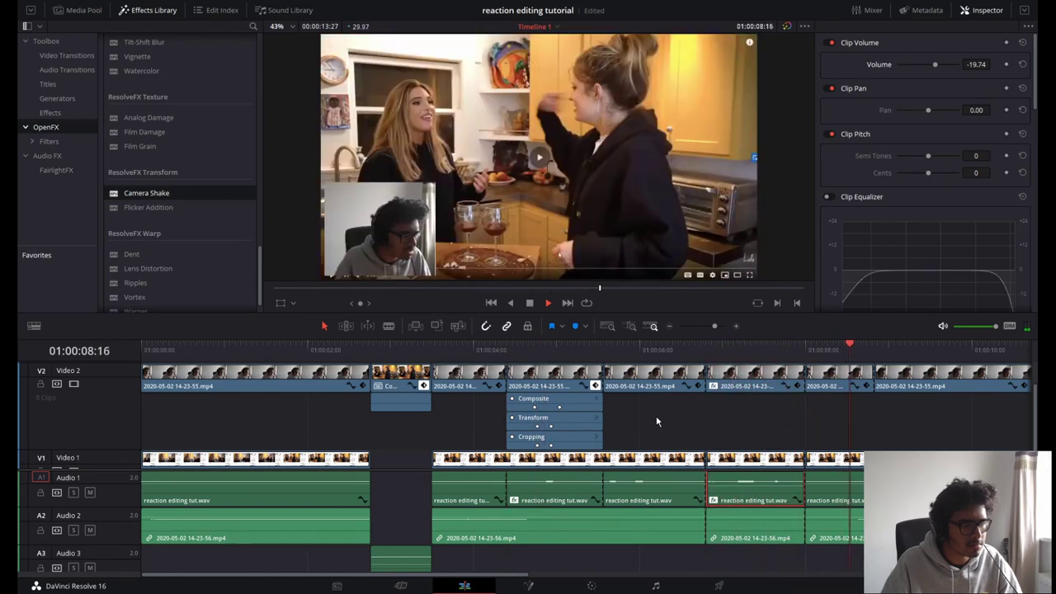
pyautogui.press('space')
# Step: Ripple delete the segments between 01:00:08:00 and 01:00:08:25 across all tracks
pyautogui.click(887, 347)
pyautogui.moveTo(887, 347); pyautogui.dragTo(878, 345)
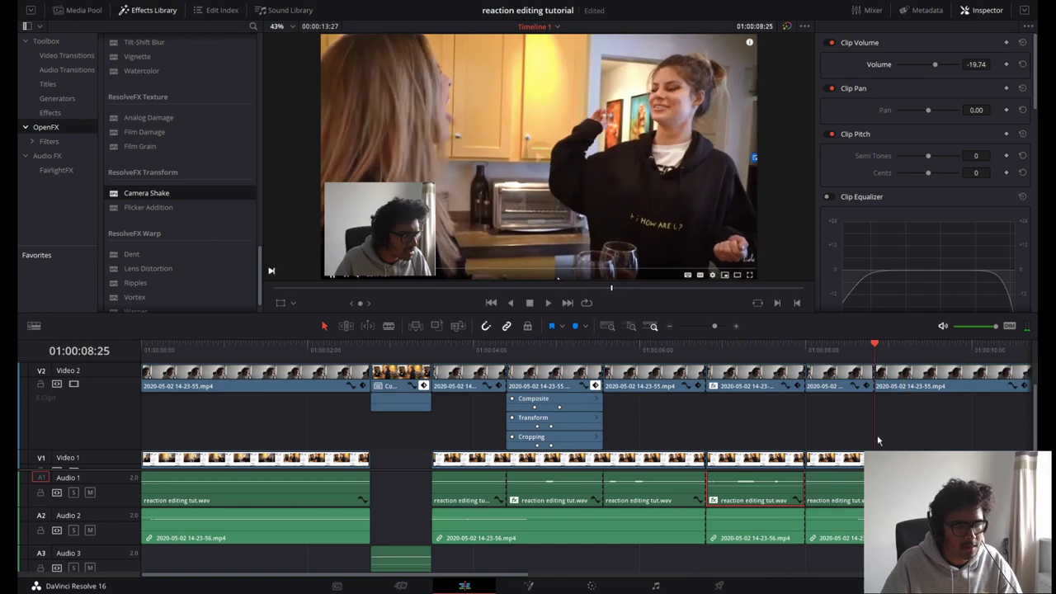
pyautogui.click(891, 430)
pyautogui.click(804, 347)
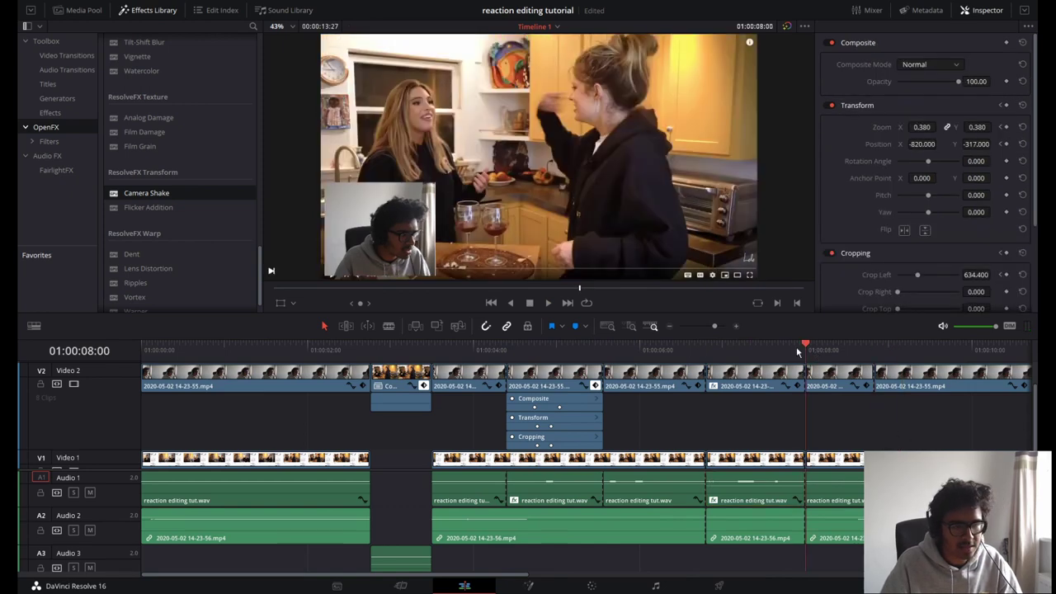
pyautogui.moveTo(806, 346); pyautogui.dragTo(874, 348)
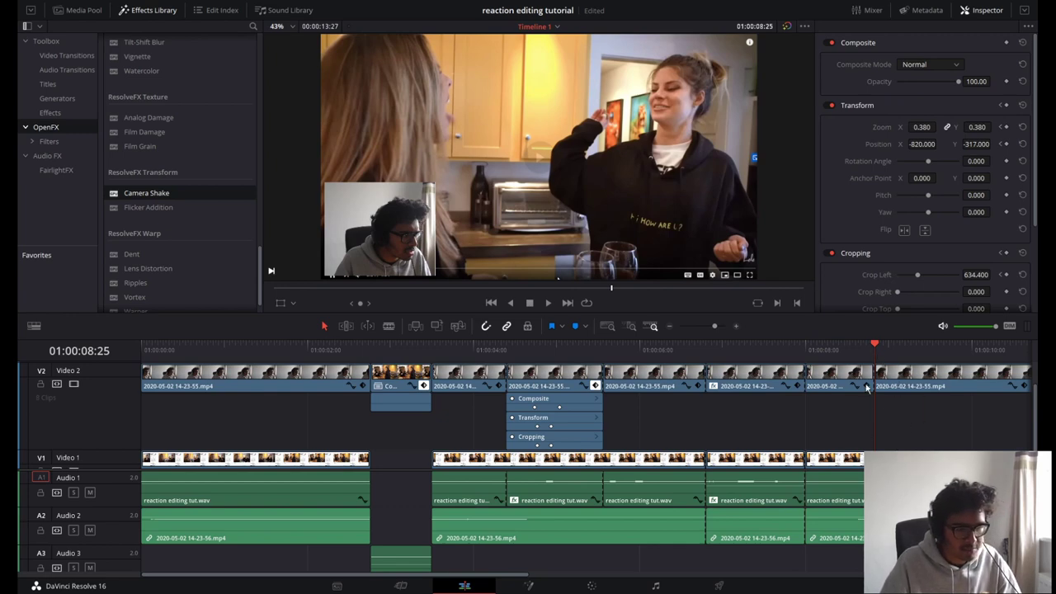
pyautogui.moveTo(841, 559); pyautogui.dragTo(827, 372)
pyautogui.press('Delete')
# Step: Play back the footage across the cut and on into the final clips
pyautogui.click(775, 354)
pyautogui.press('space')
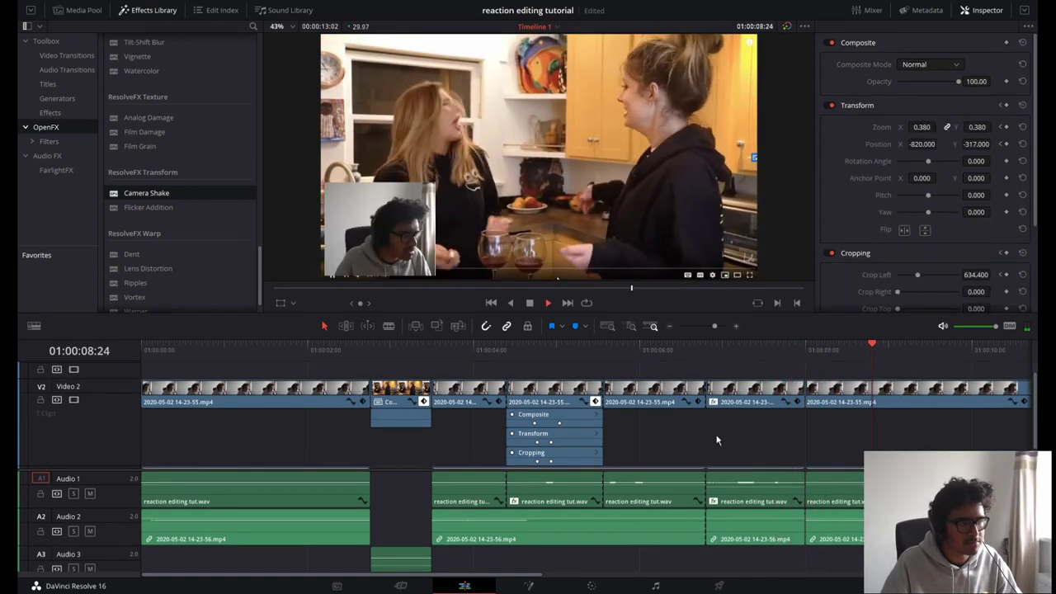
pyautogui.hotkey('ctrl', '-')
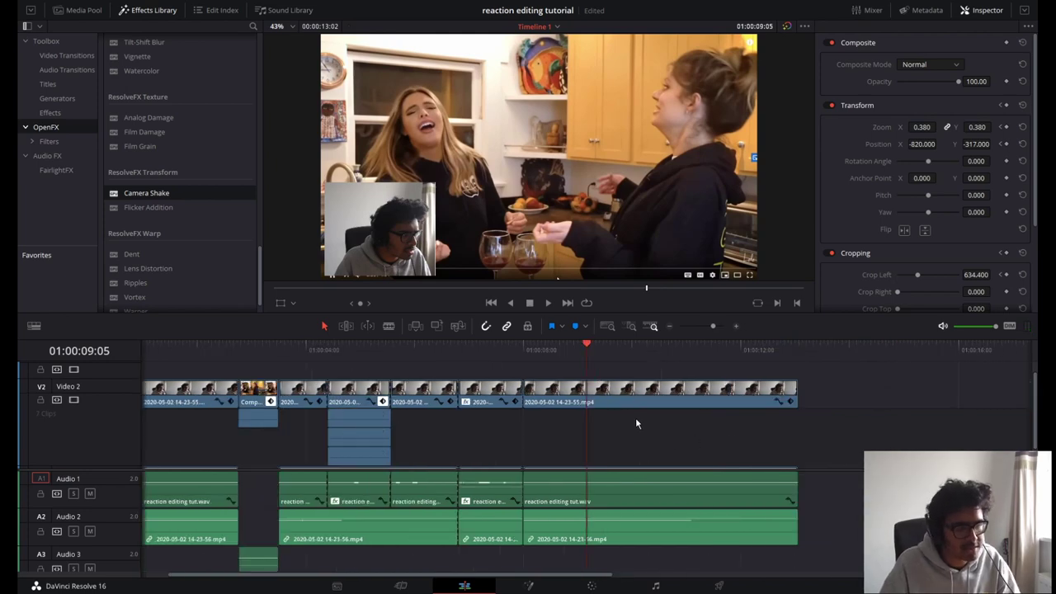
pyautogui.moveTo(577, 347); pyautogui.dragTo(524, 346)
pyautogui.press('space')
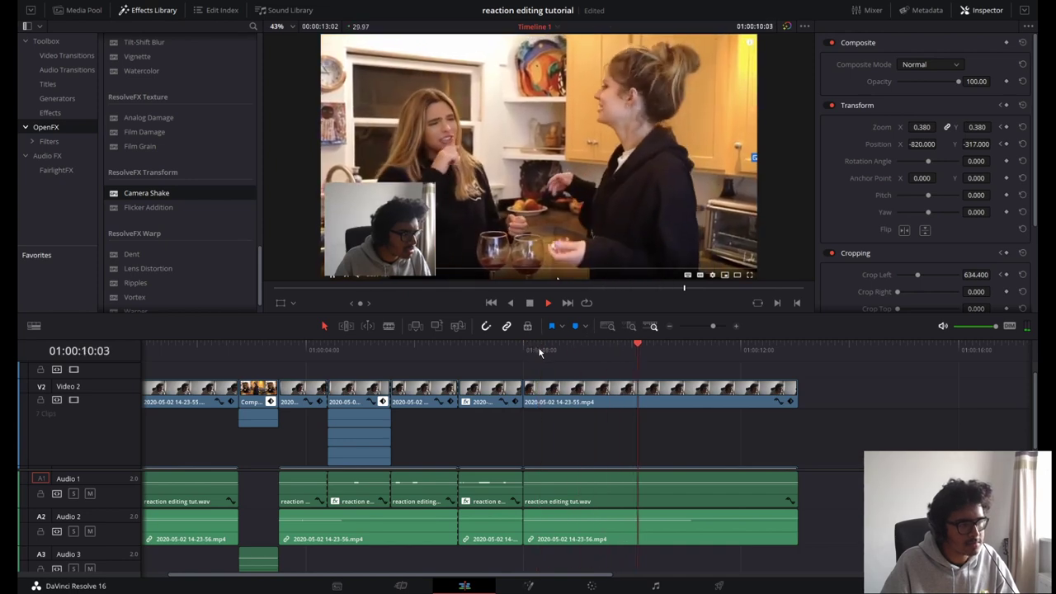
pyautogui.press('space')
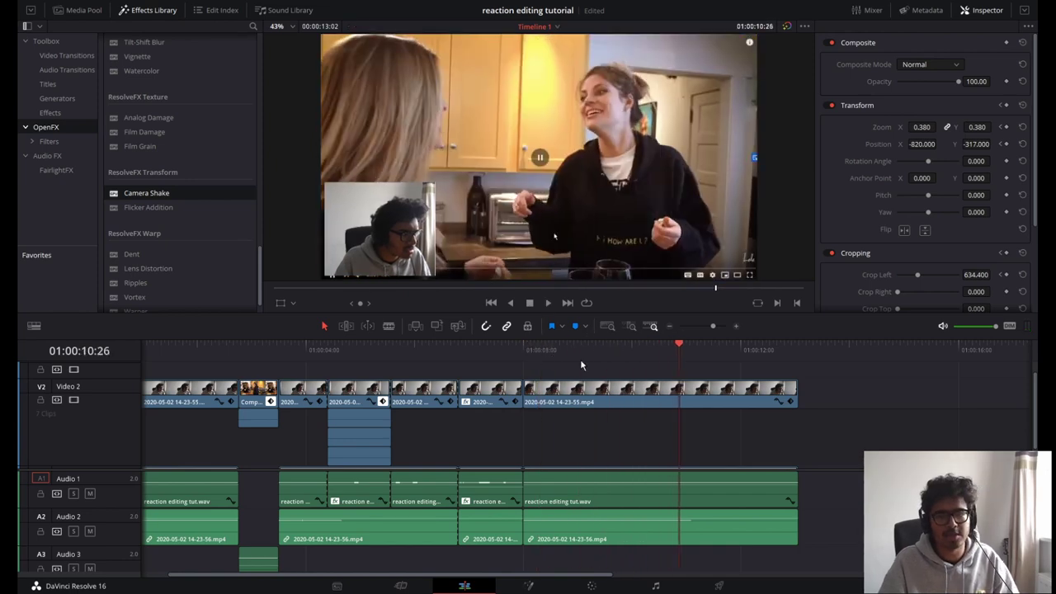
# Step: Split the last Video 2 webcam clip at 01:00:08:23 and trim the start of the part after it by 02:29
pyautogui.click(531, 354)
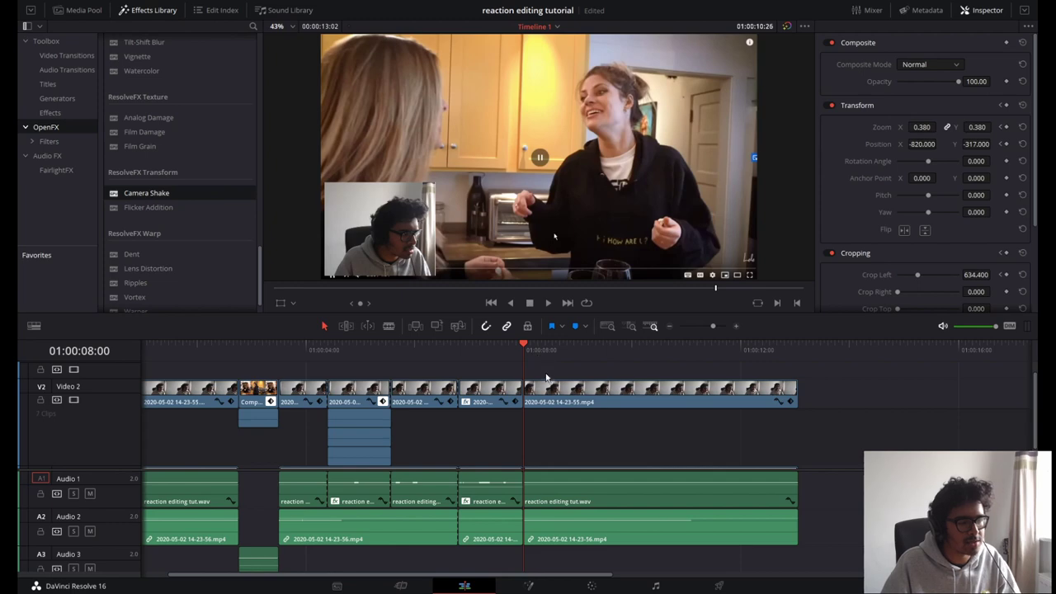
pyautogui.press('space')
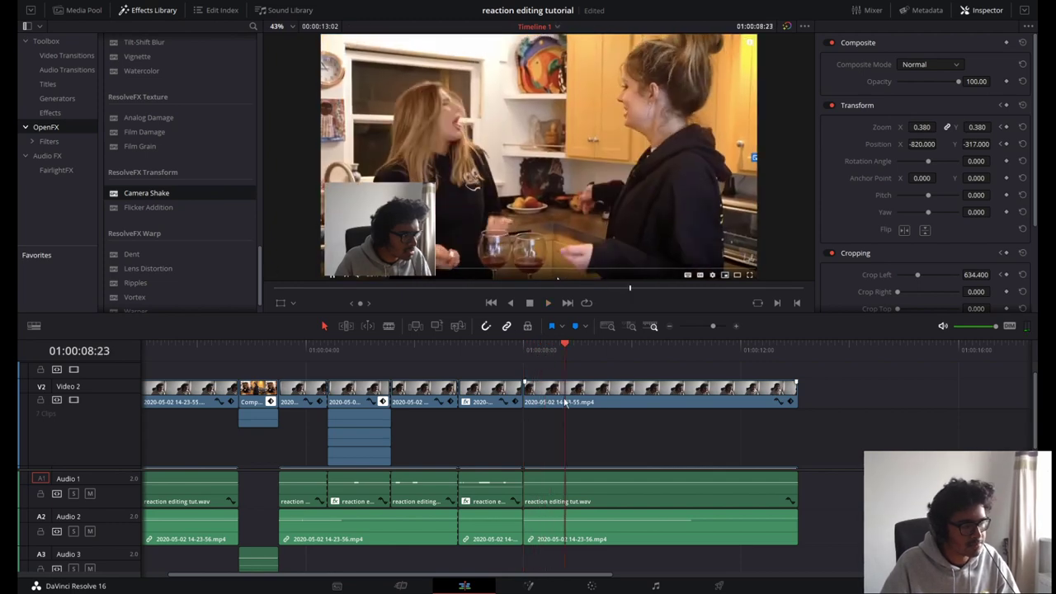
pyautogui.click(568, 401)
pyautogui.hotkey('ctrl', 'b')
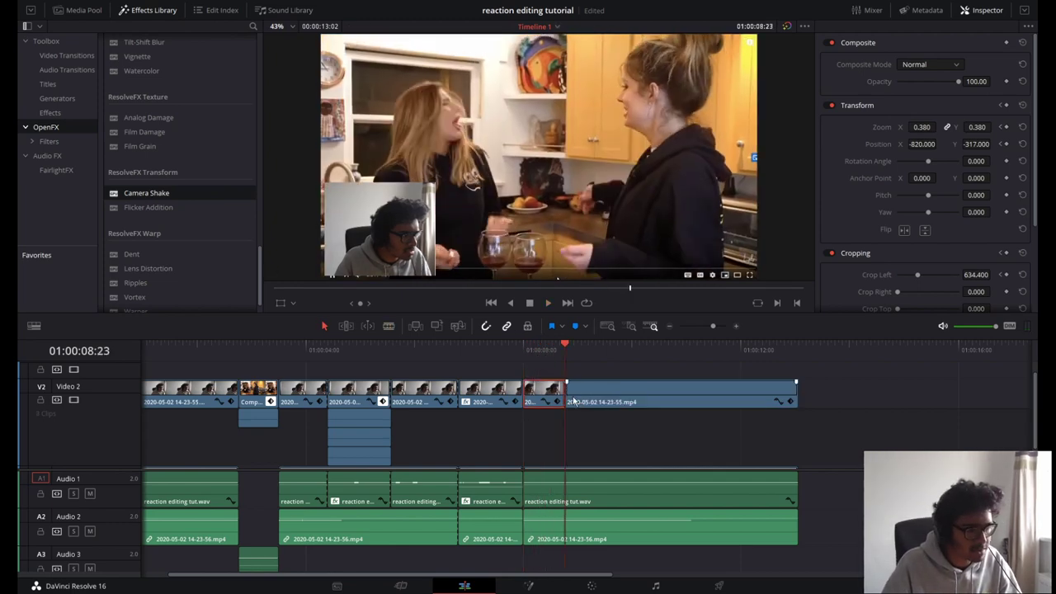
pyautogui.moveTo(635, 390); pyautogui.dragTo(729, 392)
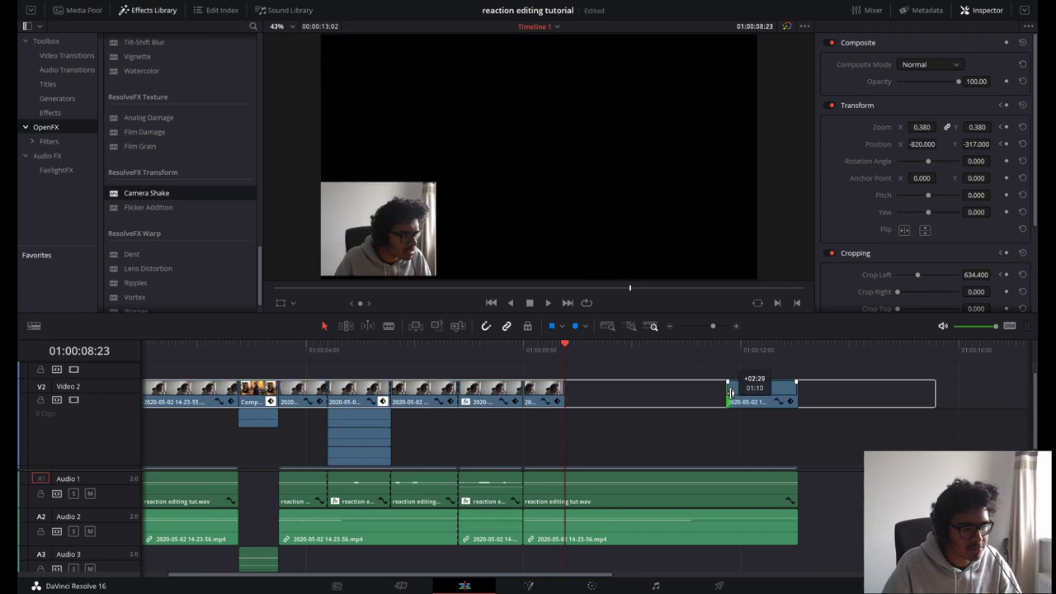
# Step: Add Zoom and Position keyframes to the last Video 1 clip at 01:00:09:15
pyautogui.click(632, 390)
pyautogui.press('space')
pyautogui.press('space')
pyautogui.click(570, 347)
pyautogui.press('space')
pyautogui.click(608, 352)
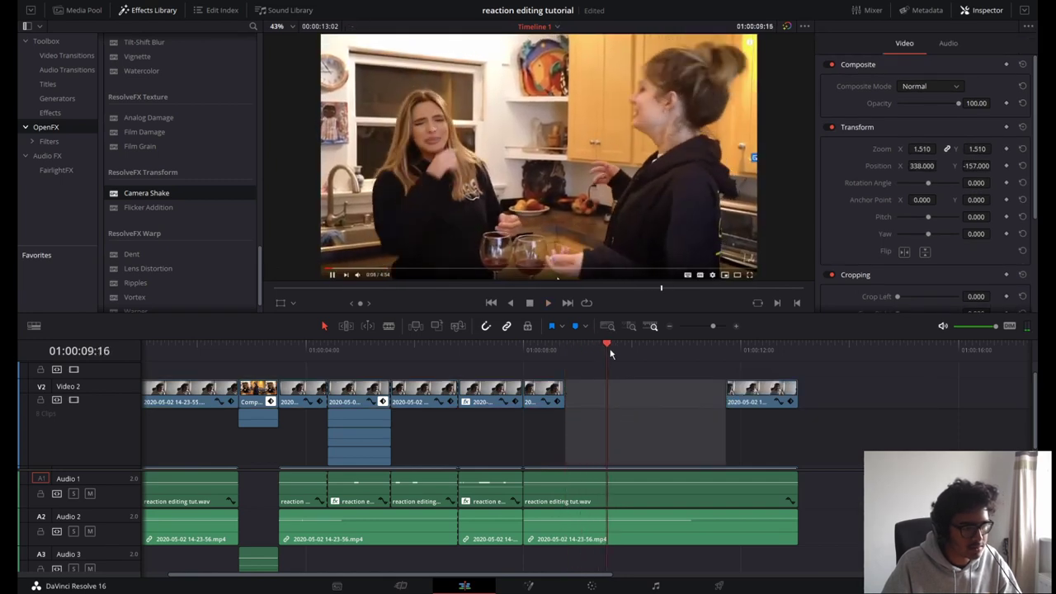
pyautogui.press('Left')
pyautogui.scroll(-1, 715, 429)
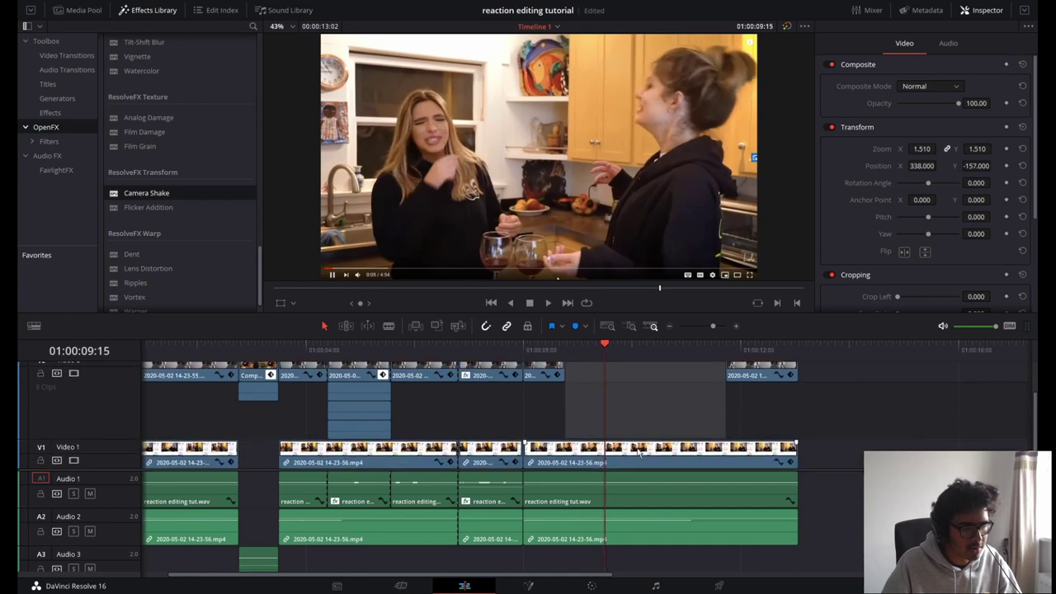
pyautogui.click(633, 452)
pyautogui.click(1006, 148)
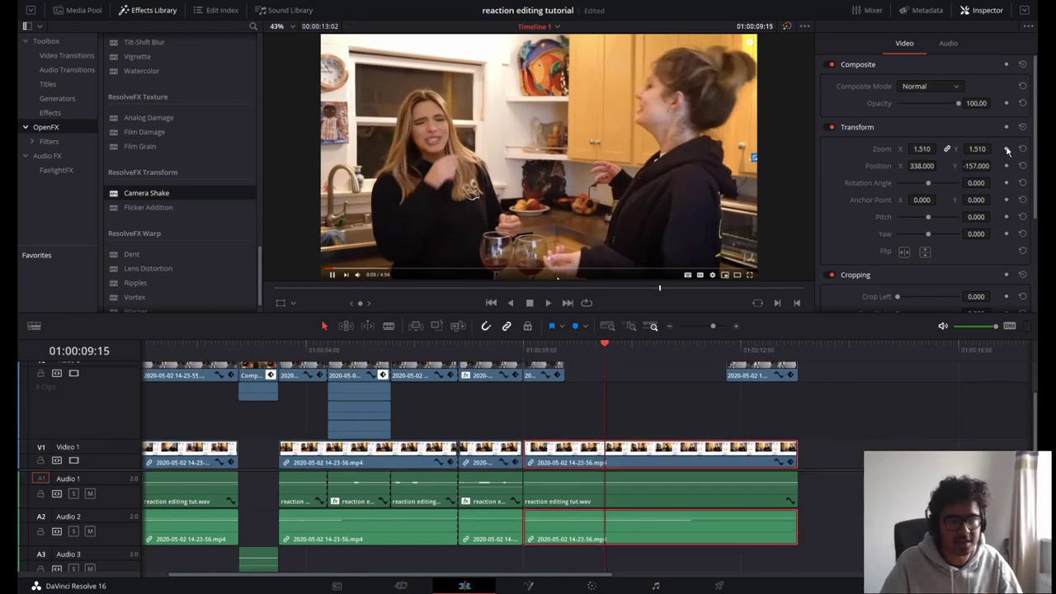
pyautogui.click(1006, 165)
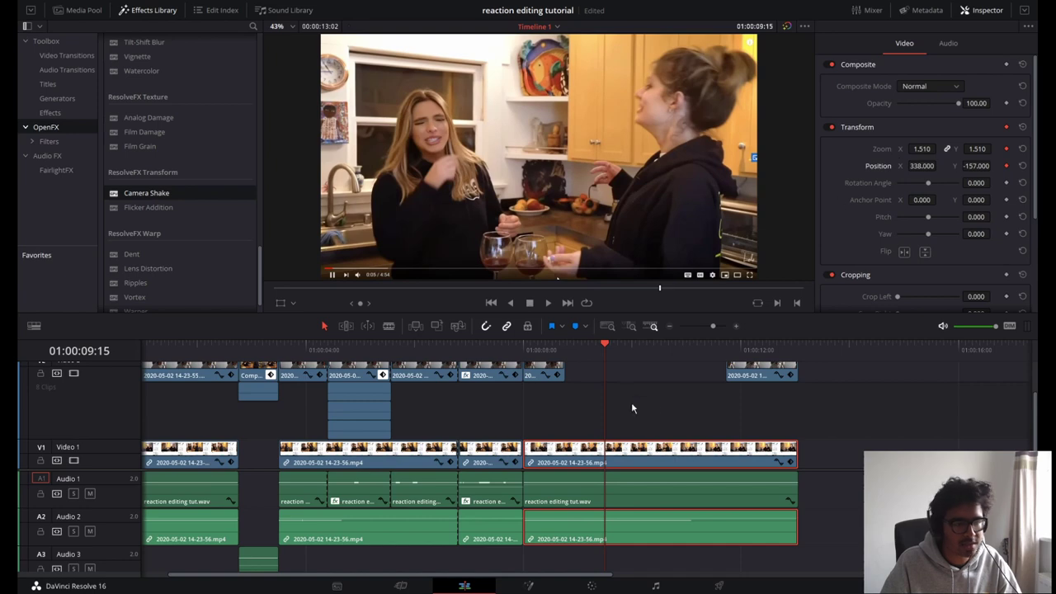
# Step: A few frames further on, set the Video 1 clip's zoom to 2.200 and position to 775, -305, and play it
pyautogui.press('Right')
pyautogui.press('Right')
pyautogui.press('Right')
pyautogui.moveTo(910, 149); pyautogui.dragTo(855, 242)
pyautogui.press('space')
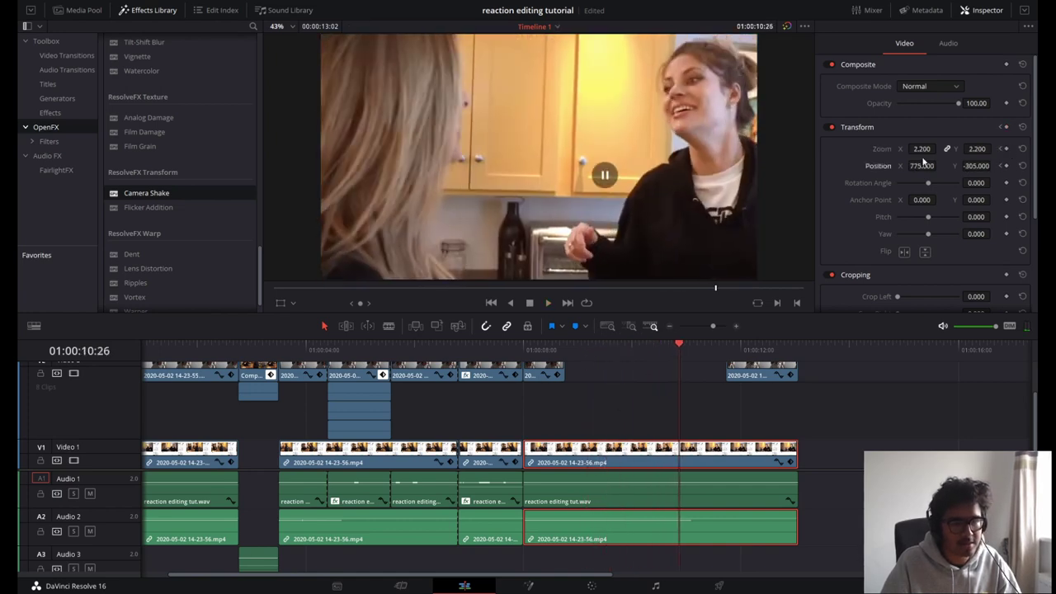
# Step: At 01:00:10:26, set the Video 1 clip's zoom to 1.700 and position to 498, -203, and play back the zoom animation
pyautogui.moveTo(922, 149); pyautogui.dragTo(582, 276)
pyautogui.moveTo(966, 167); pyautogui.dragTo(1041, 167)
pyautogui.click(628, 349)
pyautogui.press('space')
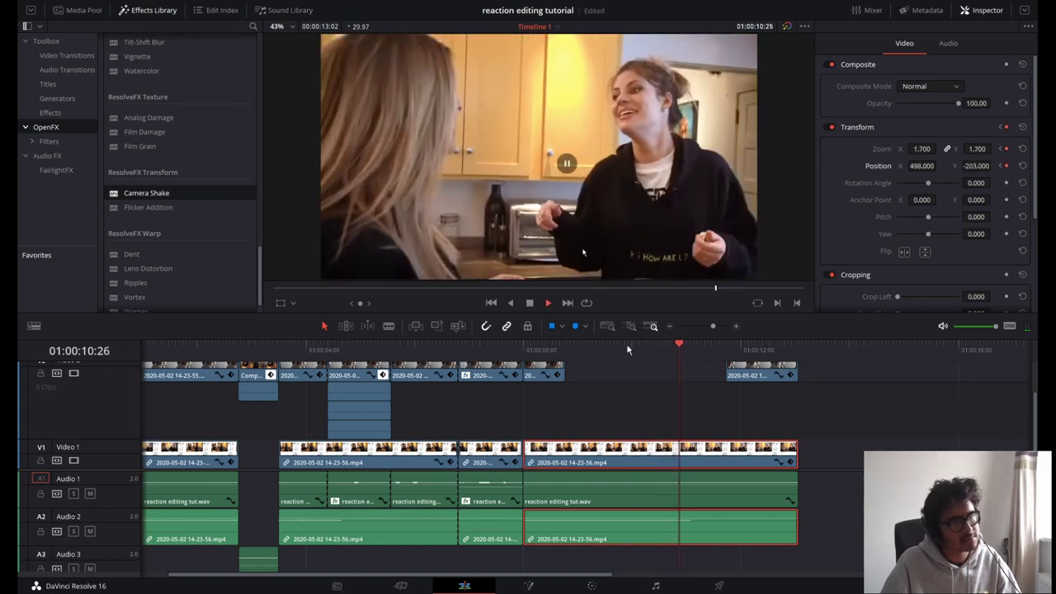
pyautogui.click(594, 350)
pyautogui.press('space')
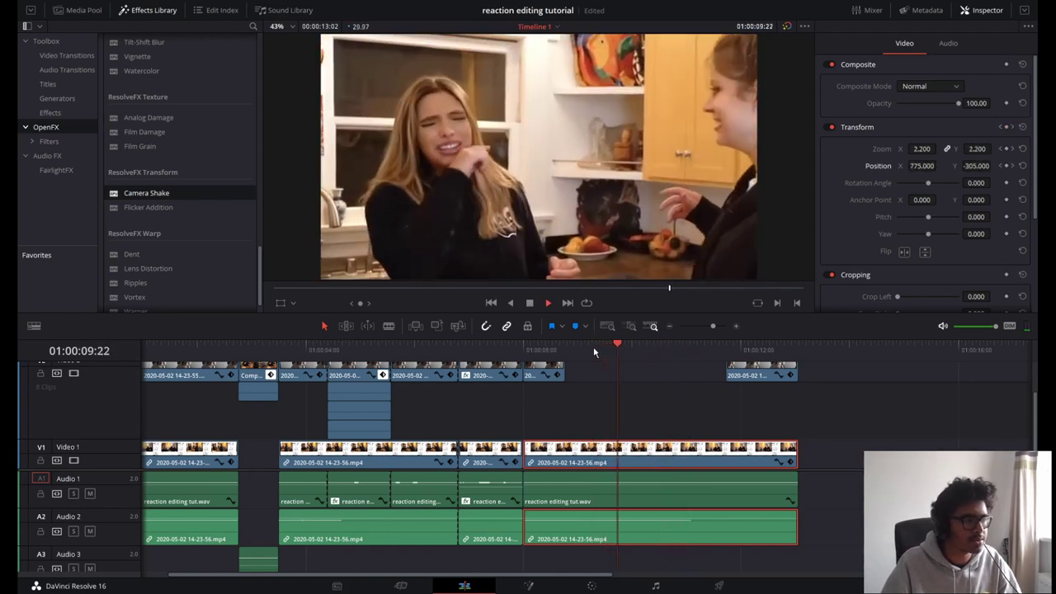
pyautogui.press('space')
# Step: Split the linked Video 1 and Audio 2 clip at 01:00:09:15 and 01:00:10:21
pyautogui.press('b')
pyautogui.click(617, 521)
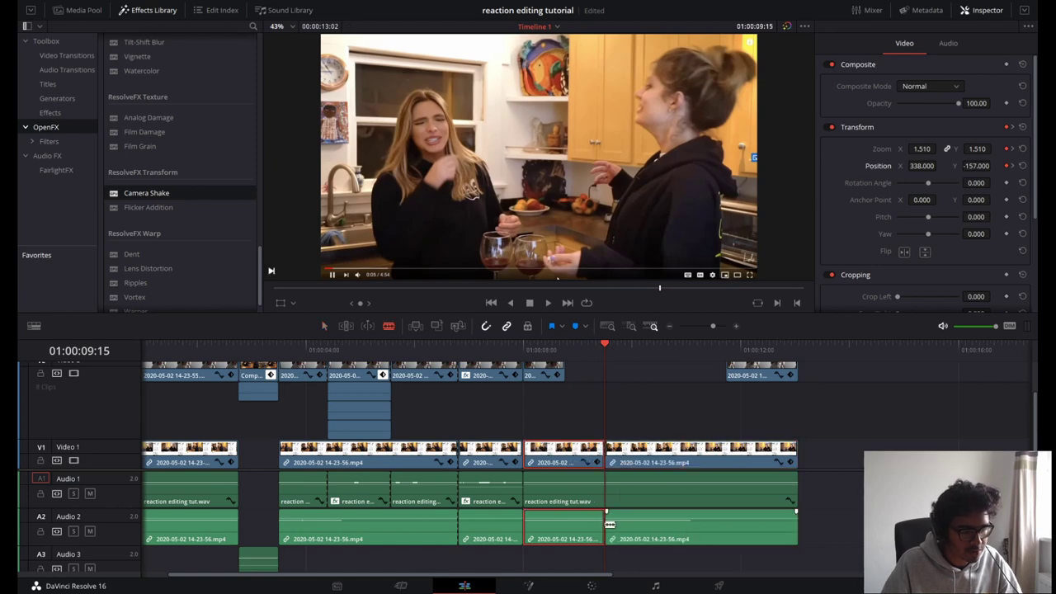
pyautogui.press('space')
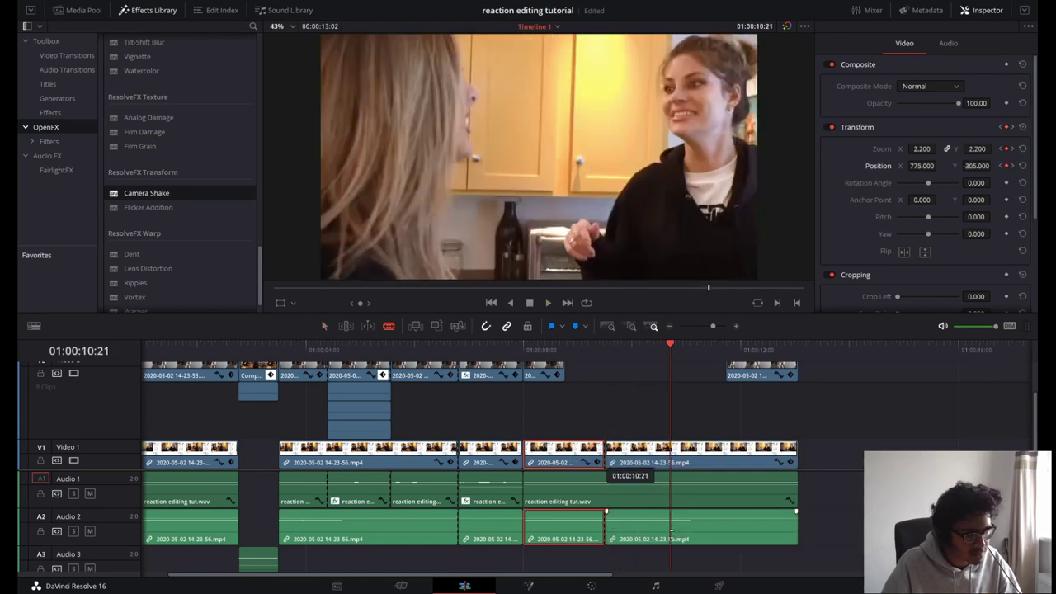
pyautogui.click(671, 530)
pyautogui.press('a')
# Step: Apply the Distortion effect on the Fairlight page to the Audio 2 segment between the two new cuts
pyautogui.click(635, 536)
pyautogui.click(628, 352)
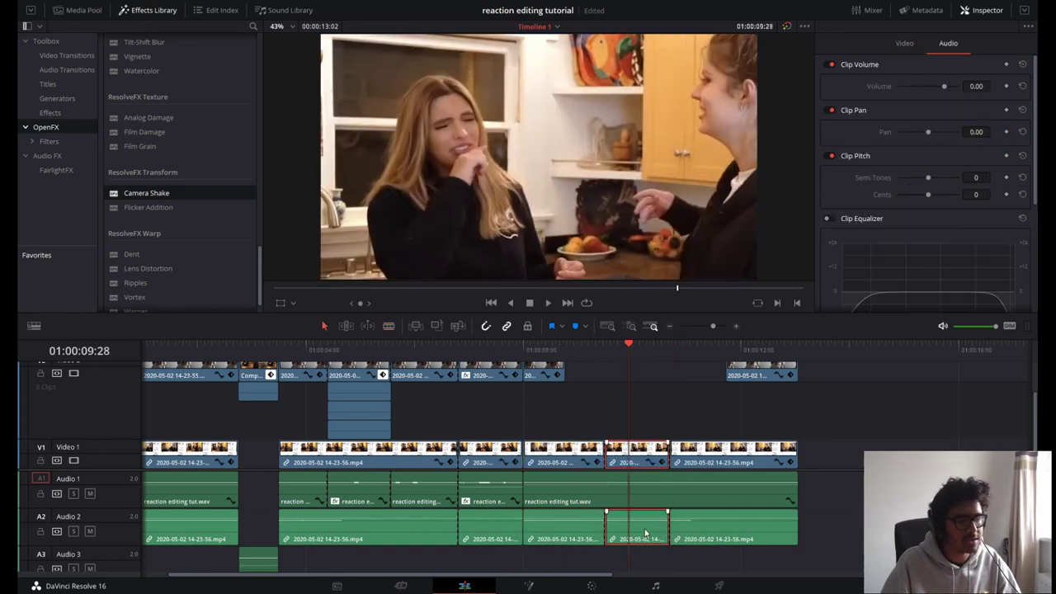
pyautogui.click(655, 585)
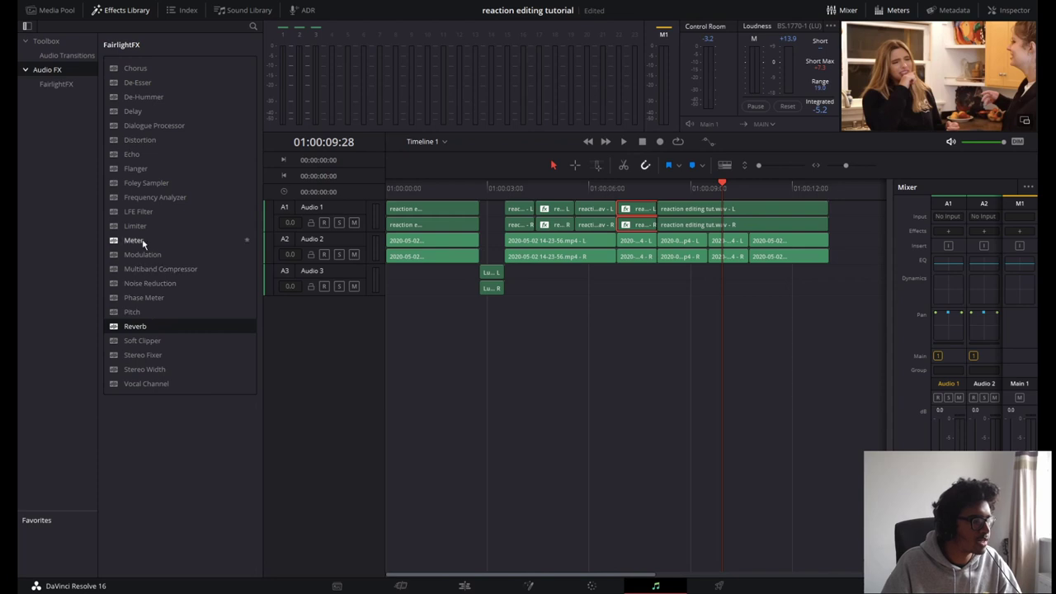
pyautogui.moveTo(158, 140); pyautogui.dragTo(730, 247)
pyautogui.moveTo(445, 101); pyautogui.dragTo(88, 107)
# Step: Choose the square-shaped distortion mode, set the output level to -5.5, and listen to the segment
pyautogui.click(182, 335)
pyautogui.click(693, 188)
pyautogui.press('space')
pyautogui.click(730, 247)
pyautogui.moveTo(256, 454); pyautogui.dragTo(263, 427)
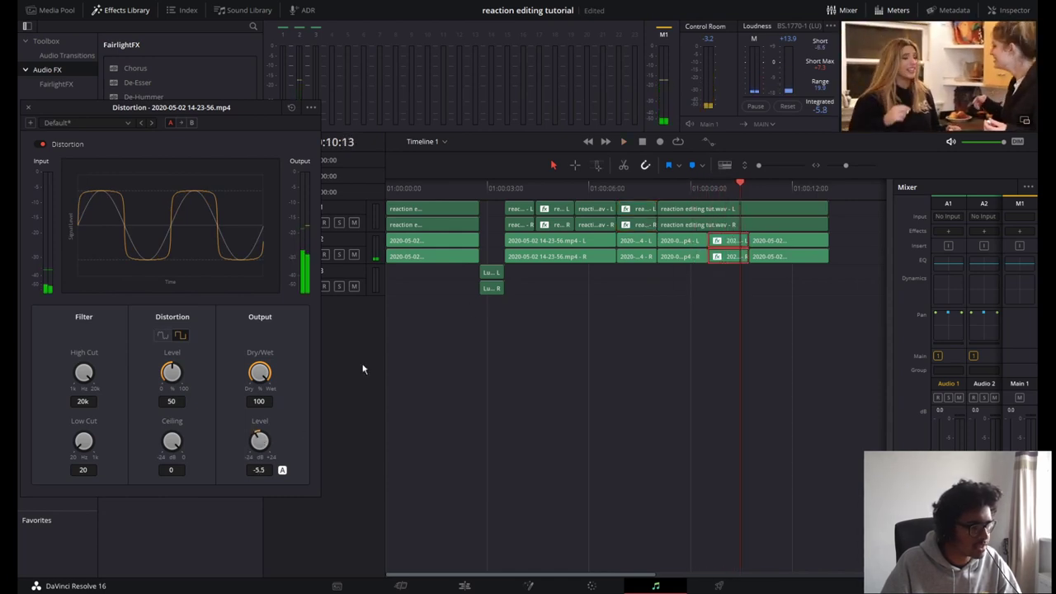
pyautogui.press('space')
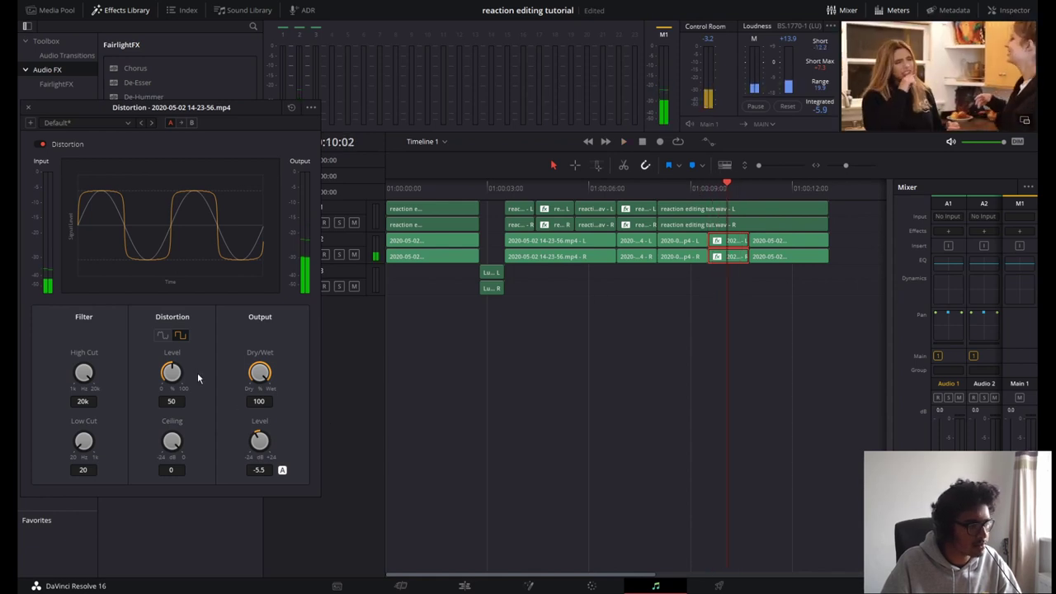
# Step: Set the Distortion's high cut to 7.73k, low cut 66, level 84.6, ceiling -24 and dry/wet 42.3, and play it back
pyautogui.moveTo(89, 376); pyautogui.dragTo(48, 319)
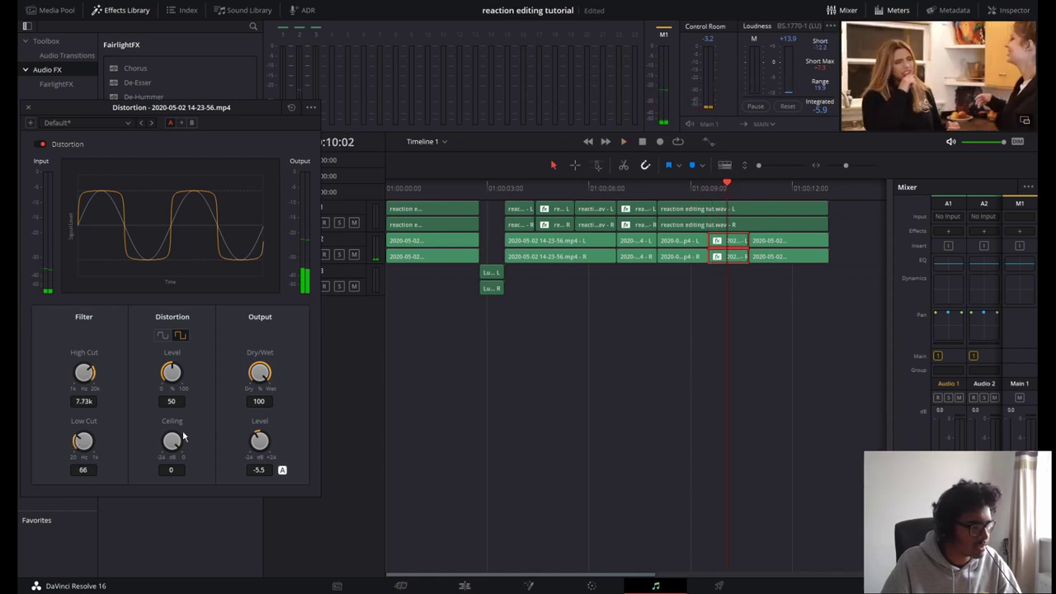
pyautogui.moveTo(179, 442); pyautogui.dragTo(174, 443)
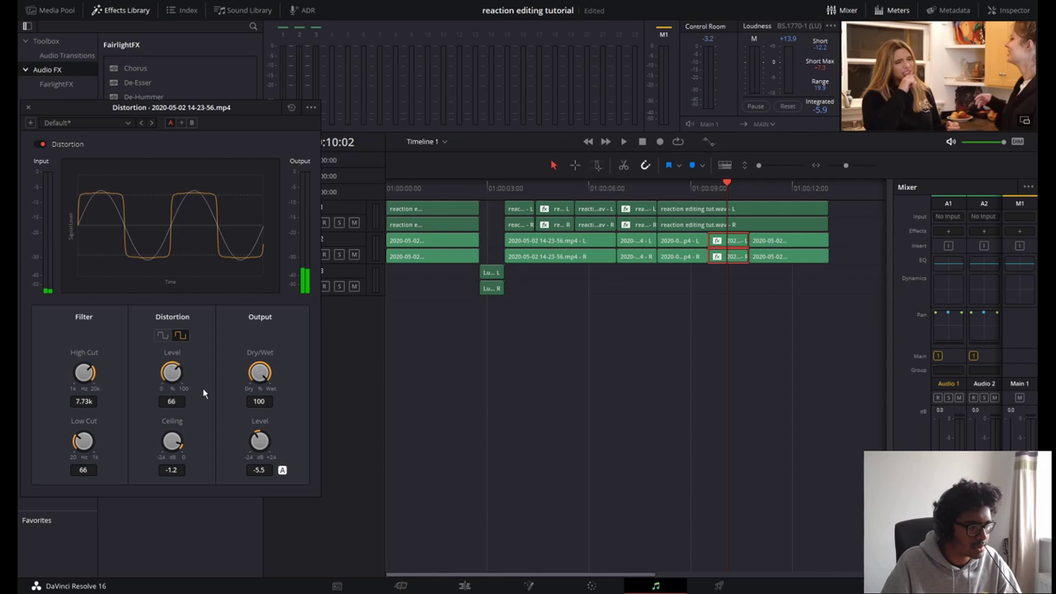
pyautogui.click(727, 190)
pyautogui.moveTo(261, 372); pyautogui.dragTo(259, 344)
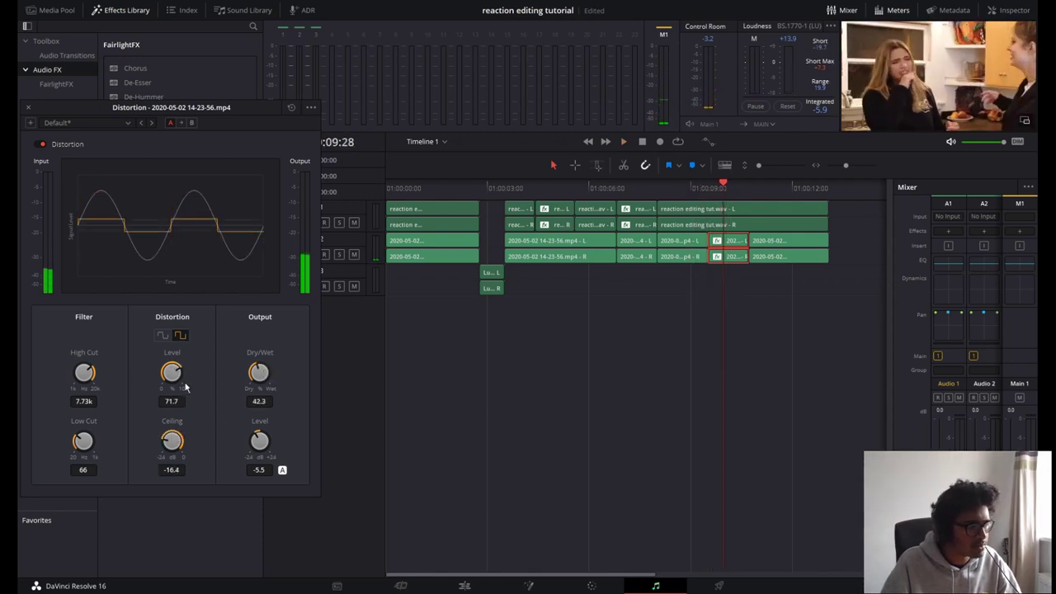
pyautogui.click(694, 191)
pyautogui.press('space')
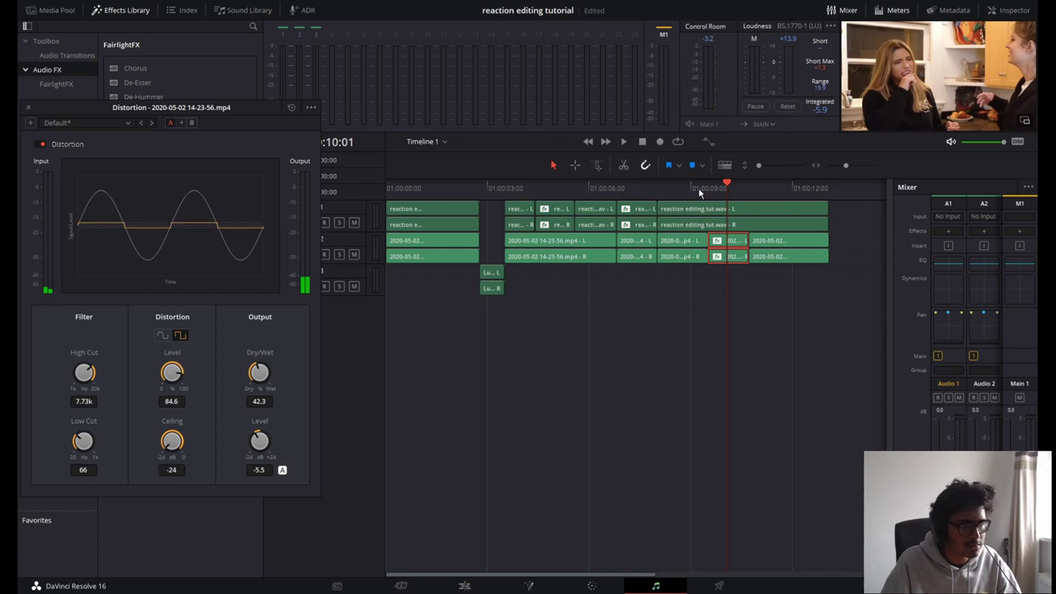
# Step: Set the Distortion's high cut to 4.65k, play back the segment and close the effect settings
pyautogui.press('space')
pyautogui.click(697, 189)
pyautogui.press('space')
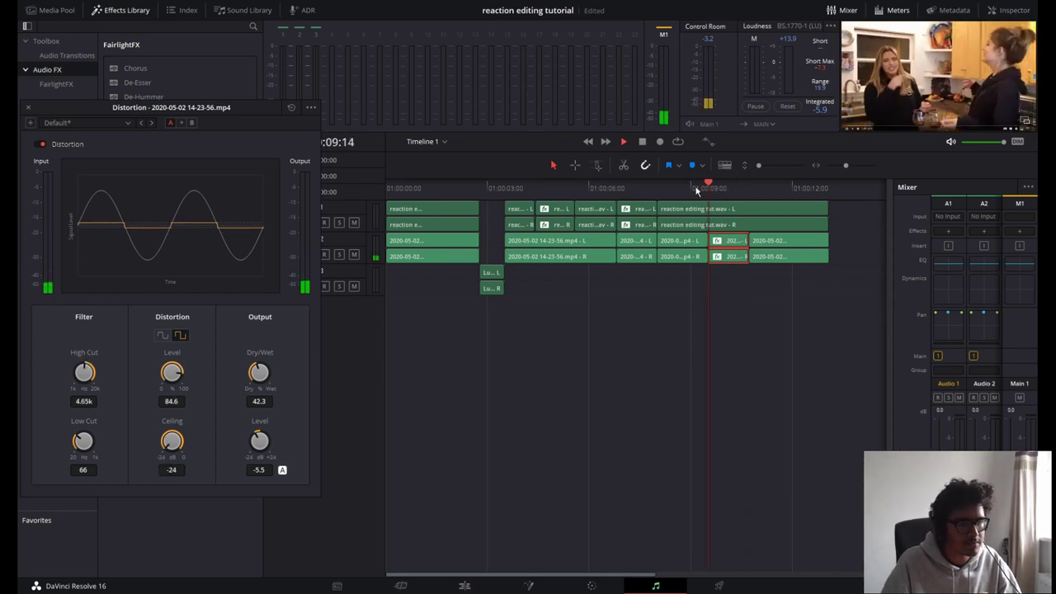
pyautogui.click(30, 109)
# Step: Return to the Edit page and place the playhead at 01:00:09:00, before the zoomed segment
pyautogui.hotkey('shift', '4')
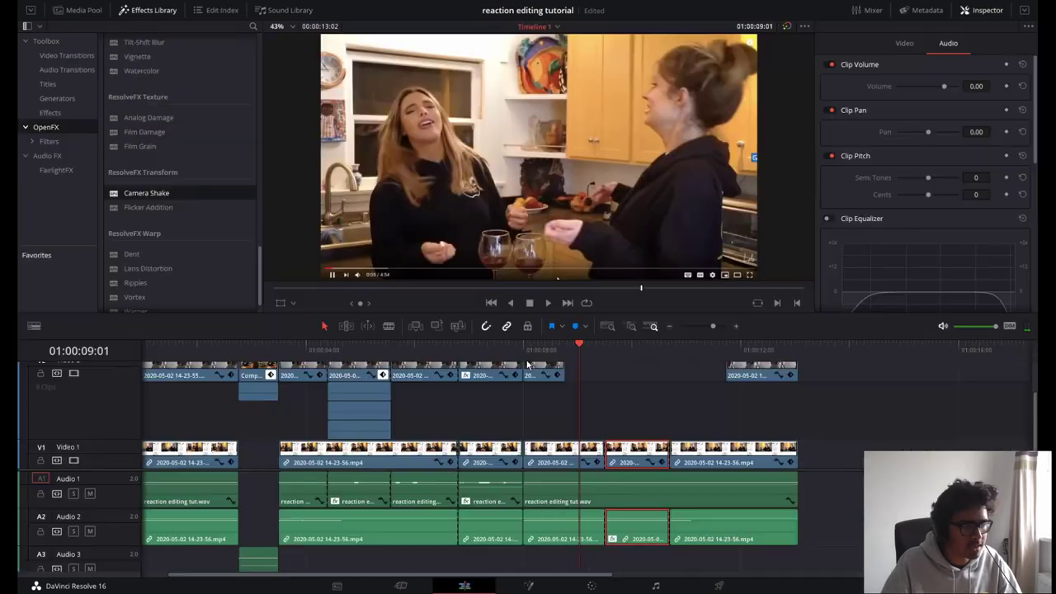
pyautogui.moveTo(1036, 433)
pyautogui.mouseDown()
pyautogui.moveTo(1034, 422)
pyautogui.moveTo(1035, 446)
pyautogui.mouseUp()
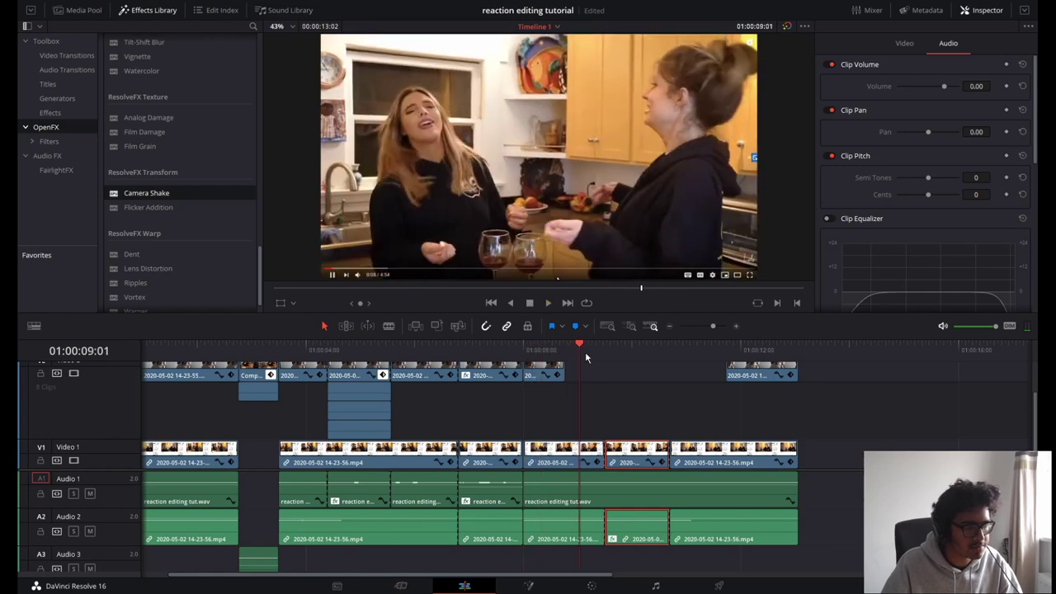
pyautogui.click(578, 349)
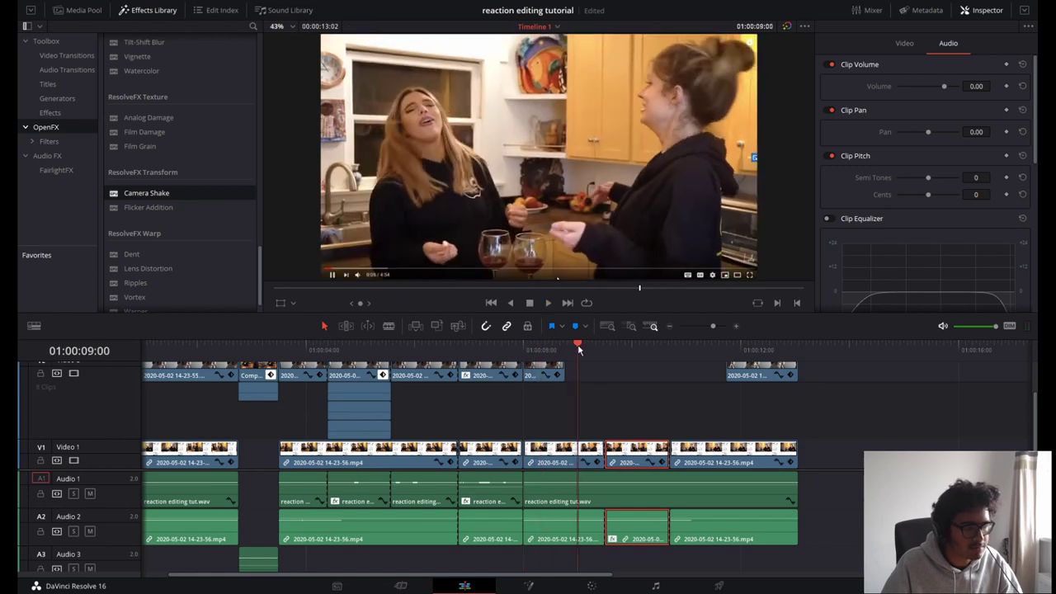
# Step: Add a Text title above the footage at 01:00:09:00 on a new video track and make it read OH
pyautogui.click(48, 84)
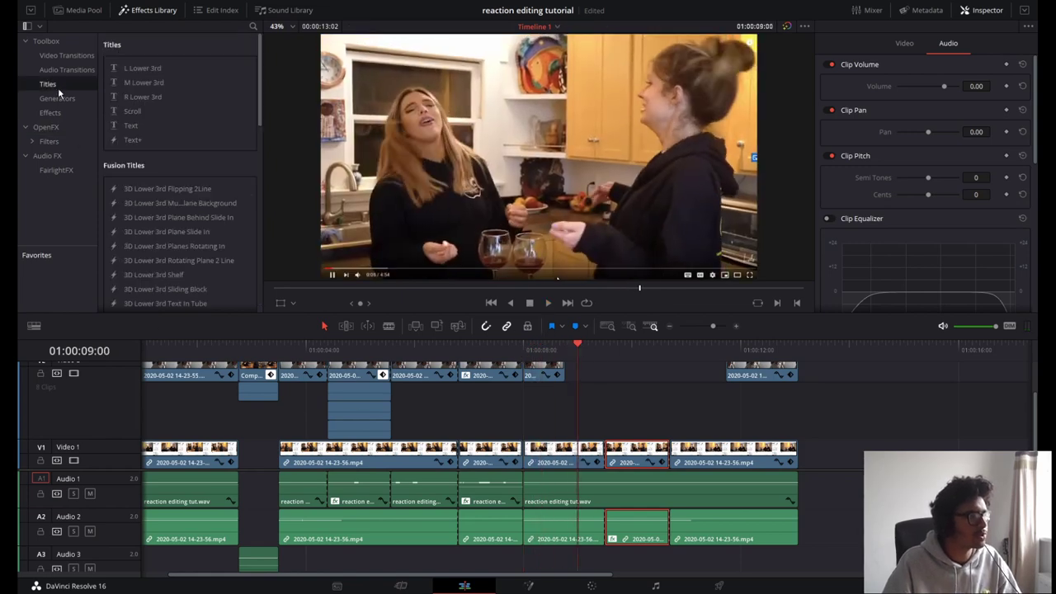
pyautogui.moveTo(157, 123); pyautogui.dragTo(589, 372)
pyautogui.click(619, 373)
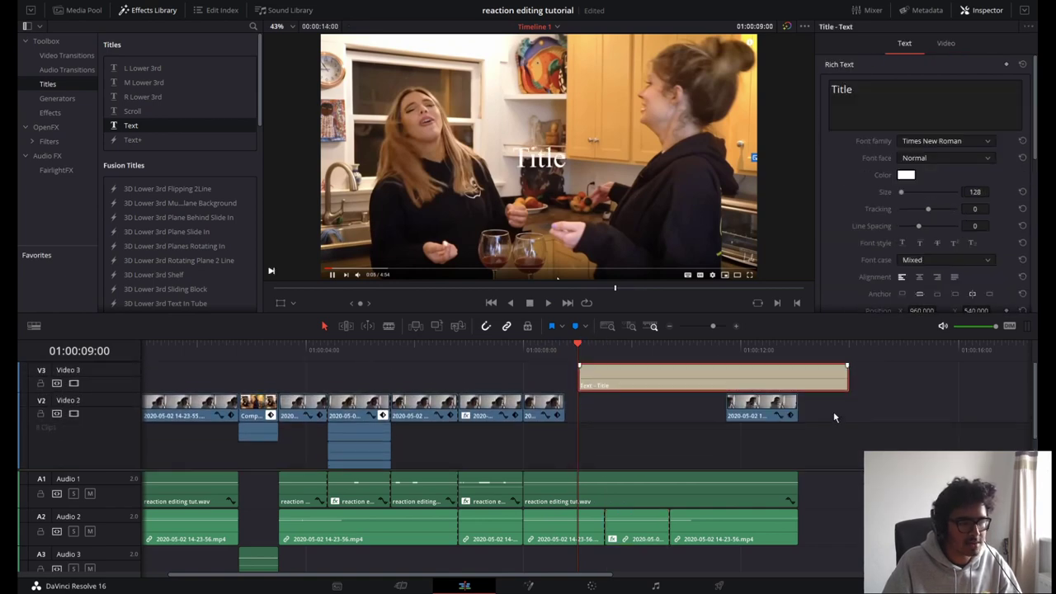
pyautogui.write('OHH')
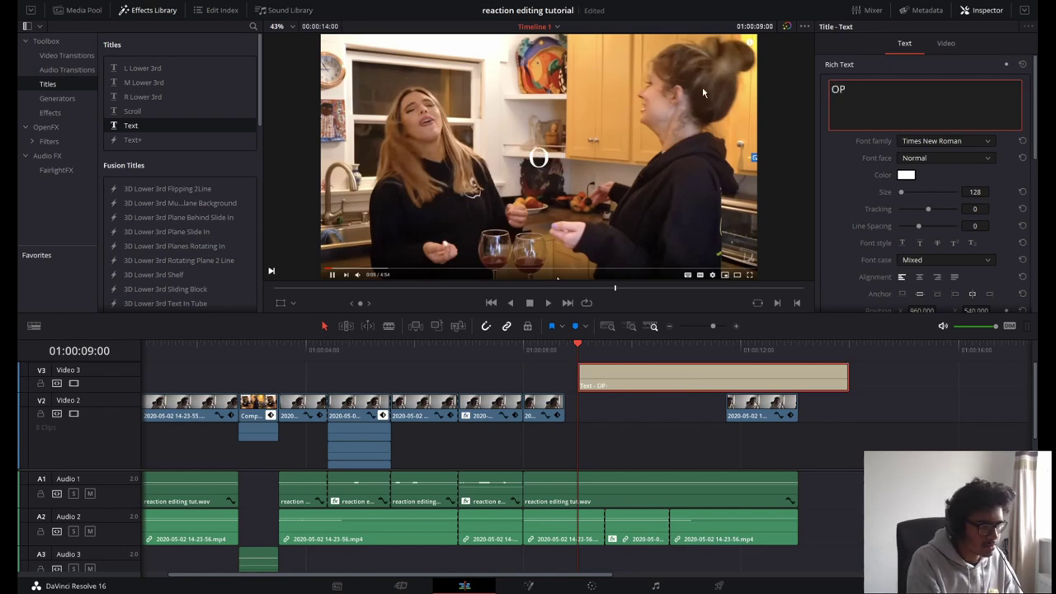
pyautogui.press('BackSpace')
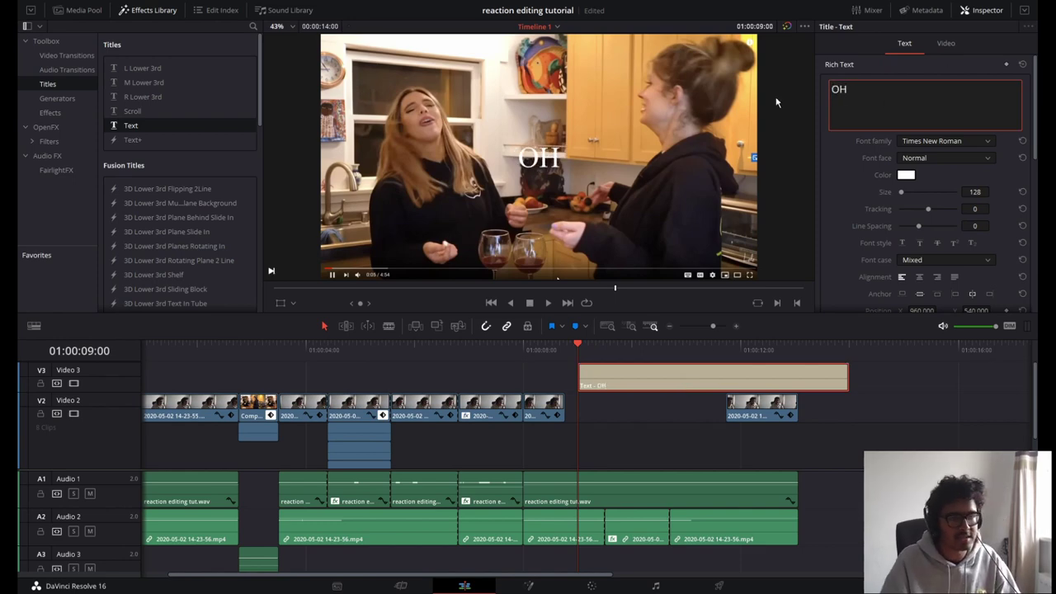
# Step: Set the OH title's font to COCOGOOSE Light and its size to 537
pyautogui.click(963, 144)
pyautogui.scroll(-10, 949, 169)
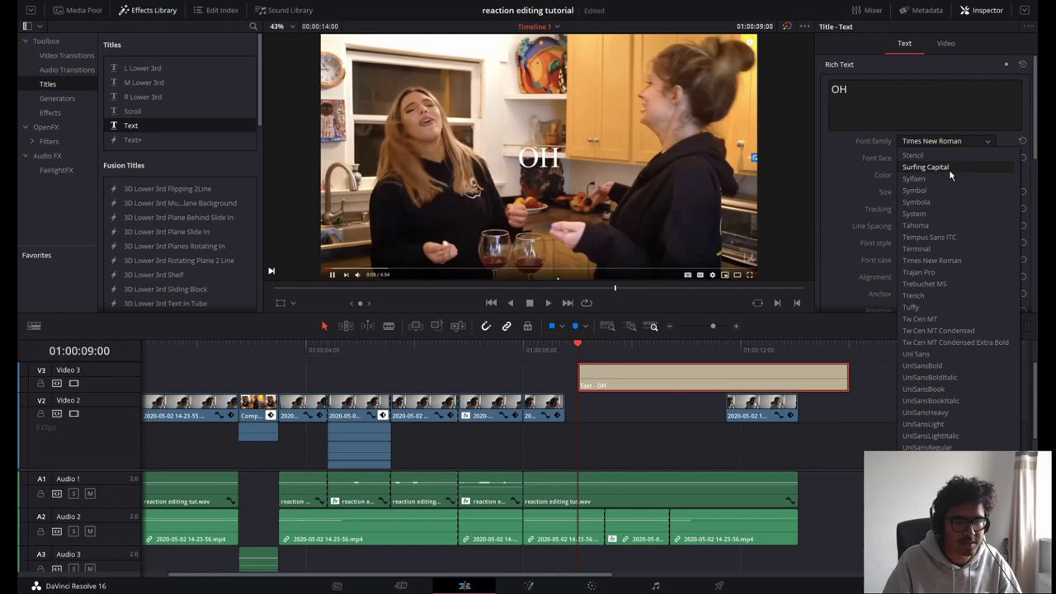
pyautogui.scroll(-5, 961, 301)
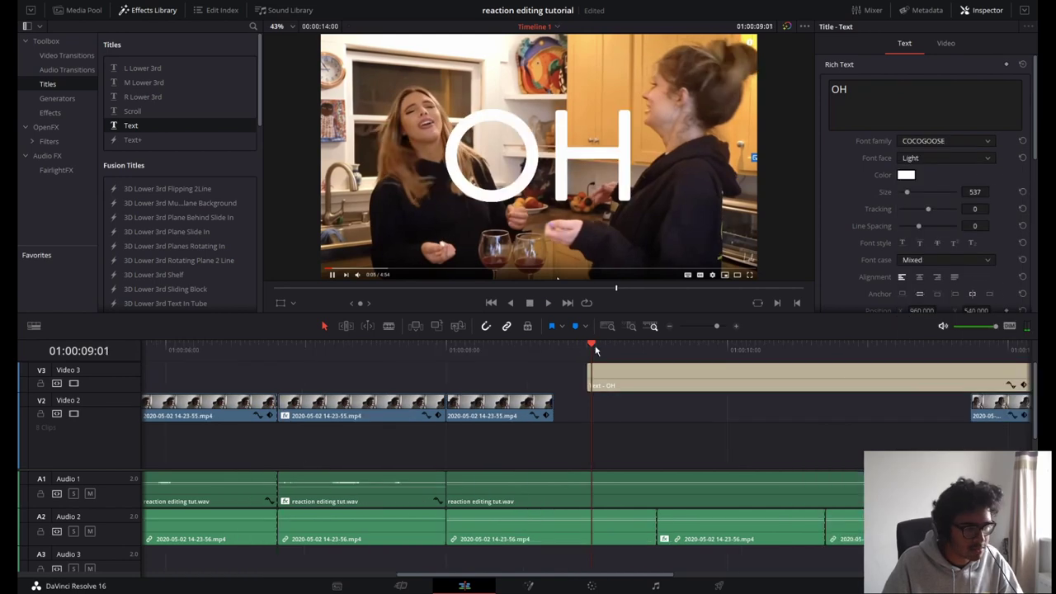
# Step: Split the OH title at 01:00:09:06 and 01:00:09:15, and delete the remainder after the second cut
pyautogui.moveTo(595, 349)
pyautogui.mouseDown()
pyautogui.moveTo(584, 349)
pyautogui.moveTo(615, 349)
pyautogui.mouseUp()
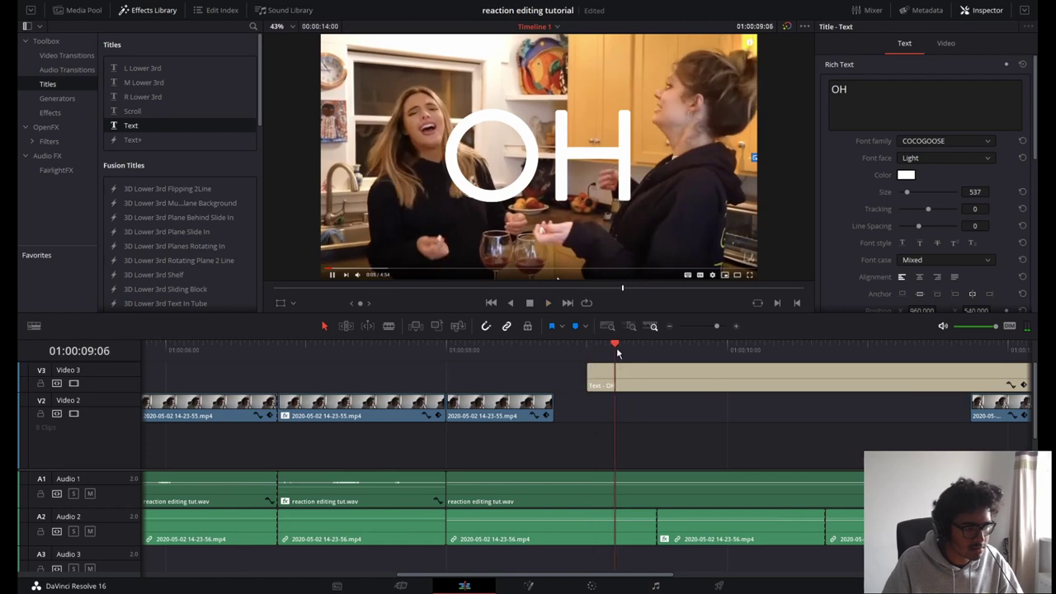
pyautogui.hotkey('ctrl', 'b')
pyautogui.press('space')
pyautogui.press('space')
pyautogui.hotkey('ctrl', 'b')
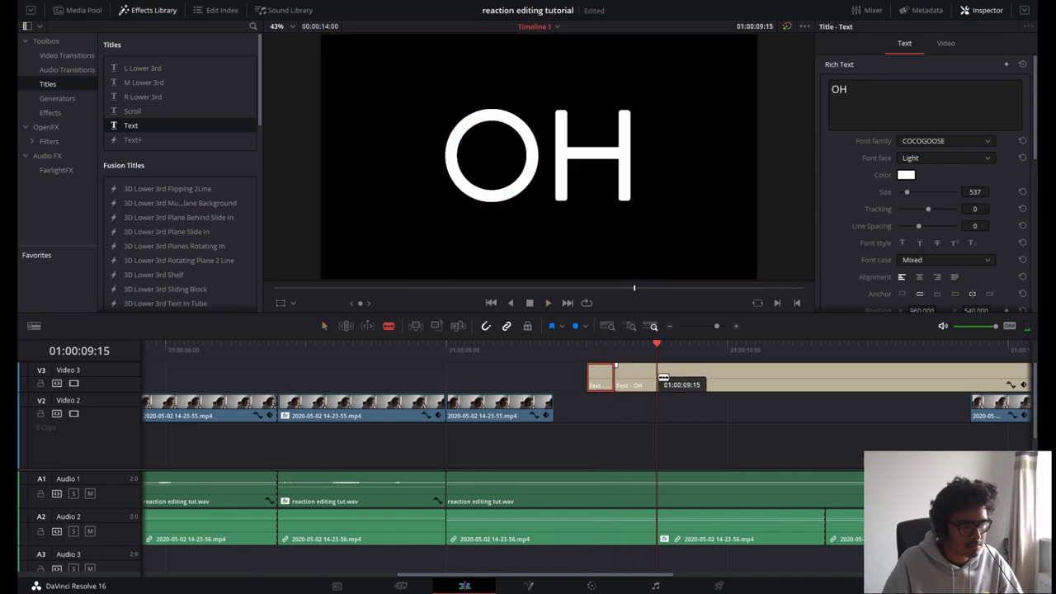
pyautogui.press('BackSpace')
# Step: Change the text of the second title piece to GOD and play back both words
pyautogui.click(628, 351)
pyautogui.moveTo(851, 90); pyautogui.dragTo(750, 97)
pyautogui.write('GOD')
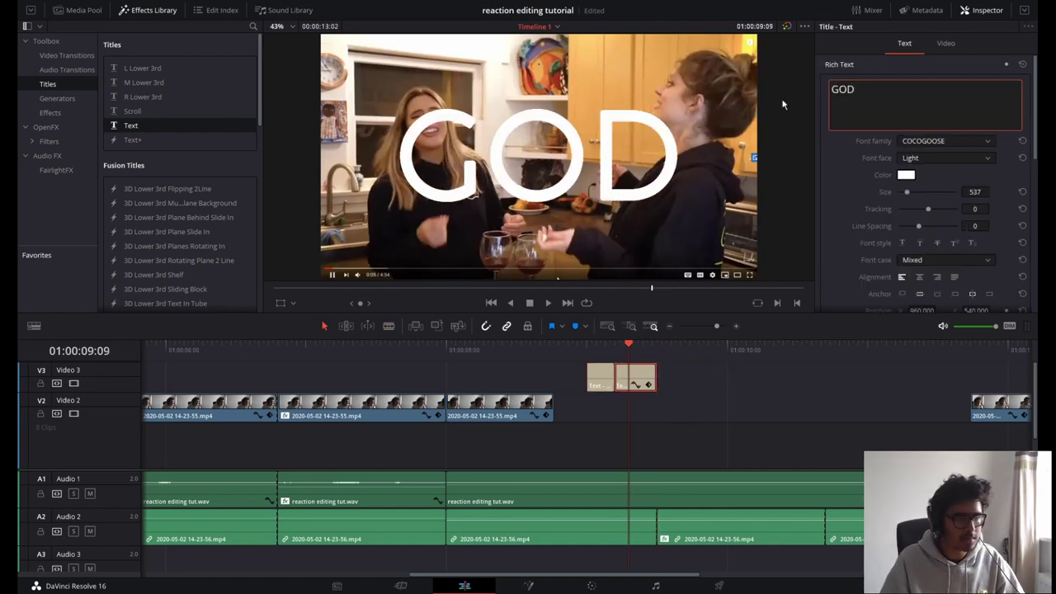
pyautogui.click(575, 349)
pyautogui.press('space')
pyautogui.press('space')
# Step: Add zoom, position and rotation angle keyframes to the OH title at its start, 01:00:09:00
pyautogui.click(588, 352)
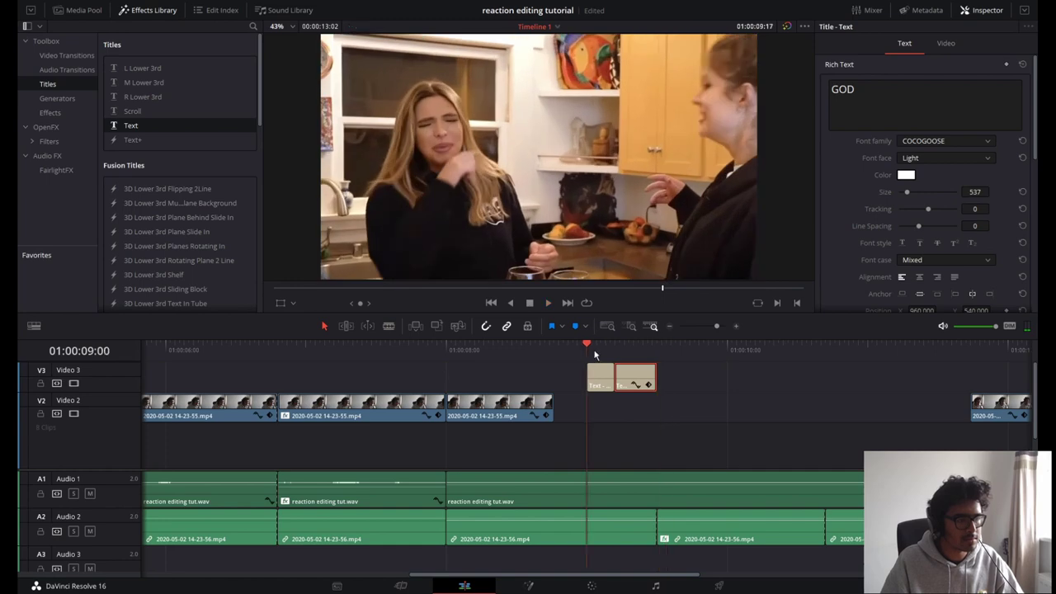
pyautogui.click(600, 376)
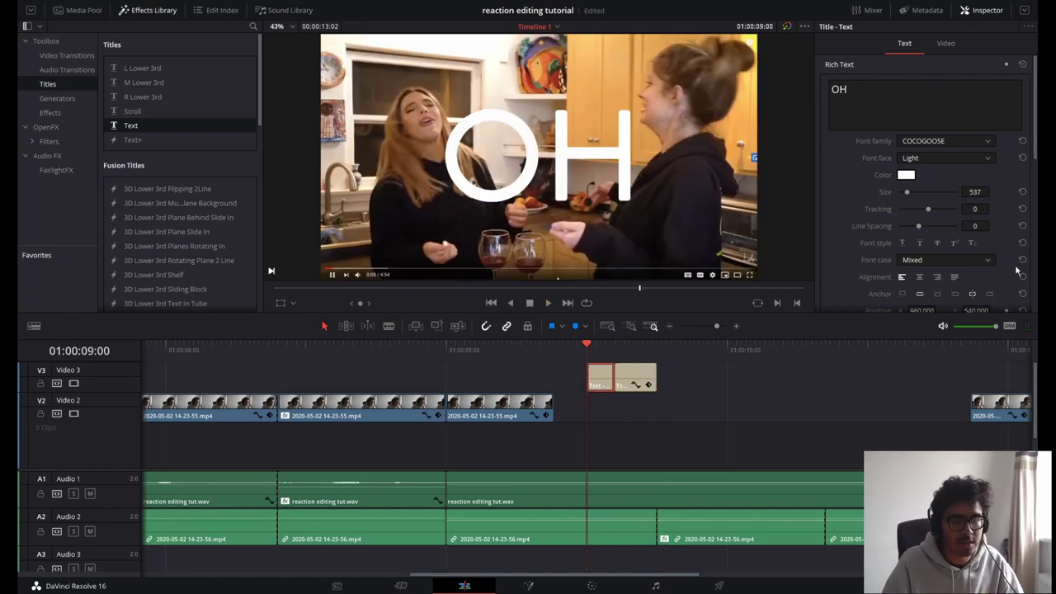
pyautogui.click(945, 45)
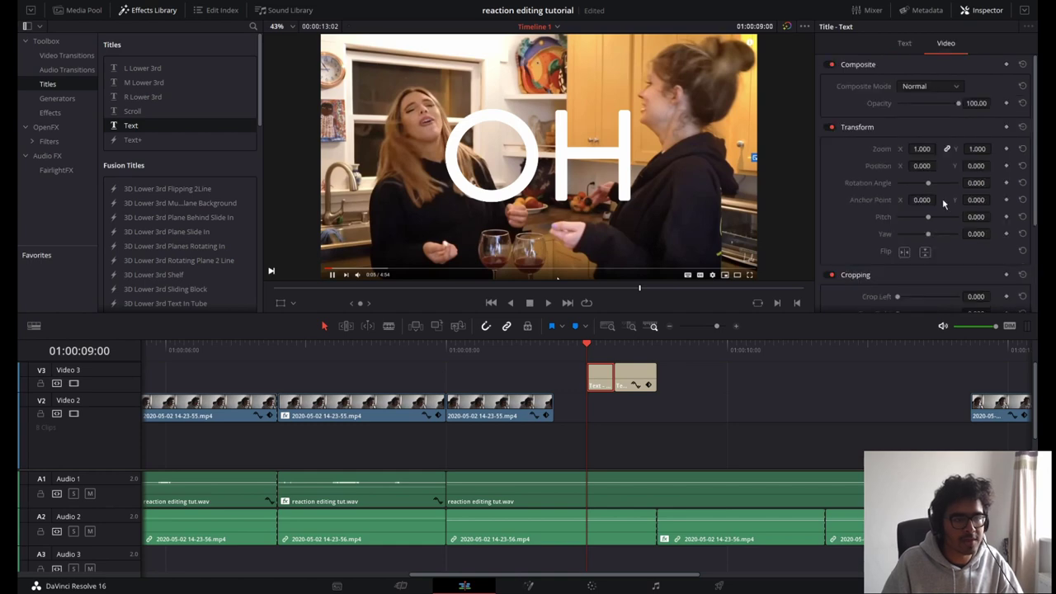
pyautogui.click(1006, 166)
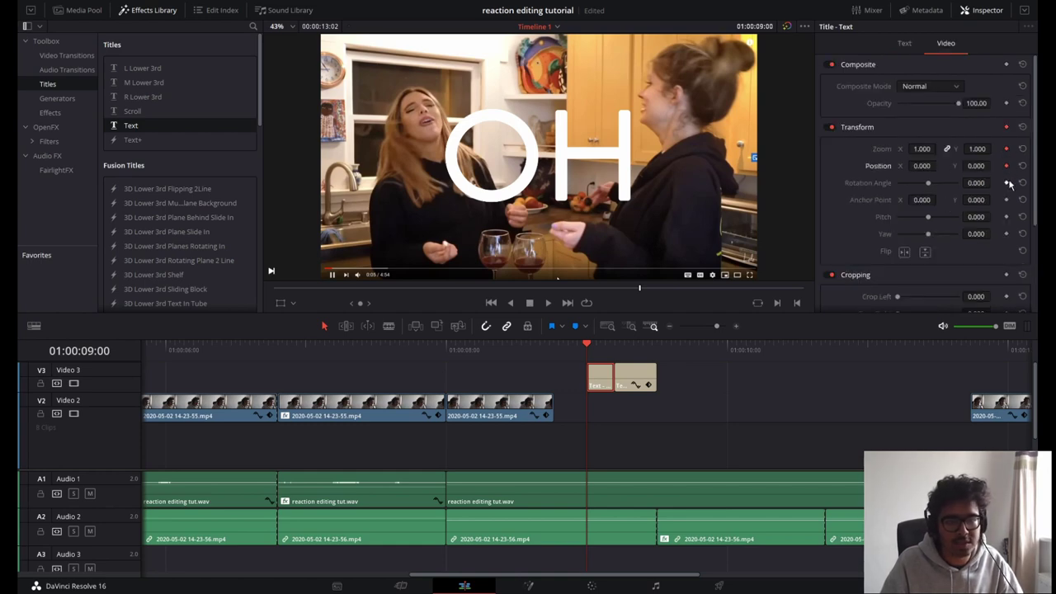
pyautogui.click(1005, 183)
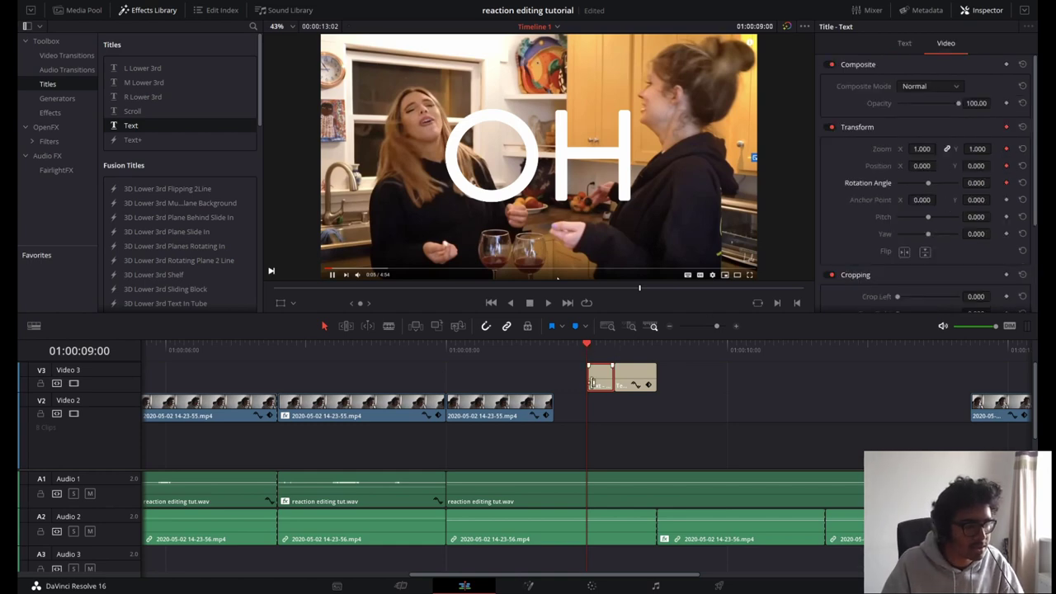
# Step: Add position and zoom keyframes to the OH title two frames in, at 01:00:09:02
pyautogui.scroll(3, 587, 379)
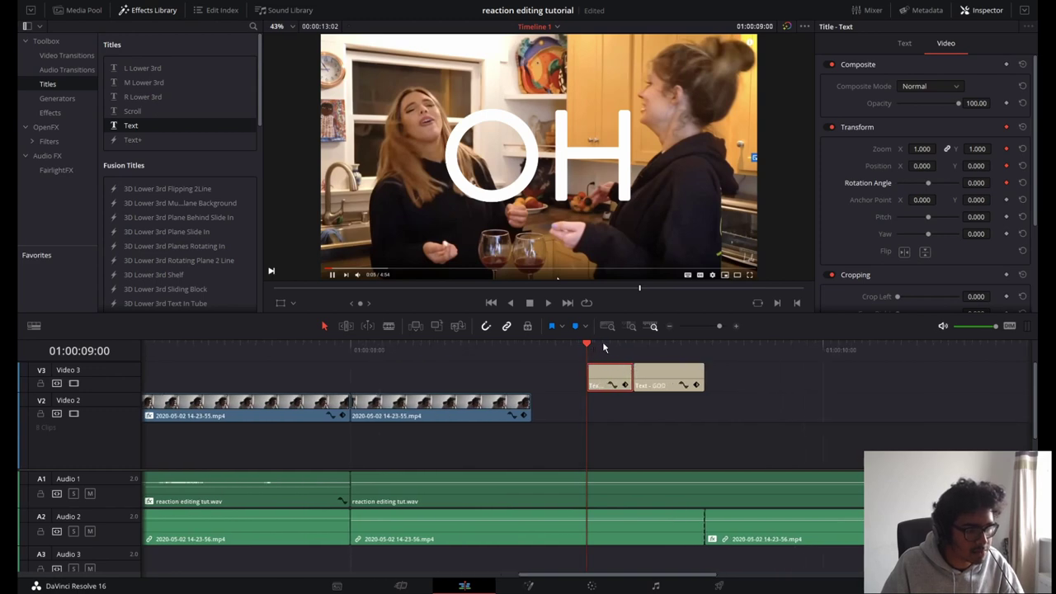
pyautogui.scroll(2, 676, 398)
pyautogui.press('Right')
pyautogui.press('Right')
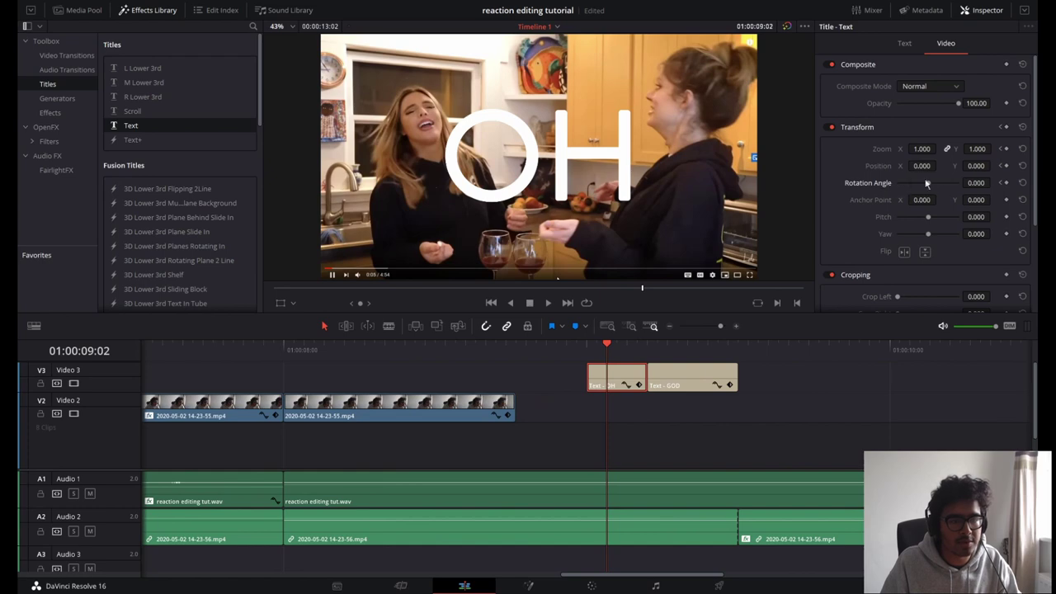
pyautogui.click(1005, 165)
pyautogui.click(1006, 150)
# Step: Set the OH title's rotation angle to 15.65 and zoom to 0.78 at 01:00:09:00, and play it back
pyautogui.press('Left')
pyautogui.press('Left')
pyautogui.moveTo(928, 184)
pyautogui.mouseDown()
pyautogui.moveTo(940, 183)
pyautogui.moveTo(930, 183)
pyautogui.mouseUp()
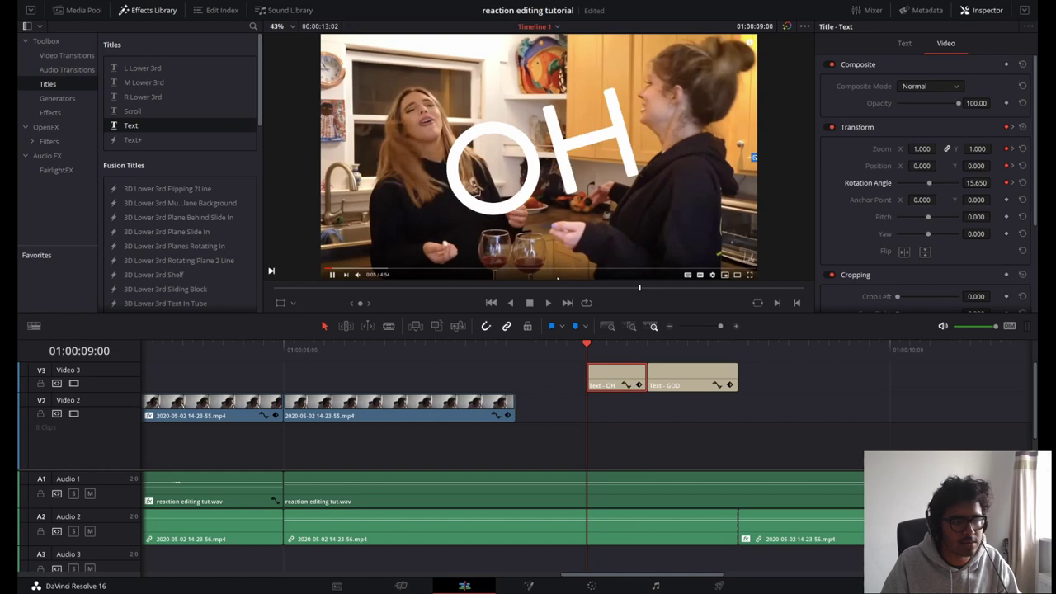
pyautogui.press('space')
pyautogui.click(582, 345)
pyautogui.press('space')
# Step: Show the OH title's Transform keyframes in the timeline, pick the second keyframe and play back the animation
pyautogui.click(639, 385)
pyautogui.scroll(2, 623, 401)
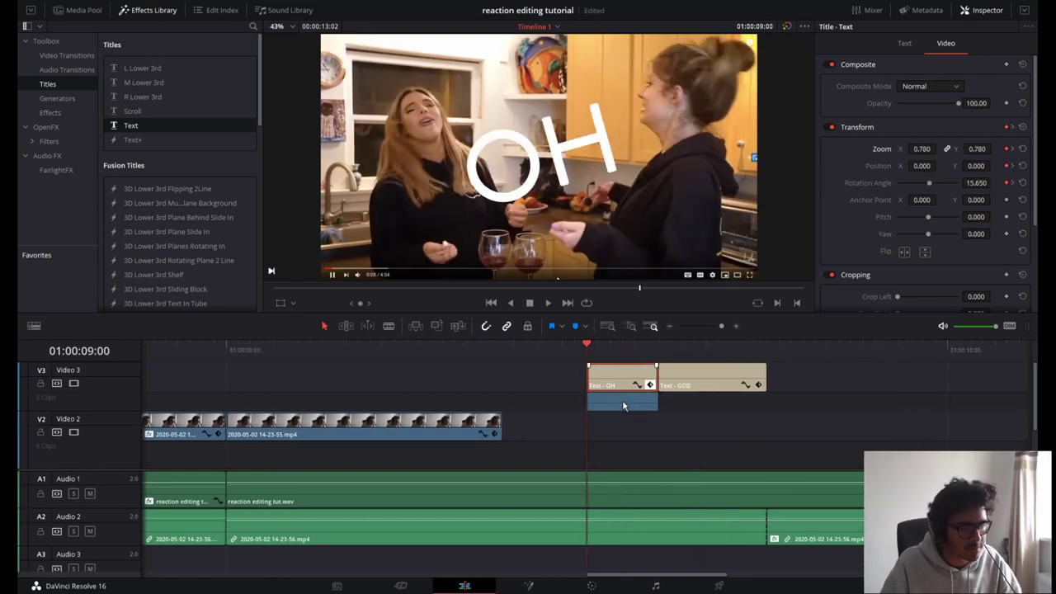
pyautogui.hotkey('ctrl', '=')
pyautogui.moveTo(614, 407)
pyautogui.mouseDown()
pyautogui.moveTo(600, 407)
pyautogui.moveTo(614, 406)
pyautogui.mouseUp()
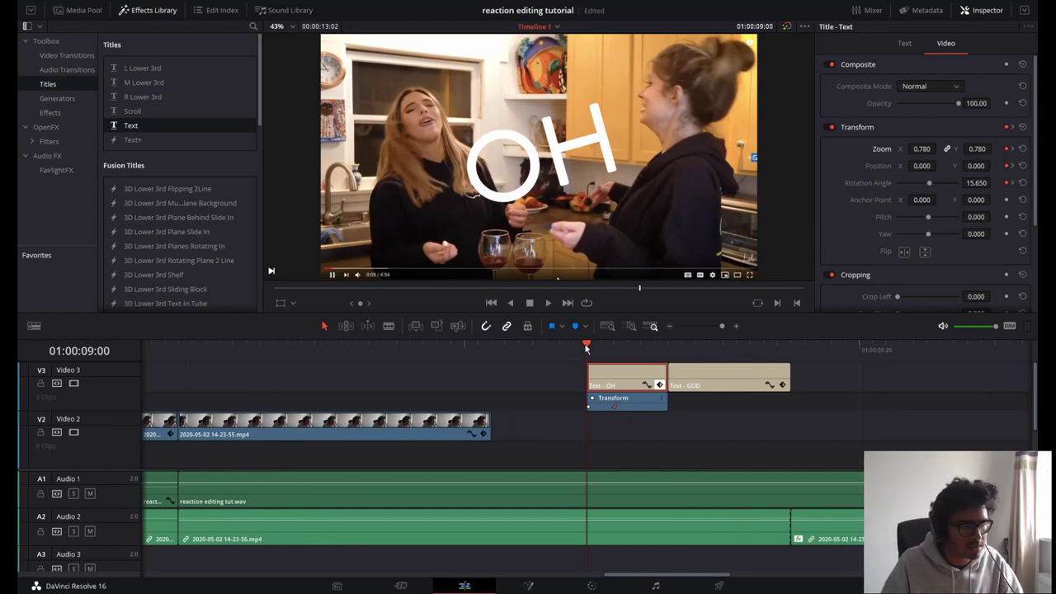
pyautogui.press('space')
pyautogui.click(549, 353)
pyautogui.press('space')
pyautogui.click(612, 346)
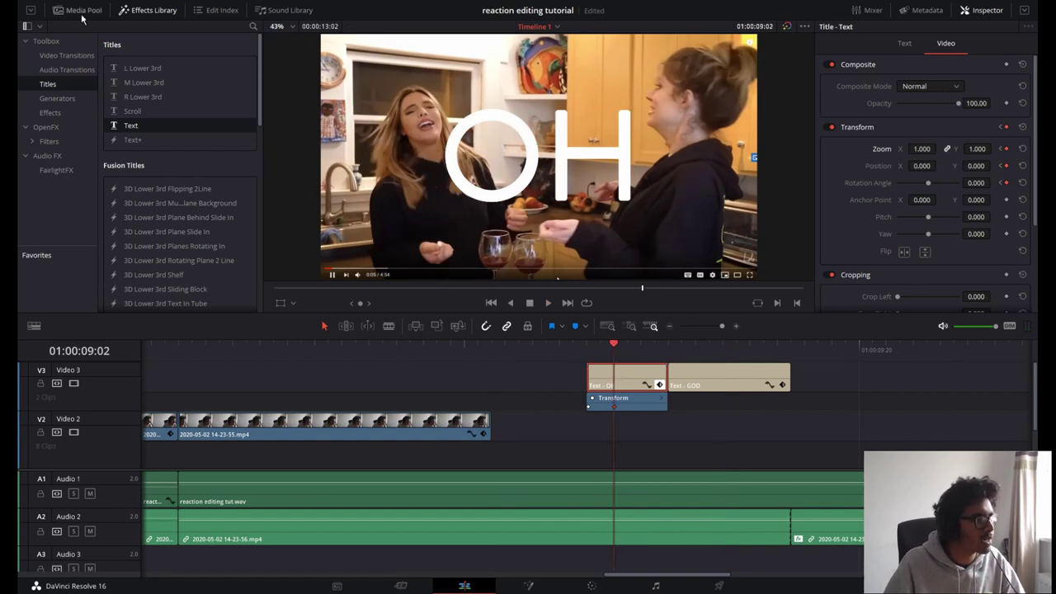
# Step: Try to apply the Camera Shake effect directly to the OH title and play it back
pyautogui.click(51, 112)
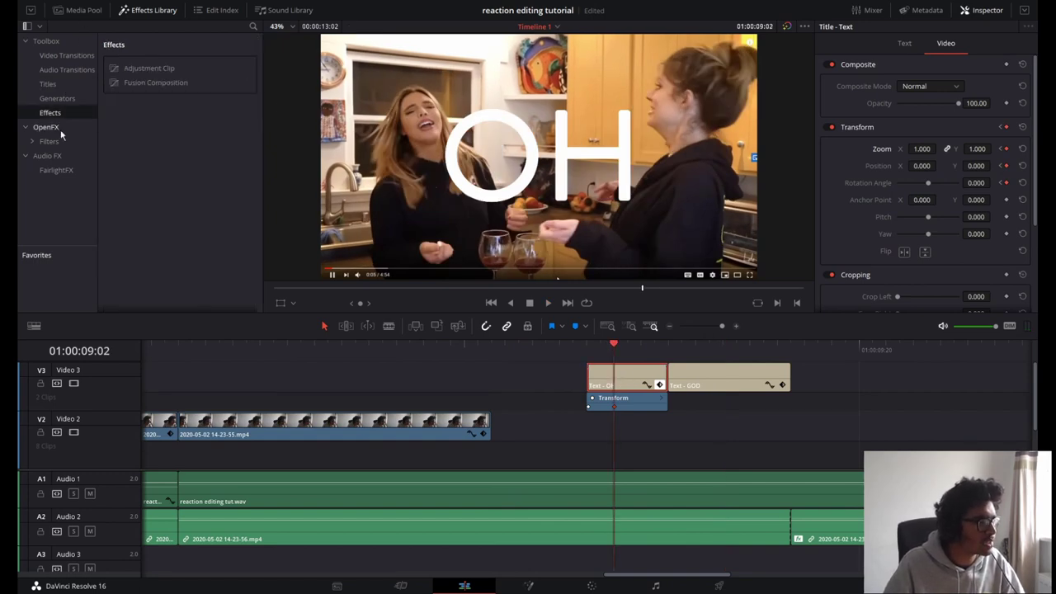
pyautogui.click(60, 141)
pyautogui.moveTo(261, 72); pyautogui.dragTo(281, 264)
pyautogui.moveTo(150, 252); pyautogui.dragTo(590, 353)
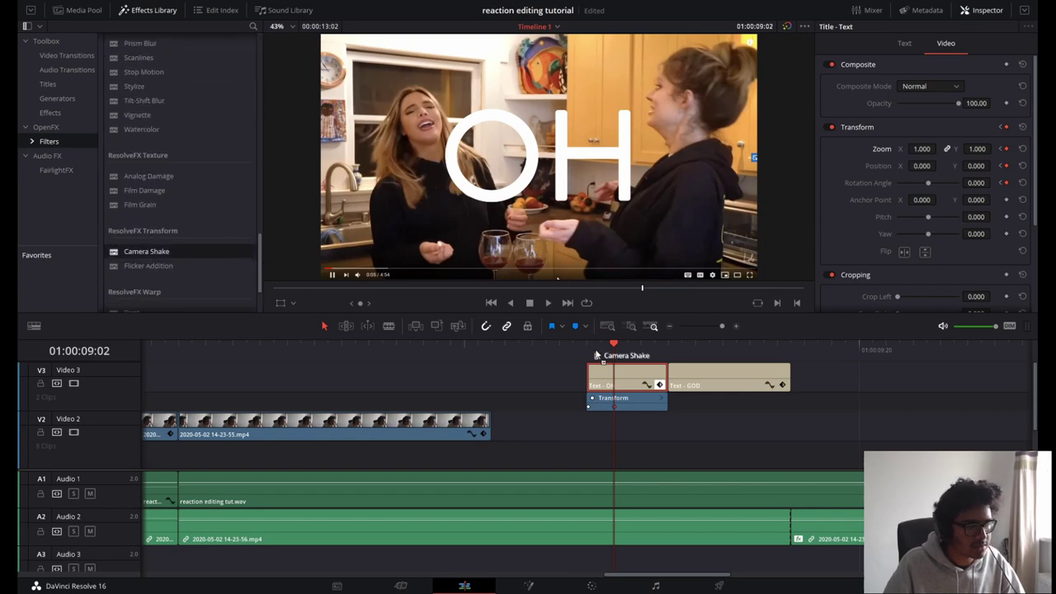
pyautogui.moveTo(188, 253); pyautogui.dragTo(621, 376)
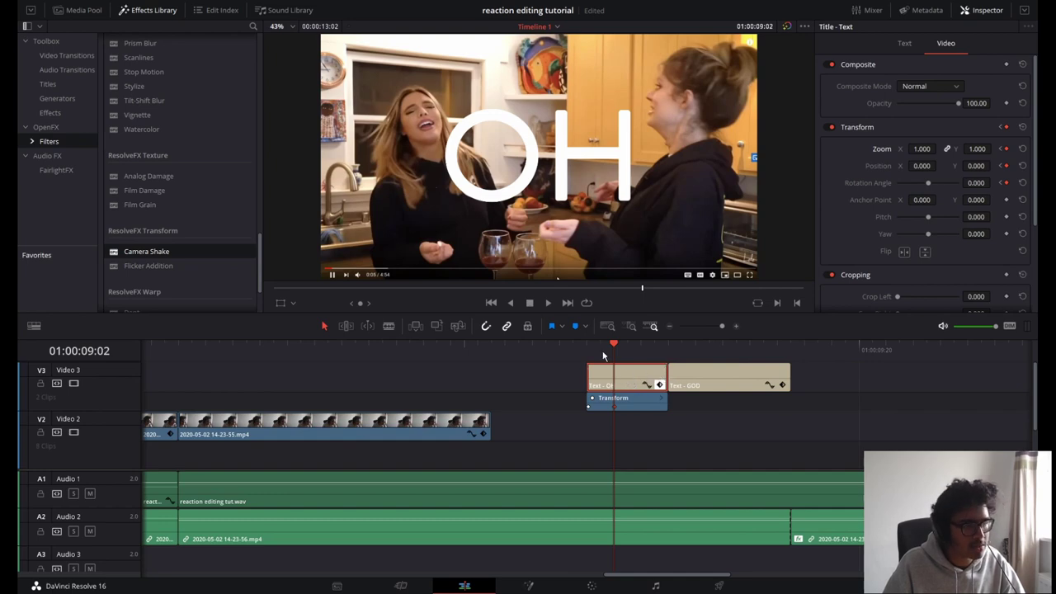
pyautogui.click(589, 347)
pyautogui.press('space')
pyautogui.click(608, 350)
# Step: Turn the OH title into a compound clip, apply Camera Shake to it and show the effect's settings
pyautogui.rightClick(617, 374)
pyautogui.click(624, 378)
pyautogui.rightClick(633, 376)
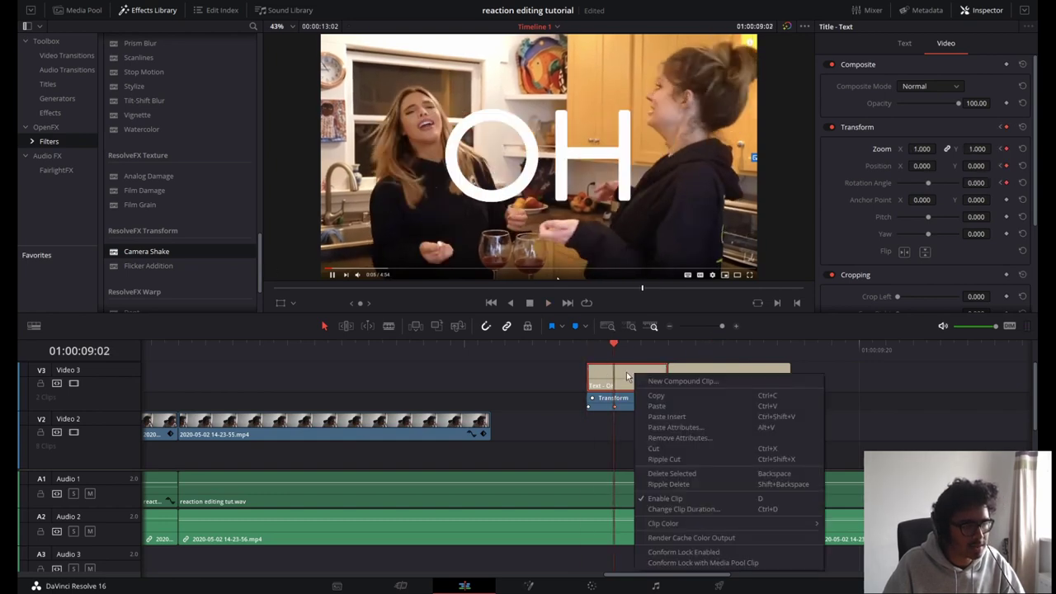
pyautogui.click(690, 382)
pyautogui.click(599, 322)
pyautogui.moveTo(180, 254); pyautogui.dragTo(611, 371)
pyautogui.click(949, 43)
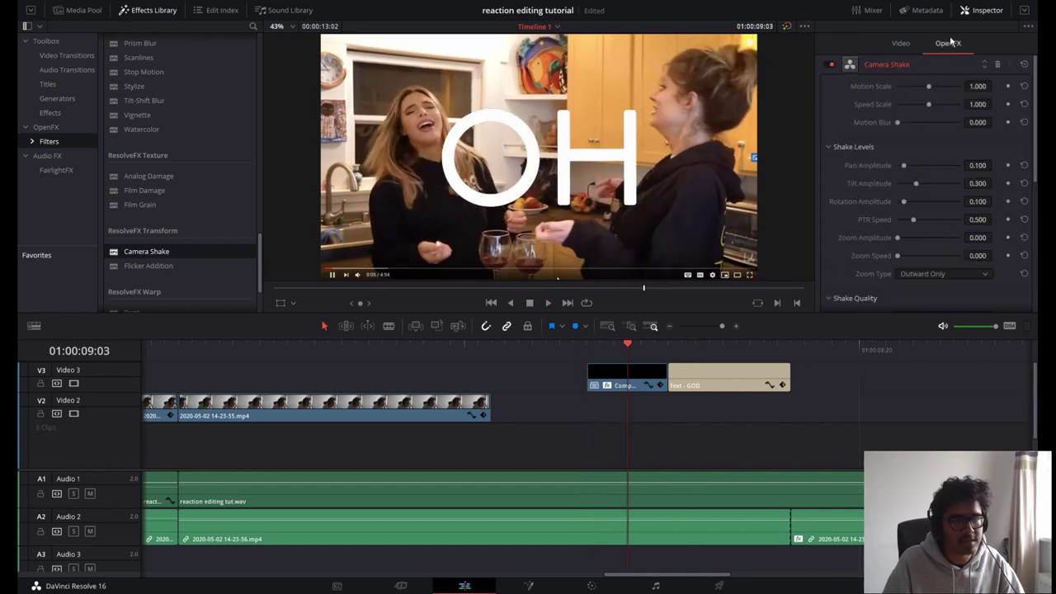
# Step: Set the OH clip's Camera Shake to motion scale 1.814, speed scale 1.661, pan 0.364, rotation 0.39, PTR speed 0.915, zoom amplitude 0.153 and zoom speed 0.339
pyautogui.click(659, 368)
pyautogui.moveTo(928, 86); pyautogui.dragTo(949, 104)
pyautogui.moveTo(903, 165); pyautogui.dragTo(920, 165)
pyautogui.moveTo(903, 202); pyautogui.dragTo(921, 203)
pyautogui.moveTo(913, 219); pyautogui.dragTo(925, 220)
pyautogui.moveTo(897, 255); pyautogui.dragTo(908, 255)
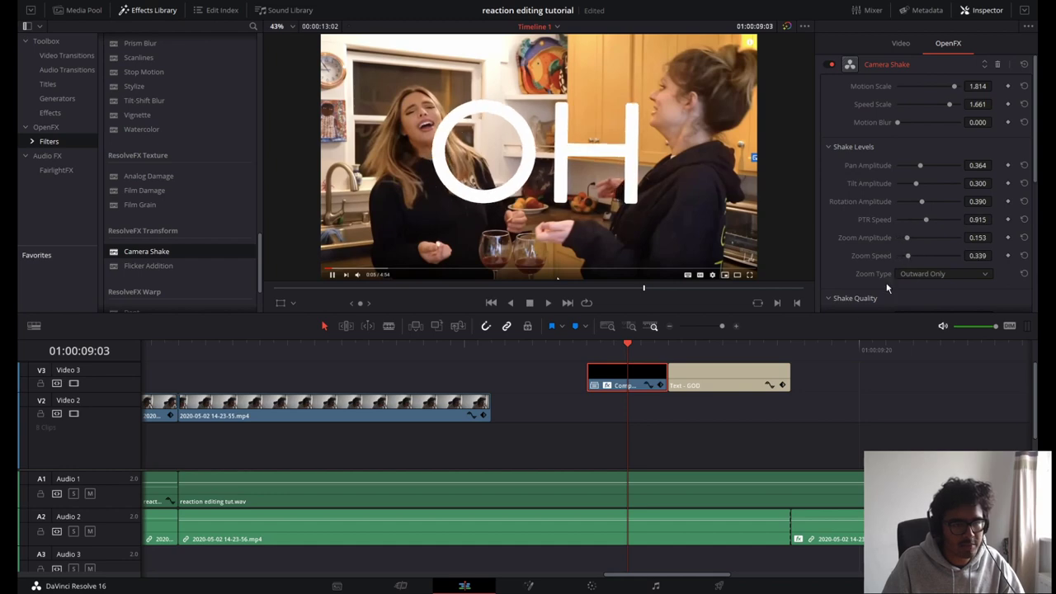
# Step: Play back the shaking OH title from its start
pyautogui.moveTo(618, 339); pyautogui.dragTo(588, 360)
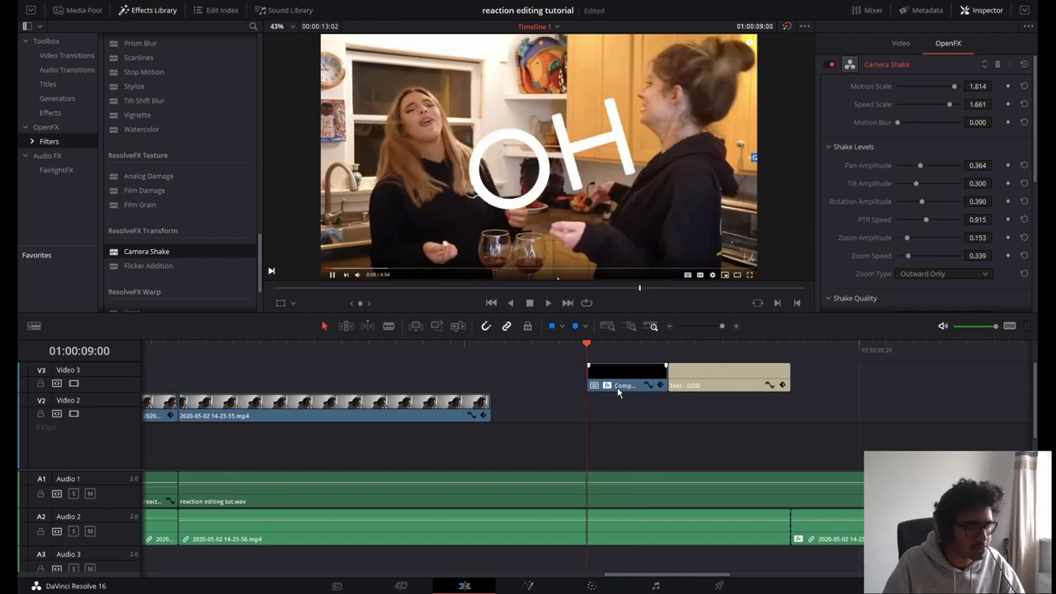
pyautogui.click(618, 392)
pyautogui.press('space')
pyautogui.click(579, 345)
pyautogui.press('space')
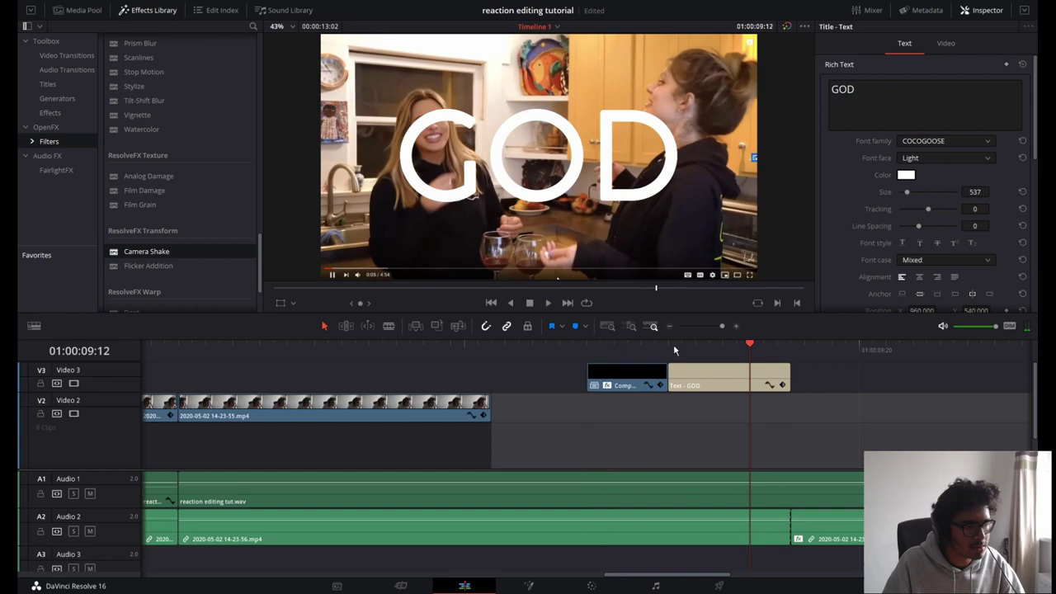
# Step: Turn the GOD title into a compound clip
pyautogui.click(698, 371)
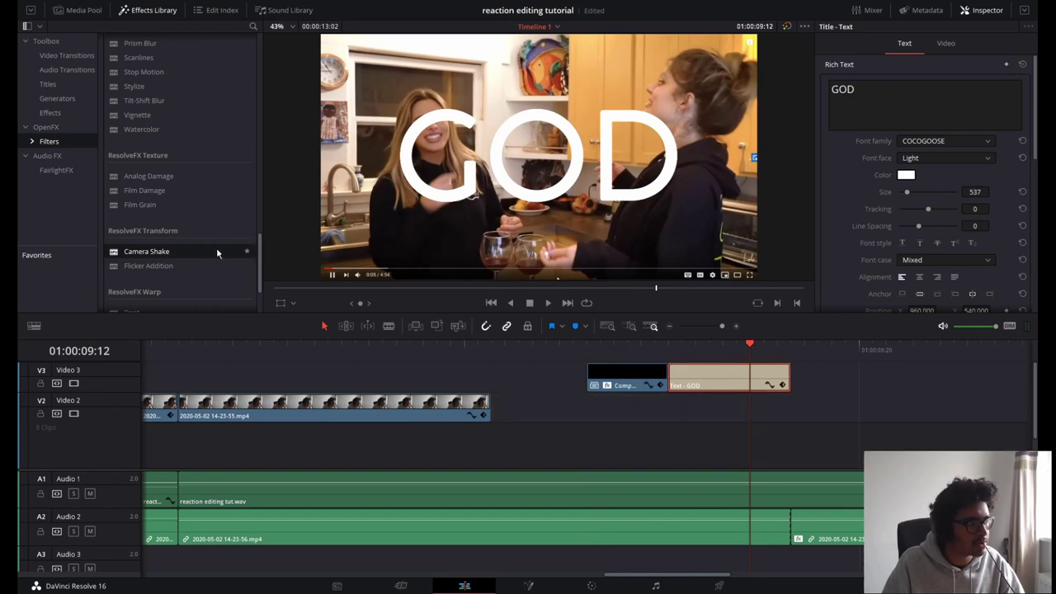
pyautogui.moveTo(219, 253); pyautogui.dragTo(223, 256)
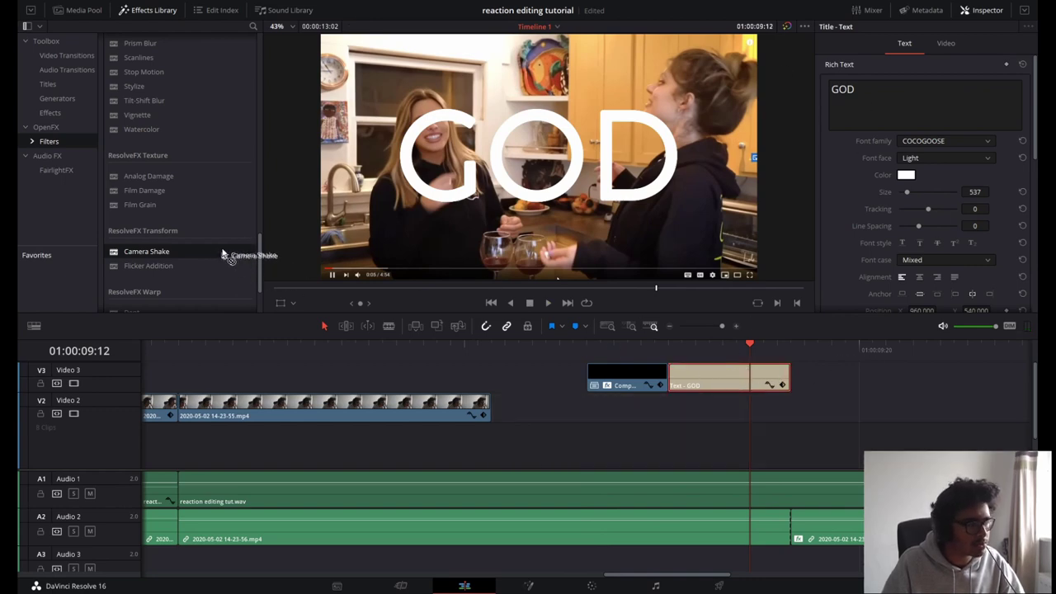
pyautogui.rightClick(749, 384)
pyautogui.click(771, 379)
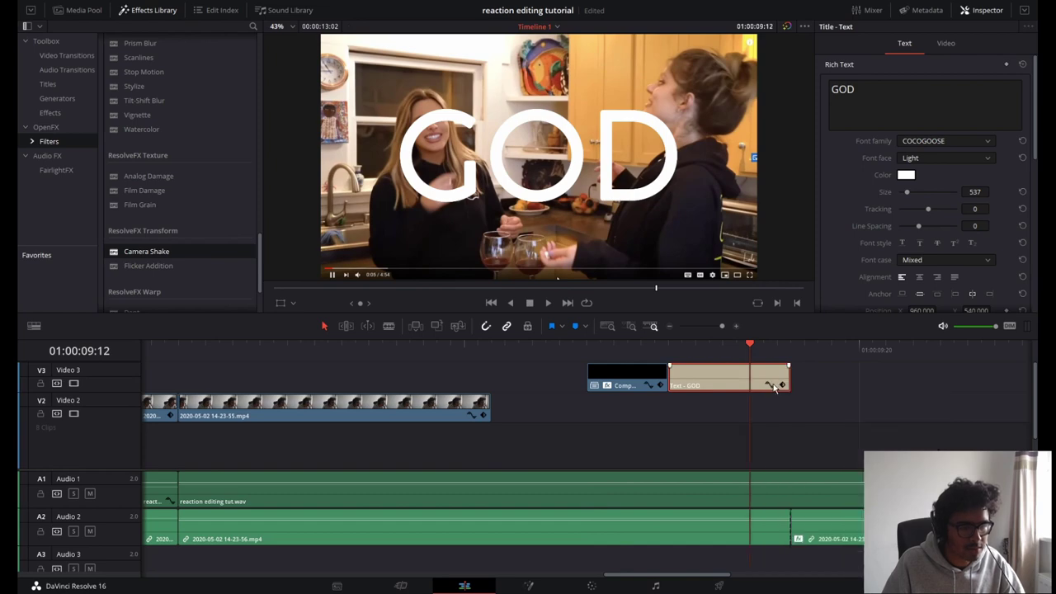
pyautogui.click(771, 384)
pyautogui.rightClick(739, 376)
pyautogui.click(739, 369)
pyautogui.click(768, 385)
pyautogui.rightClick(746, 378)
pyautogui.click(780, 383)
pyautogui.click(577, 320)
# Step: Apply Camera Shake to the GOD compound clip with motion scale 1.627, speed 1.695, pan 0.5, tilt 0.644, zoom amplitude 0.296 and zoom speed 0.729
pyautogui.moveTo(146, 251); pyautogui.dragTo(747, 385)
pyautogui.click(943, 46)
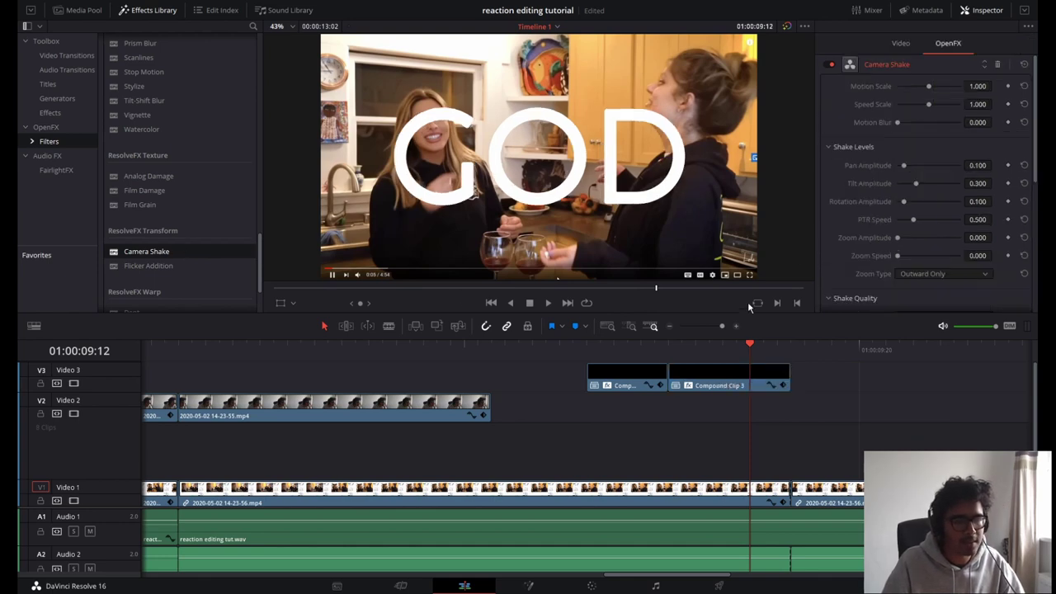
pyautogui.click(748, 372)
pyautogui.moveTo(928, 87); pyautogui.dragTo(950, 104)
pyautogui.moveTo(904, 166); pyautogui.dragTo(938, 184)
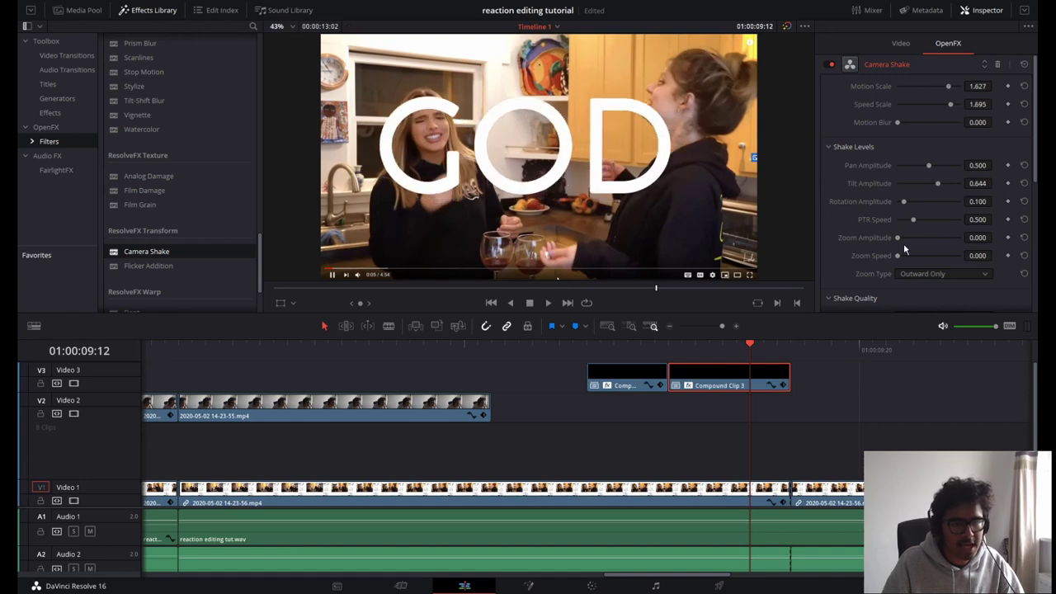
pyautogui.moveTo(898, 256); pyautogui.dragTo(921, 255)
# Step: Play back the section with the shaking OH and GOD titles and return to just before them
pyautogui.click(645, 344)
pyautogui.press('space')
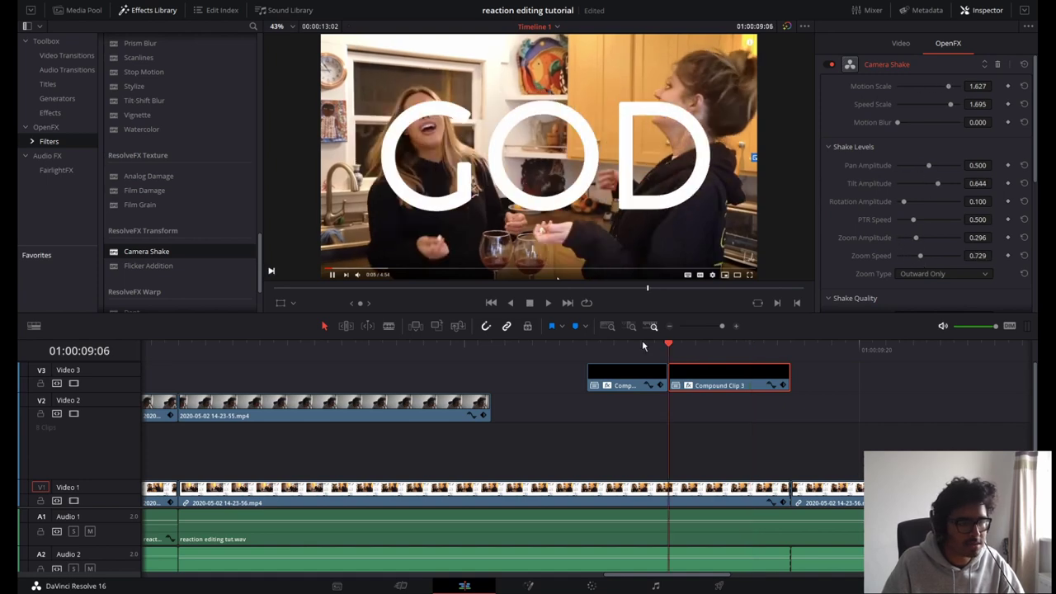
pyautogui.click(577, 350)
pyautogui.click(495, 351)
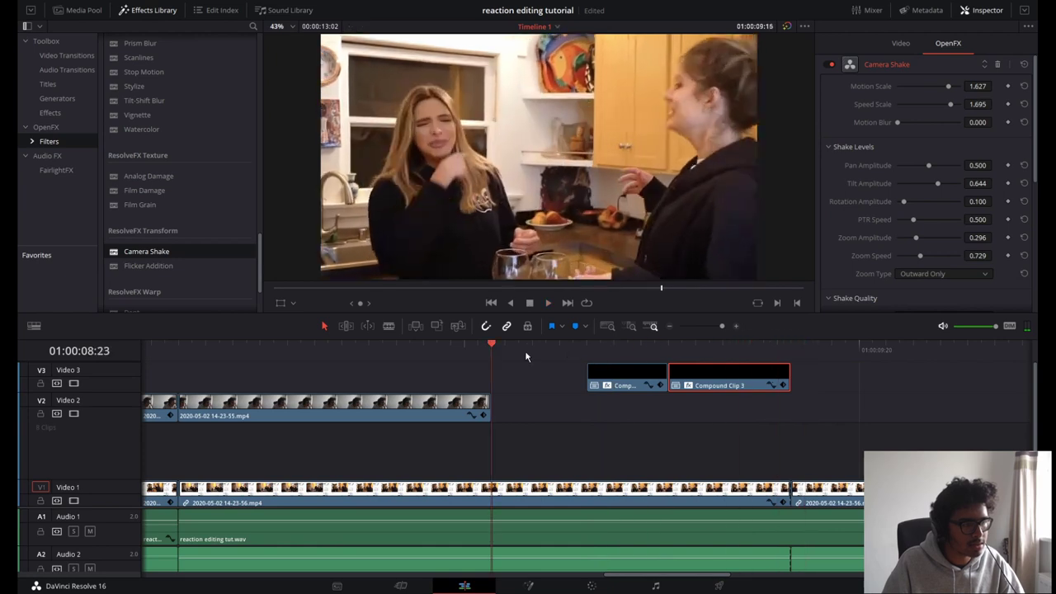
# Step: Add a Text title on a new video track right after the GOD compound clip and set its text to THIS
pyautogui.press('space')
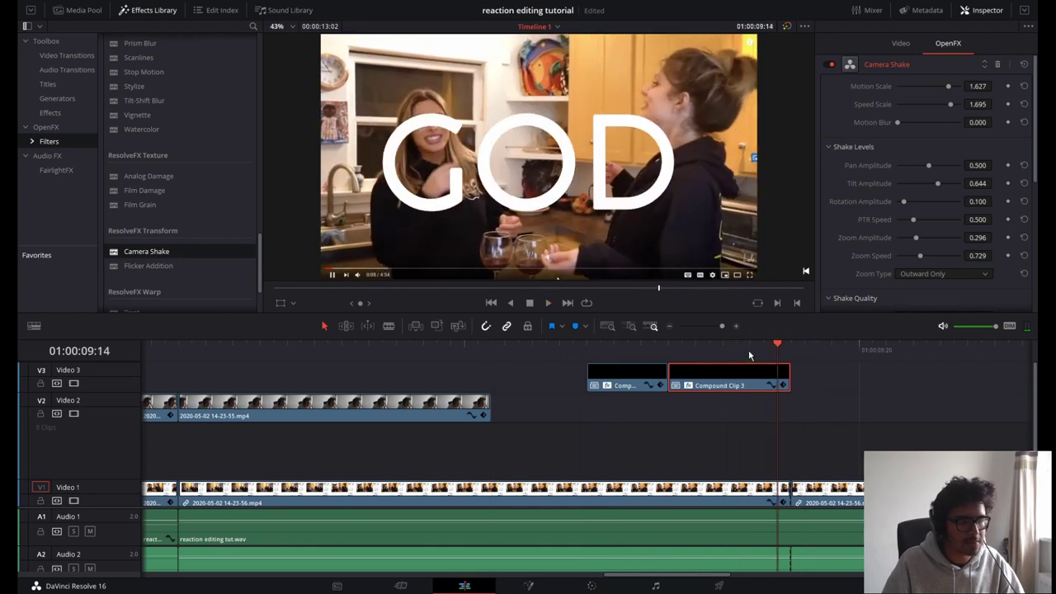
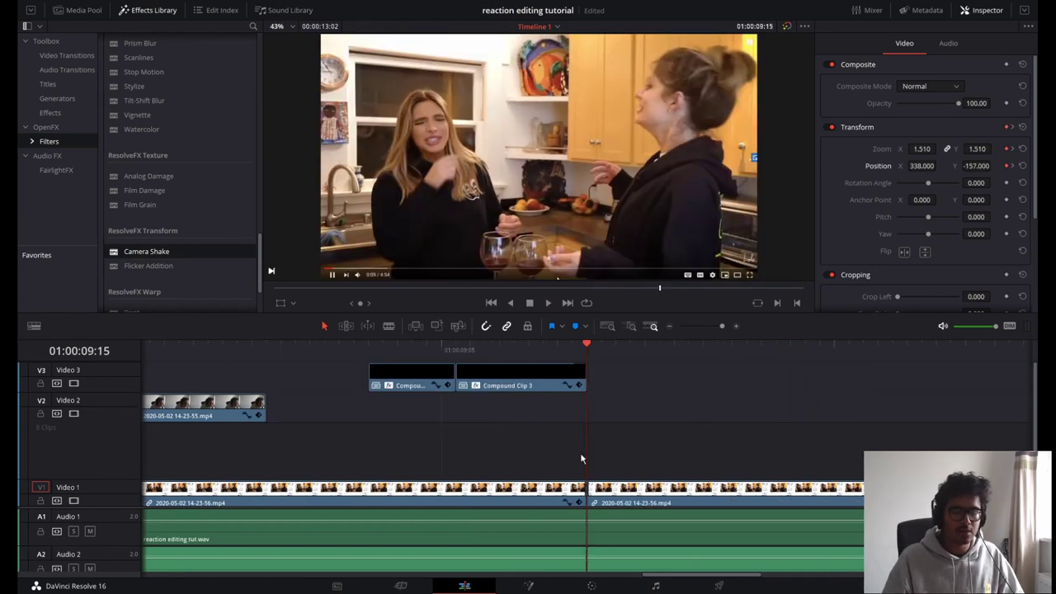
pyautogui.keyDown('alt'); pyautogui.scroll(-7, 581, 453); pyautogui.keyUp('alt')
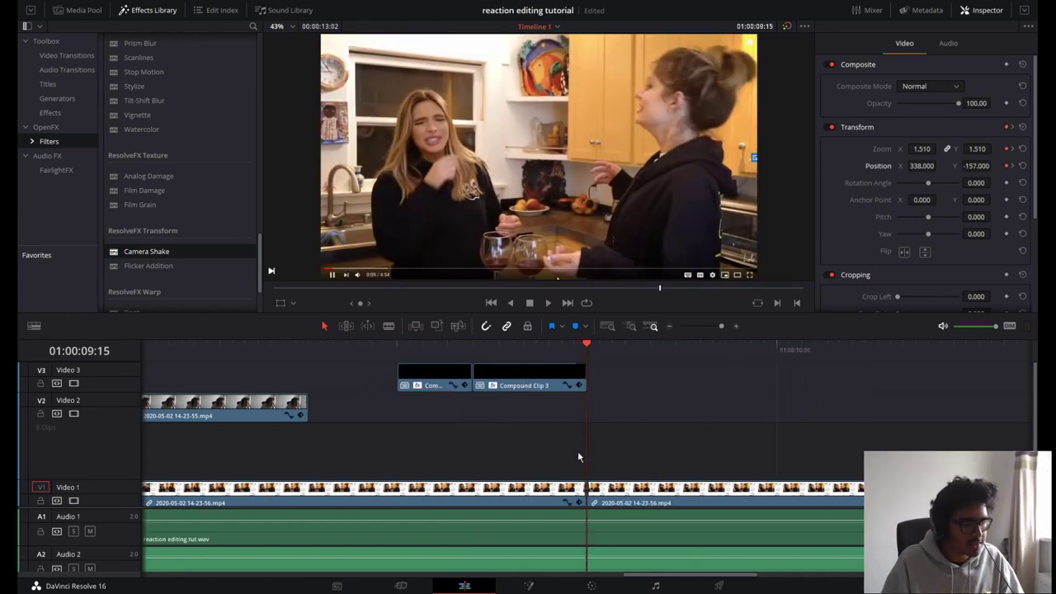
pyautogui.click(406, 346)
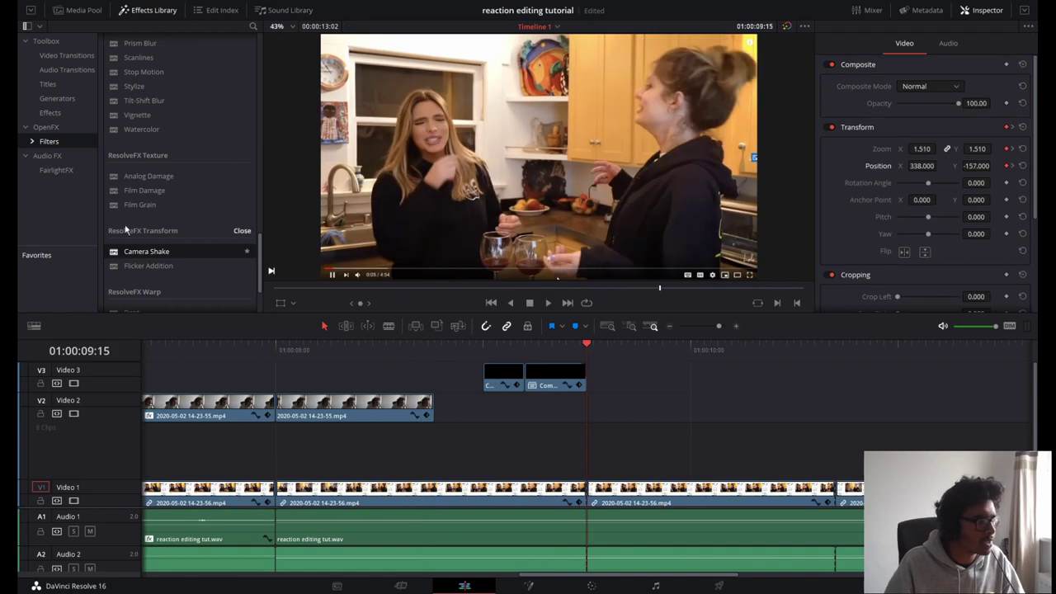
pyautogui.click(48, 85)
pyautogui.moveTo(135, 127); pyautogui.dragTo(581, 381)
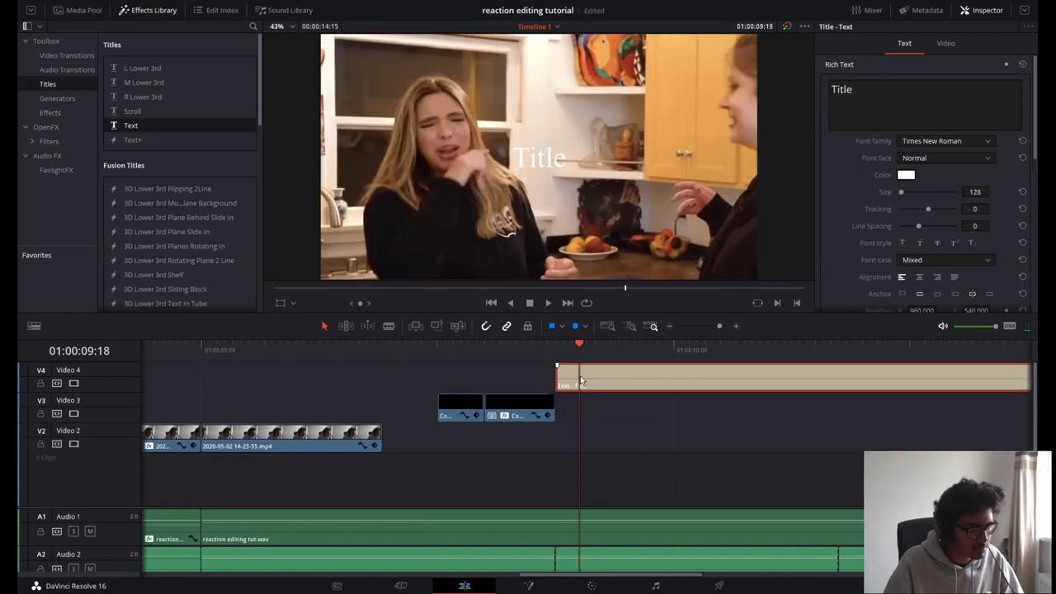
pyautogui.click(888, 82)
pyautogui.write('THIS')
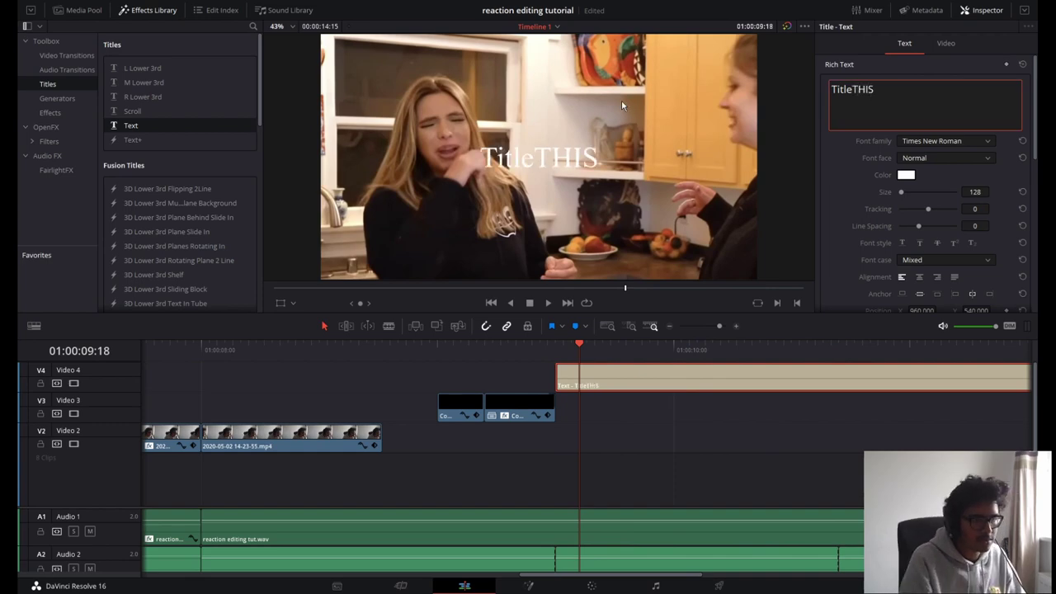
pyautogui.hotkey('ctrl', 'a')
pyautogui.write('THIS')
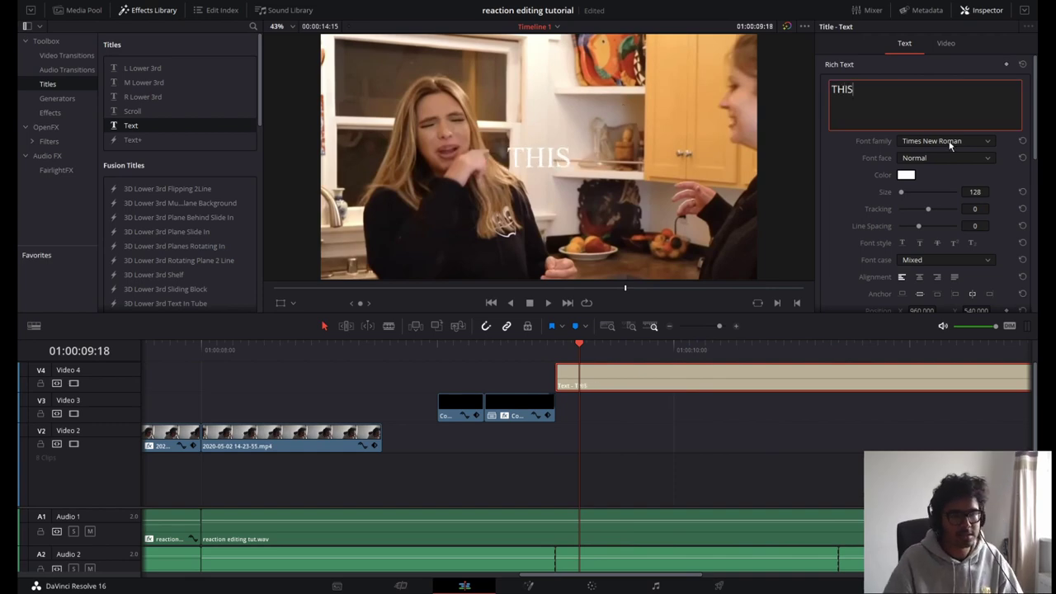
# Step: Set the THIS title's font family to Radical
pyautogui.click(950, 146)
pyautogui.click(923, 215)
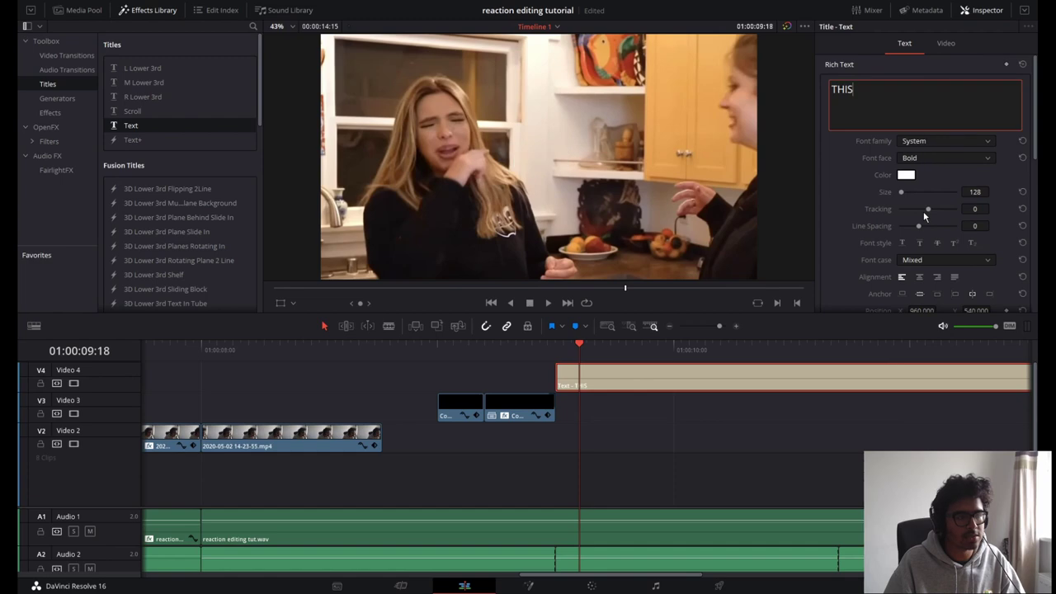
pyautogui.click(932, 142)
pyautogui.scroll(5, 948, 227)
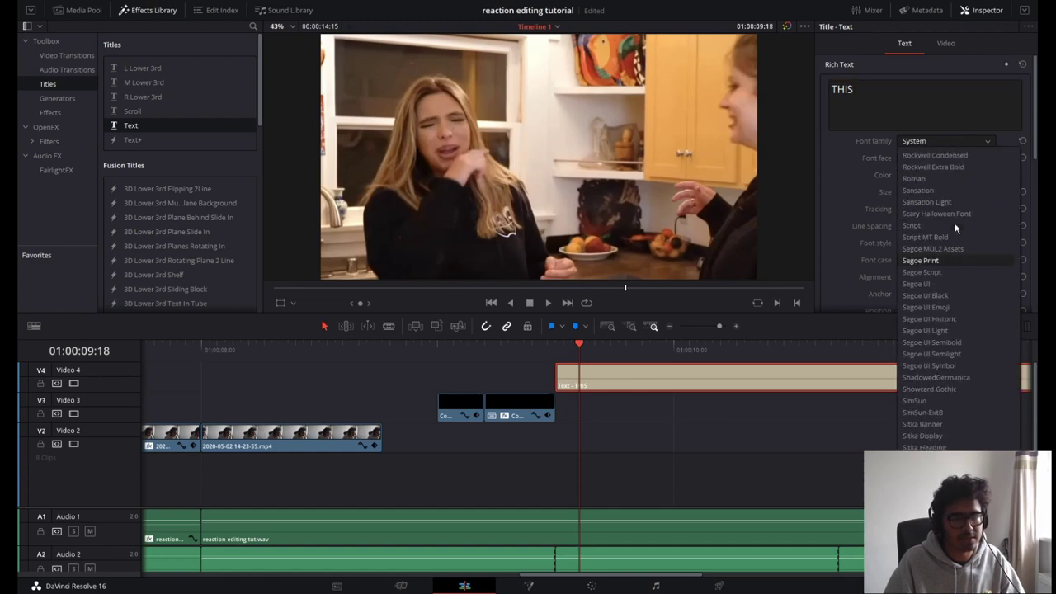
pyautogui.scroll(5, 932, 264)
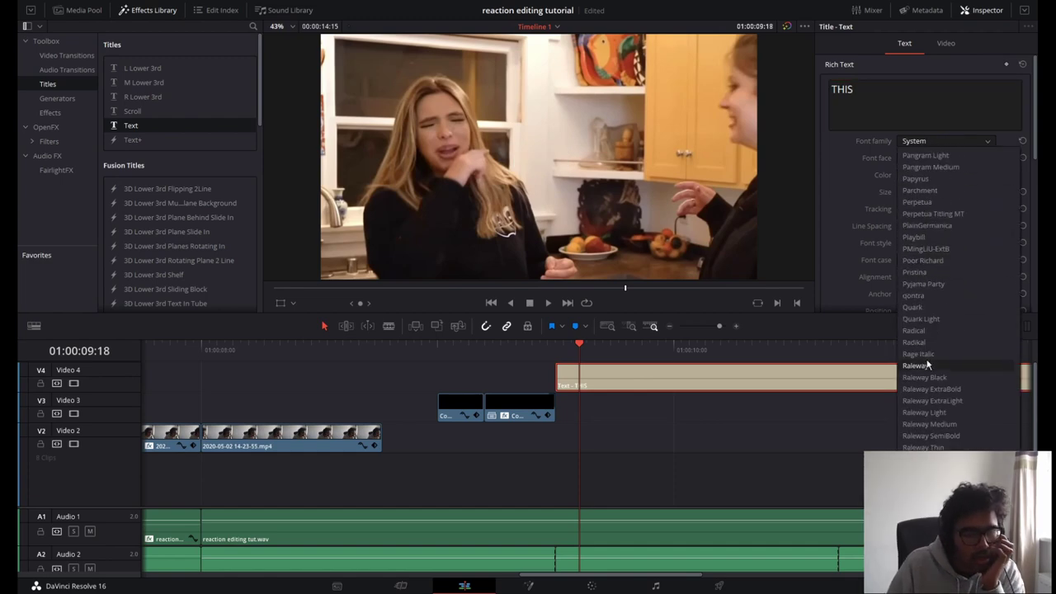
pyautogui.click(914, 330)
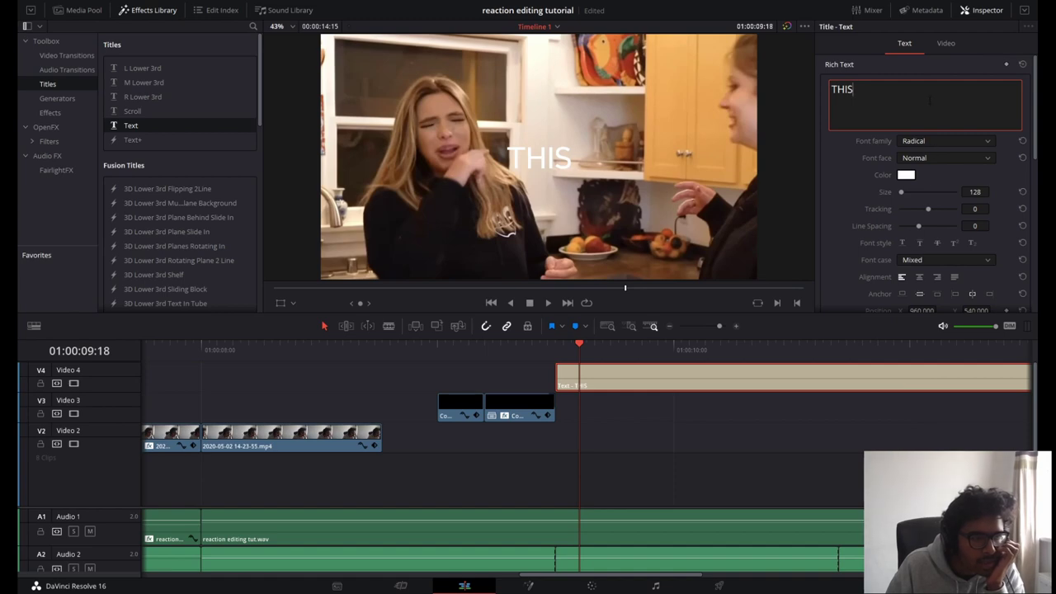
# Step: Lower the THIS title to a Y position of 162 near the bottom of the frame
pyautogui.scroll(-4, 938, 245)
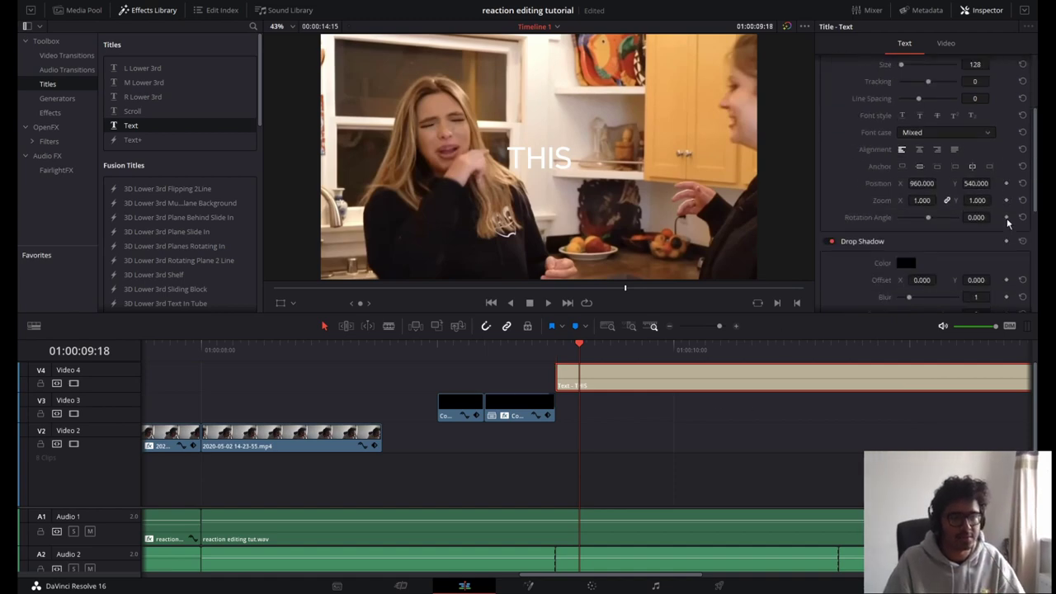
pyautogui.moveTo(978, 200); pyautogui.dragTo(995, 183)
pyautogui.hotkey('ctrl', 'z')
# Step: Split the title at 01:00:09:20 so the first part reads THIS IS and the second part reads THIS IS WHY
pyautogui.click(534, 353)
pyautogui.press('space')
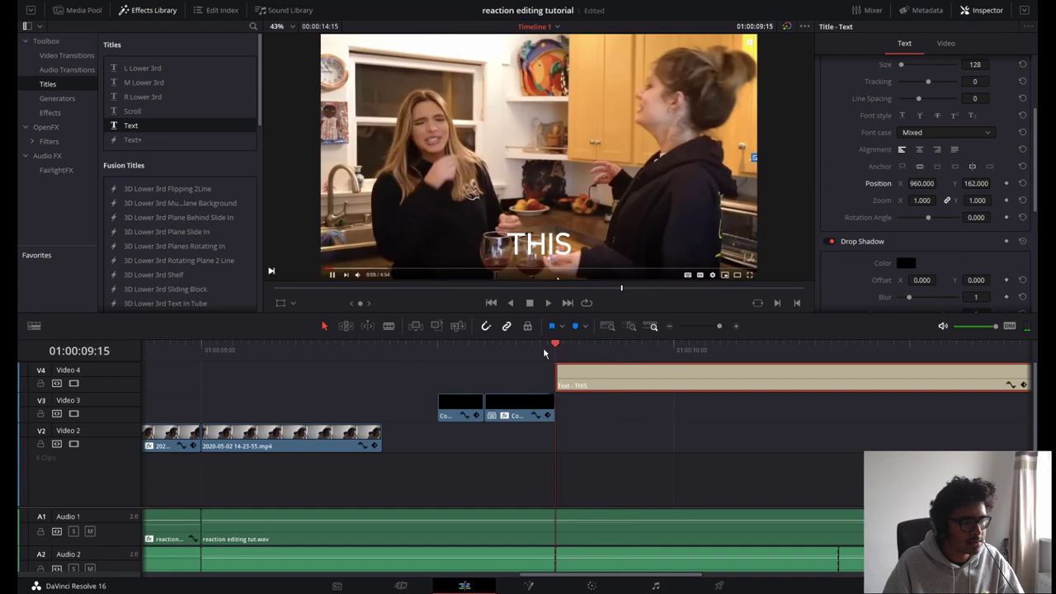
pyautogui.click(578, 353)
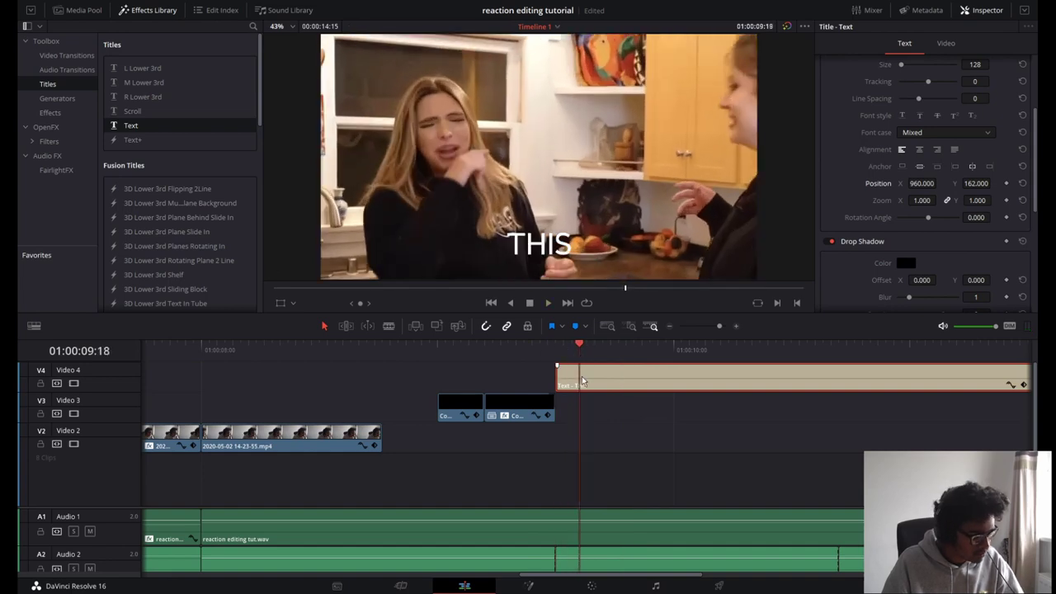
pyautogui.click(558, 358)
pyautogui.press('space')
pyautogui.moveTo(601, 348); pyautogui.dragTo(594, 347)
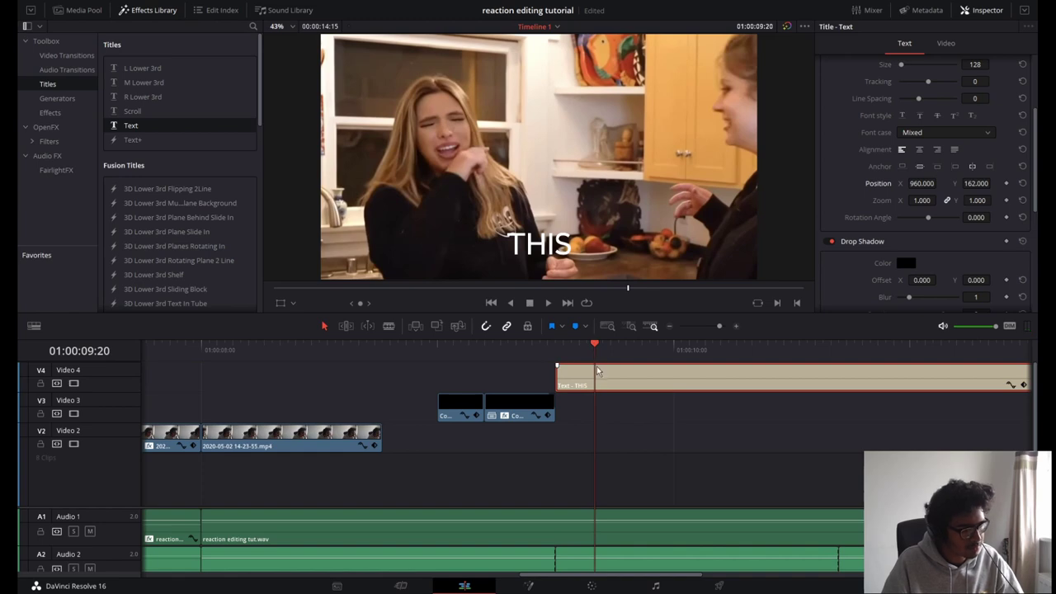
pyautogui.scroll(3, 926, 122)
pyautogui.click(891, 98)
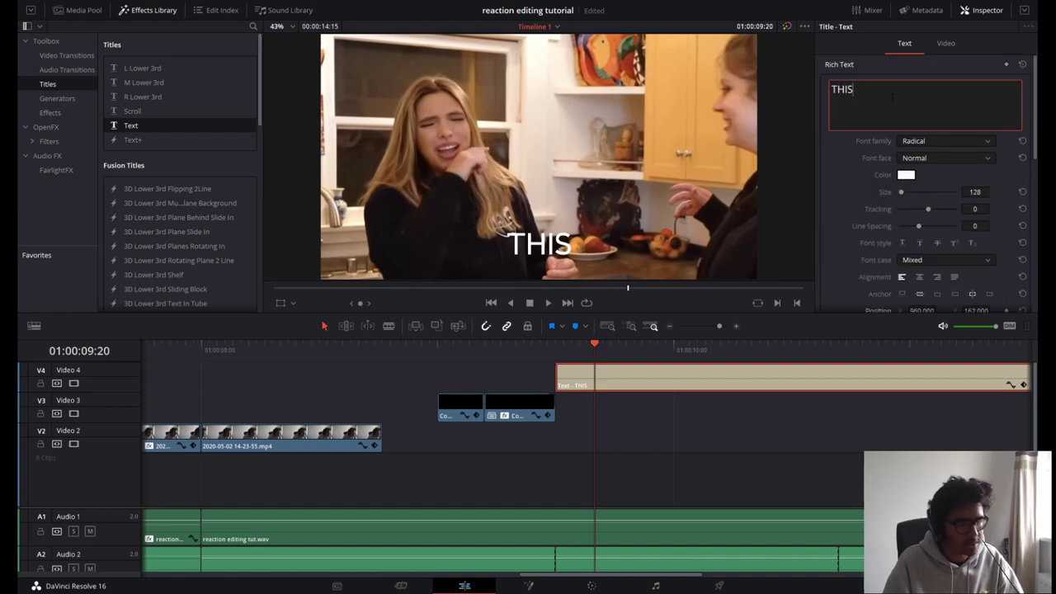
pyautogui.write('IS')
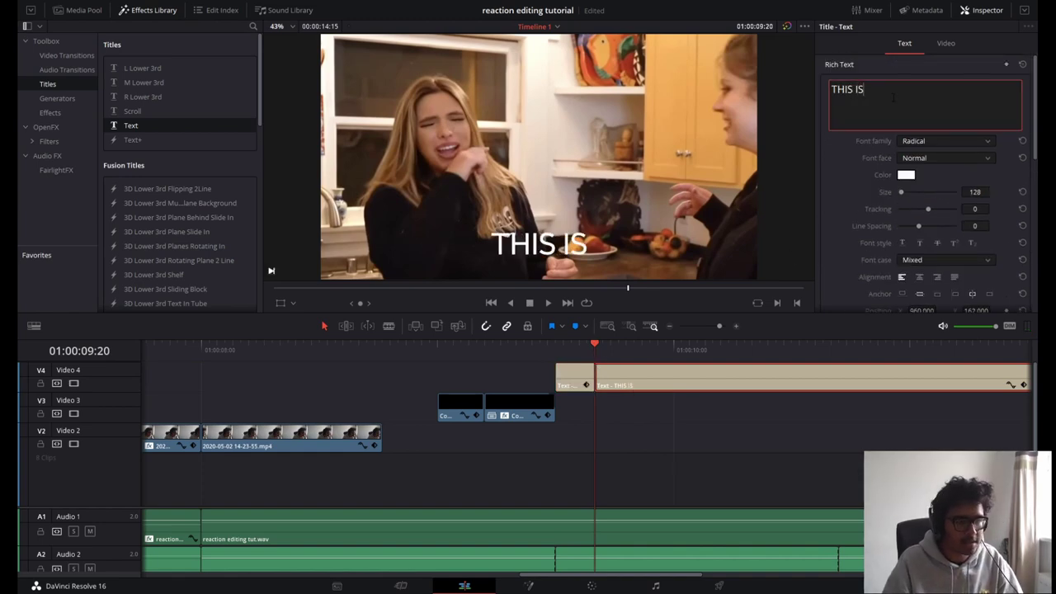
pyautogui.write(' WHY')
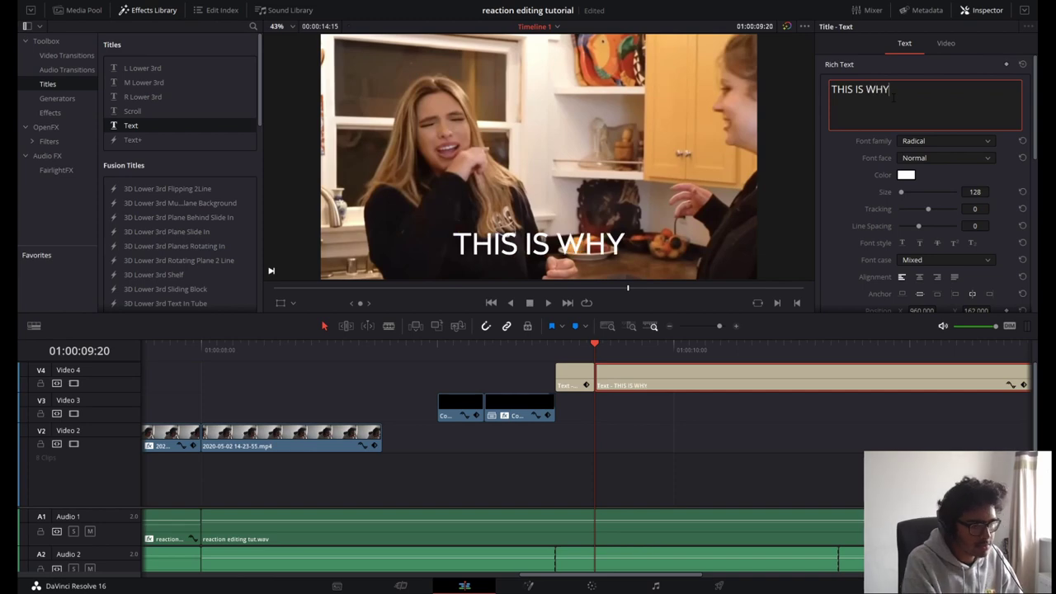
# Step: Check the title timing by playback and roll the cut between THIS IS and THIS IS WHY one frame earlier
pyautogui.click(526, 345)
pyautogui.press('space')
pyautogui.click(525, 345)
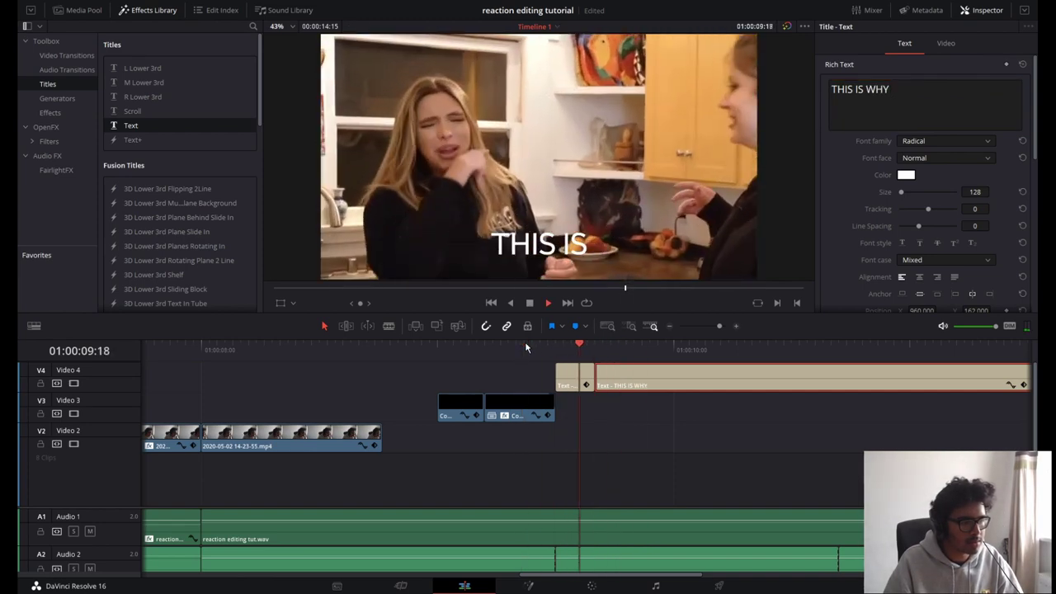
pyautogui.press('space')
pyautogui.click(580, 349)
pyautogui.click(542, 345)
pyautogui.press('space')
pyautogui.press('space')
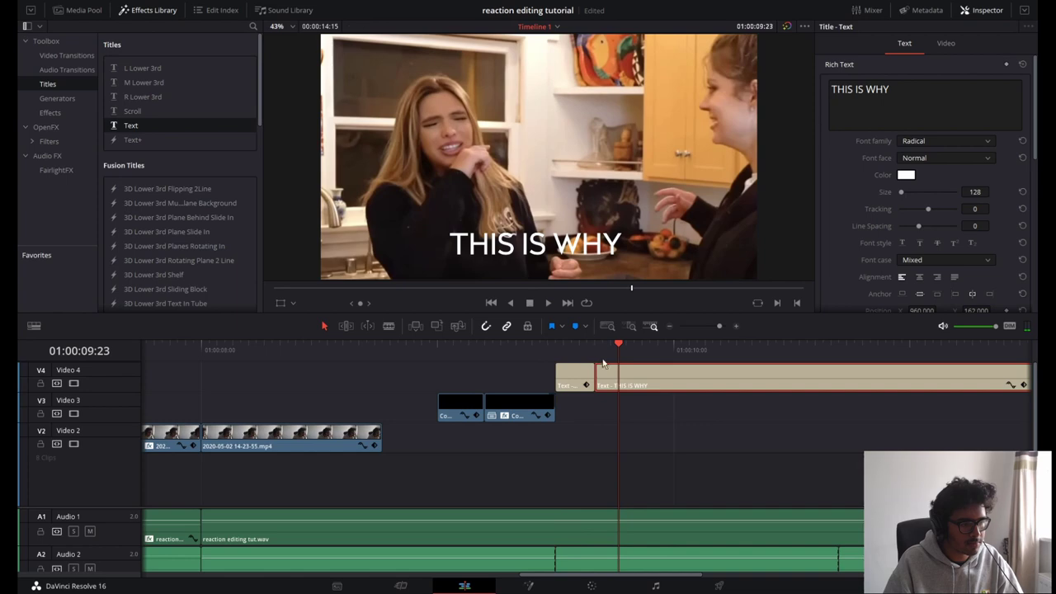
pyautogui.moveTo(595, 374); pyautogui.dragTo(589, 373)
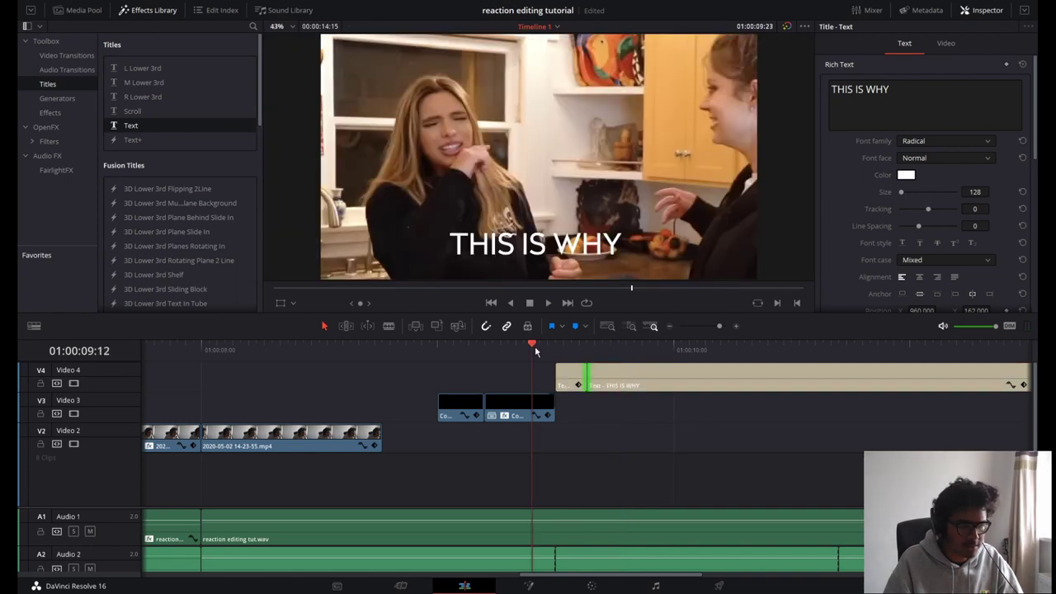
# Step: Split the THIS IS WHY title at 01:00:09:23 and extend the second part's text to THIS IS WHY I LOVE
pyautogui.click(534, 345)
pyautogui.press('l')
pyautogui.click(534, 347)
pyautogui.click(534, 347)
pyautogui.press('space')
pyautogui.press('Left')
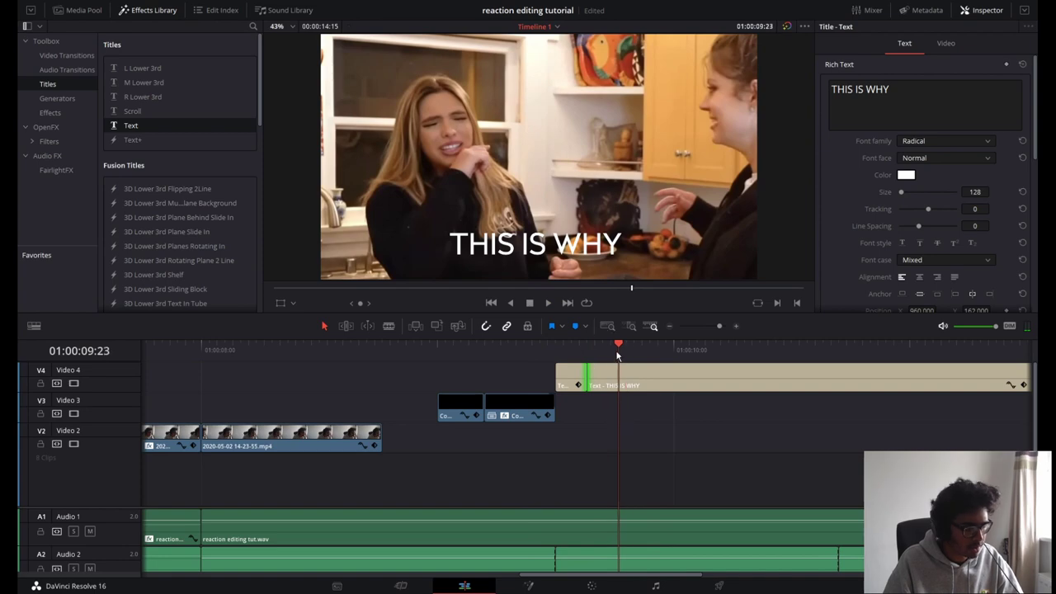
pyautogui.hotkey('ctrl', 'b')
pyautogui.click(643, 375)
pyautogui.click(923, 91)
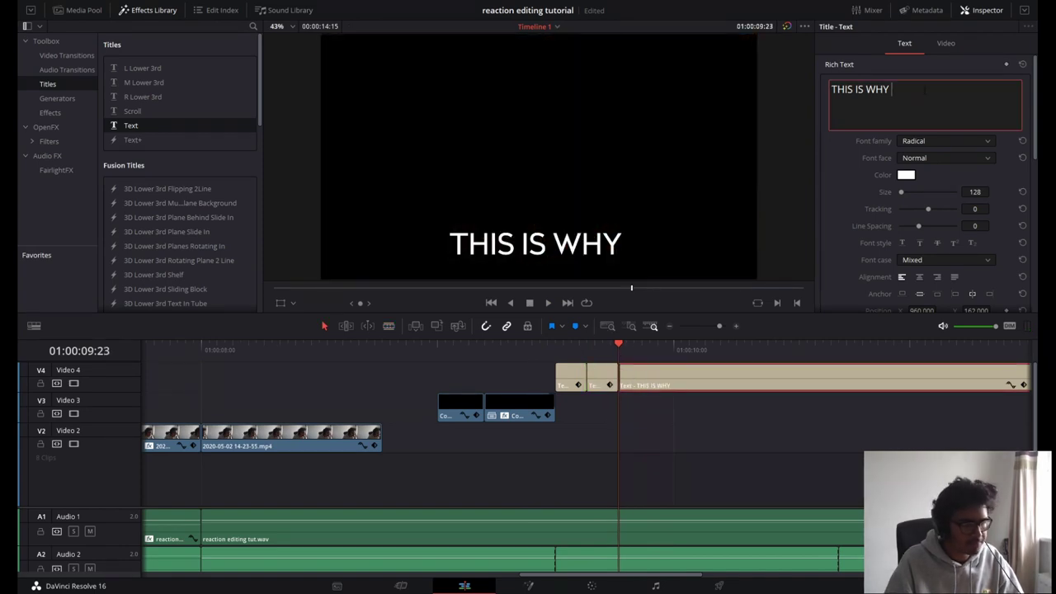
pyautogui.write('I LOVE')
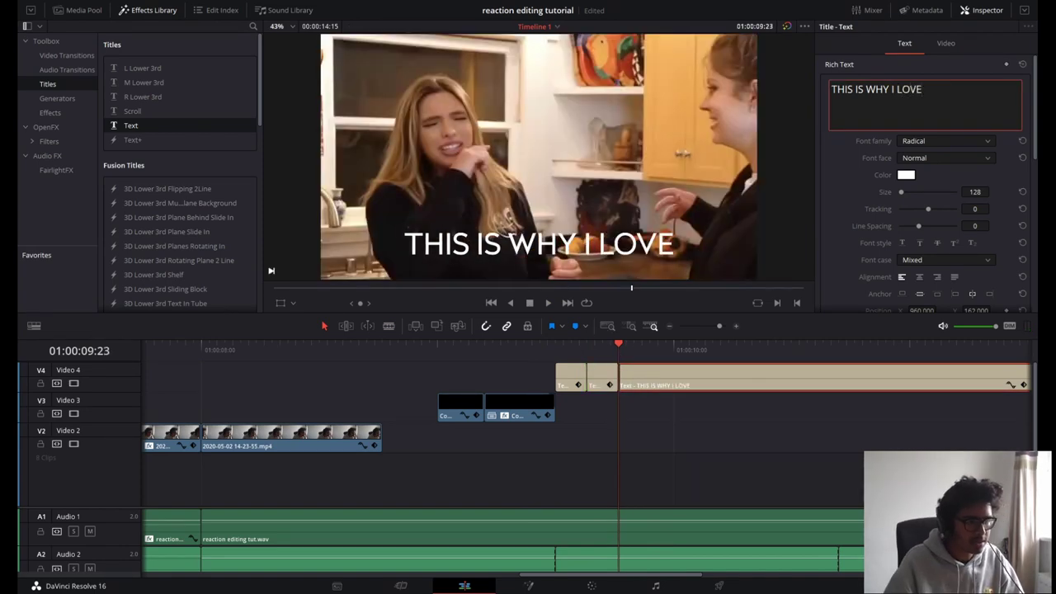
# Step: Split the THIS IS WHY I LOVE title at 01:00:10:06 and replace the second part's text with GIRLS
pyautogui.click(543, 344)
pyautogui.press('space')
pyautogui.click(568, 357)
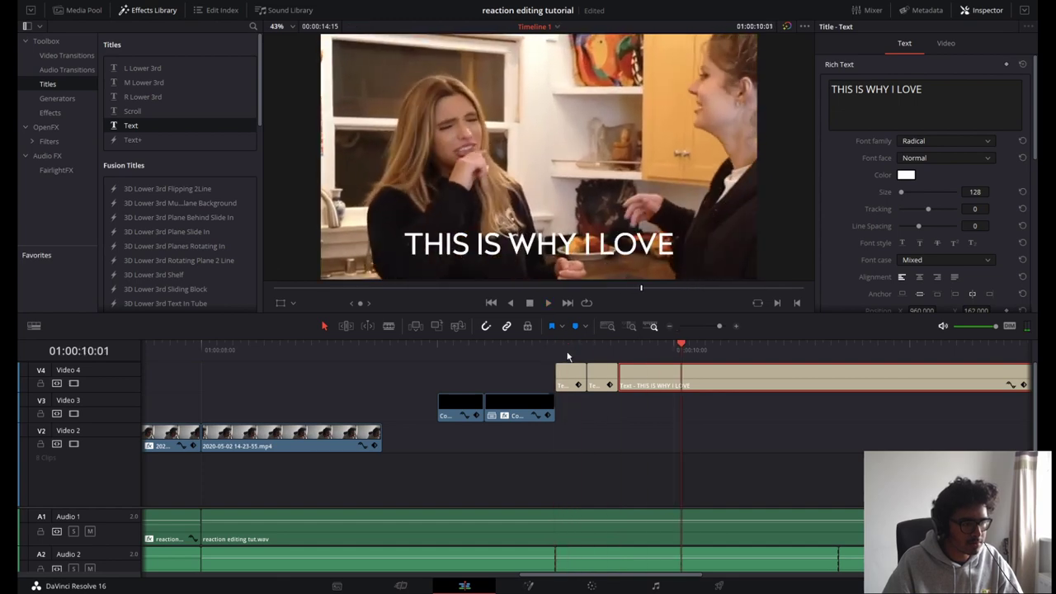
pyautogui.press('space')
pyautogui.moveTo(701, 357); pyautogui.dragTo(723, 347)
pyautogui.hotkey('ctrl', 'b')
pyautogui.click(739, 371)
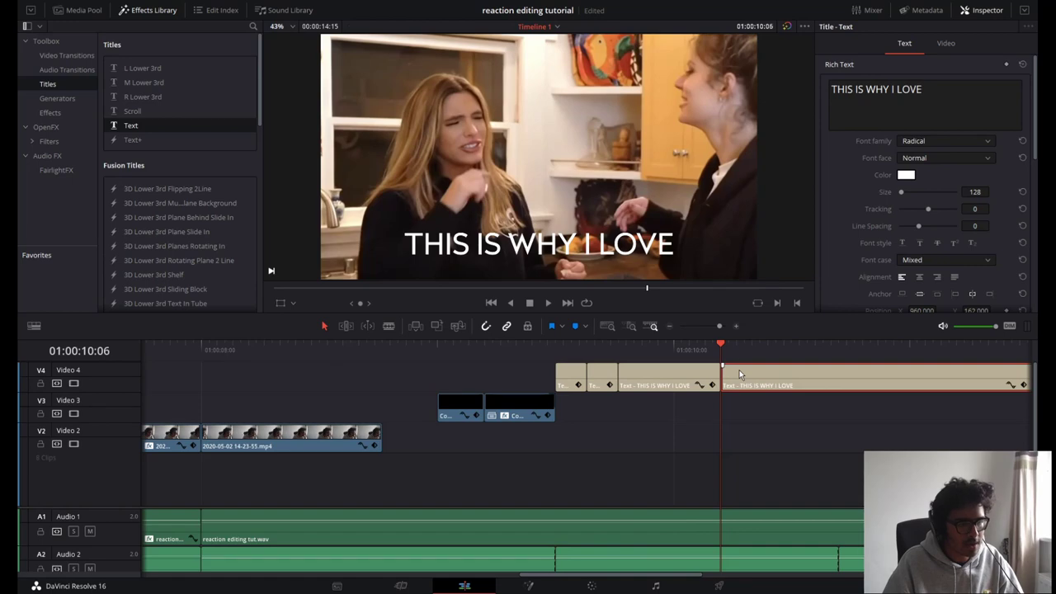
pyautogui.click(743, 348)
pyautogui.click(944, 91)
pyautogui.hotkey('ctrl', 'a')
pyautogui.write('GIRLS')
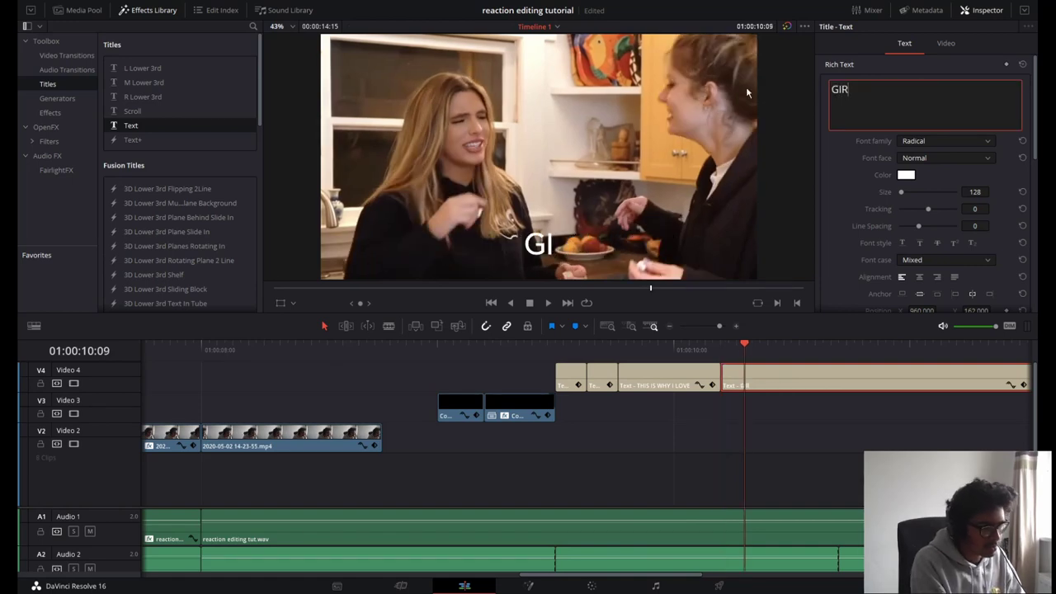
# Step: Set the GIRLS title's font to Arkhip, its size to 537 and its Y position to 297
pyautogui.click(939, 142)
pyautogui.moveTo(901, 193); pyautogui.dragTo(908, 194)
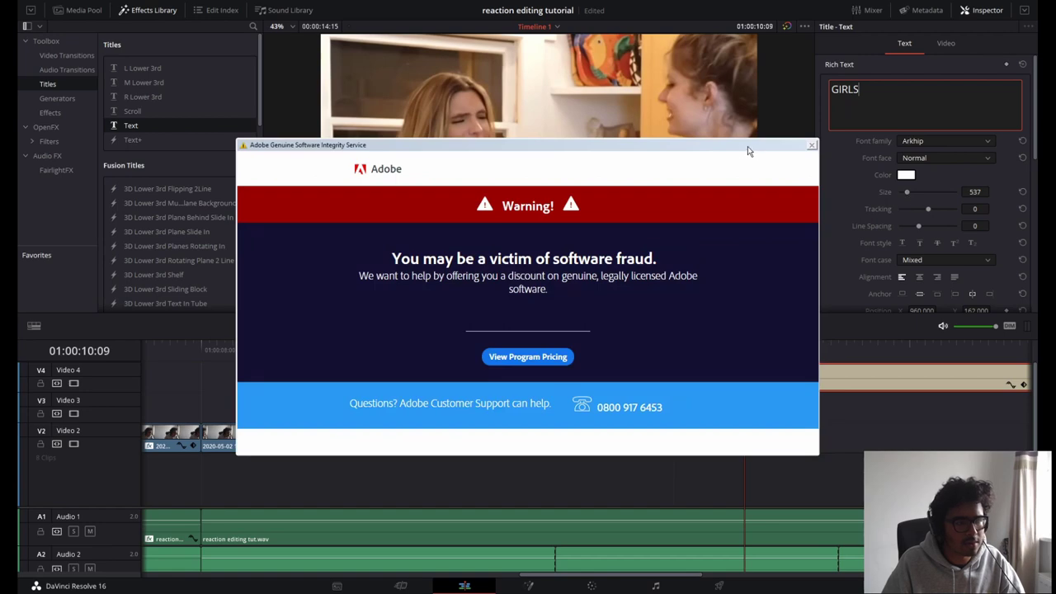
pyautogui.click(810, 145)
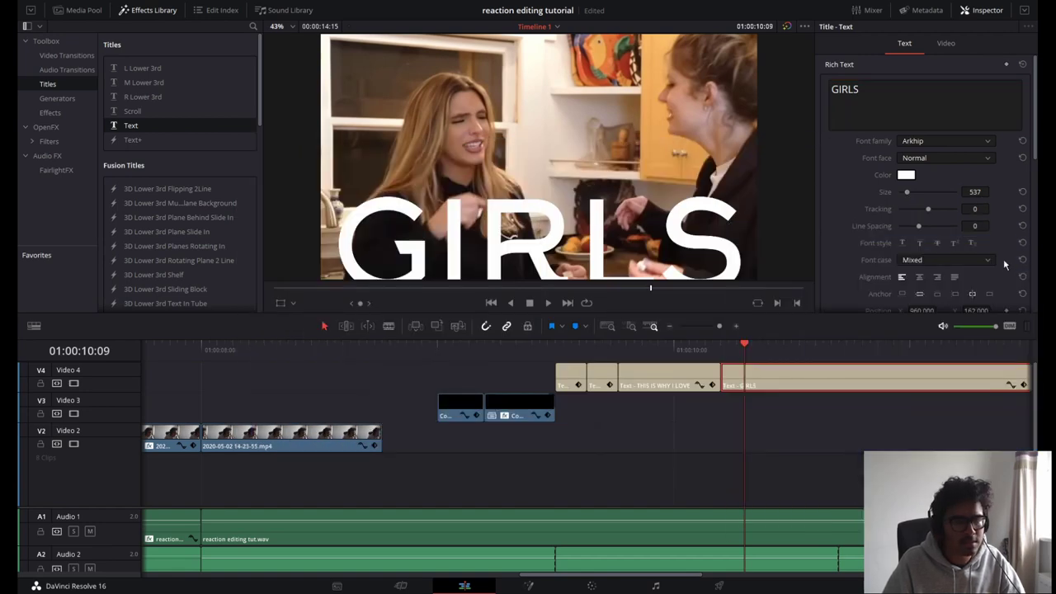
pyautogui.moveTo(1033, 152); pyautogui.dragTo(1025, 197)
# Step: Play through the titles to find where the spoken word ends and split the GIRLS title at 01:00:10:12
pyautogui.click(517, 349)
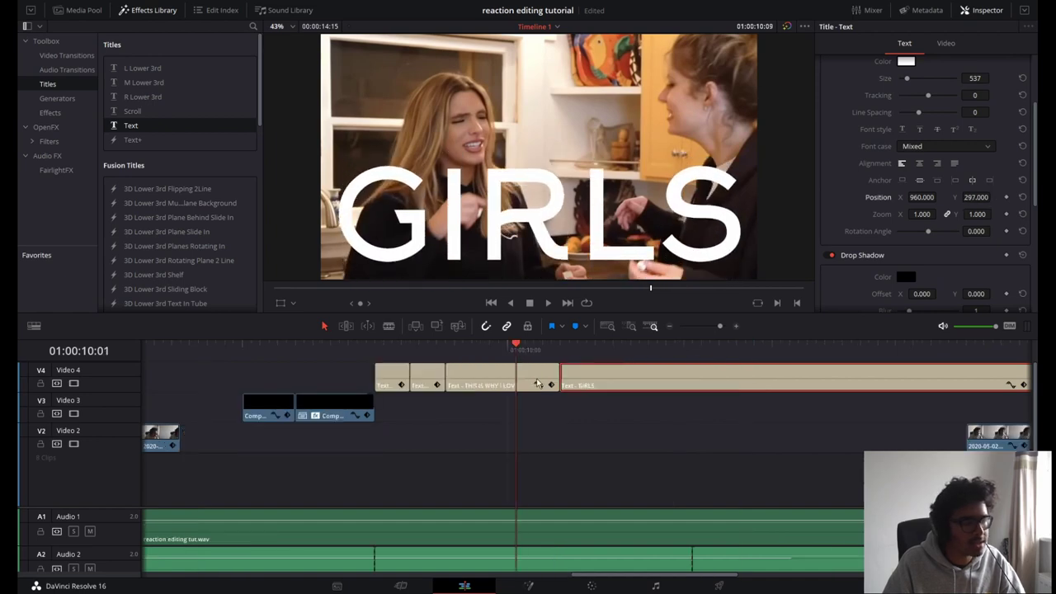
pyautogui.click(414, 349)
pyautogui.press('space')
pyautogui.click(545, 350)
pyautogui.click(559, 349)
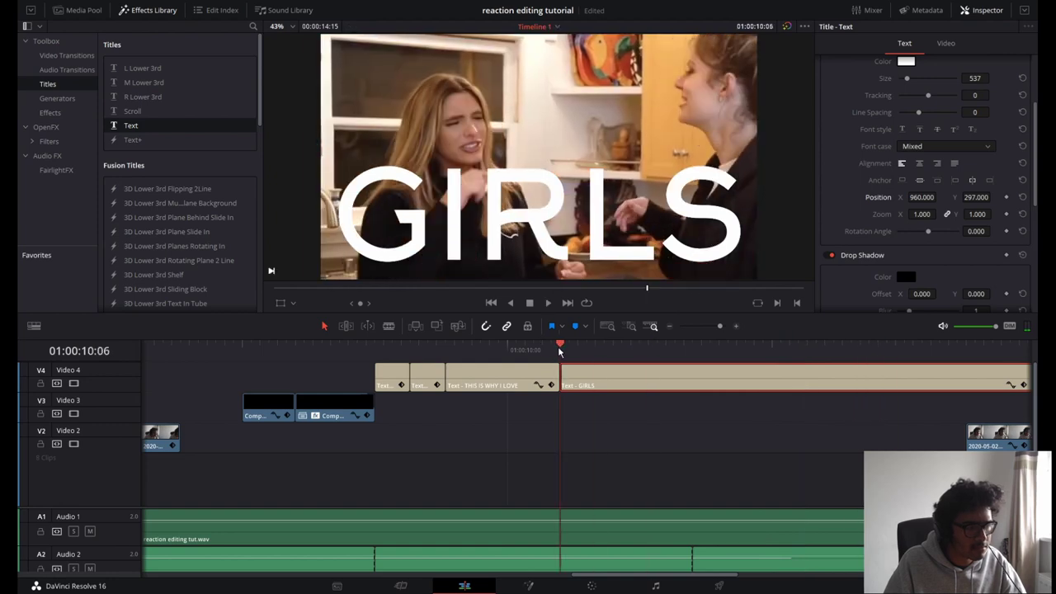
pyautogui.press('space')
pyautogui.moveTo(621, 349); pyautogui.dragTo(614, 349)
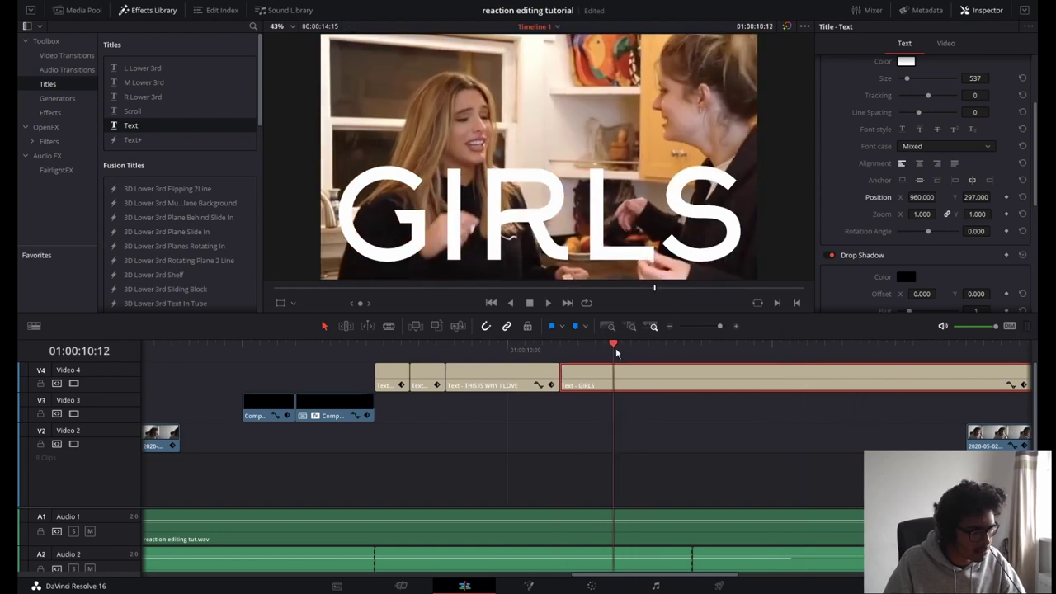
pyautogui.press('b')
pyautogui.click(615, 378)
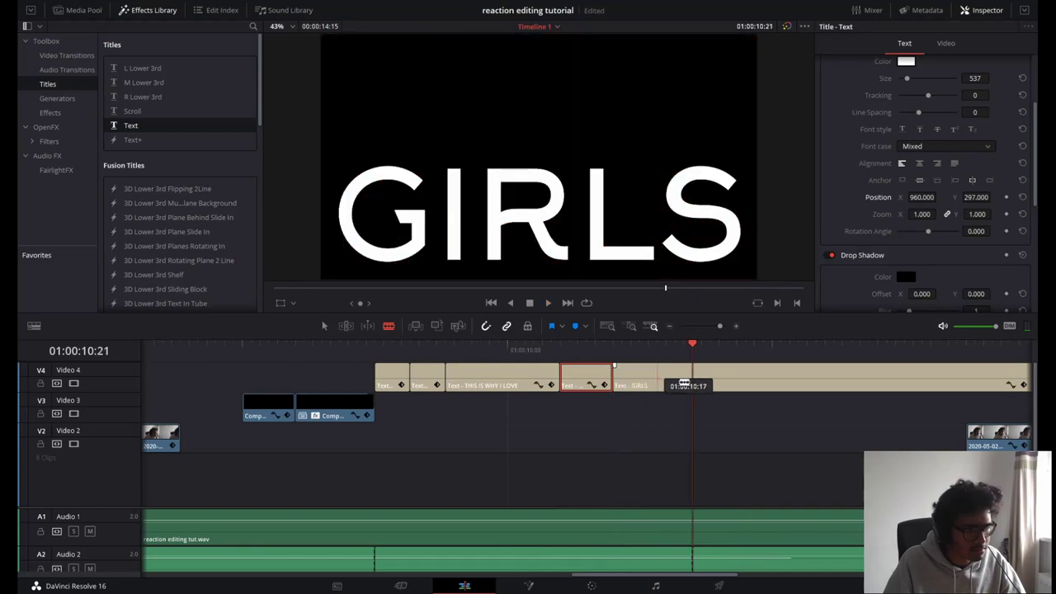
# Step: Cut the second GIRLS title at 01:00:10:21 and delete the part after the cut
pyautogui.click(693, 378)
pyautogui.press('a')
pyautogui.click(745, 375)
pyautogui.press('Delete')
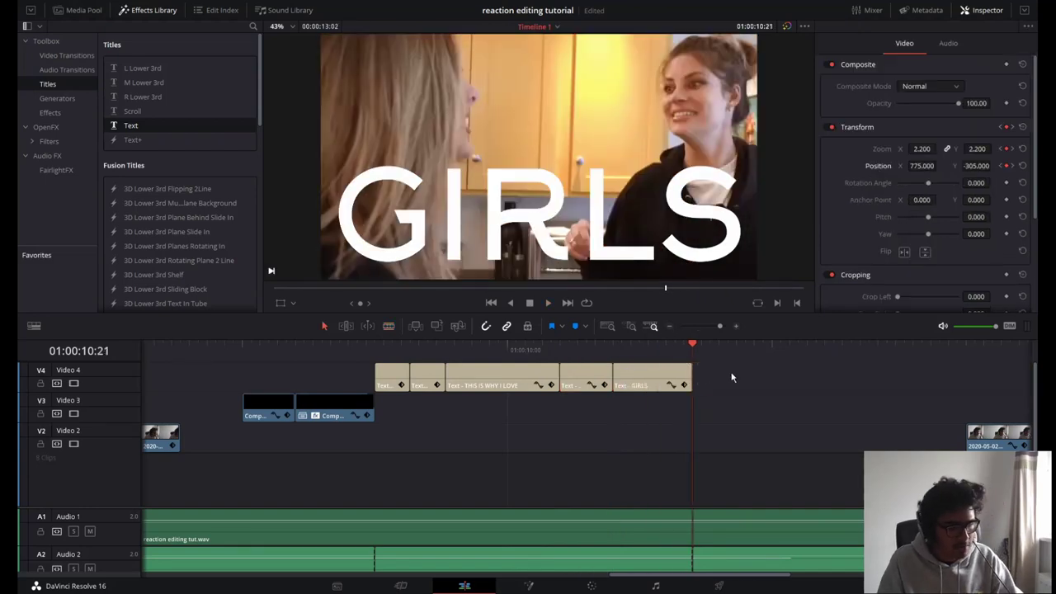
# Step: Replace the second GIRLS title's text with NIGHT and set its size to 499
pyautogui.click(646, 369)
pyautogui.press('Up')
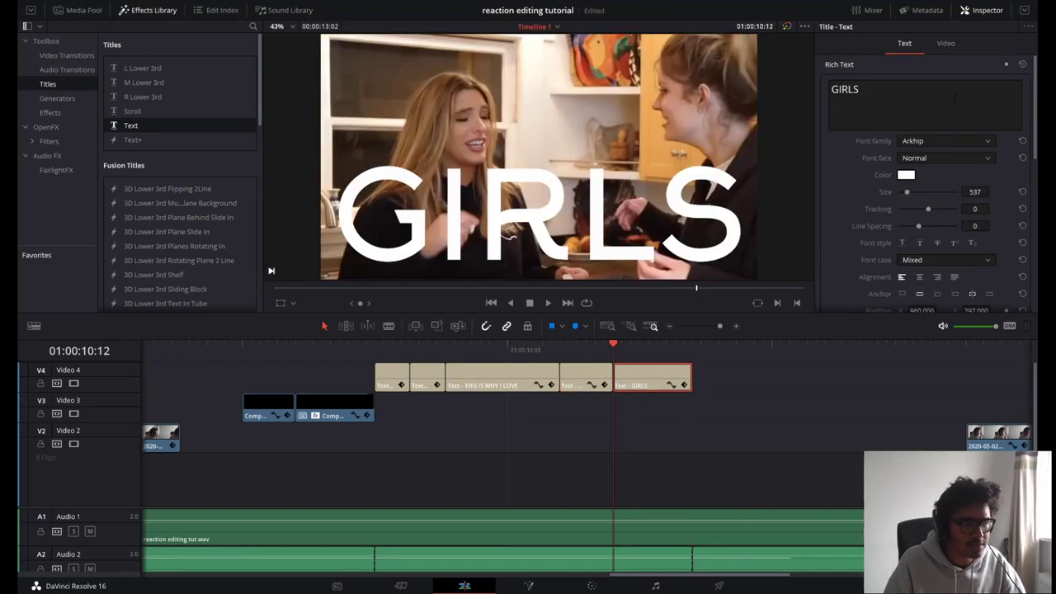
pyautogui.doubleClick(888, 95)
pyautogui.write('NIGHTS')
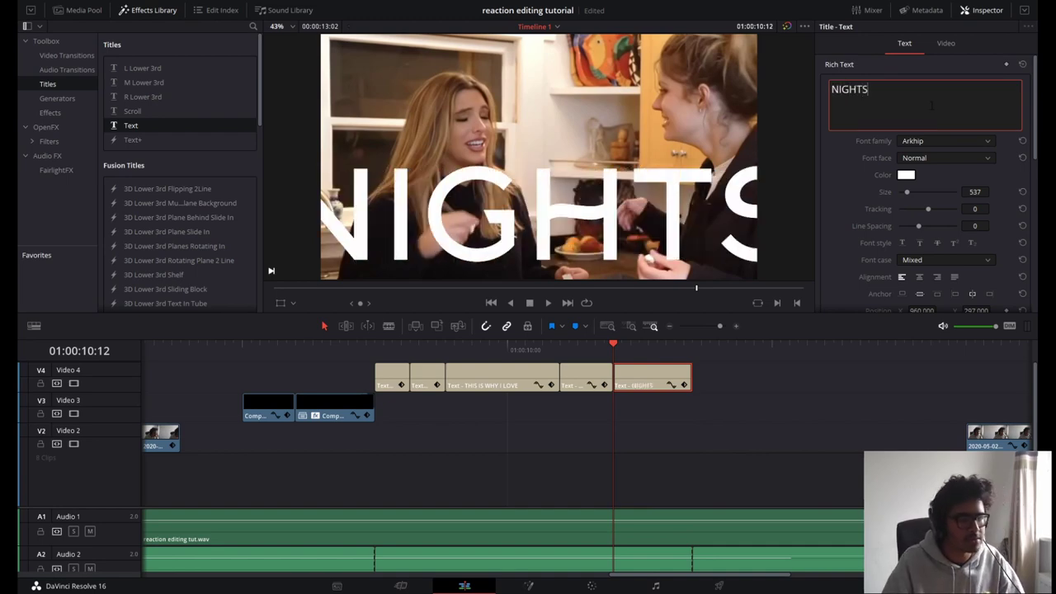
pyautogui.press('BackSpace')
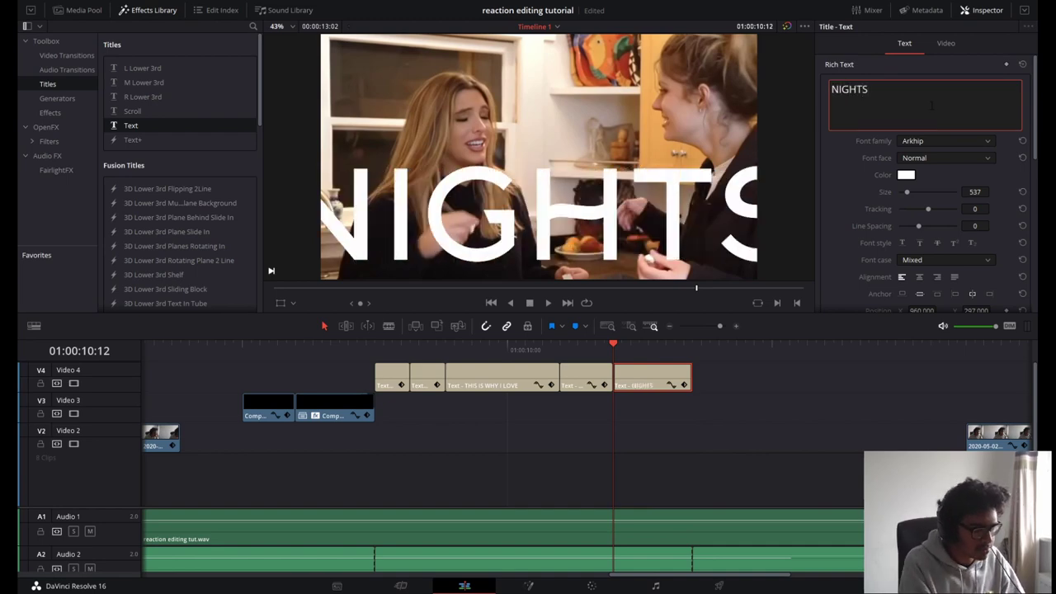
pyautogui.moveTo(907, 191); pyautogui.dragTo(907, 193)
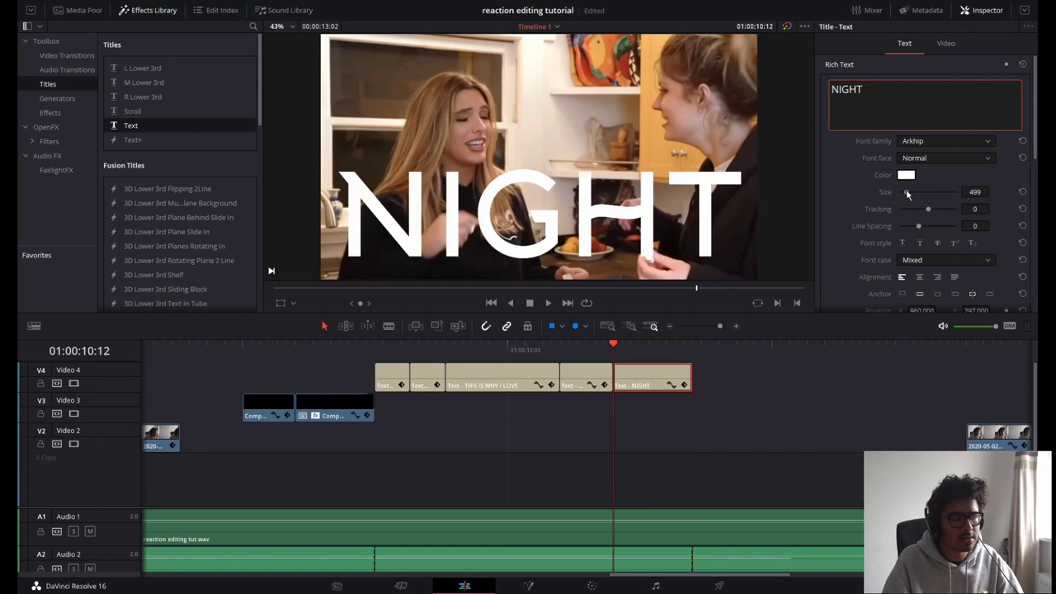
# Step: Play back the title sequence to check the GIRLS and NIGHT timing against the speech
pyautogui.click(335, 347)
pyautogui.press('space')
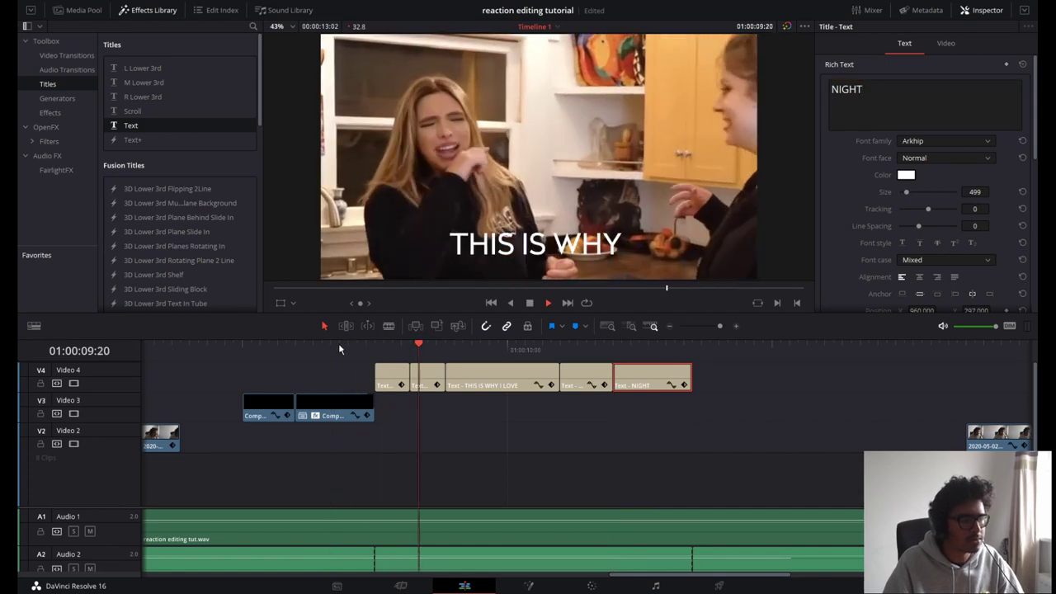
pyautogui.press('space')
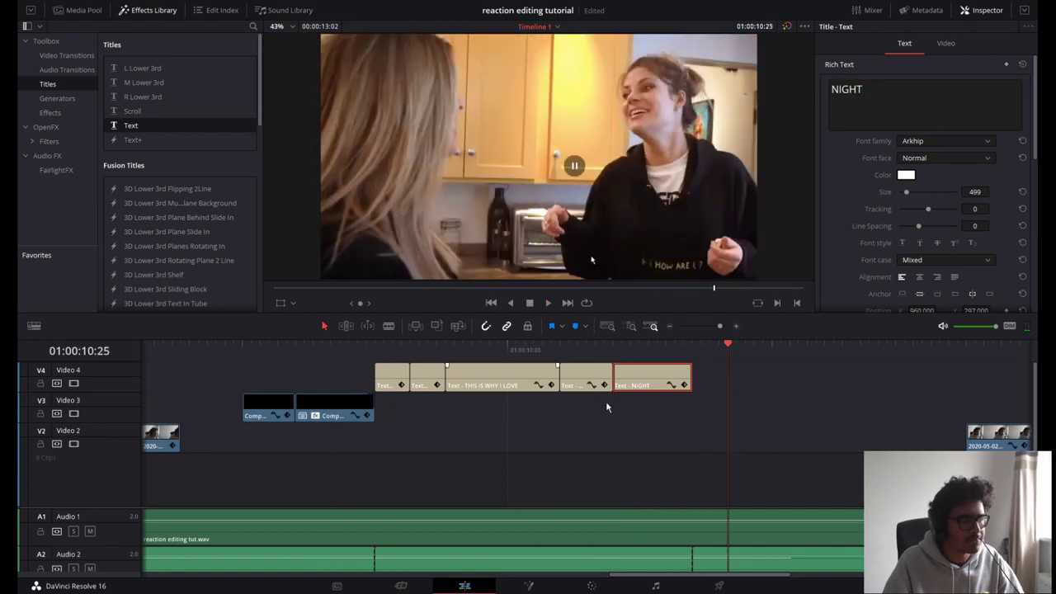
pyautogui.click(397, 350)
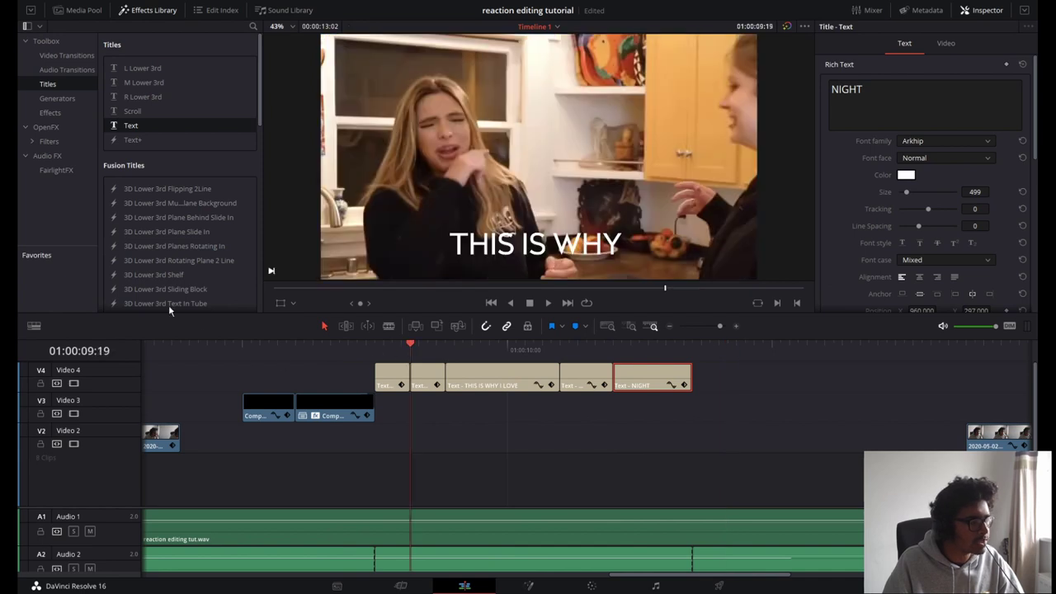
# Step: Add an adjustment clip above the titles, cut it at the start of GIRLS and the end of NIGHT, and delete the excess
pyautogui.click(82, 9)
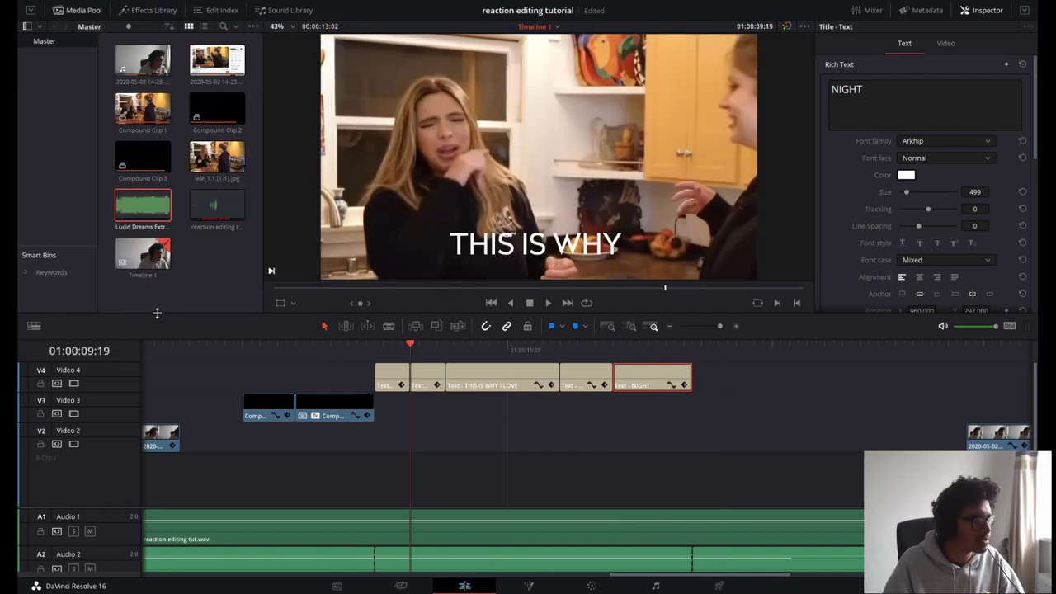
pyautogui.click(141, 11)
pyautogui.click(58, 113)
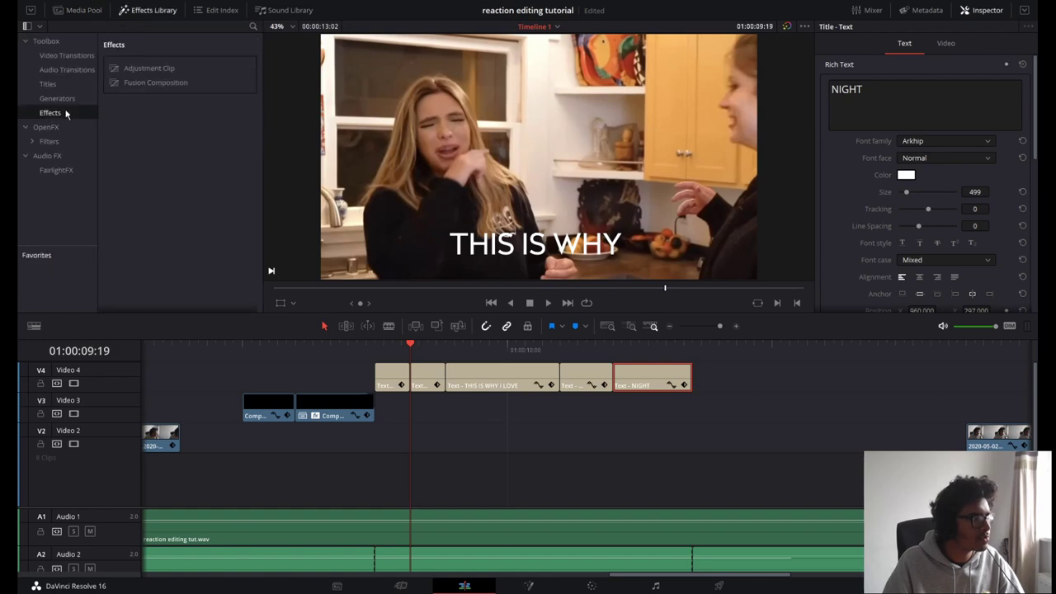
pyautogui.moveTo(135, 69); pyautogui.dragTo(736, 378)
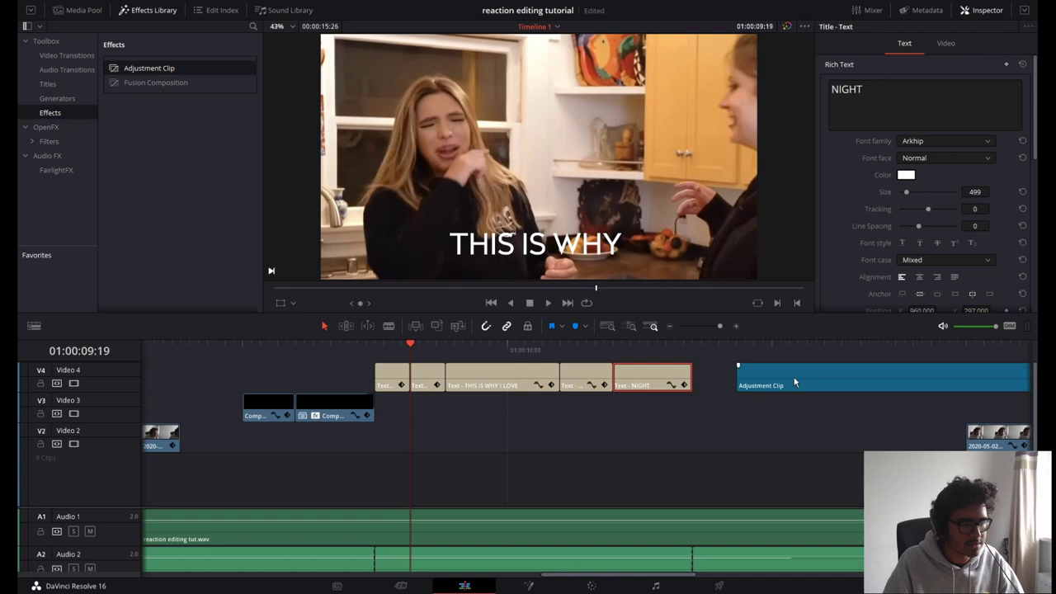
pyautogui.moveTo(759, 379); pyautogui.dragTo(394, 375)
pyautogui.press('b')
pyautogui.click(560, 377)
pyautogui.click(693, 378)
pyautogui.press('a')
pyautogui.click(709, 379)
pyautogui.press('BackSpace')
# Step: Apply Camera Shake to the first adjustment clip, above the THIS IS WHY I LOVE titles, and play it back
pyautogui.click(466, 390)
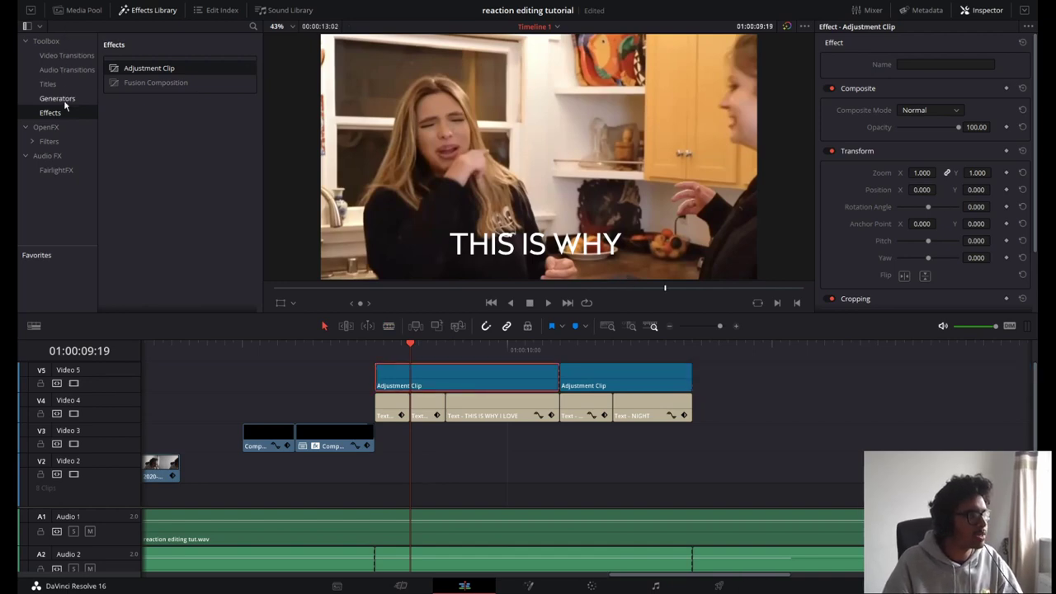
pyautogui.click(47, 127)
pyautogui.moveTo(260, 66); pyautogui.dragTo(261, 276)
pyautogui.moveTo(184, 242); pyautogui.dragTo(480, 384)
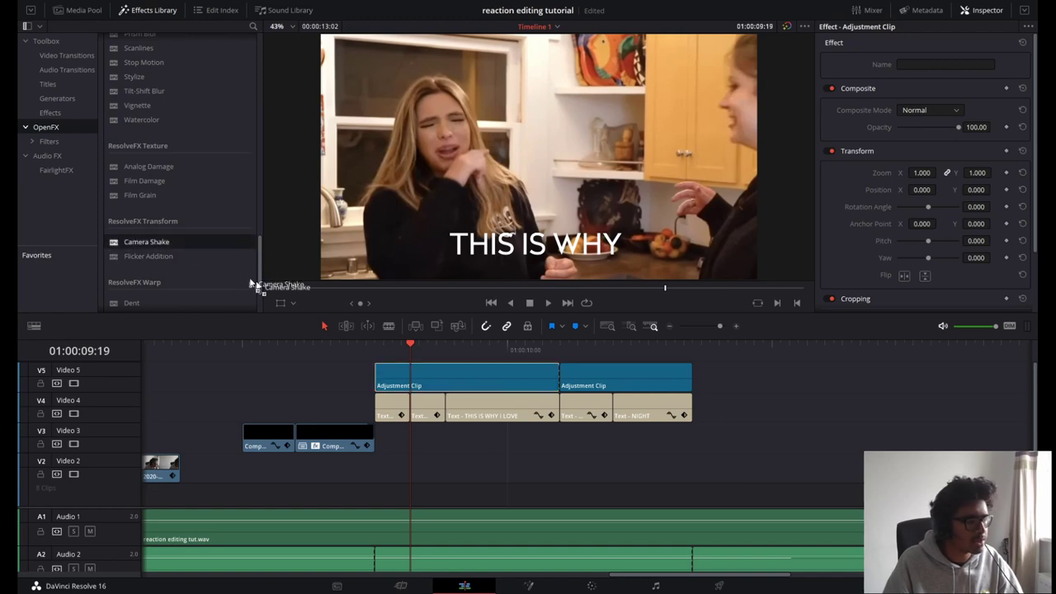
pyautogui.click(367, 347)
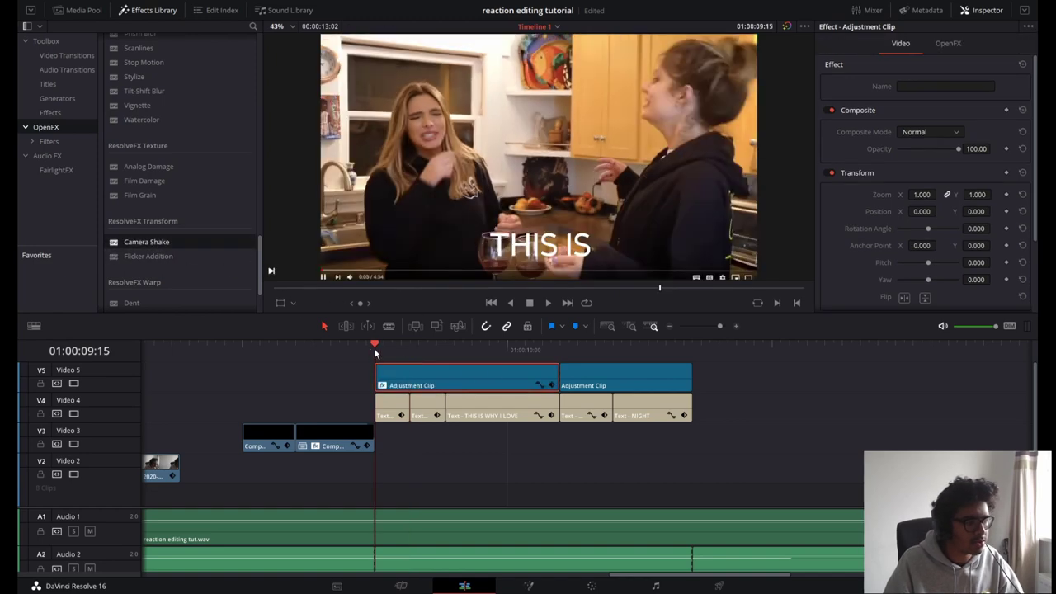
pyautogui.press('space')
pyautogui.click(391, 354)
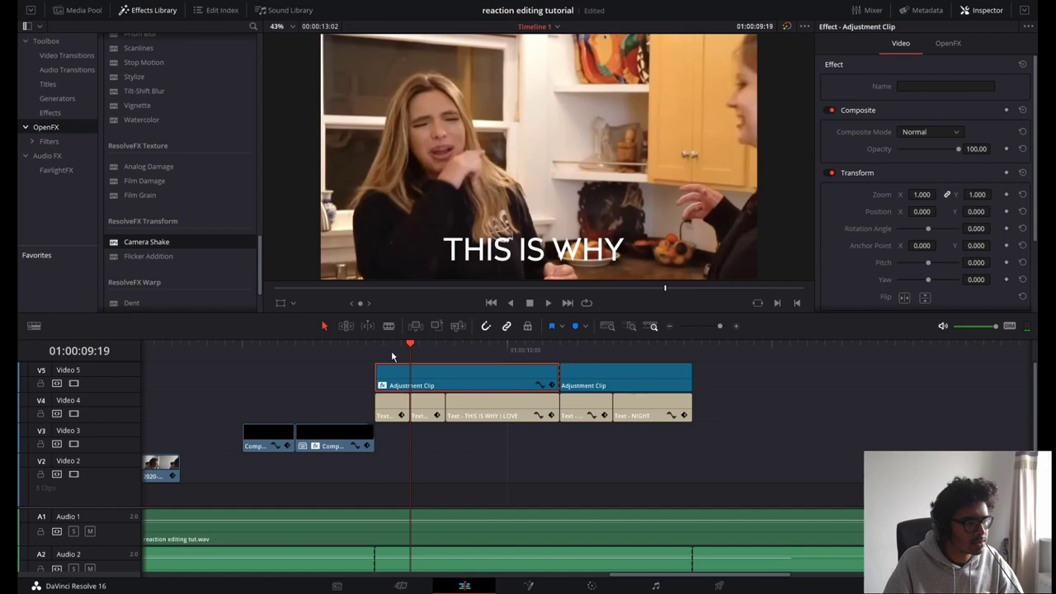
pyautogui.press('space')
pyautogui.press('space')
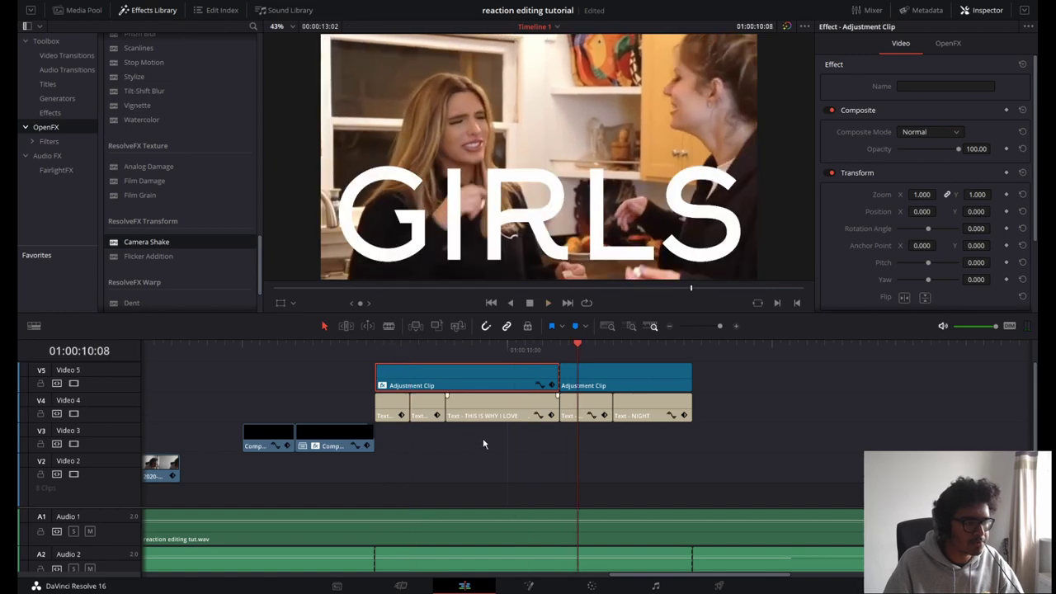
# Step: Replay the titles and apply Camera Shake to the second adjustment clip, above GIRLS and NIGHT
pyautogui.click(381, 347)
pyautogui.press('space')
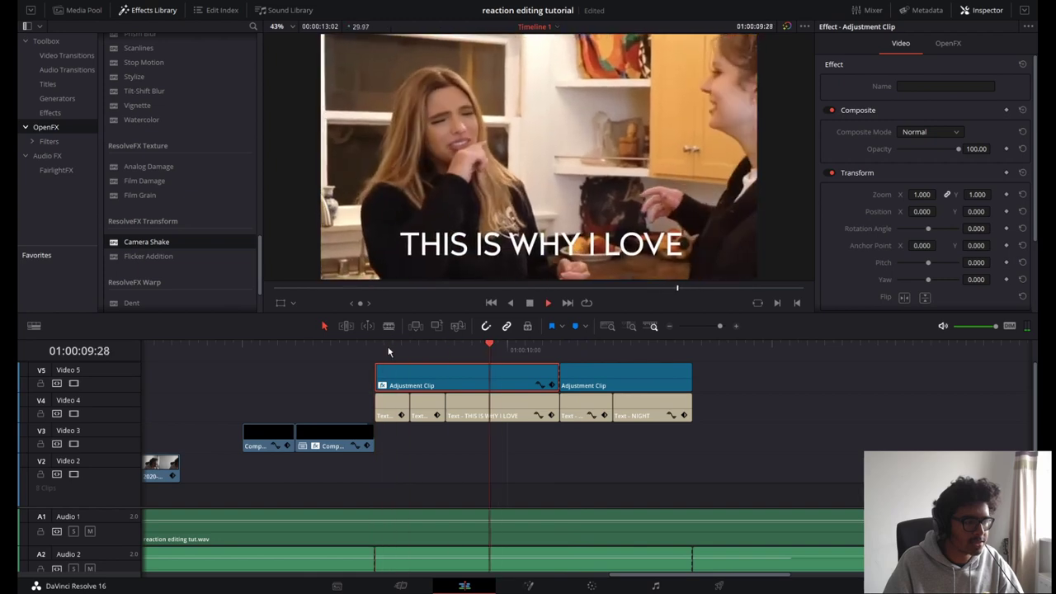
pyautogui.press('space')
pyautogui.press('space')
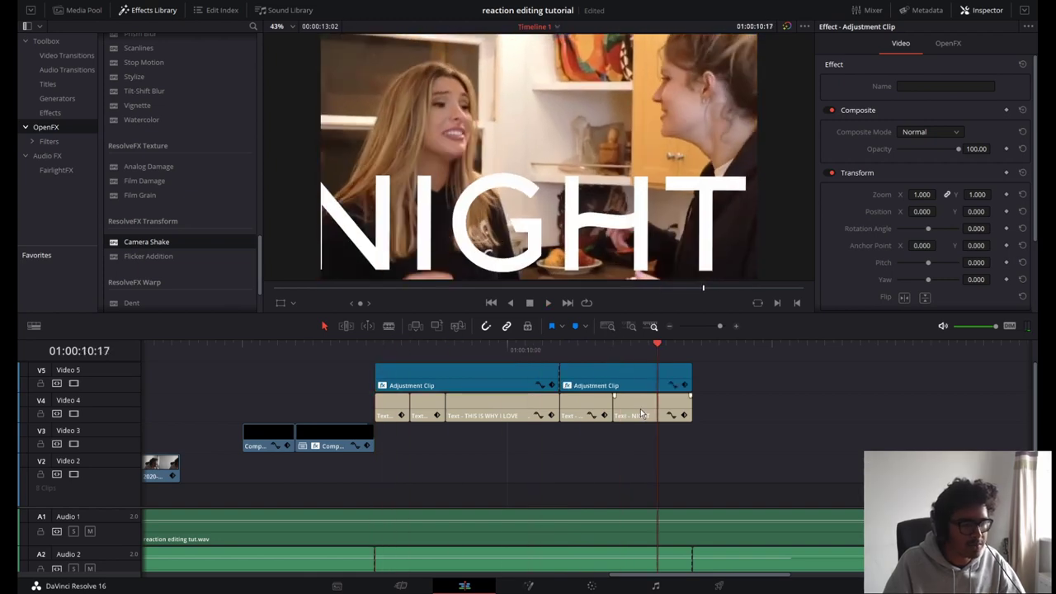
# Step: Set the NIGHT title's text color to the dark red basic color
pyautogui.click(640, 410)
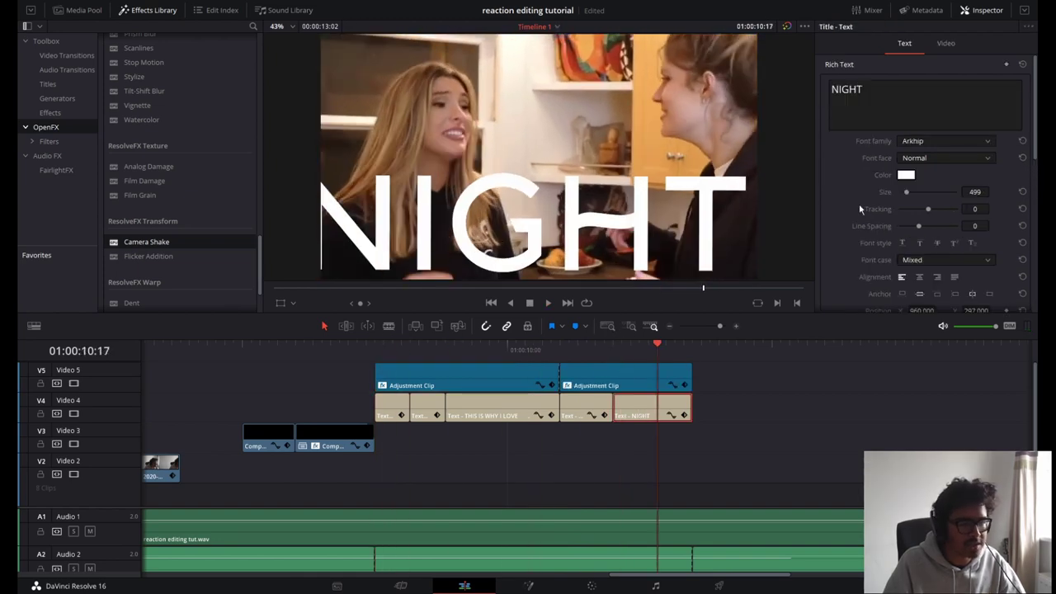
pyautogui.click(906, 174)
pyautogui.moveTo(550, 169); pyautogui.dragTo(838, 281)
pyautogui.click(741, 311)
pyautogui.click(902, 497)
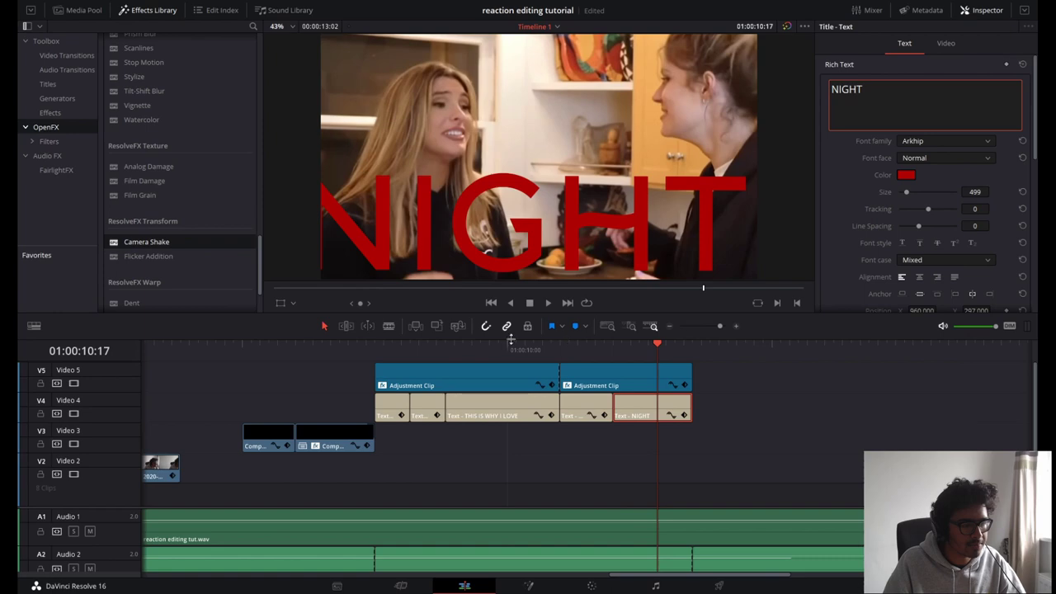
# Step: Preview the colored title and give the GIRLS title the same dark red text color
pyautogui.click(517, 350)
pyautogui.press('space')
pyautogui.press('space')
pyautogui.click(591, 403)
pyautogui.click(585, 350)
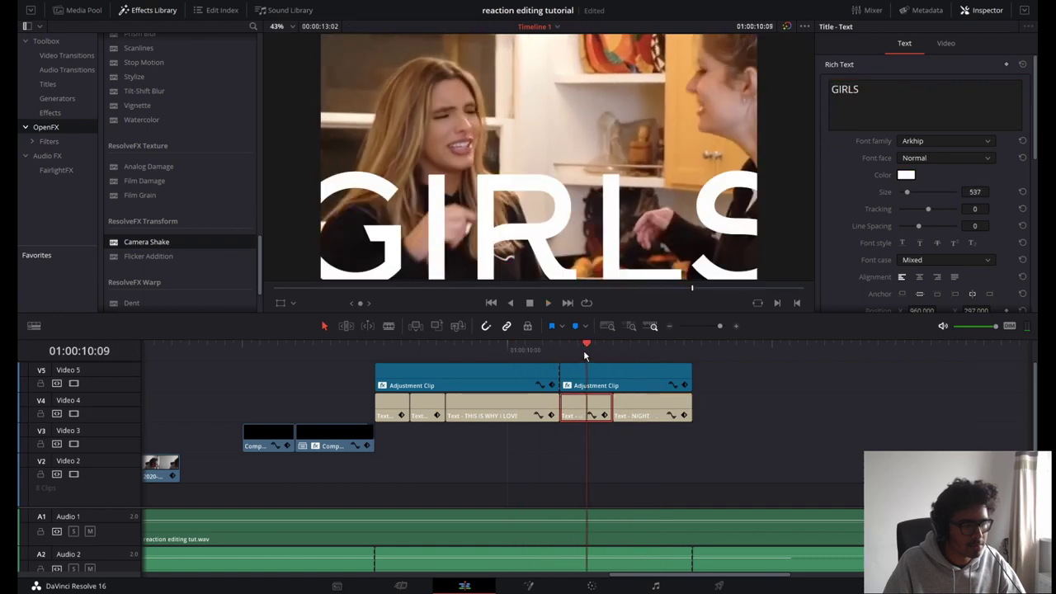
pyautogui.click(906, 175)
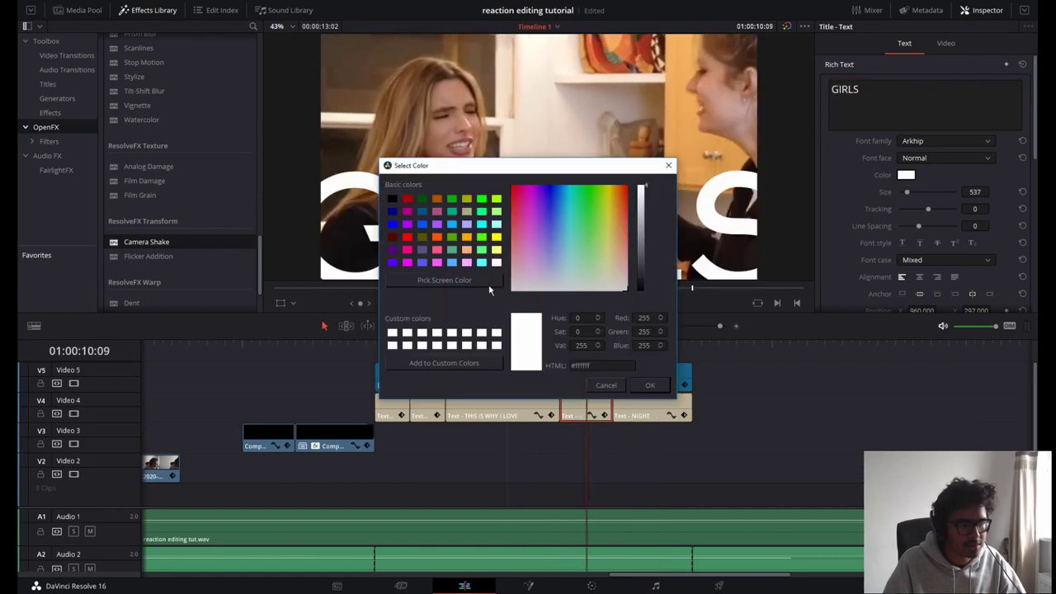
pyautogui.click(409, 200)
pyautogui.click(647, 385)
# Step: Play back the red GIRLS and NIGHT titles and look over the whole timeline
pyautogui.scroll(-3, 546, 363)
pyautogui.click(546, 348)
pyautogui.press('space')
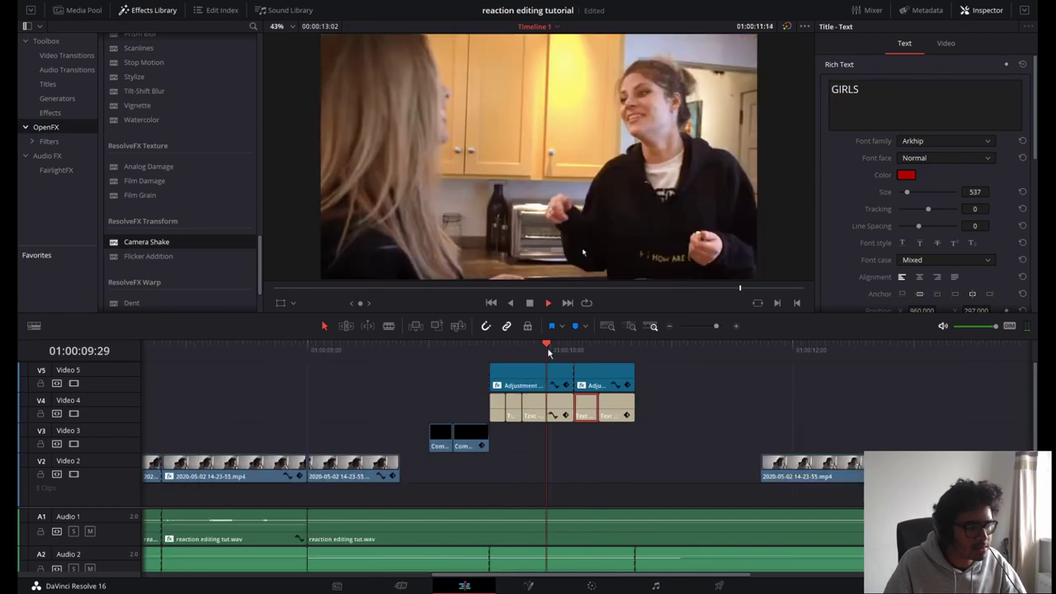
pyautogui.press('space')
pyautogui.scroll(-1, 548, 479)
pyautogui.scroll(-1, 548, 479)
pyautogui.scroll(3, 726, 481)
pyautogui.scroll(-8, 721, 479)
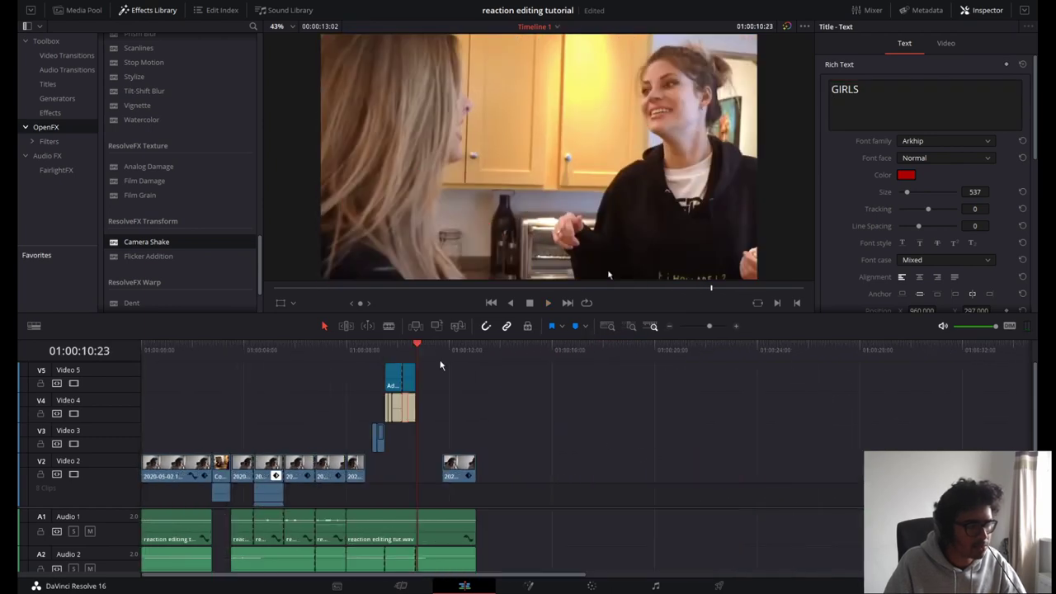
# Step: Play on from the end of the NIGHT title to find where the webcam clip comes back in
pyautogui.click(364, 351)
pyautogui.scroll(4, 362, 351)
pyautogui.click(364, 348)
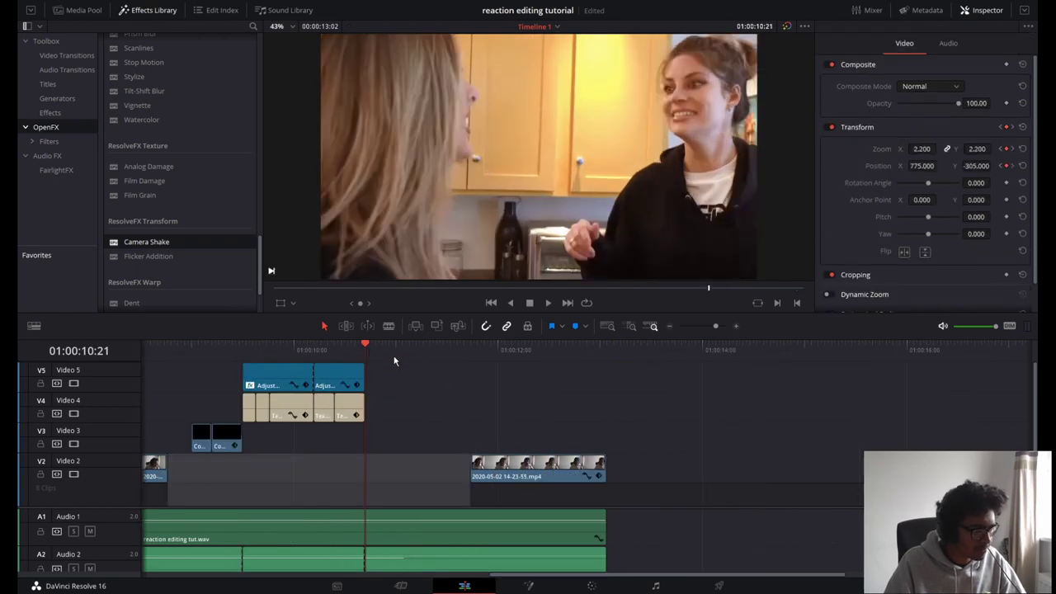
pyautogui.press('space')
pyautogui.press('space')
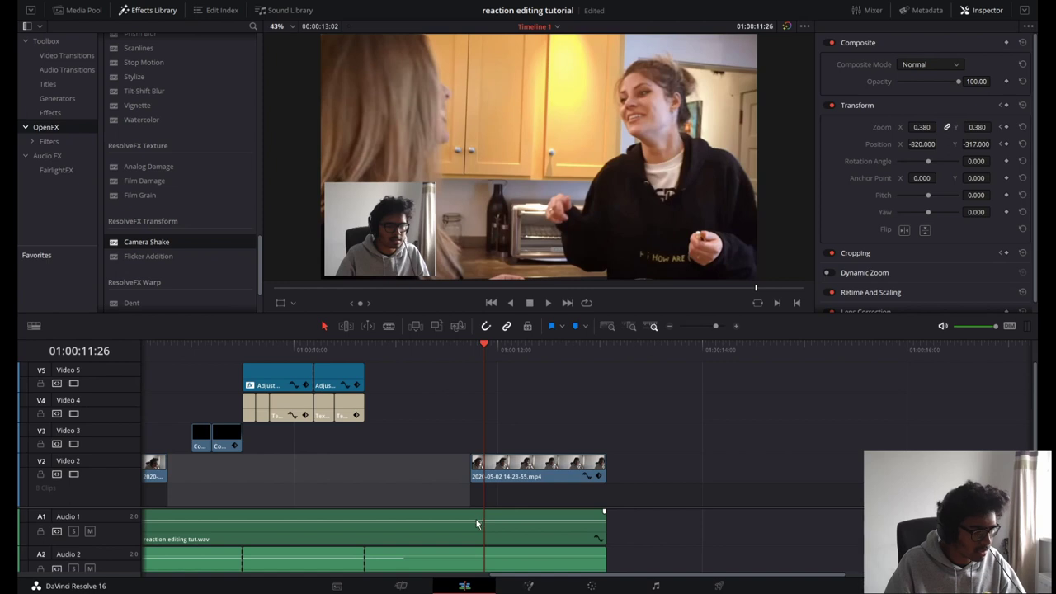
# Step: Cut the source video and audio at 01:00:11:22 and 01:00:10:21, and ripple delete the section between the cuts
pyautogui.click(471, 356)
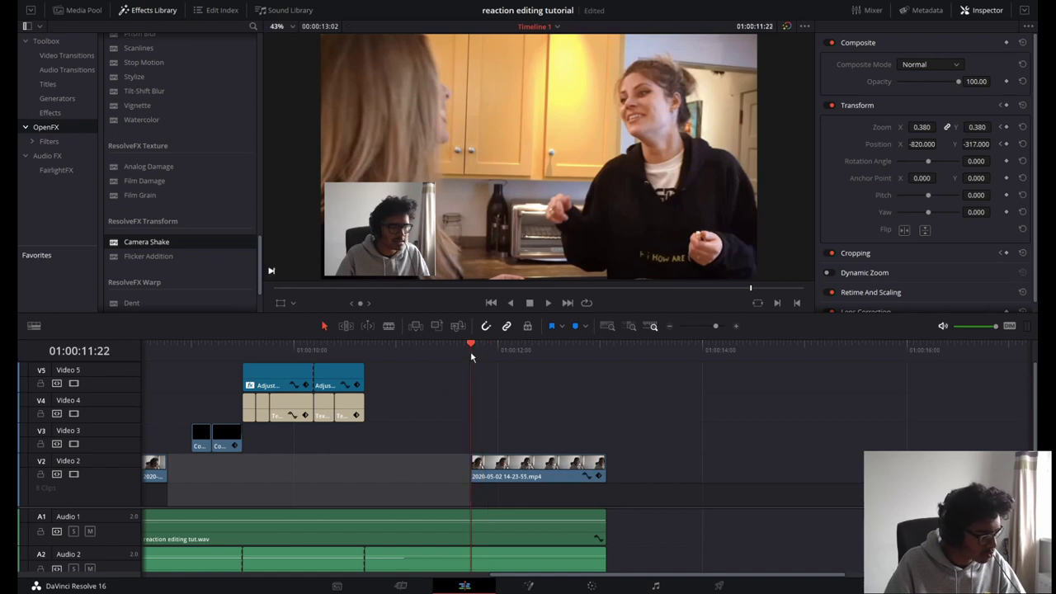
pyautogui.hotkey('ctrl', 'b')
pyautogui.moveTo(471, 356); pyautogui.dragTo(365, 347)
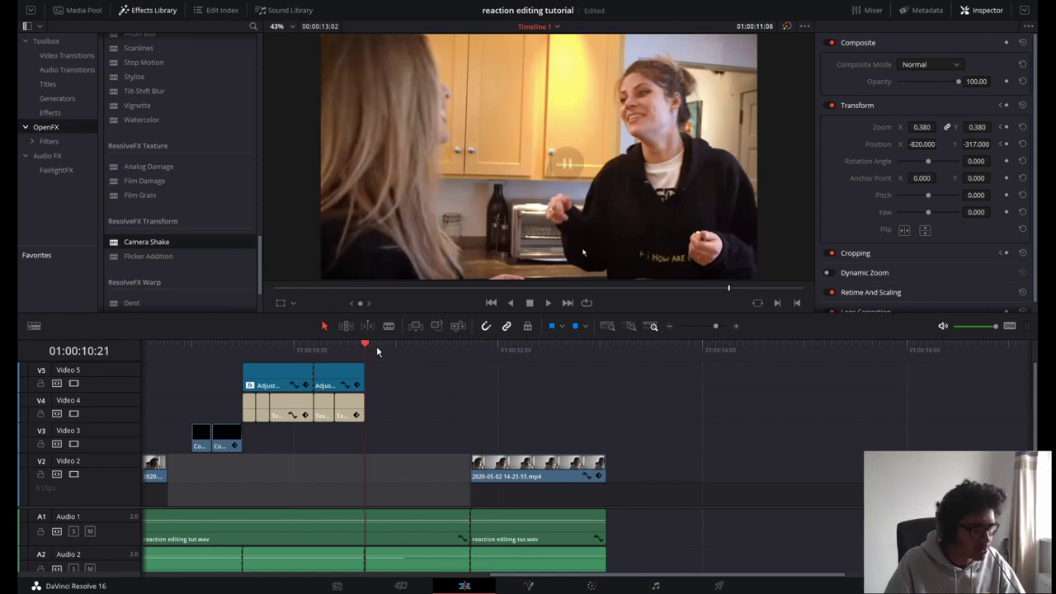
pyautogui.hotkey('ctrl', 'b')
pyautogui.scroll(-3, 435, 400)
pyautogui.moveTo(431, 439); pyautogui.dragTo(417, 561)
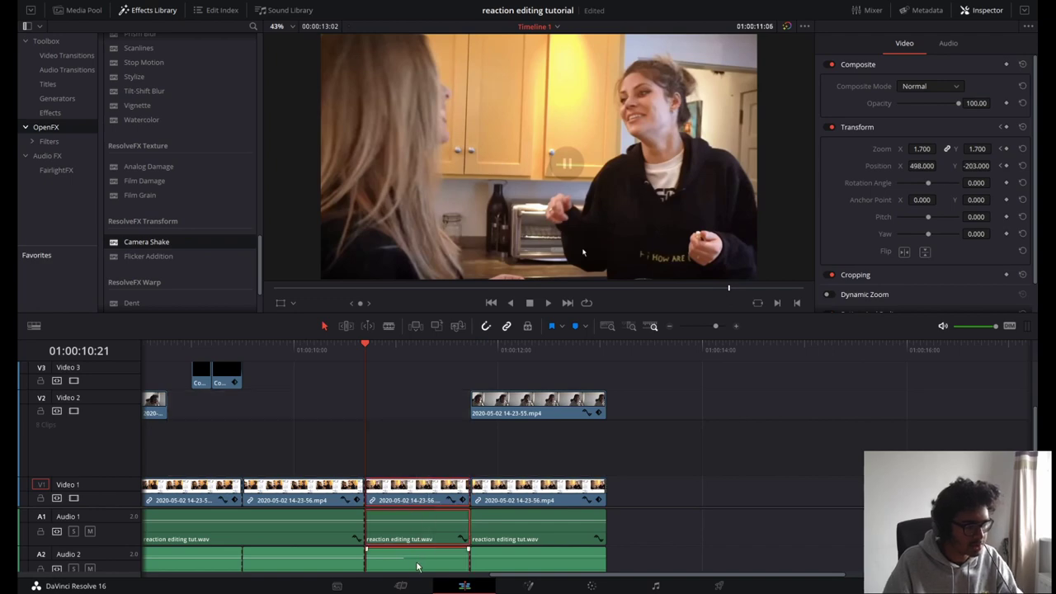
pyautogui.press('Delete')
# Step: Play back the shaking red titles several times to check the transition into the webcam clip
pyautogui.click(303, 347)
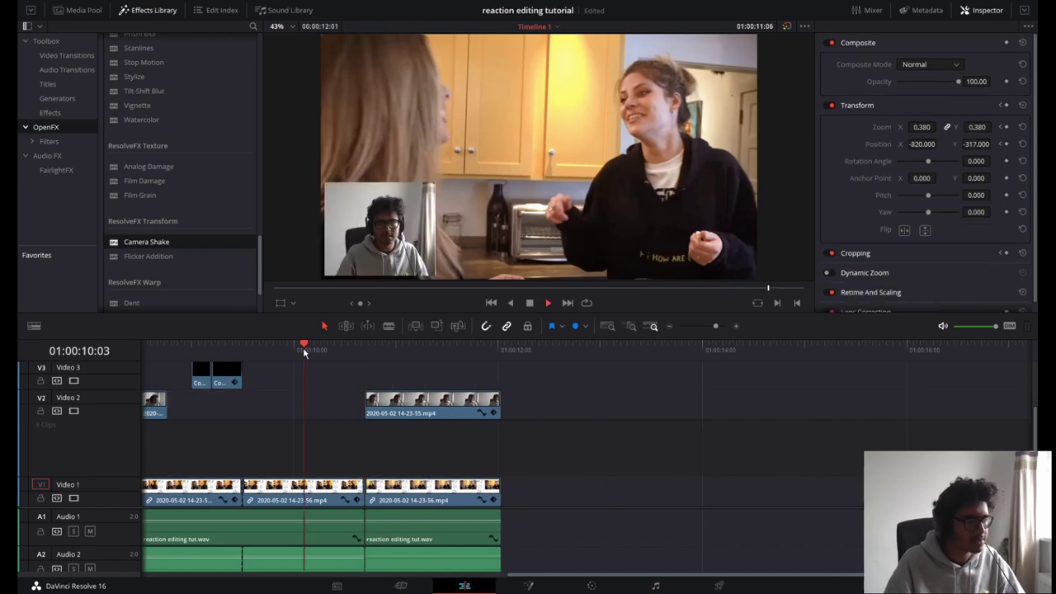
pyautogui.press('space')
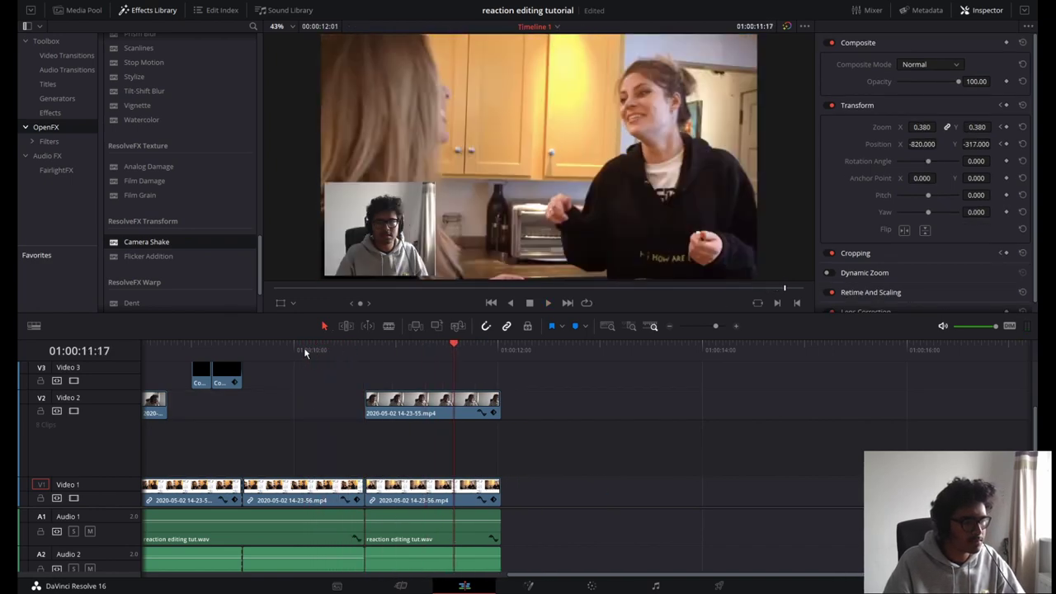
pyautogui.click(337, 345)
pyautogui.press('space')
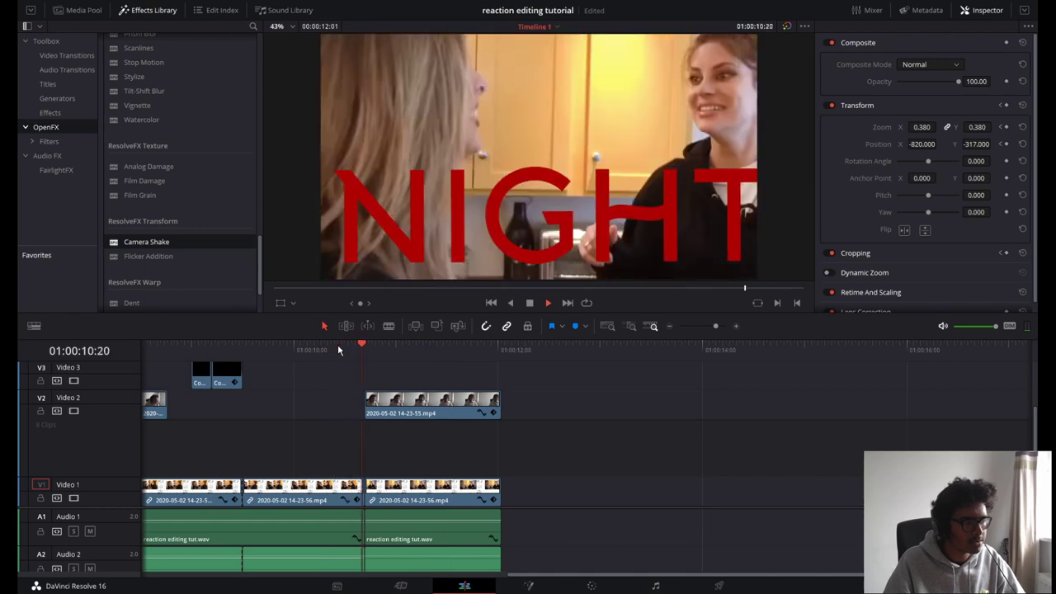
pyautogui.moveTo(348, 348); pyautogui.dragTo(331, 348)
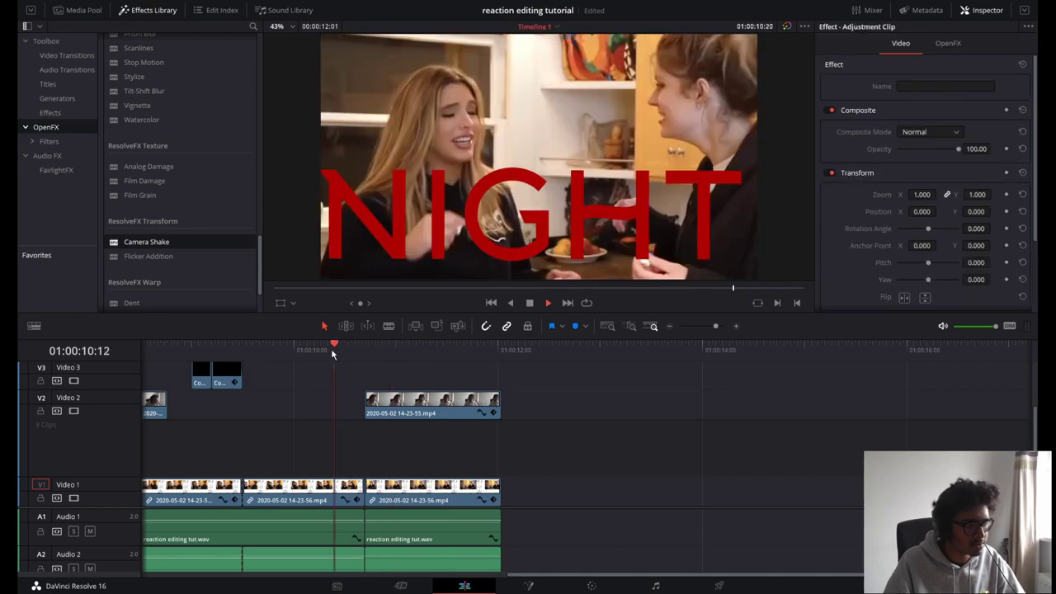
pyautogui.click(290, 347)
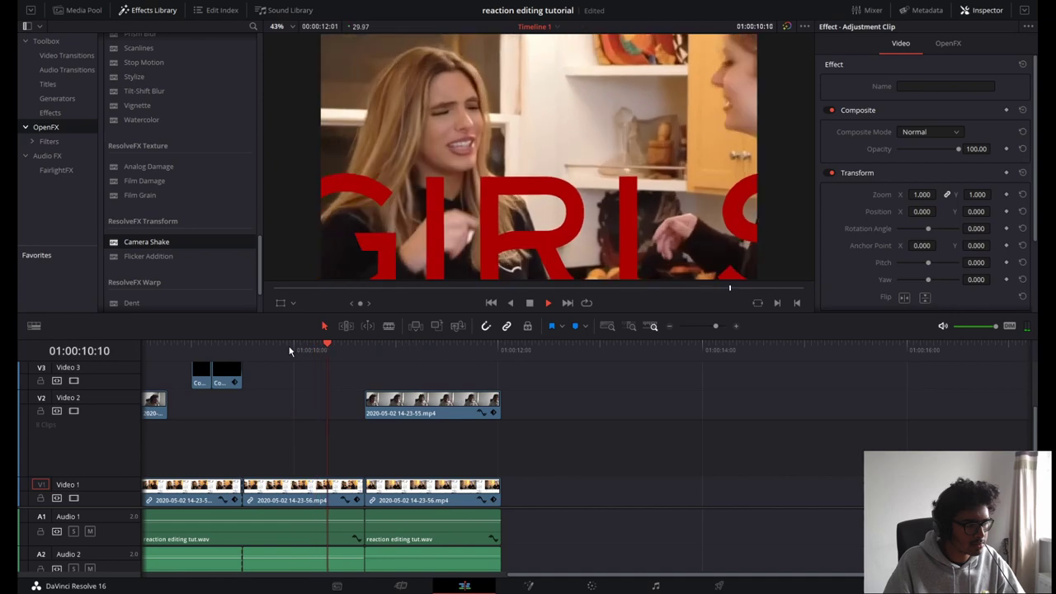
pyautogui.click(290, 348)
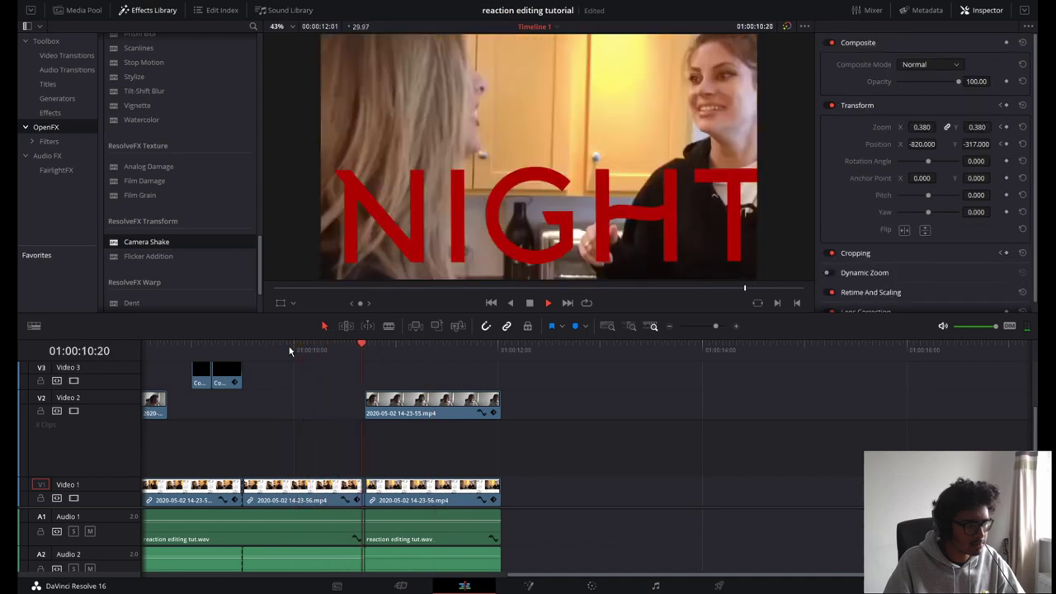
pyautogui.click(392, 402)
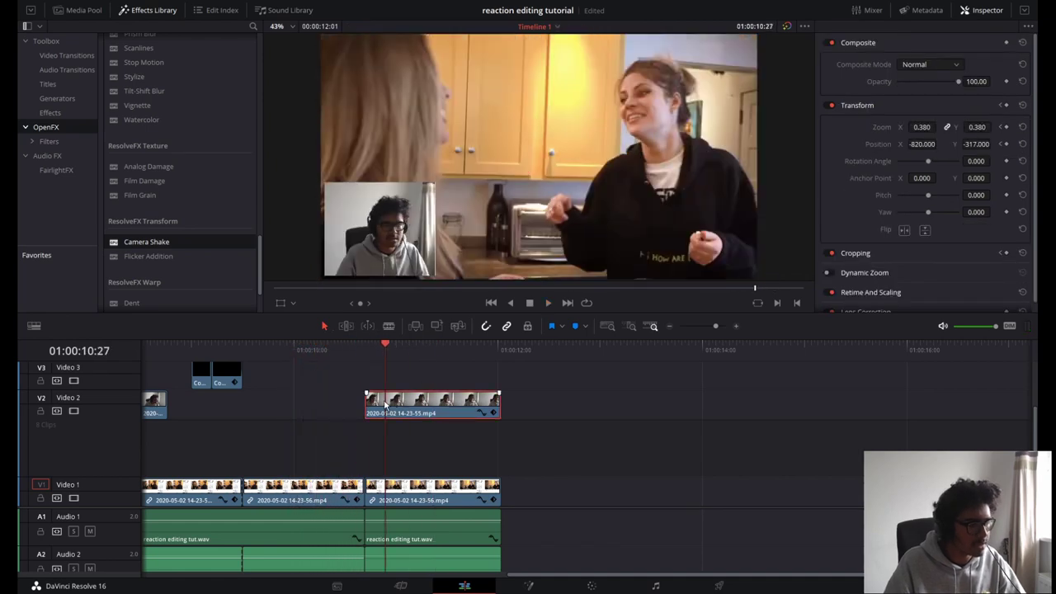
# Step: Split the Video 2 webcam clip at 01:00:10:27 and reset the second part's zoom, position and cropping
pyautogui.hotkey('ctrl', '\\')
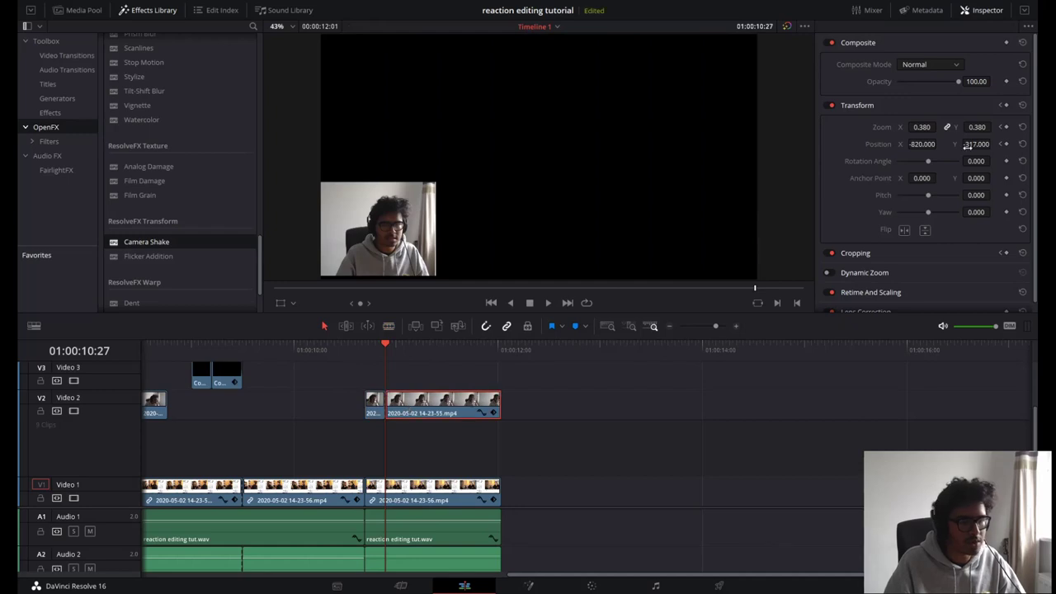
pyautogui.click(1022, 127)
pyautogui.click(1022, 143)
pyautogui.click(928, 254)
pyautogui.click(1022, 274)
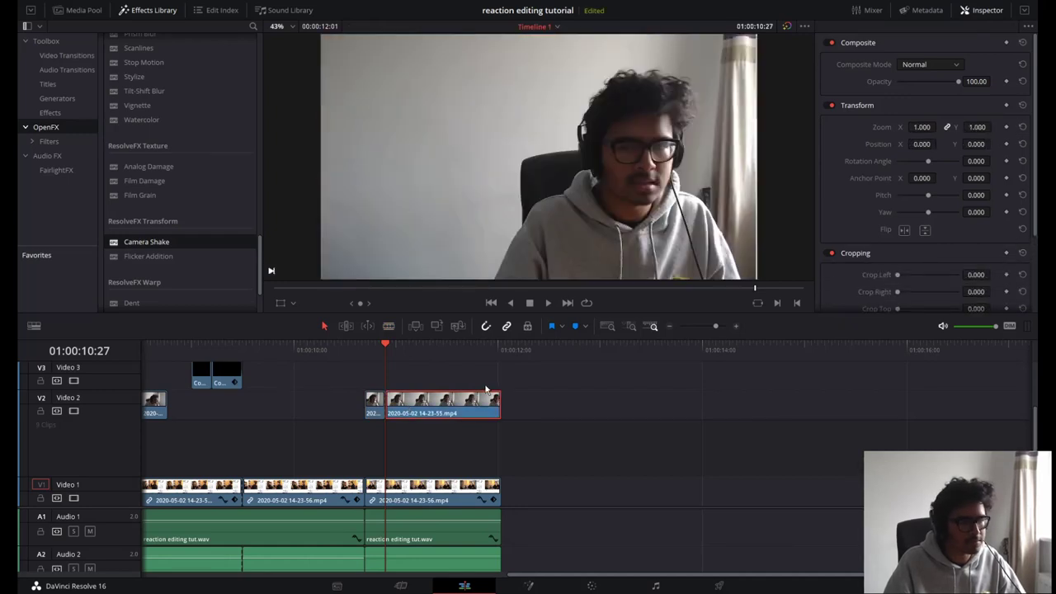
# Step: Reframe the second webcam part as a close-up with zoom 1.740 and position X -477, and check it in playback
pyautogui.moveTo(921, 127); pyautogui.dragTo(888, 143)
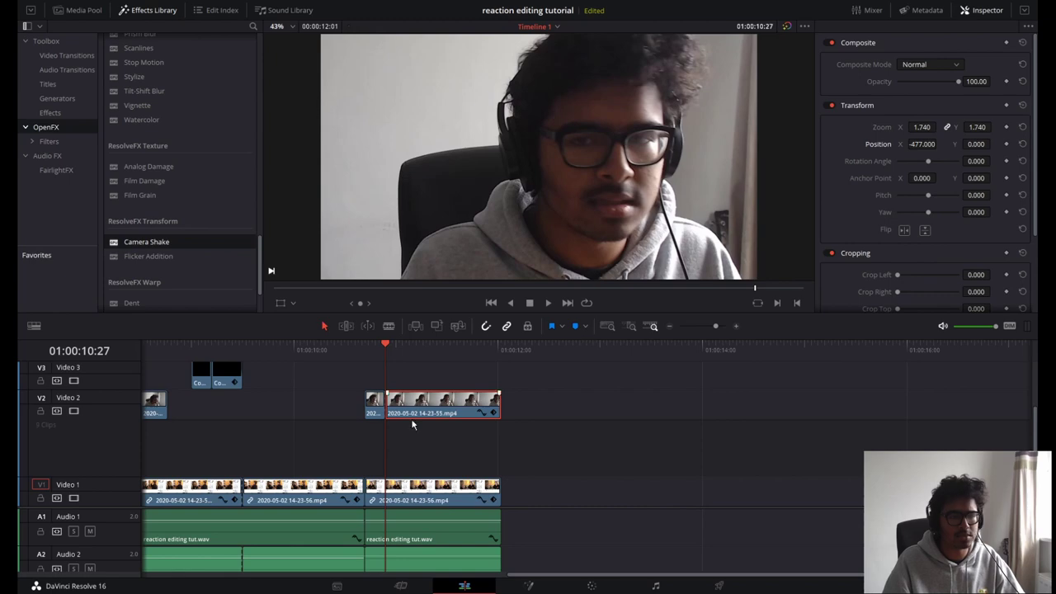
pyautogui.click(342, 350)
pyautogui.press('space')
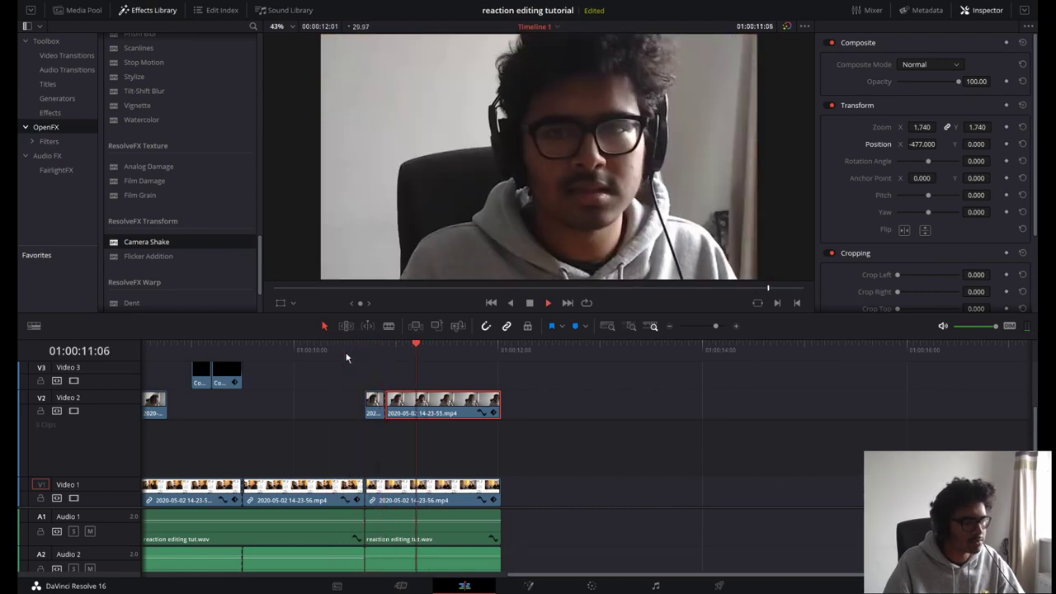
pyautogui.press('space')
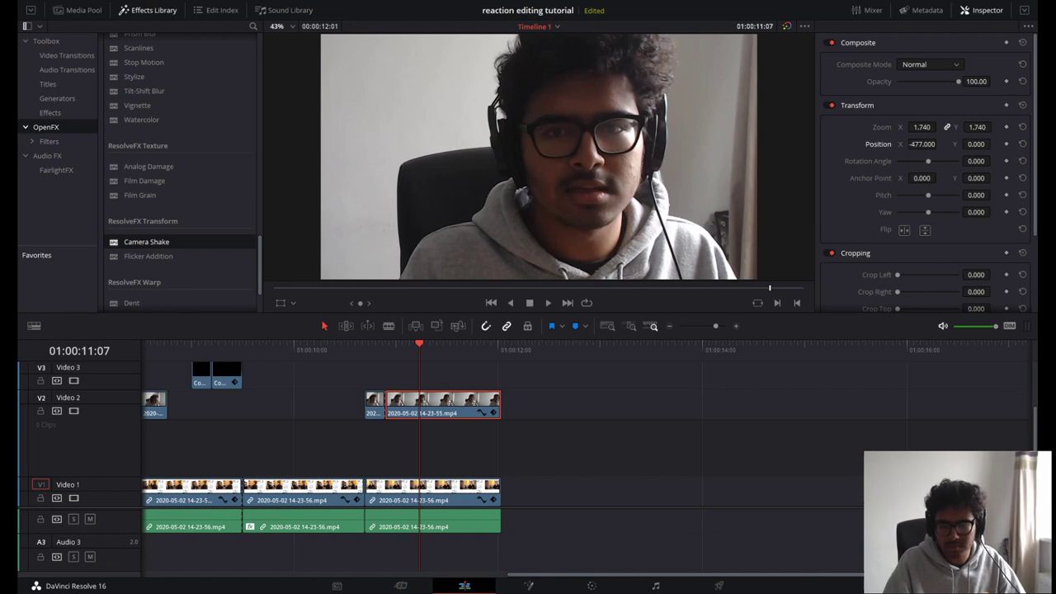
# Step: Place the Playboi Carti VOLCANIC EARRAPE track on Audio 3 after the existing clips and split it at about 01:00:36
pyautogui.moveTo(566, 537); pyautogui.dragTo(566, 545)
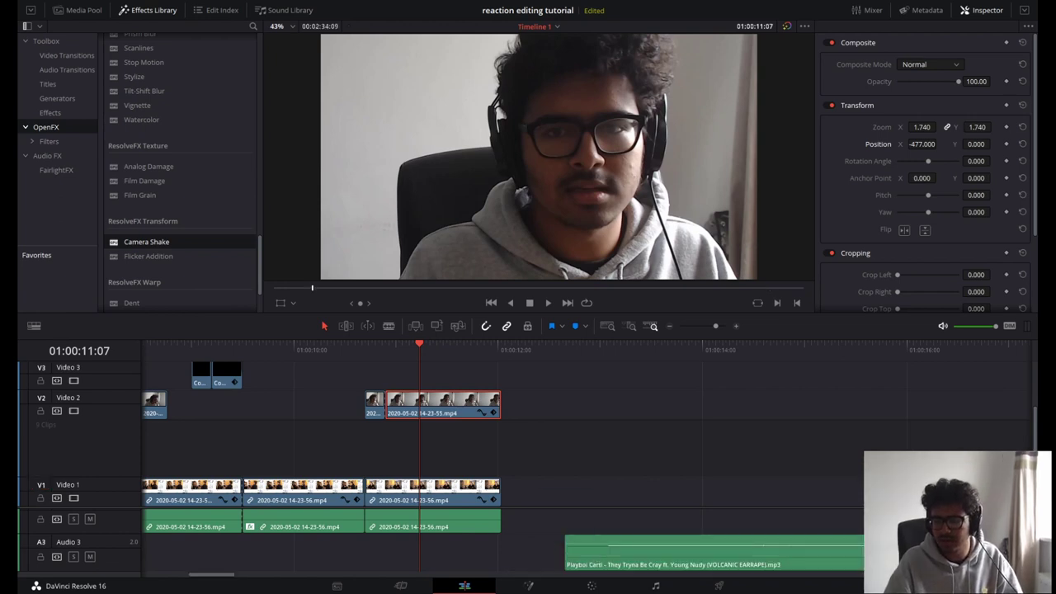
pyautogui.click(600, 347)
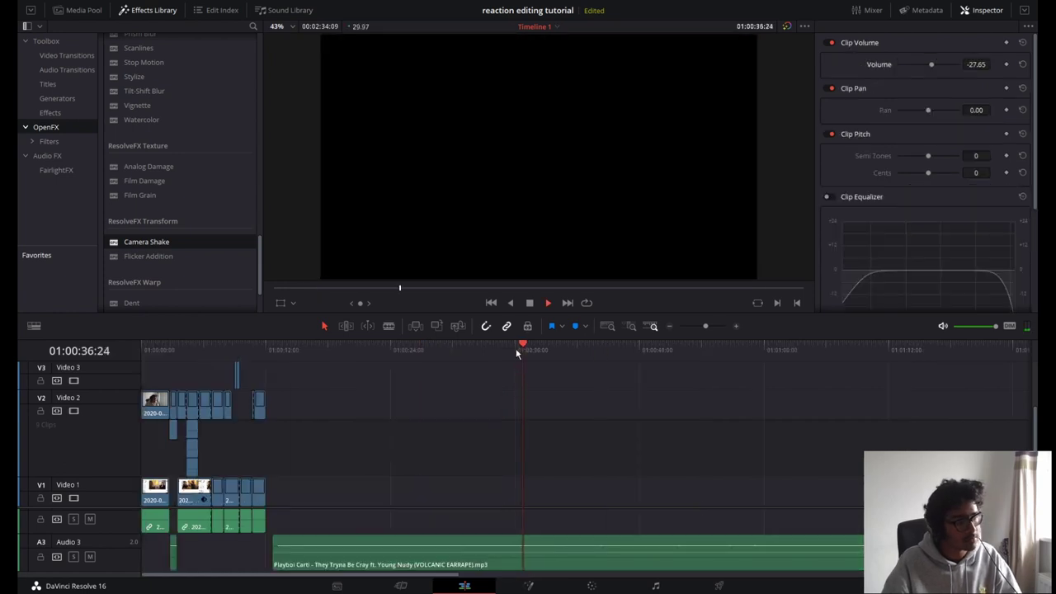
pyautogui.click(515, 350)
pyautogui.hotkey('ctrl', 'b')
pyautogui.hotkey('ctrl', 'z')
pyautogui.click(508, 350)
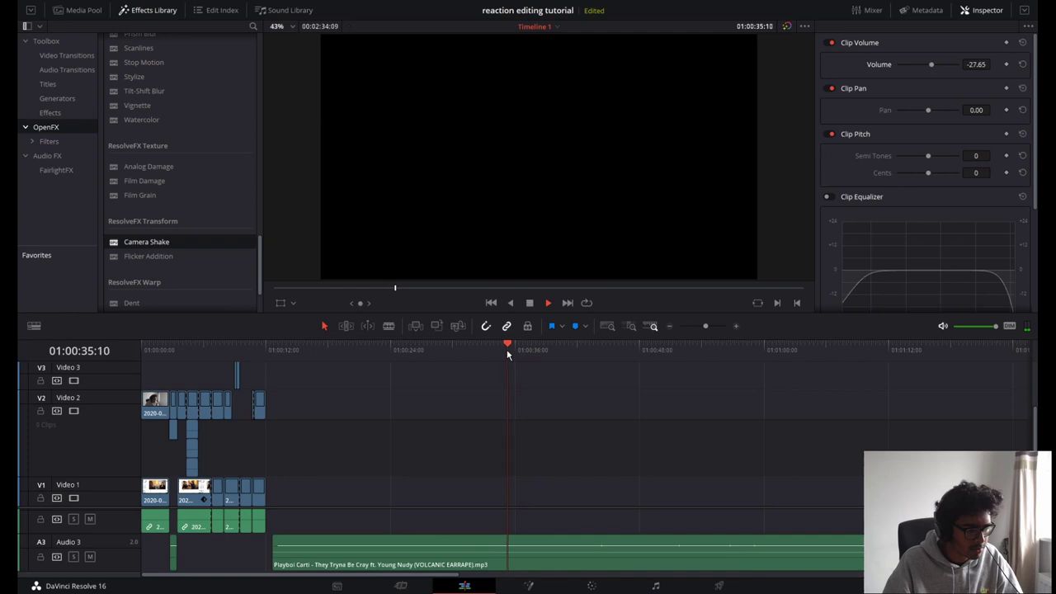
pyautogui.hotkey('ctrl', 'b')
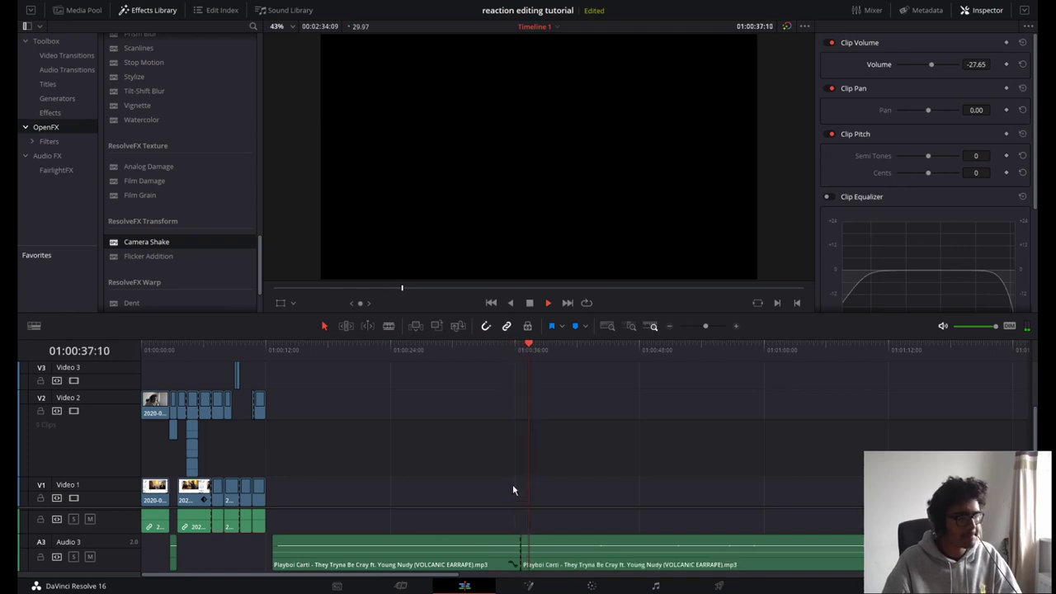
# Step: Delete the front section of the music and move the remainder beneath the webcam close-up, checking its timing in playback
pyautogui.click(474, 544)
pyautogui.press('BackSpace')
pyautogui.moveTo(554, 541); pyautogui.dragTo(284, 545)
pyautogui.click(245, 354)
pyautogui.press('space')
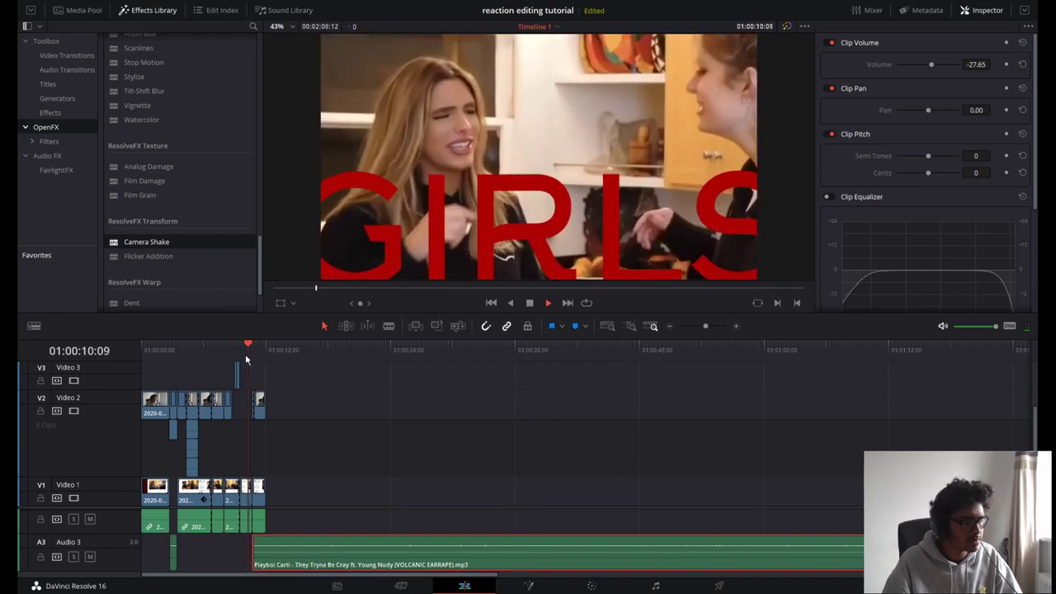
pyautogui.click(245, 354)
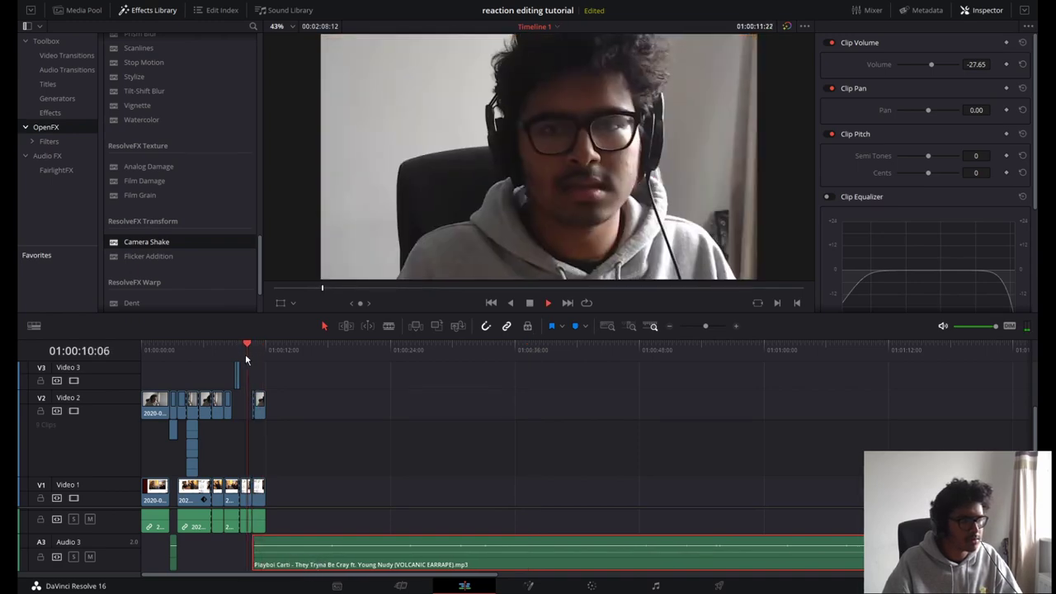
pyautogui.press('space')
pyautogui.click(245, 353)
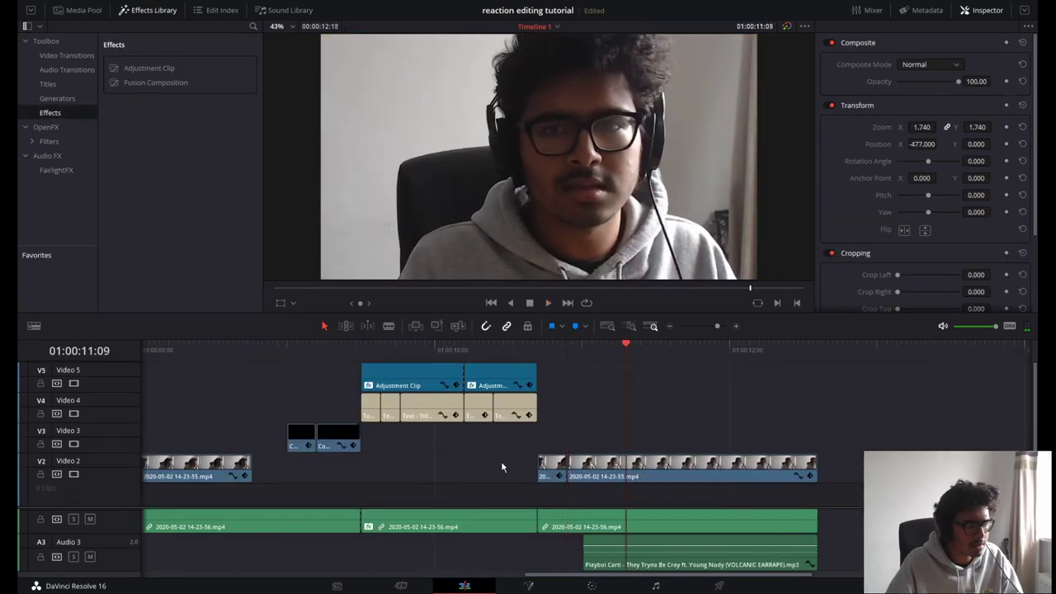
# Step: Apply the Camera Shake effect to the webcam close-up on Video 2 and preview it
pyautogui.click(636, 472)
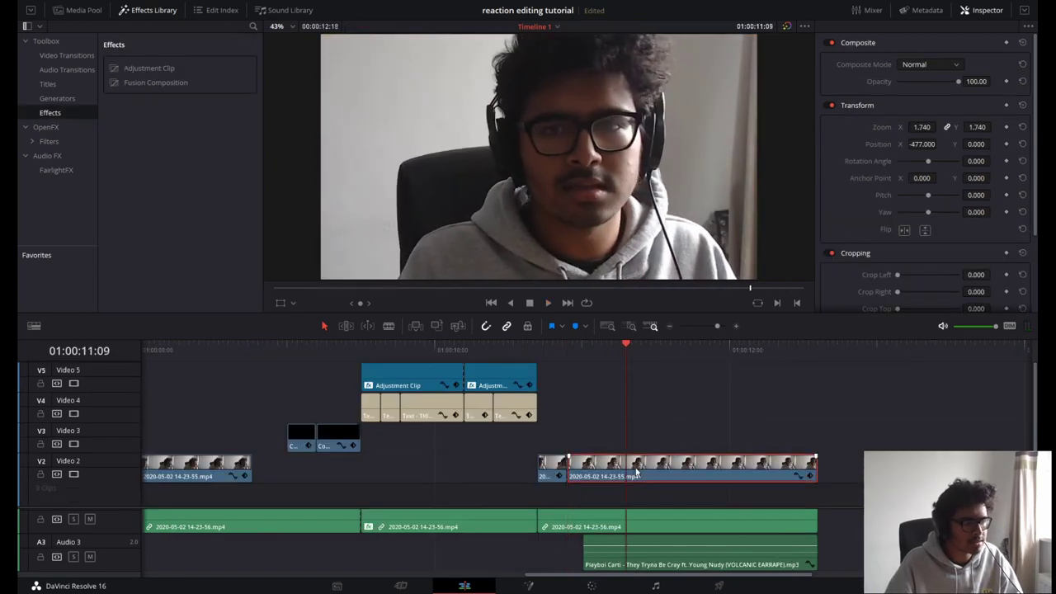
pyautogui.click(82, 11)
pyautogui.click(144, 9)
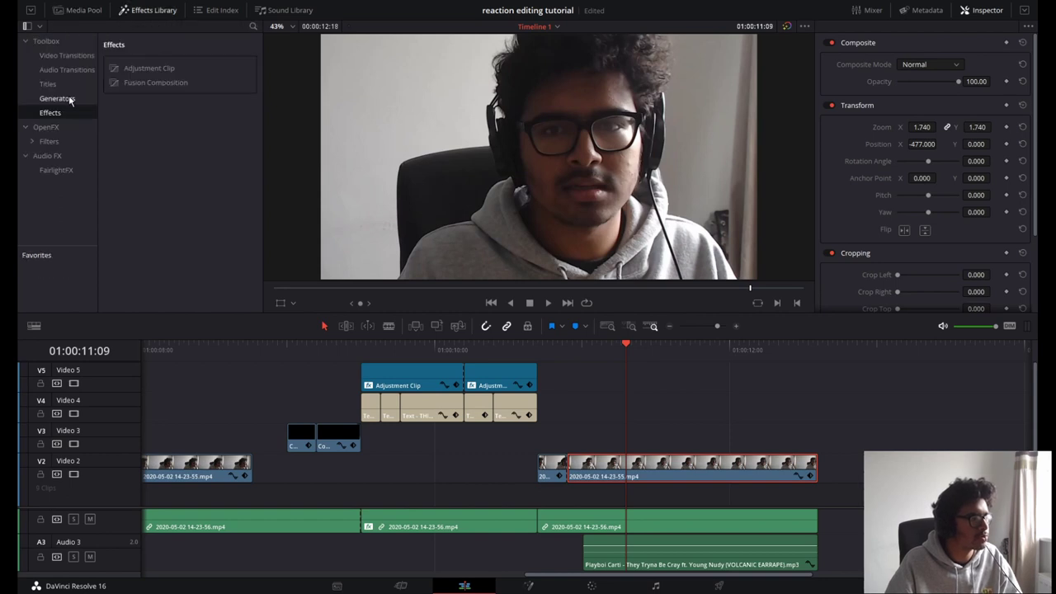
pyautogui.click(48, 127)
pyautogui.moveTo(255, 73); pyautogui.dragTo(261, 305)
pyautogui.moveTo(149, 163); pyautogui.dragTo(702, 457)
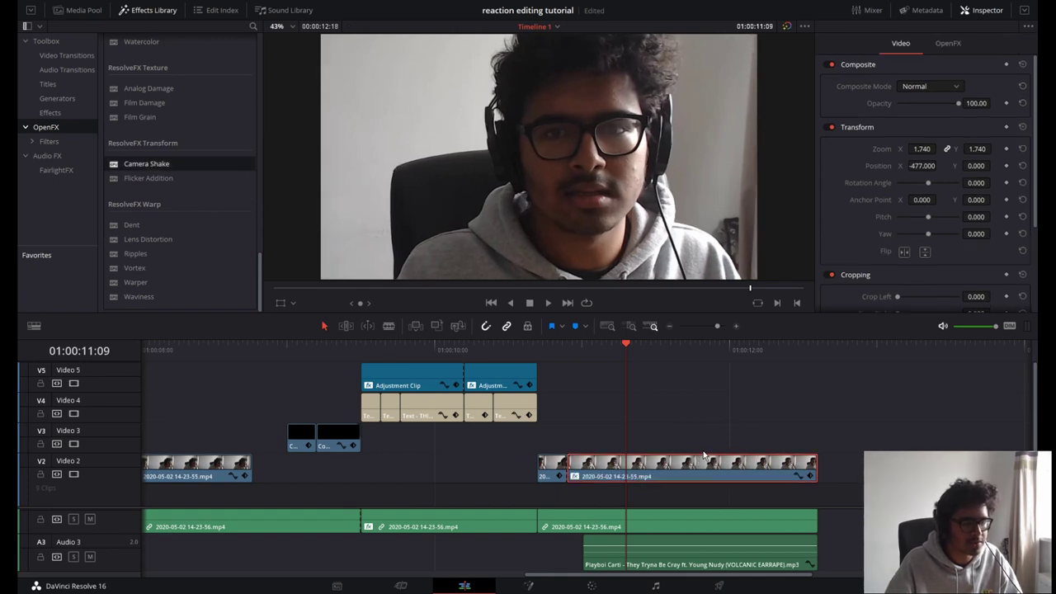
pyautogui.click(551, 353)
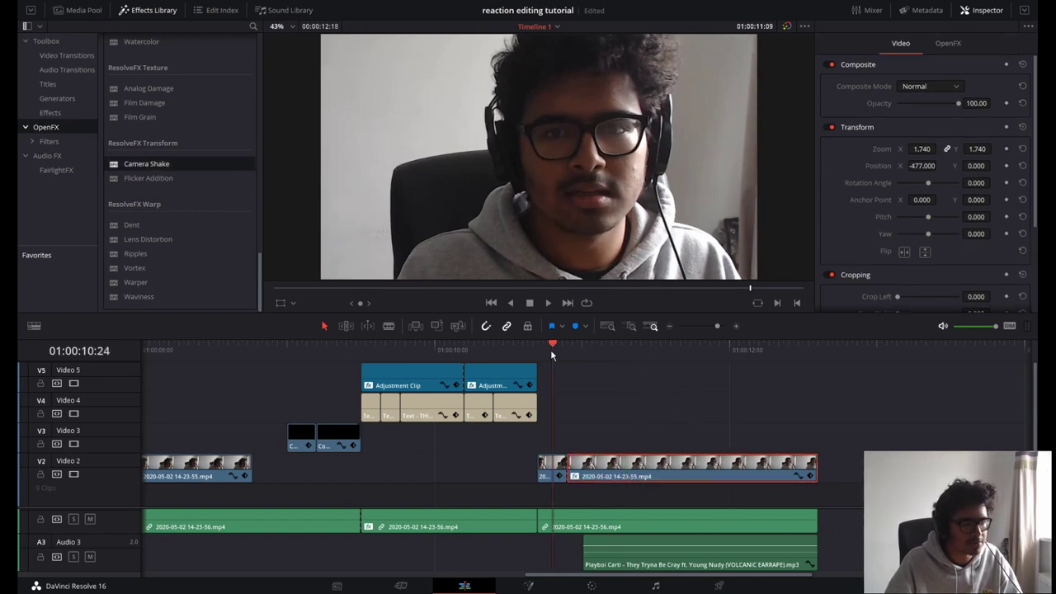
pyautogui.press('space')
pyautogui.click(606, 381)
pyautogui.press('space')
# Step: Strengthen the close-up's Camera Shake: motion and speed scale 1.593, pan 0.483, tilt 0.551, rotation 0.364, PTR speed 1.034, zoom amplitude 0.364, zoom speed 0.492
pyautogui.click(694, 458)
pyautogui.click(949, 44)
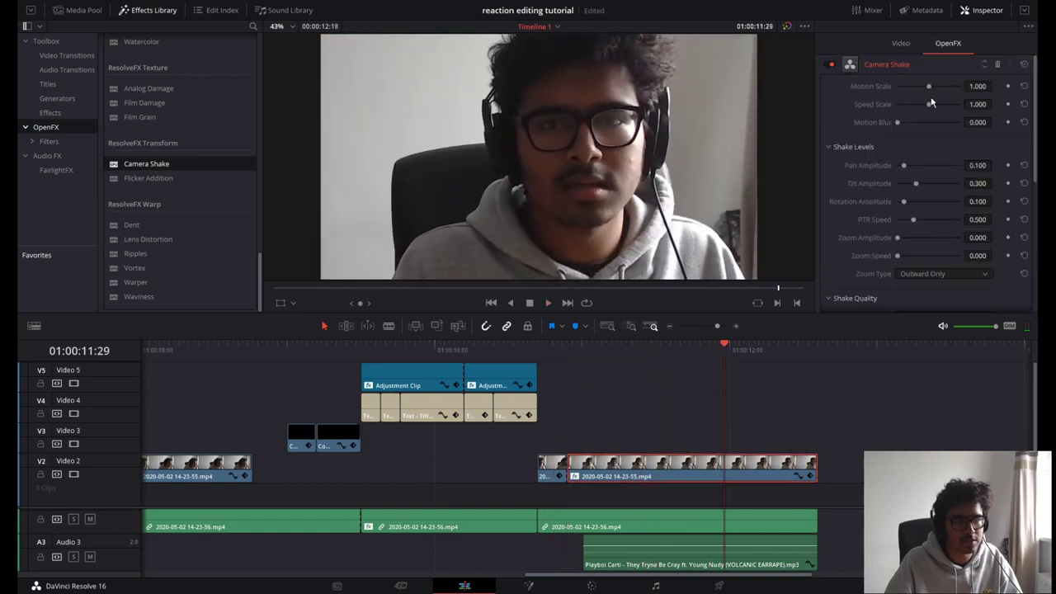
pyautogui.moveTo(946, 105); pyautogui.dragTo(947, 105)
pyautogui.moveTo(904, 165); pyautogui.dragTo(932, 183)
pyautogui.moveTo(904, 202); pyautogui.dragTo(920, 201)
pyautogui.moveTo(913, 220); pyautogui.dragTo(930, 220)
pyautogui.moveTo(898, 237); pyautogui.dragTo(912, 255)
pyautogui.click(548, 353)
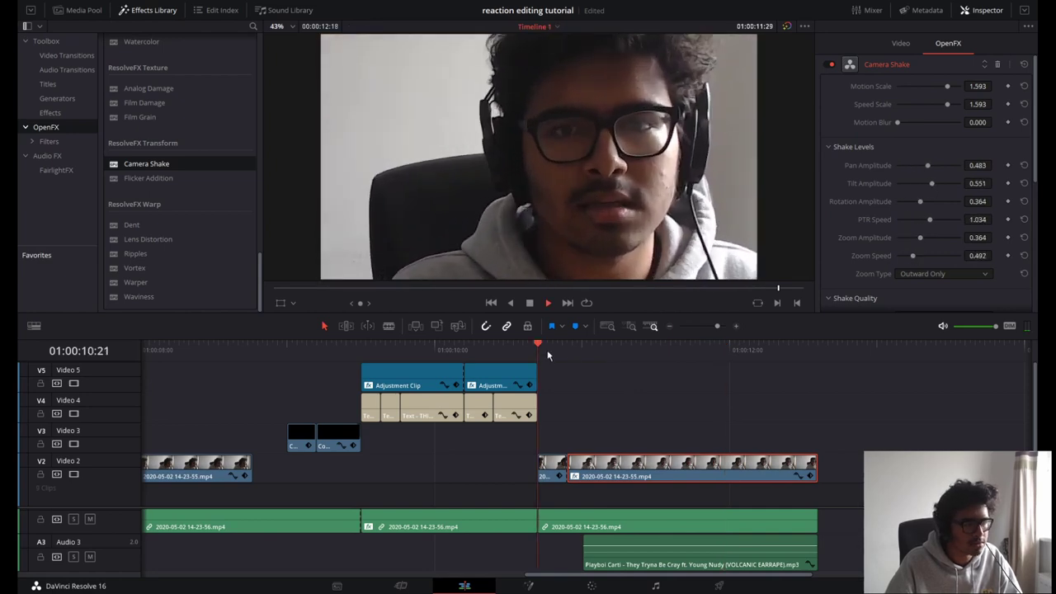
pyautogui.click(548, 355)
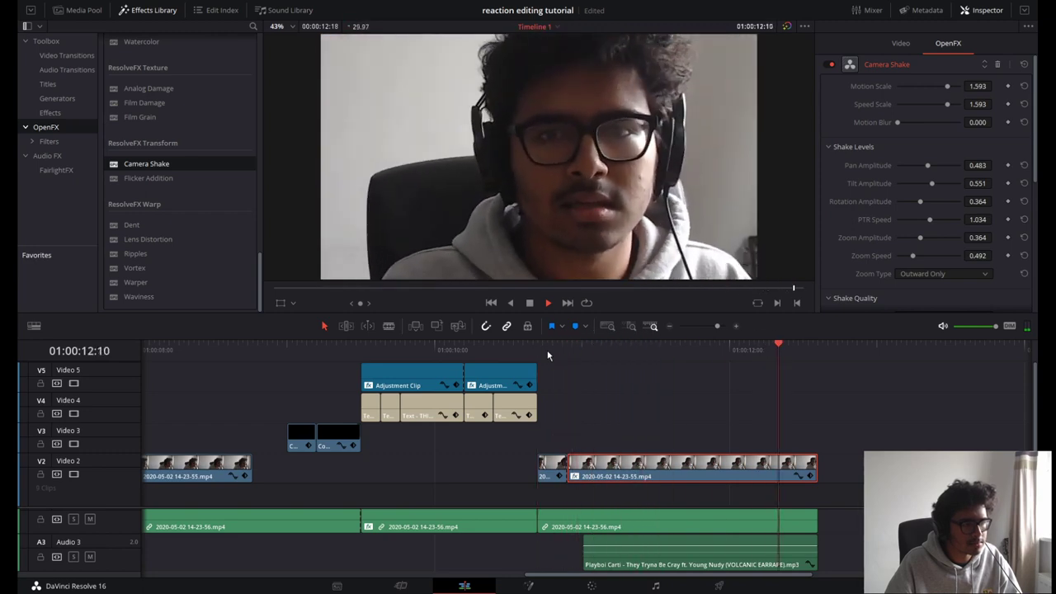
pyautogui.press('space')
# Step: Soften the Camera Shake to motion scale 1.424, speed scale 1.390, pan 0.390, tilt 0.449, PTR speed 0.780 and zoom amplitude 0.313, and preview it
pyautogui.moveTo(933, 184); pyautogui.dragTo(921, 231)
pyautogui.moveTo(920, 237); pyautogui.dragTo(917, 238)
pyautogui.moveTo(927, 166); pyautogui.dragTo(922, 165)
pyautogui.moveTo(947, 104); pyautogui.dragTo(941, 88)
pyautogui.click(543, 344)
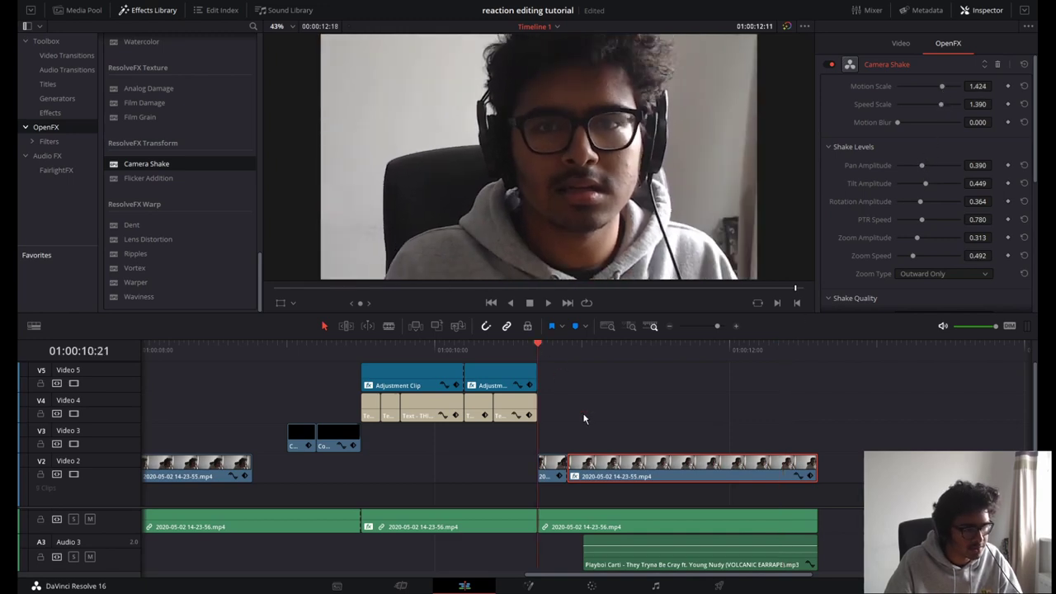
pyautogui.press('space')
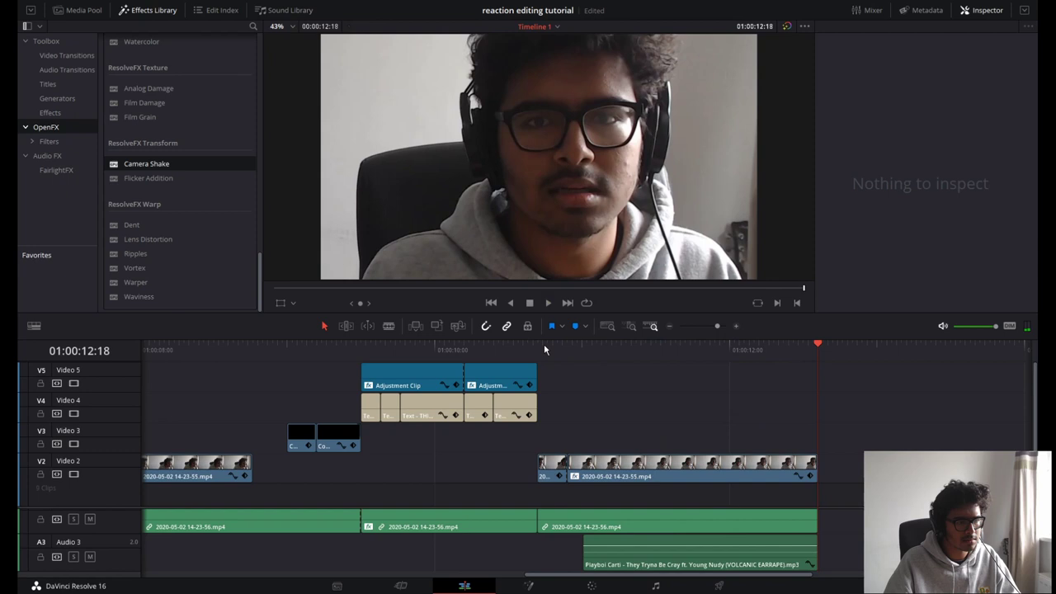
pyautogui.click(623, 347)
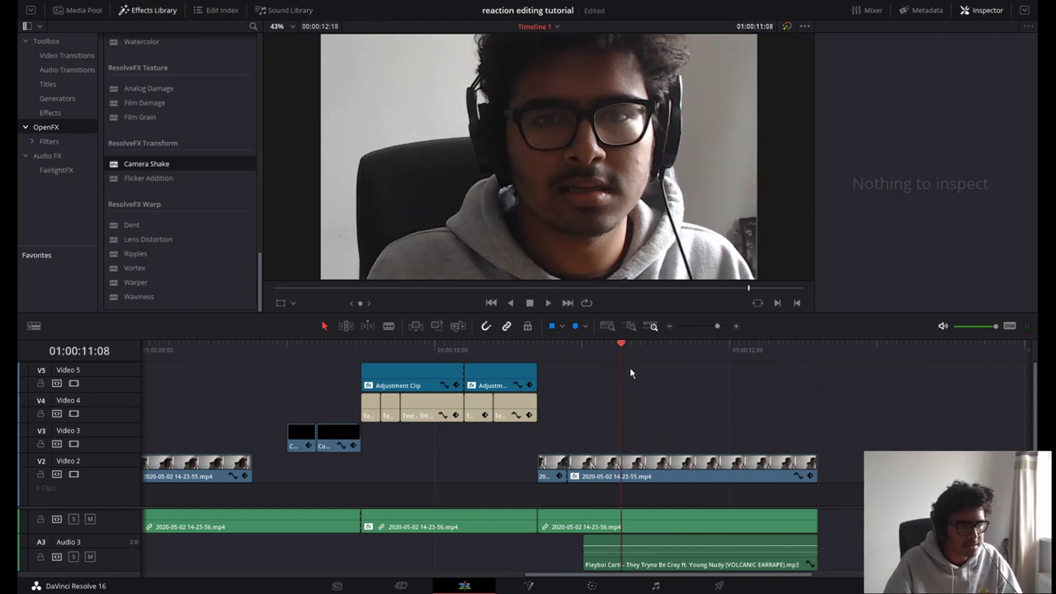
# Step: Place the explosion green screen clip on Video 3 and the Anime Zoom Greenscreen clip on Video 6, after the webcam close-up
pyautogui.click(644, 466)
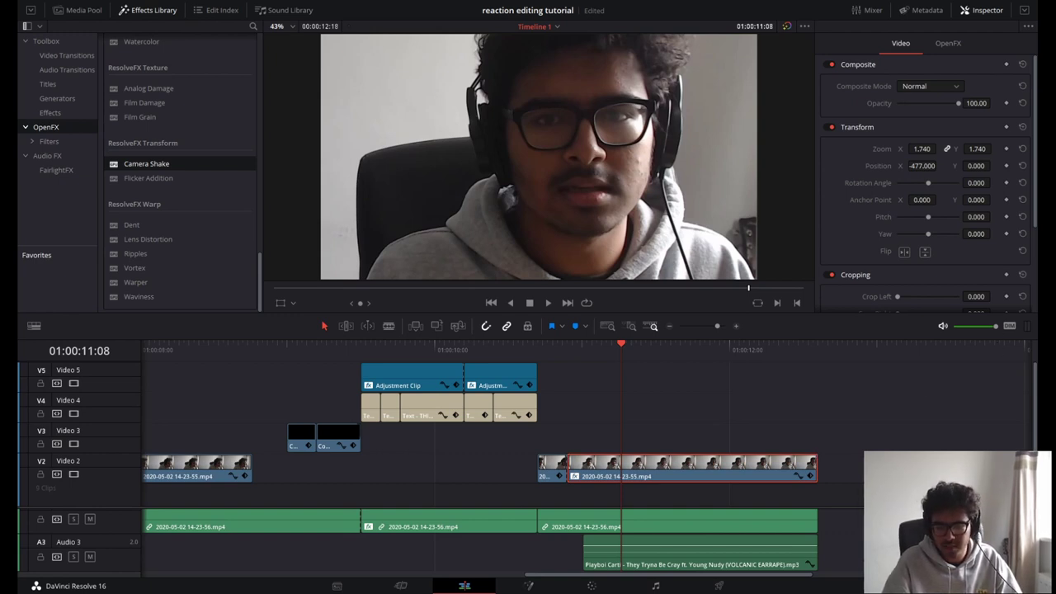
pyautogui.moveTo(1055, 435); pyautogui.dragTo(876, 437)
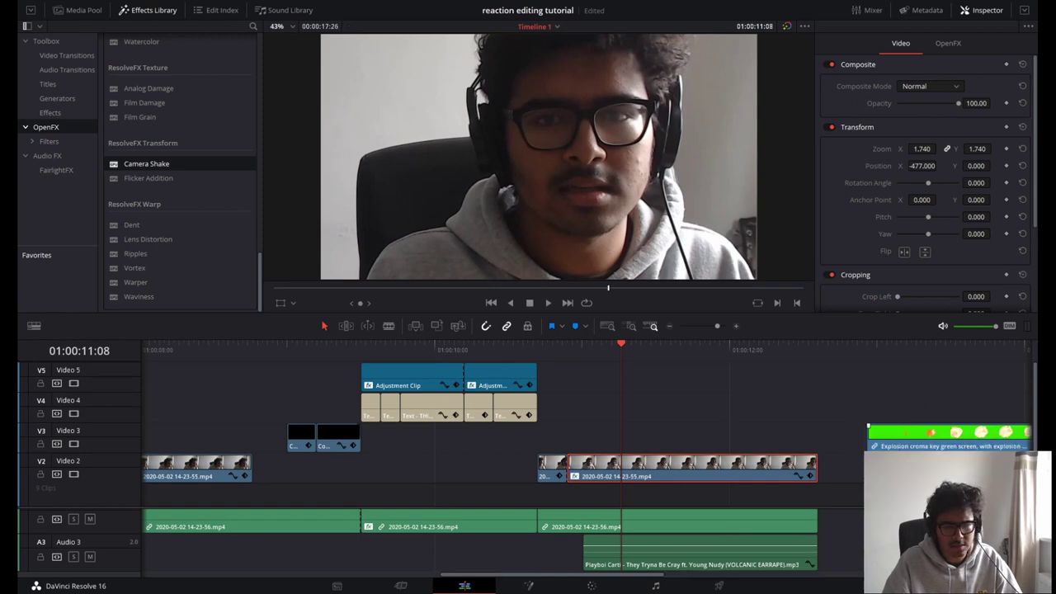
pyautogui.moveTo(1055, 363); pyautogui.dragTo(870, 362)
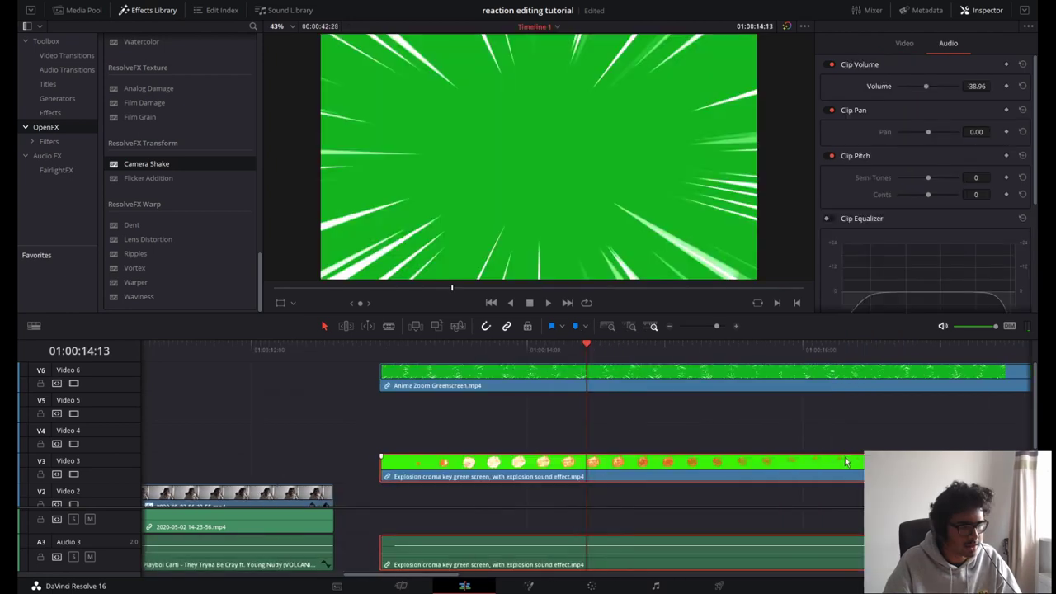
pyautogui.scroll(-3, 845, 462)
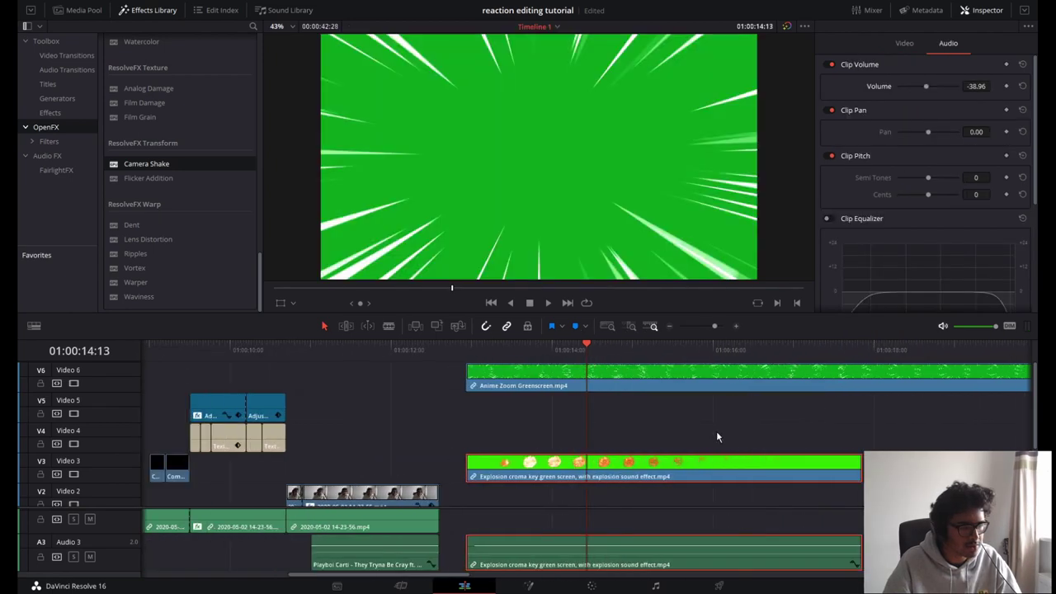
# Step: Delete only the Audio 4 sound of the Anime Zoom Greenscreen clip
pyautogui.moveTo(532, 385)
pyautogui.mouseDown()
pyautogui.moveTo(490, 386)
pyautogui.moveTo(532, 385)
pyautogui.mouseUp()
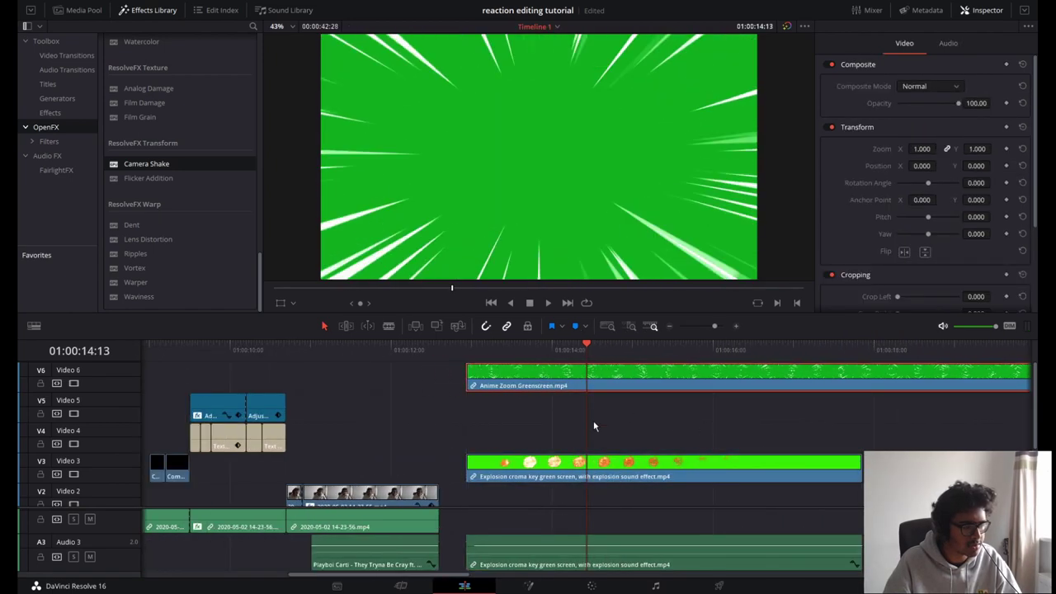
pyautogui.scroll(-3, 617, 430)
pyautogui.scroll(-1, 650, 433)
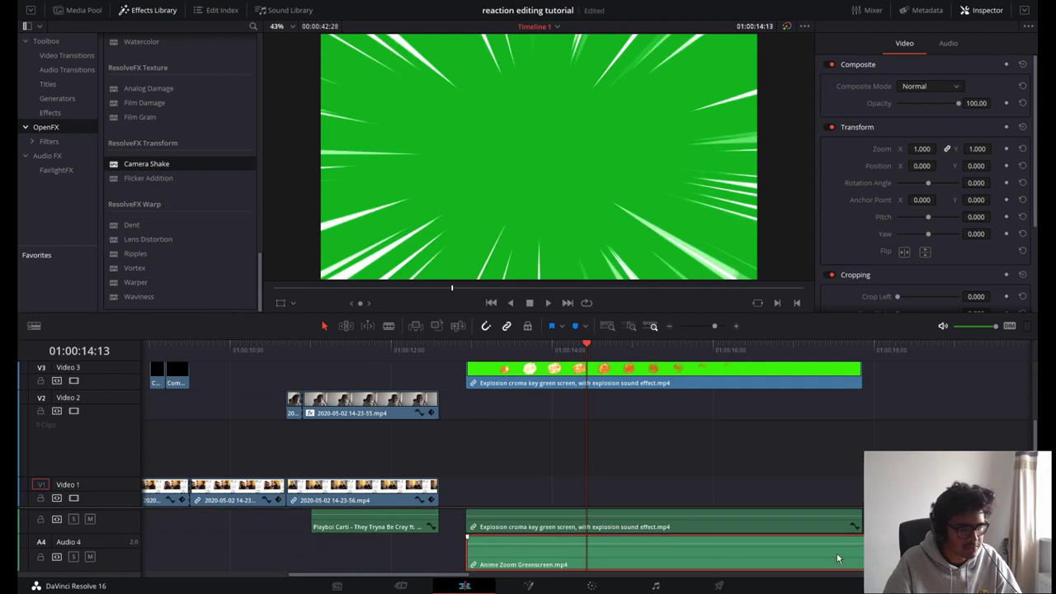
pyautogui.click(644, 466)
pyautogui.keyDown('alt'); pyautogui.click(620, 554); pyautogui.keyUp('alt')
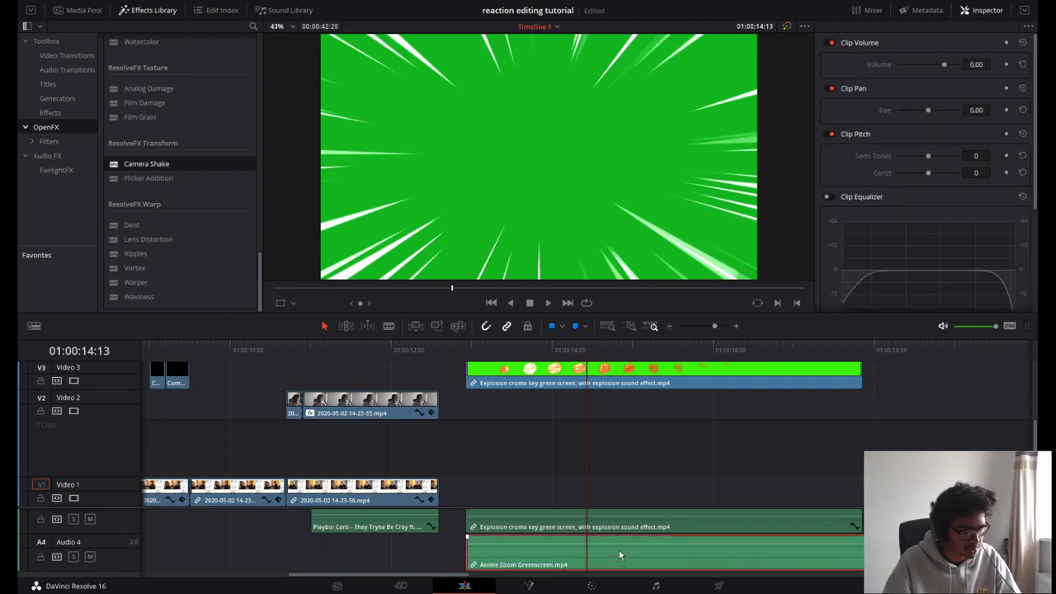
pyautogui.press('BackSpace')
# Step: Move the Anime Zoom Greenscreen clip above the webcam close-up, trim both ends to match it, and preview the overlay
pyautogui.scroll(3, 641, 486)
pyautogui.moveTo(567, 379); pyautogui.dragTo(417, 386)
pyautogui.press('b')
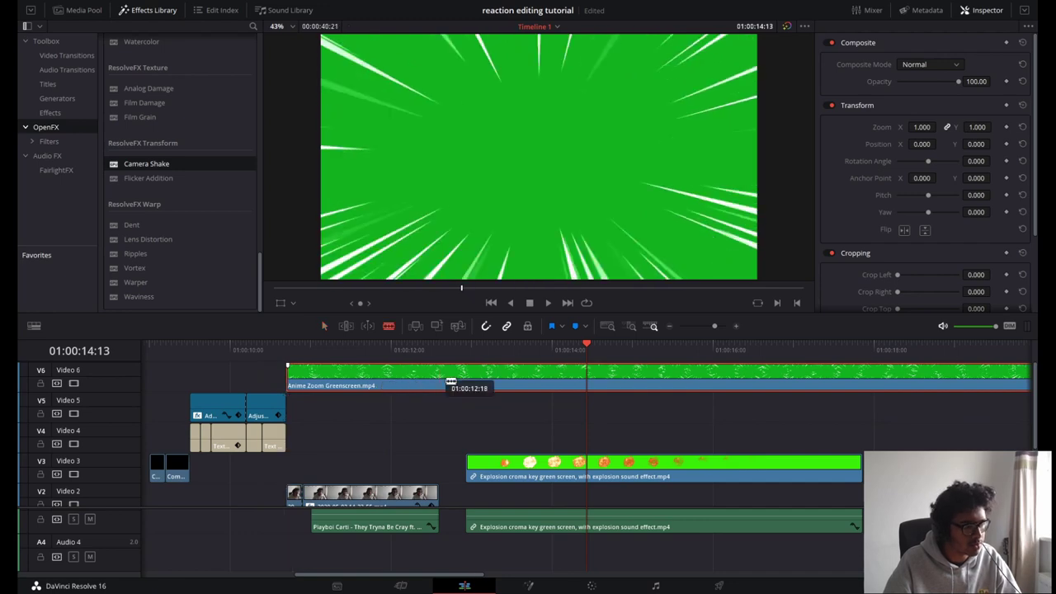
pyautogui.click(444, 381)
pyautogui.press('a')
pyautogui.click(445, 378)
pyautogui.press('BackSpace')
pyautogui.moveTo(288, 376); pyautogui.dragTo(303, 376)
pyautogui.click(297, 354)
pyautogui.press('space')
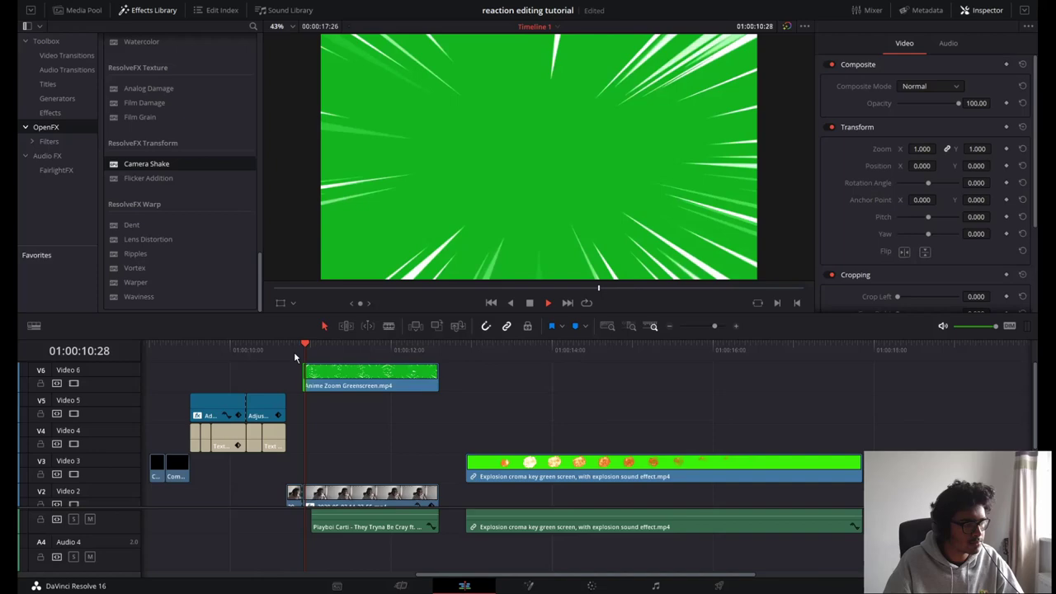
# Step: Open the Anime Zoom Greenscreen clip in Fusion, add an Ultra Keyer after MediaIn1, and key out its sampled green background
pyautogui.click(371, 388)
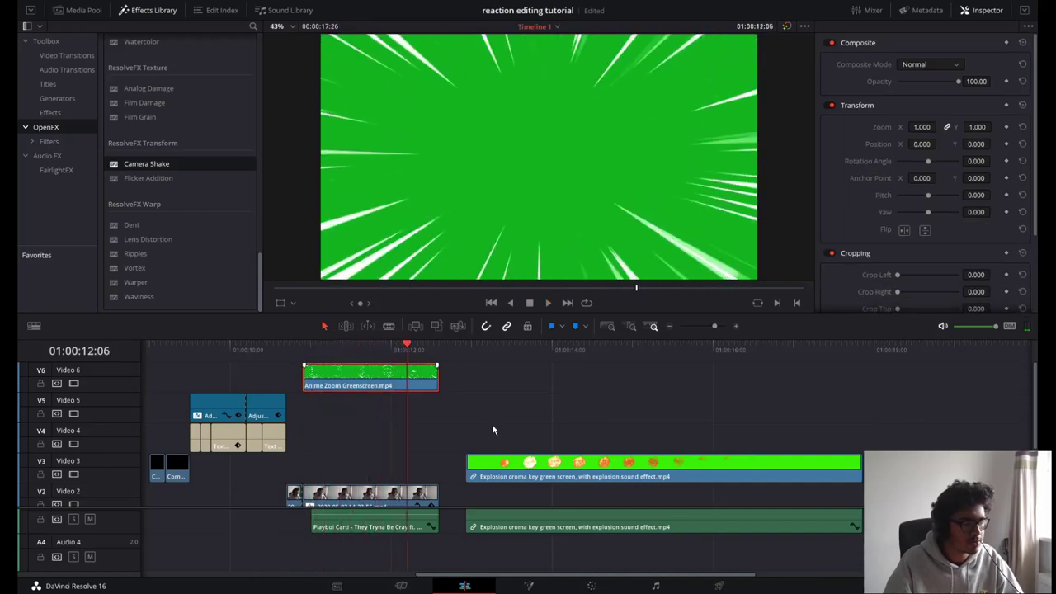
pyautogui.click(528, 586)
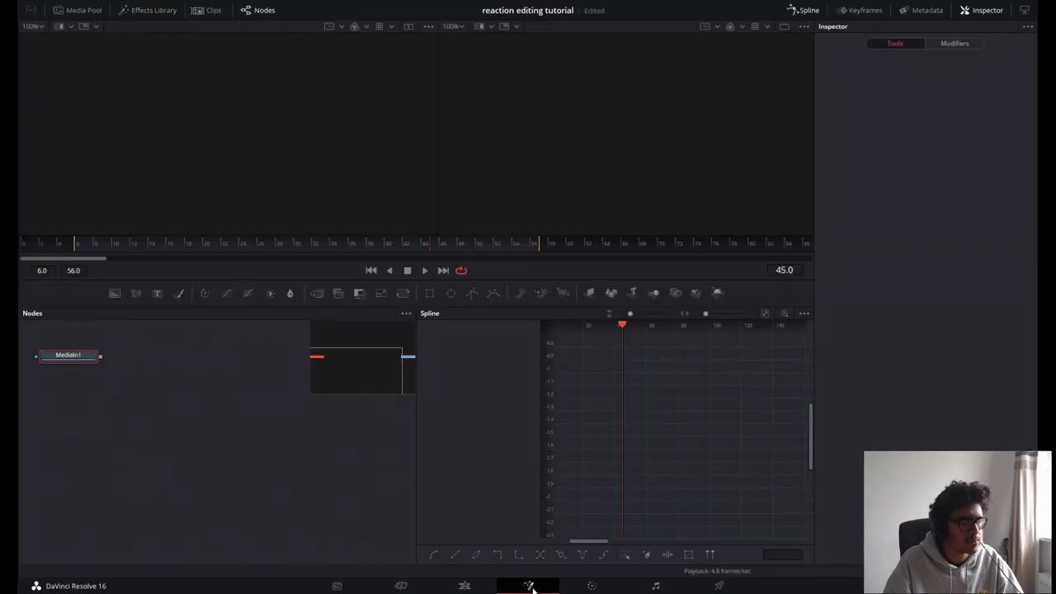
pyautogui.moveTo(533, 365); pyautogui.dragTo(216, 441)
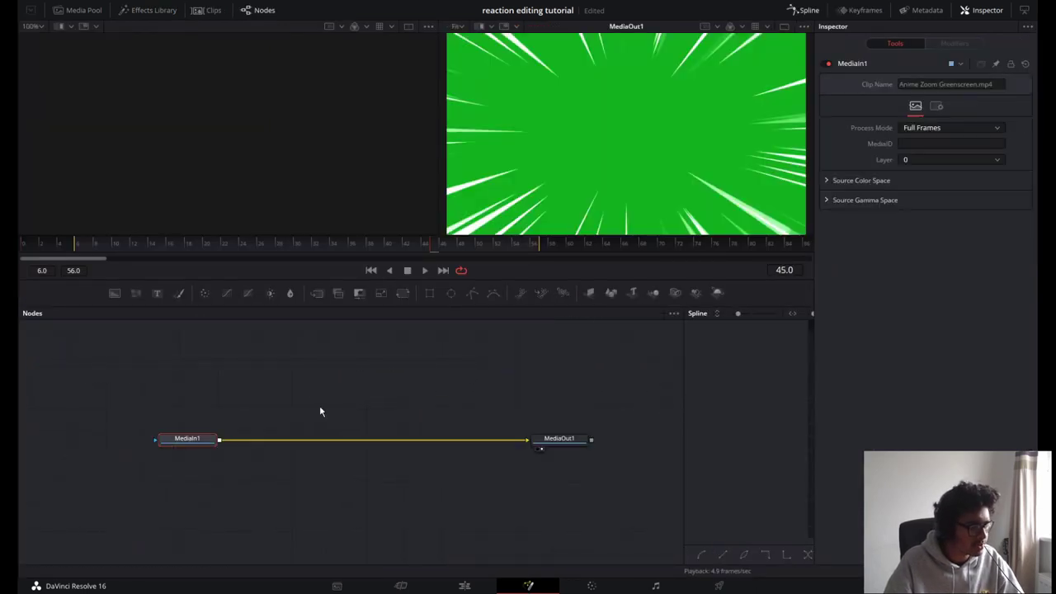
pyautogui.hotkey('shift', 'space')
pyautogui.write('soft')
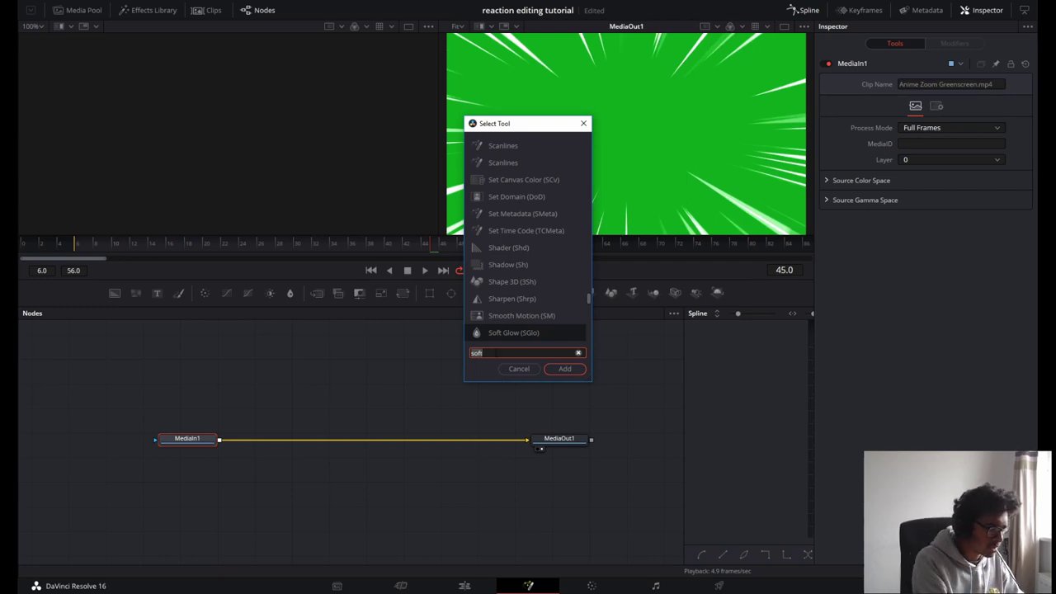
pyautogui.press('BackSpace')
pyautogui.press('BackSpace')
pyautogui.press('BackSpace')
pyautogui.press('BackSpace')
pyautogui.write('ultra')
pyautogui.click(560, 370)
pyautogui.moveTo(950, 108); pyautogui.dragTo(654, 140)
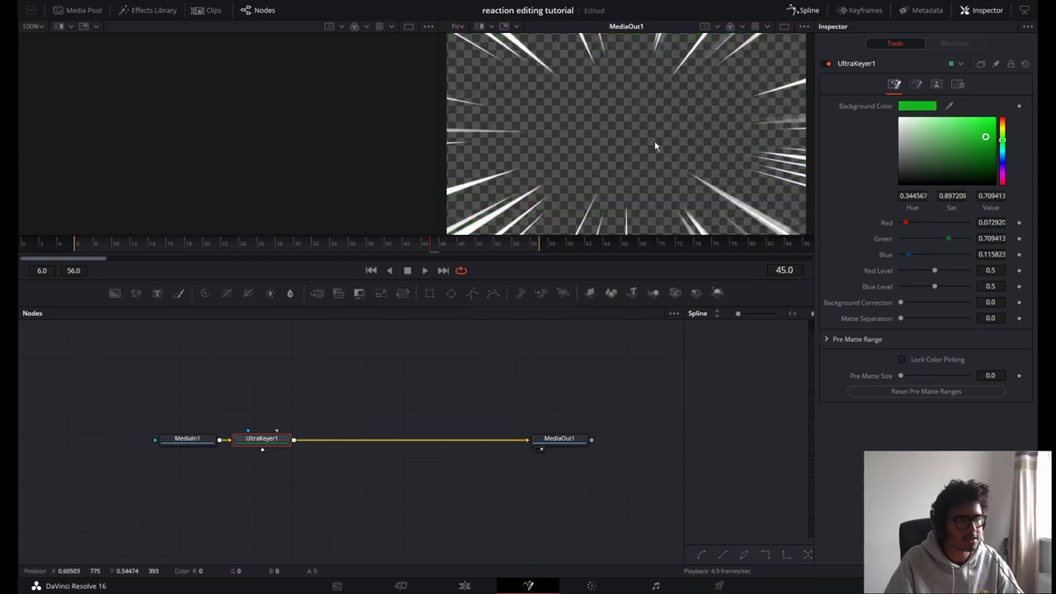
# Step: Return to the edit timeline and preview the keyed zoom lines over the webcam close-up
pyautogui.click(464, 586)
pyautogui.click(285, 350)
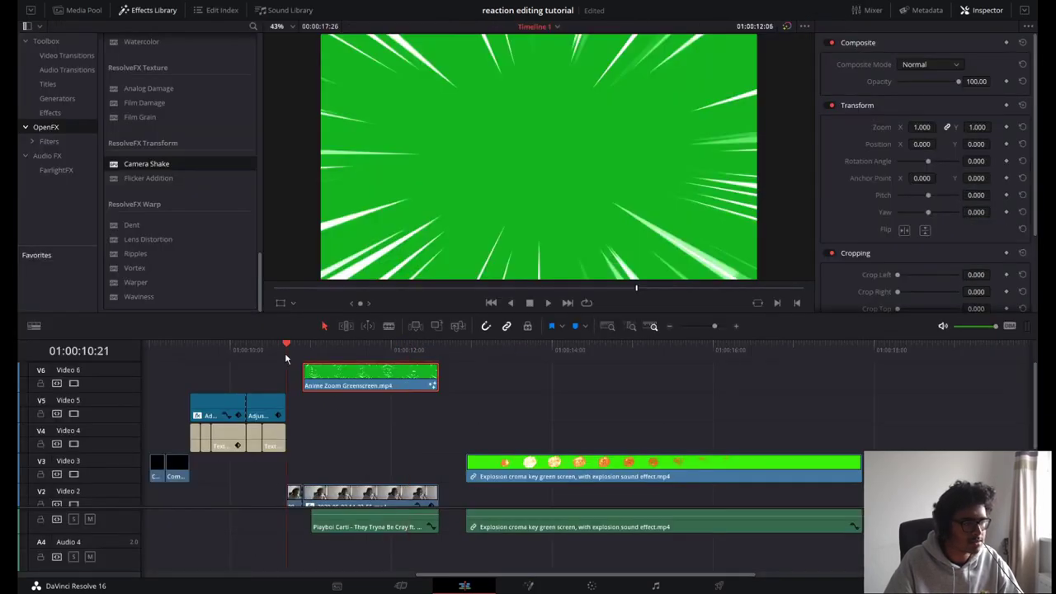
pyautogui.press('space')
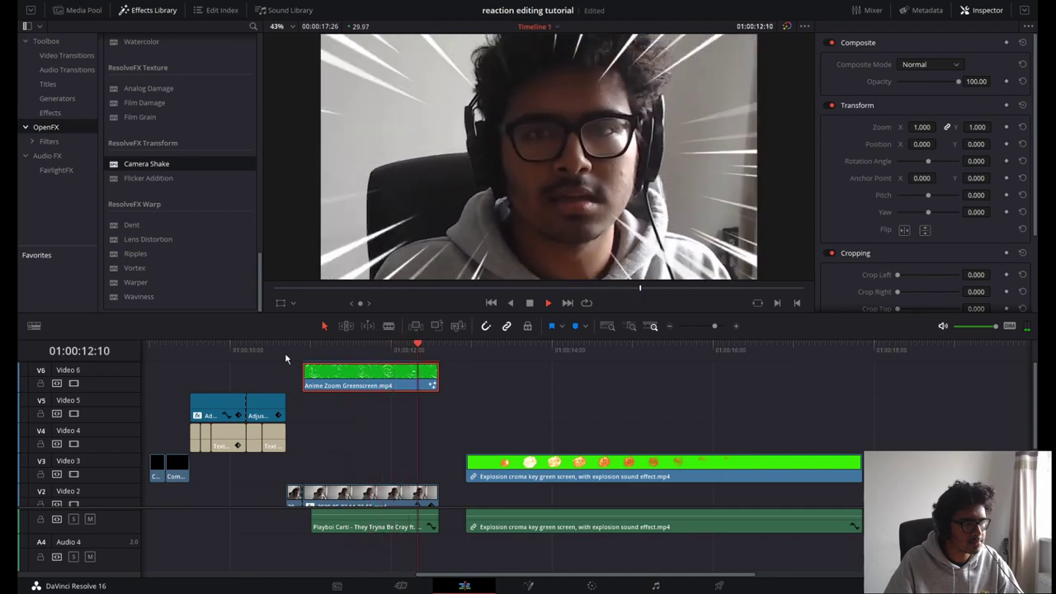
# Step: Preview the explosion clip, then move its audio to Audio 4 and its video to Video 4, starting with the zoom lines clip
pyautogui.click(530, 478)
pyautogui.click(493, 349)
pyautogui.press('space')
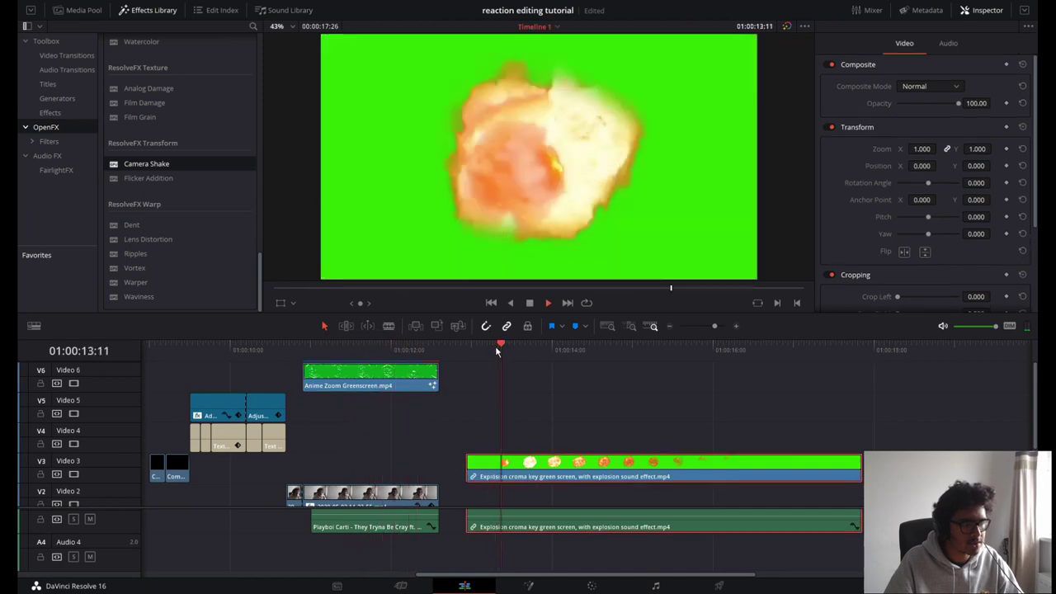
pyautogui.moveTo(523, 534); pyautogui.dragTo(519, 558)
pyautogui.moveTo(517, 442); pyautogui.dragTo(354, 446)
# Step: Cut the explosion clip at the end of the webcam close-up, delete the excess part, and preview the overlay
pyautogui.press('b')
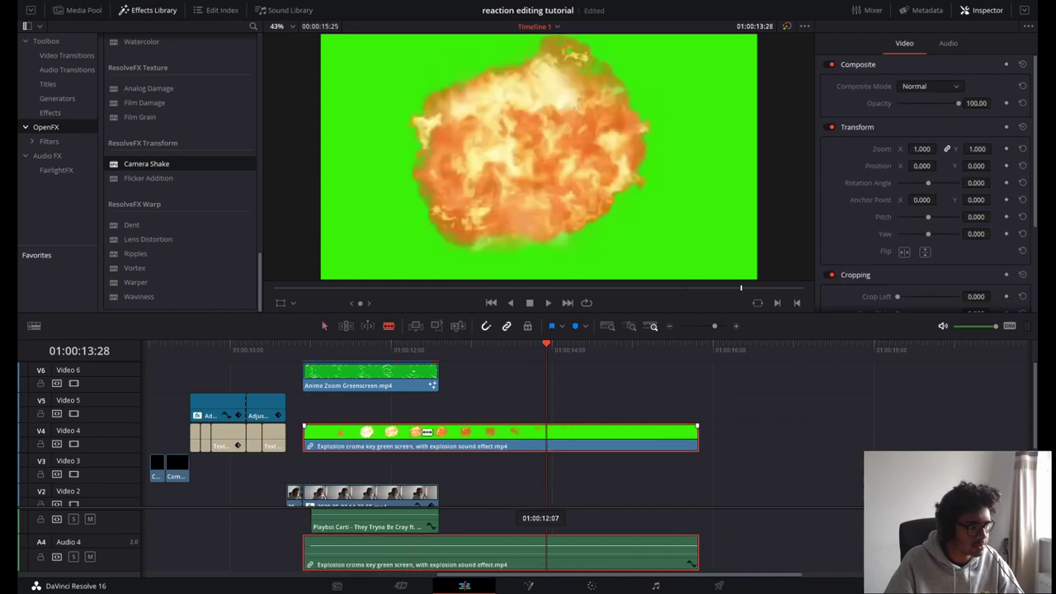
pyautogui.click(440, 430)
pyautogui.press('a')
pyautogui.click(467, 441)
pyautogui.press('Delete')
pyautogui.click(286, 349)
pyautogui.press('space')
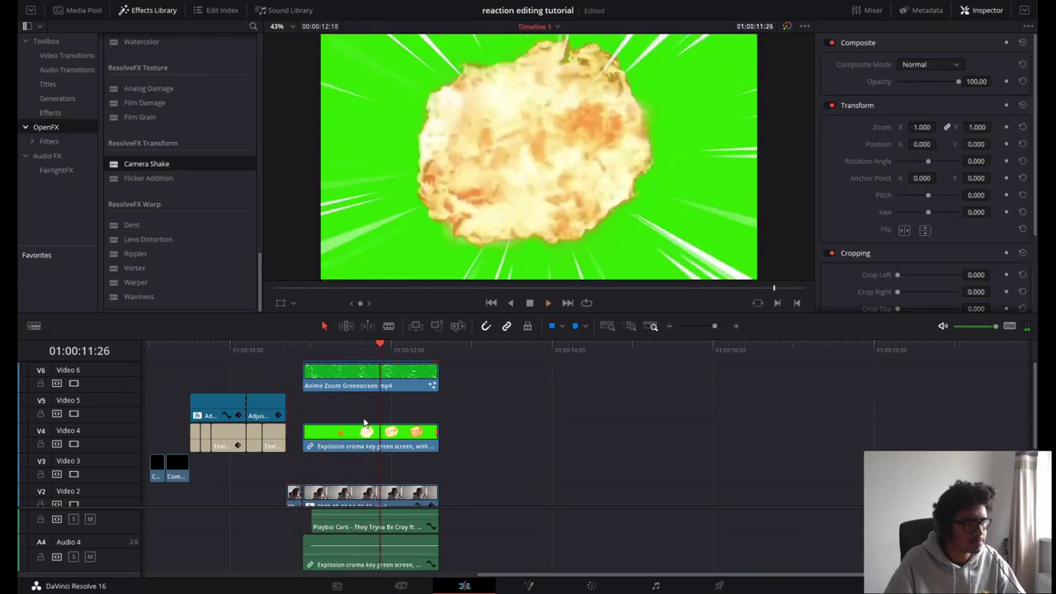
# Step: Disable the Video 6 track and open the explosion clip on Video 4 in Fusion
pyautogui.click(368, 435)
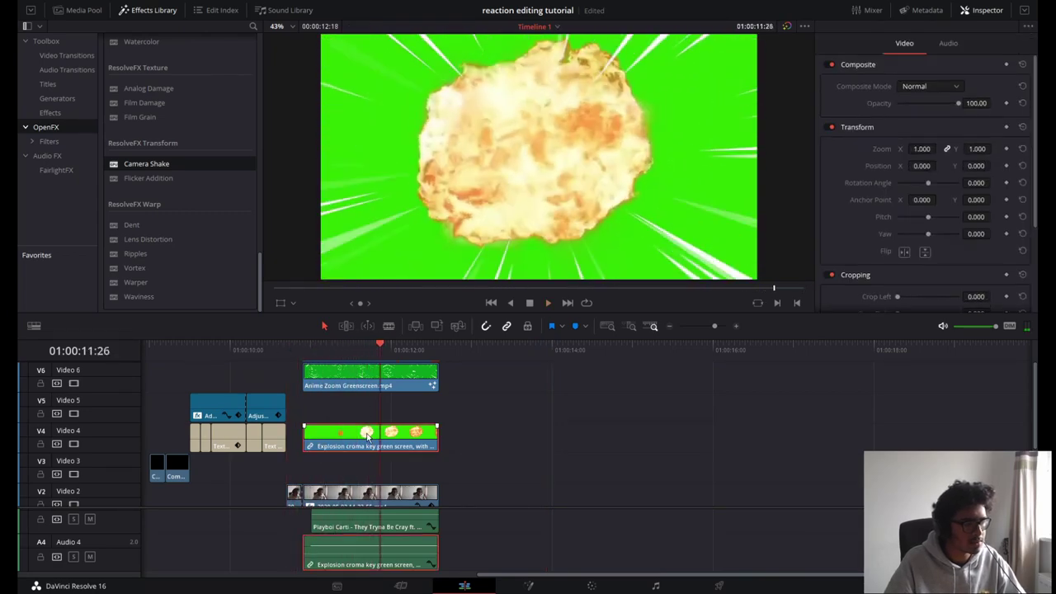
pyautogui.click(529, 585)
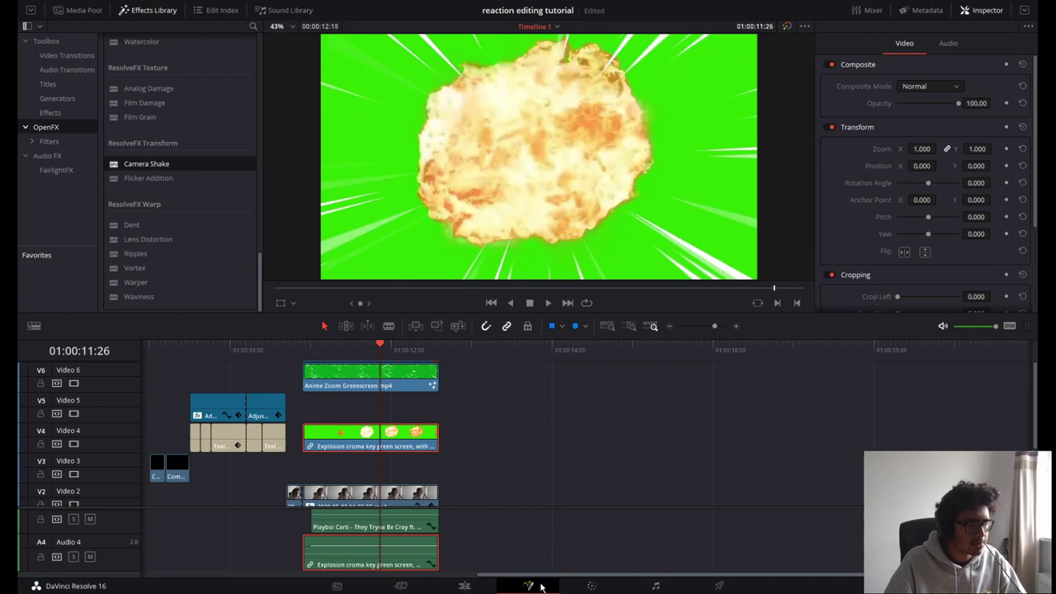
pyautogui.click(465, 586)
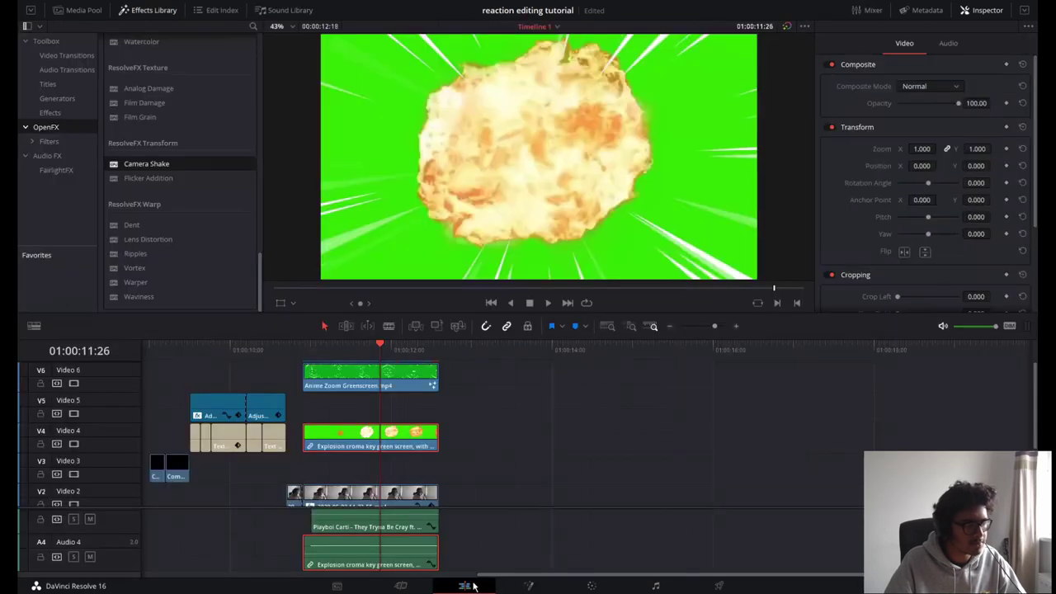
pyautogui.click(73, 383)
pyautogui.click(531, 586)
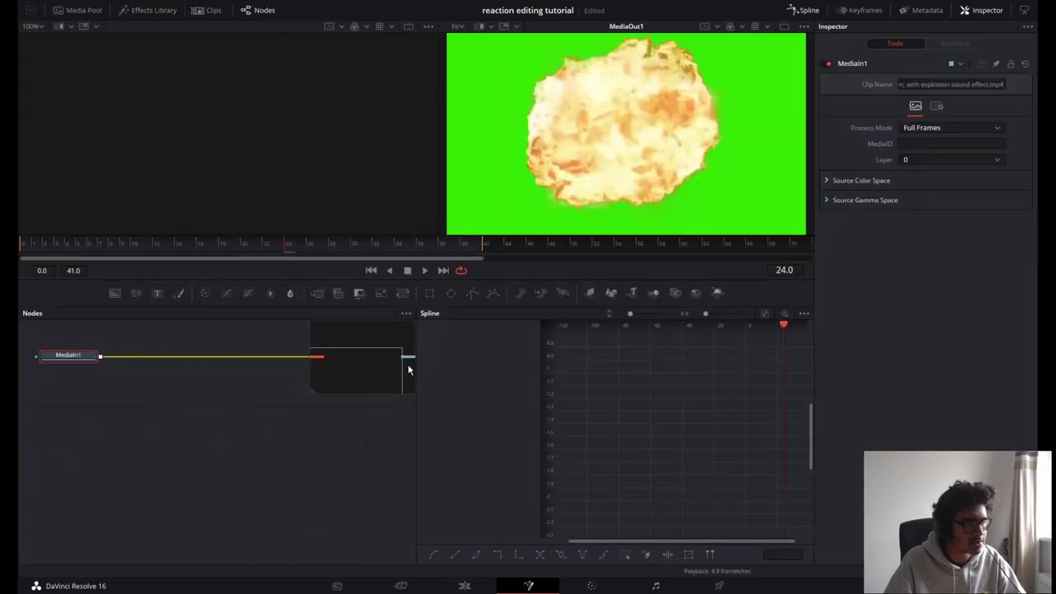
# Step: Add an Ultra Keyer between MediaIn1 and MediaOut1 and key out the explosion clip's sampled green background
pyautogui.click(155, 415)
pyautogui.hotkey('shift', 'space')
pyautogui.write('ultra')
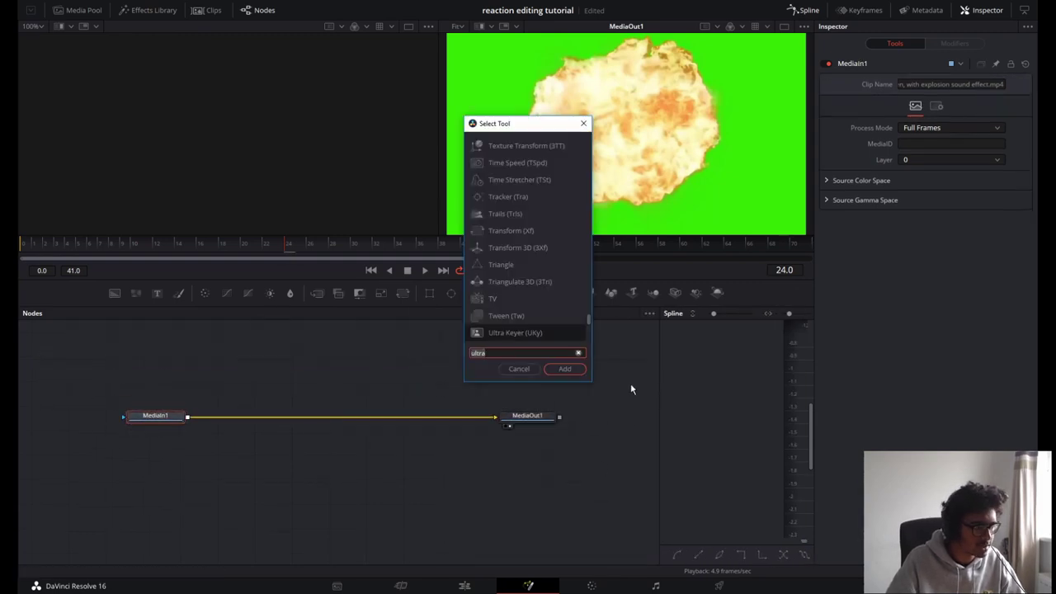
pyautogui.click(528, 333)
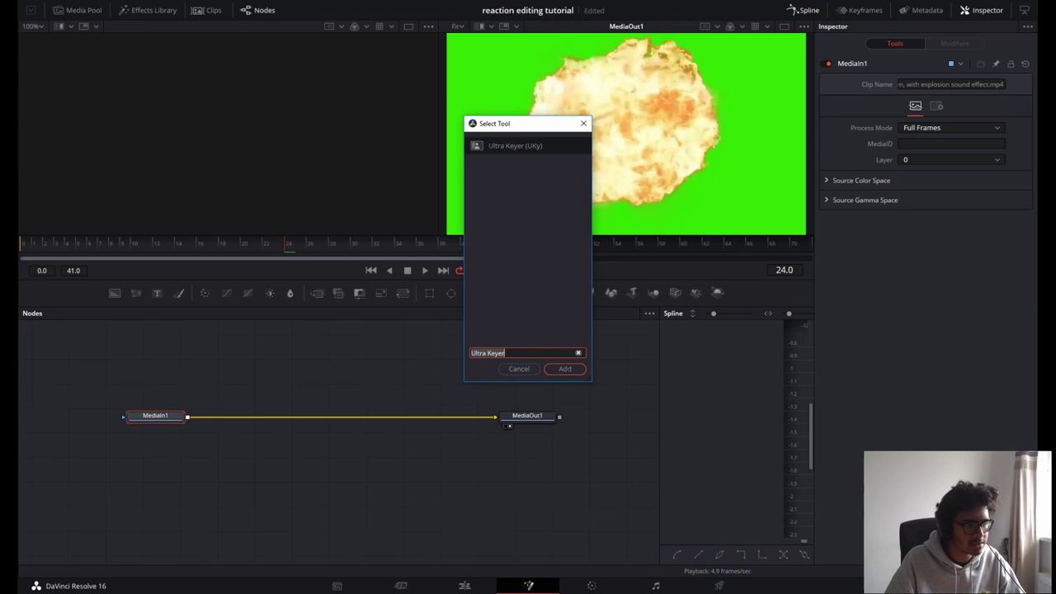
pyautogui.click(564, 371)
pyautogui.moveTo(231, 414); pyautogui.dragTo(269, 415)
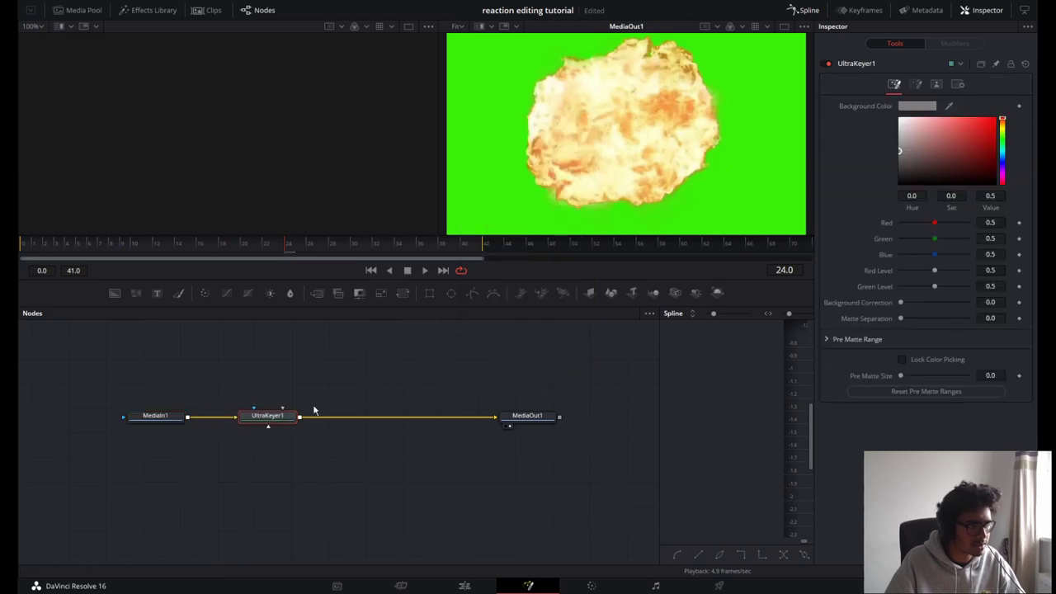
pyautogui.moveTo(924, 107); pyautogui.dragTo(763, 166)
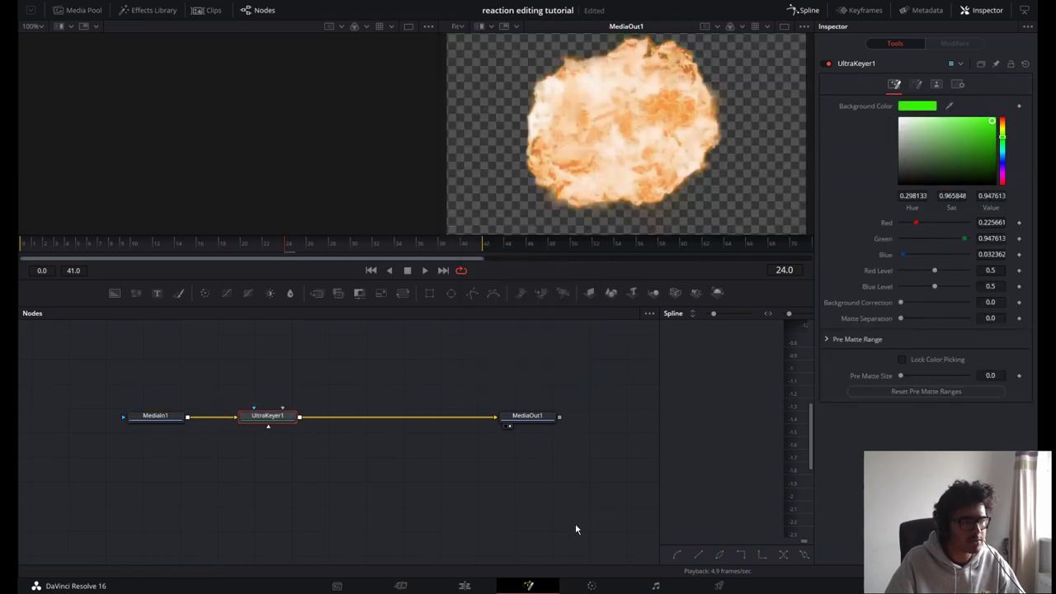